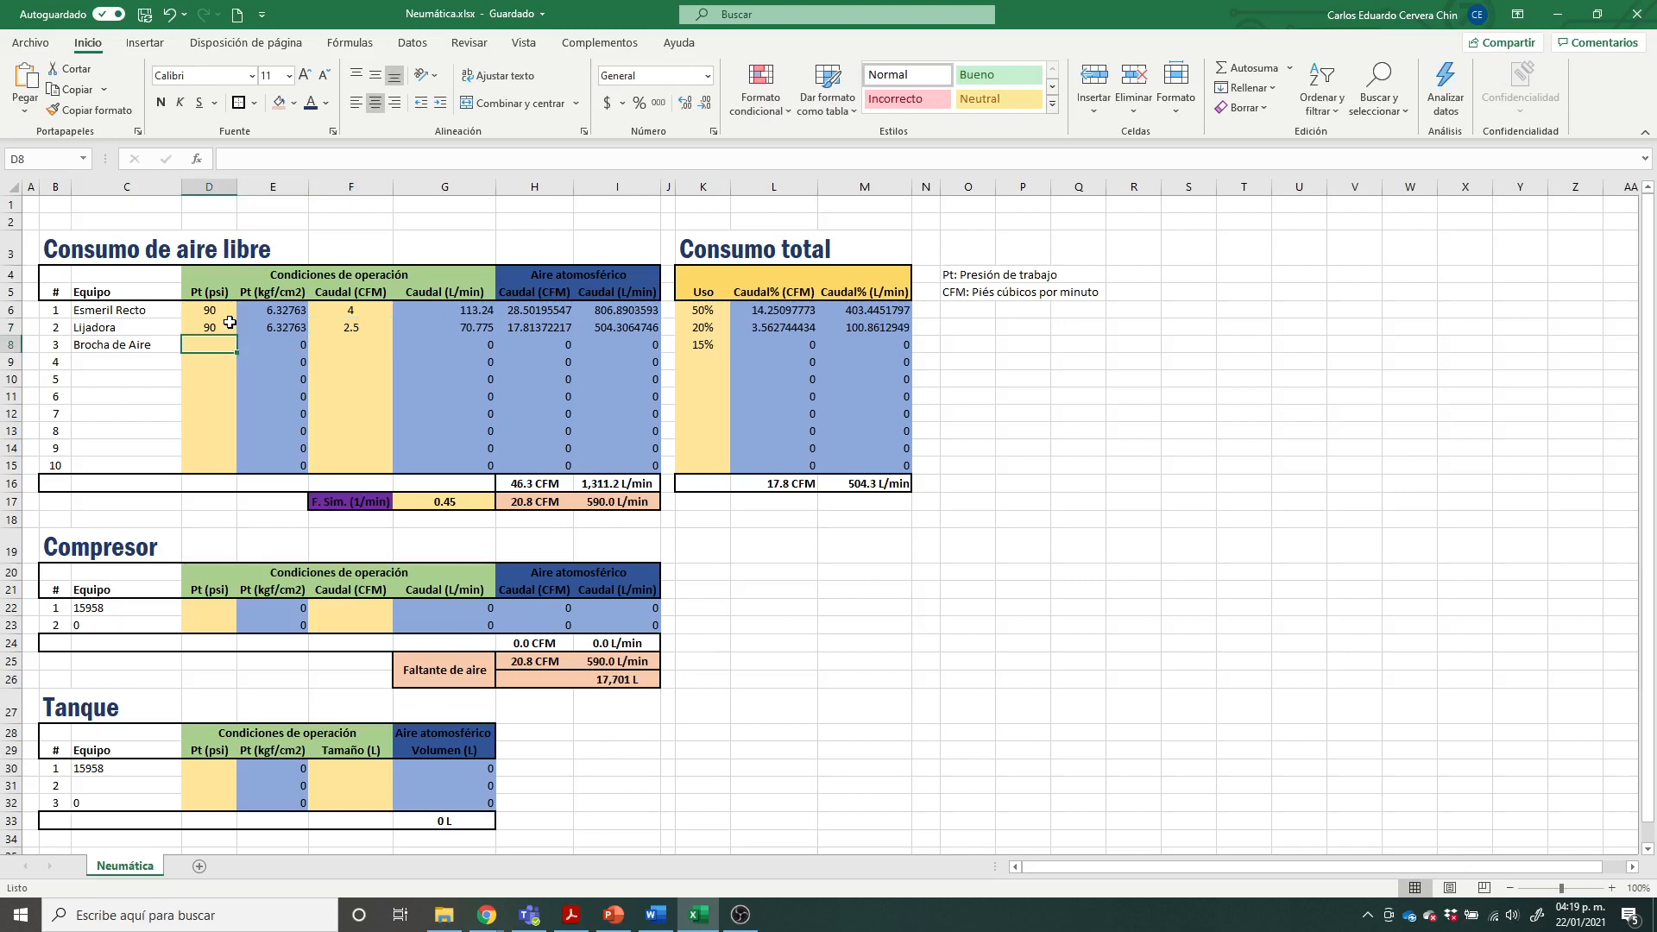
# Step: Enter a working pressure of 40 psi and a flow of 13 CFM for the Brocha de Aire
pyautogui.write('40')
pyautogui.press('Tab')
pyautogui.press('Tab')
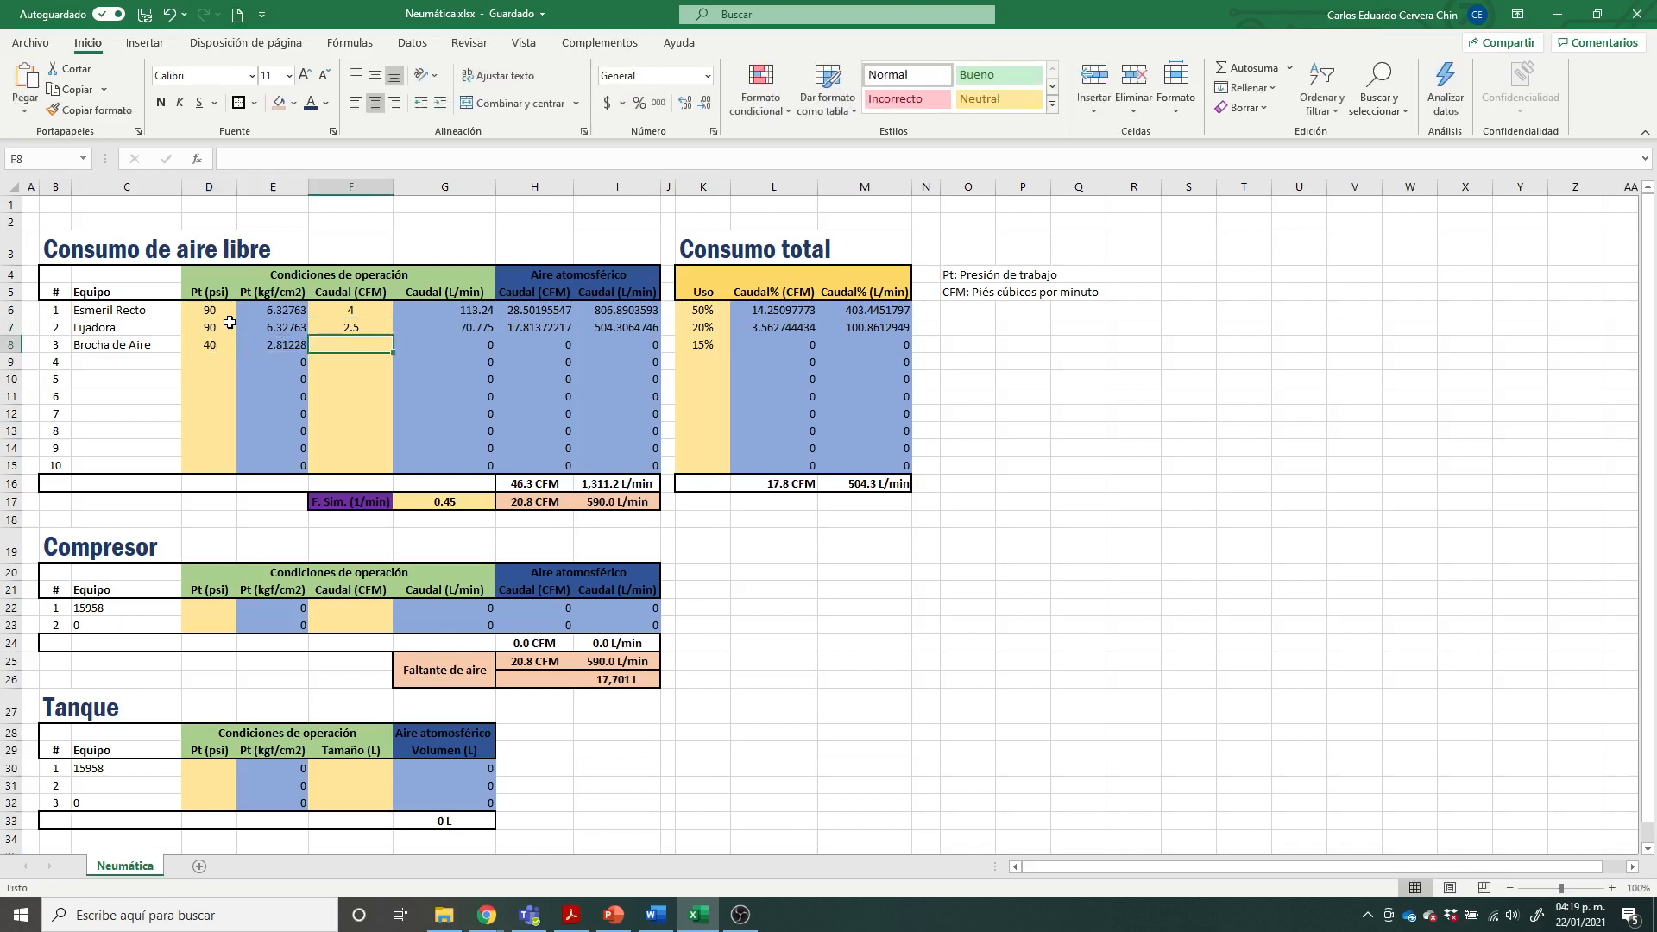
pyautogui.write('13')
pyautogui.press('Return')
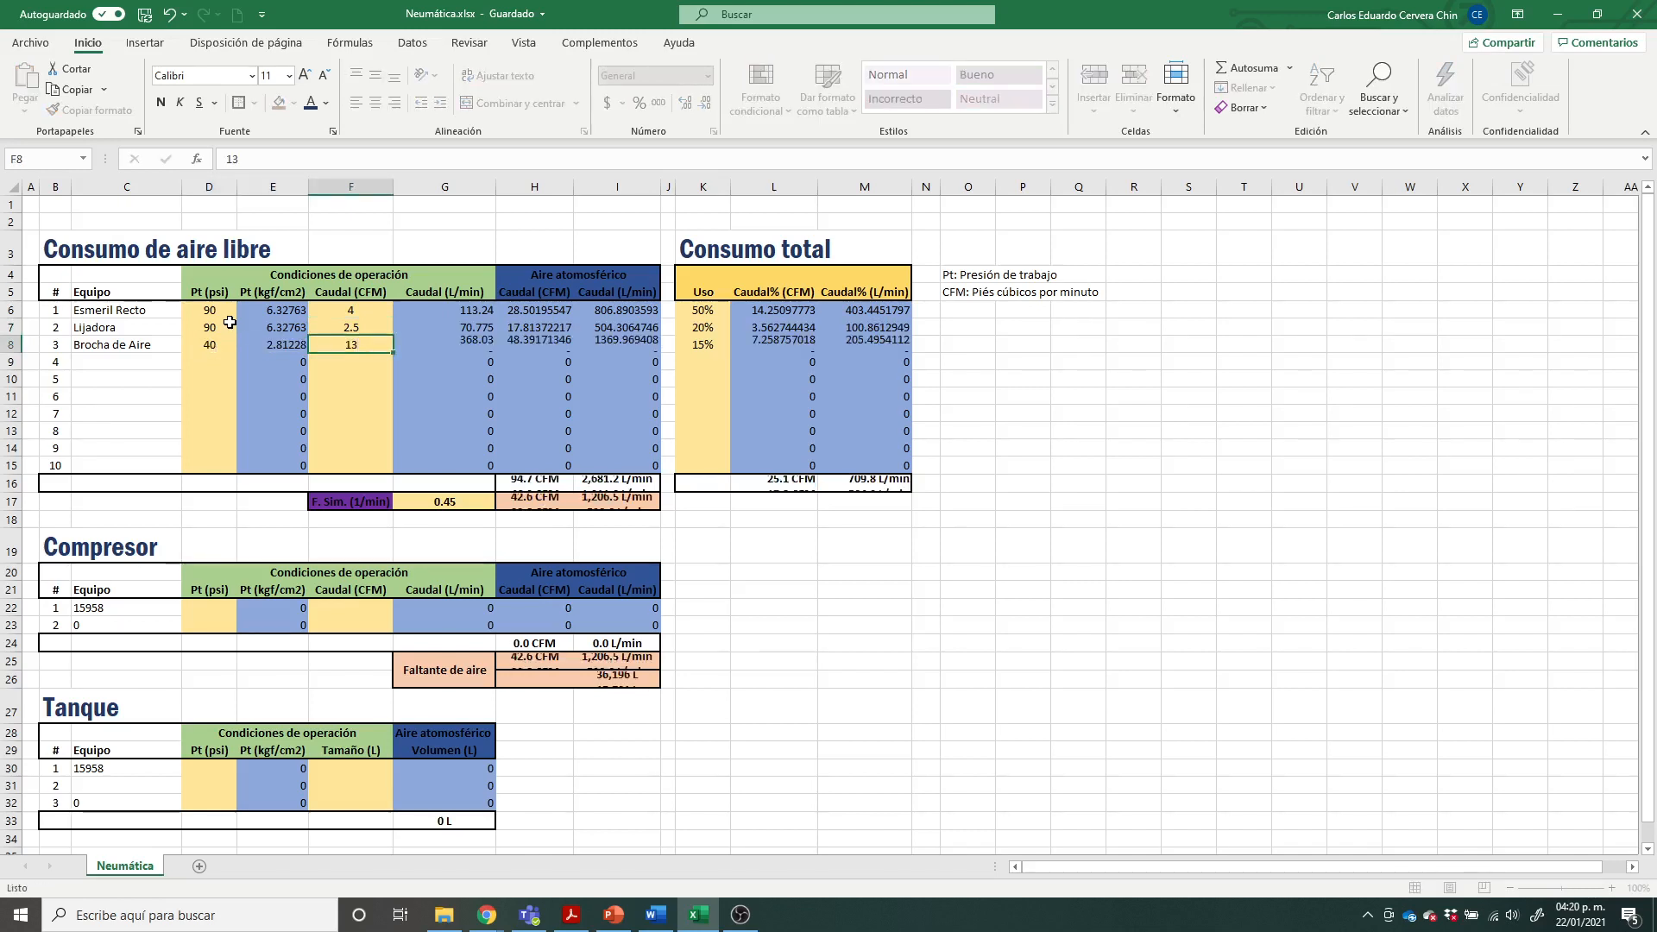
# Step: Check the spray gun's flow and pressure on the PowerPoint example slide and return to the Excel workbook
pyautogui.hotkey('alt', 'Tab')
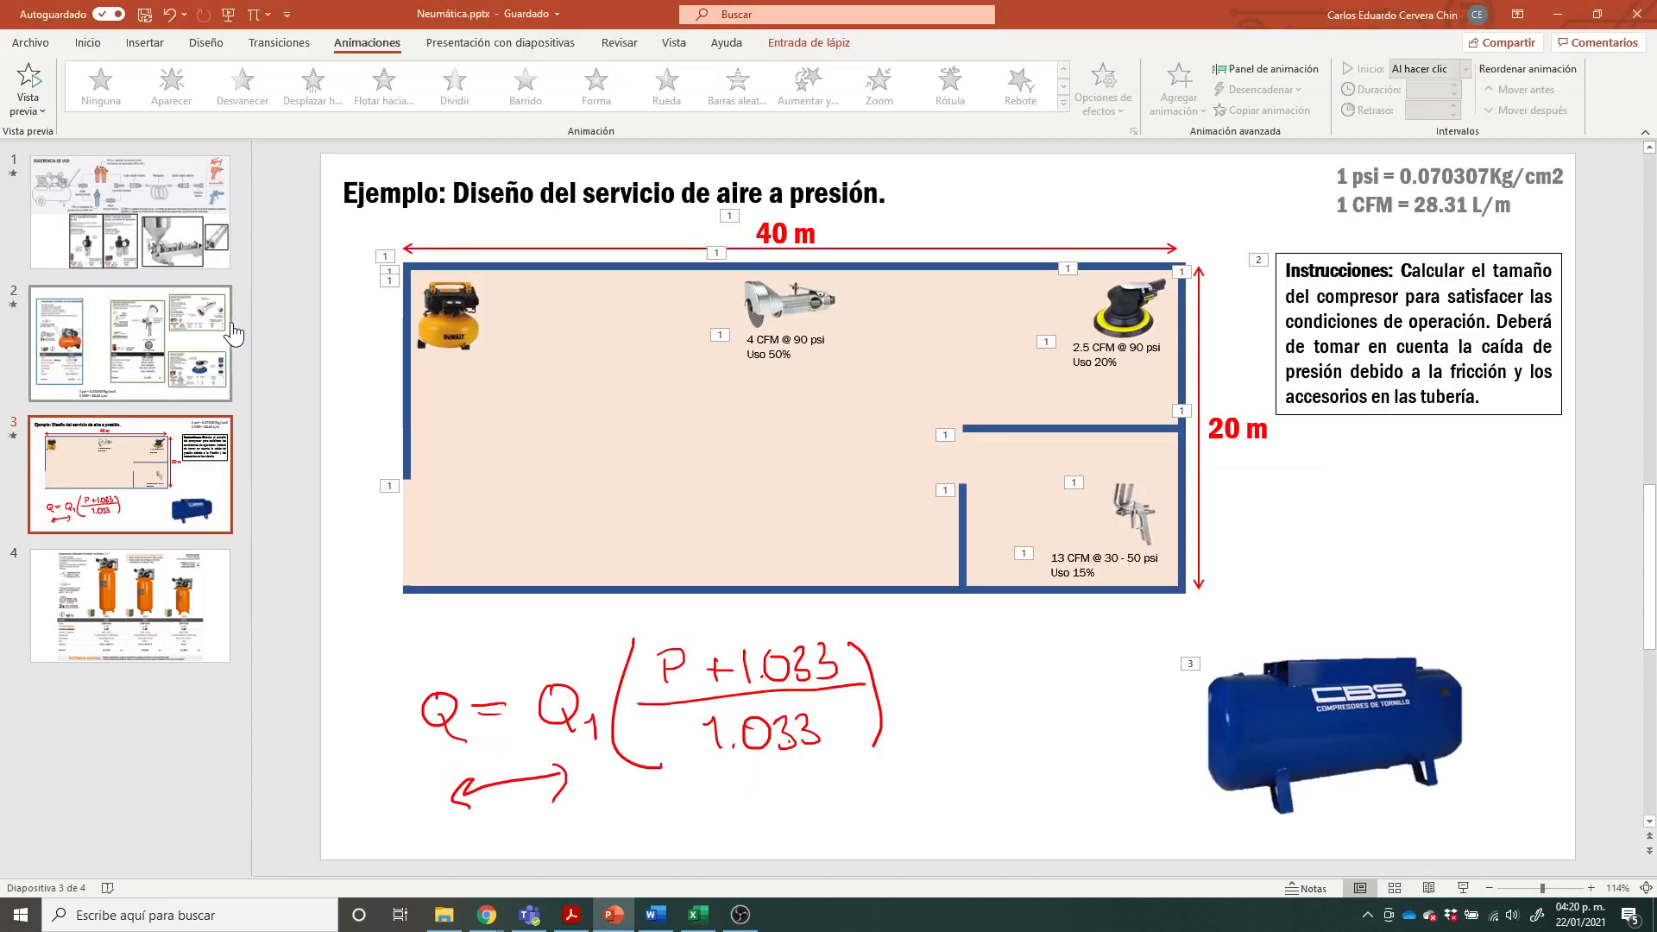
pyautogui.hotkey('alt', 'Tab')
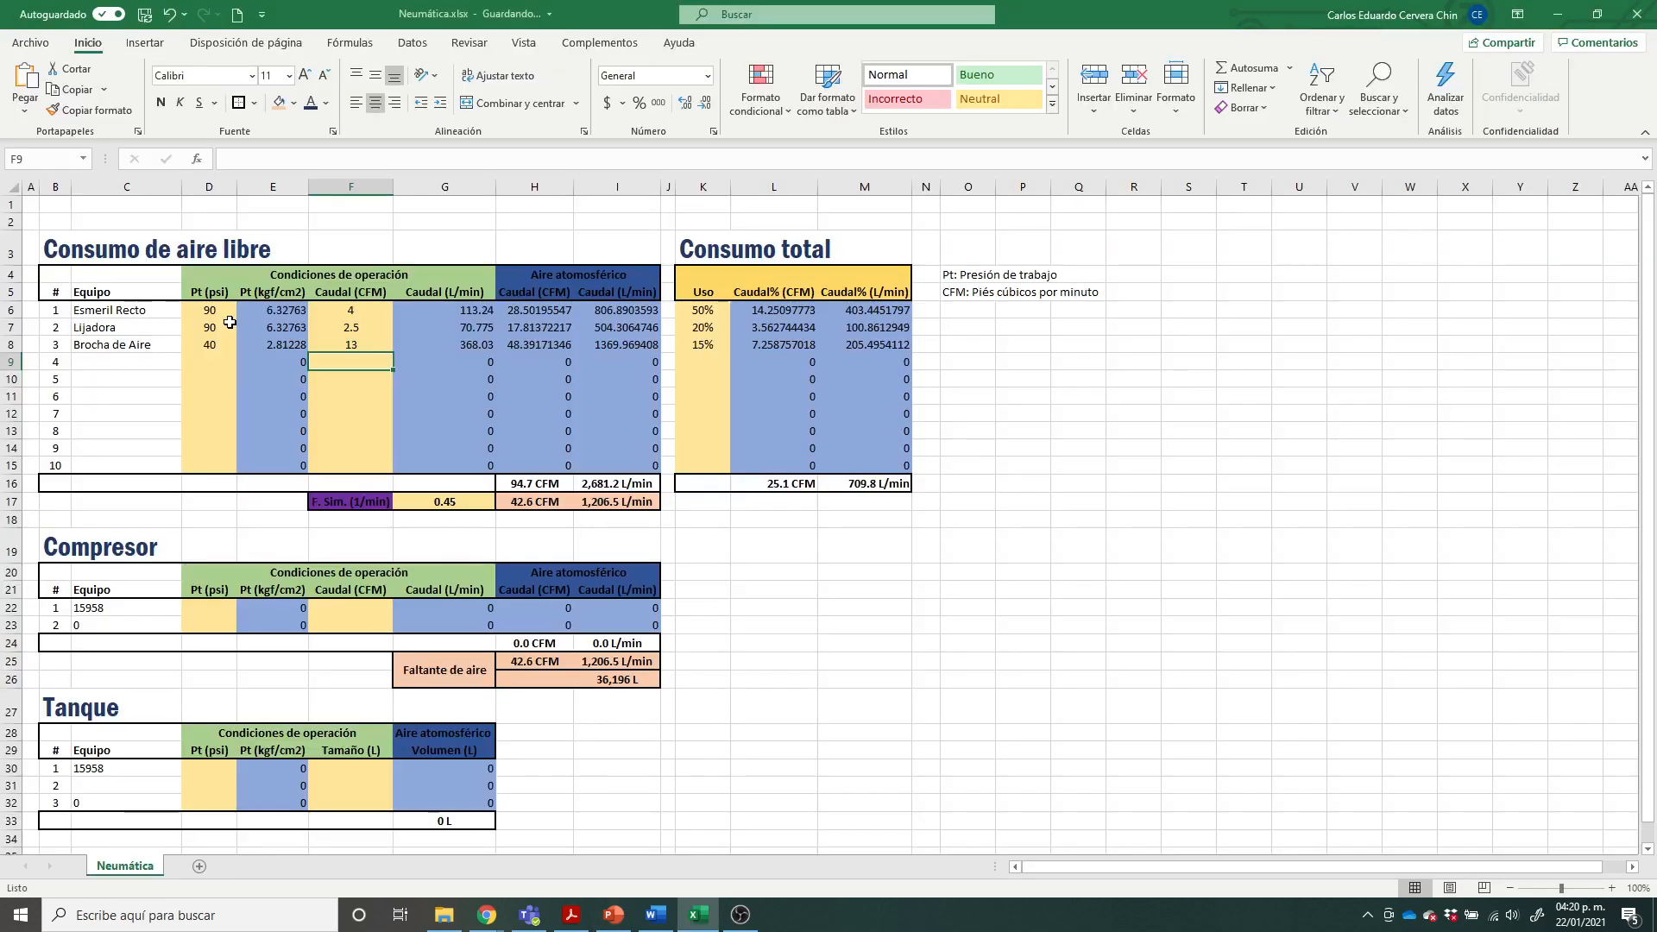
pyautogui.hotkey('alt', 'Tab')
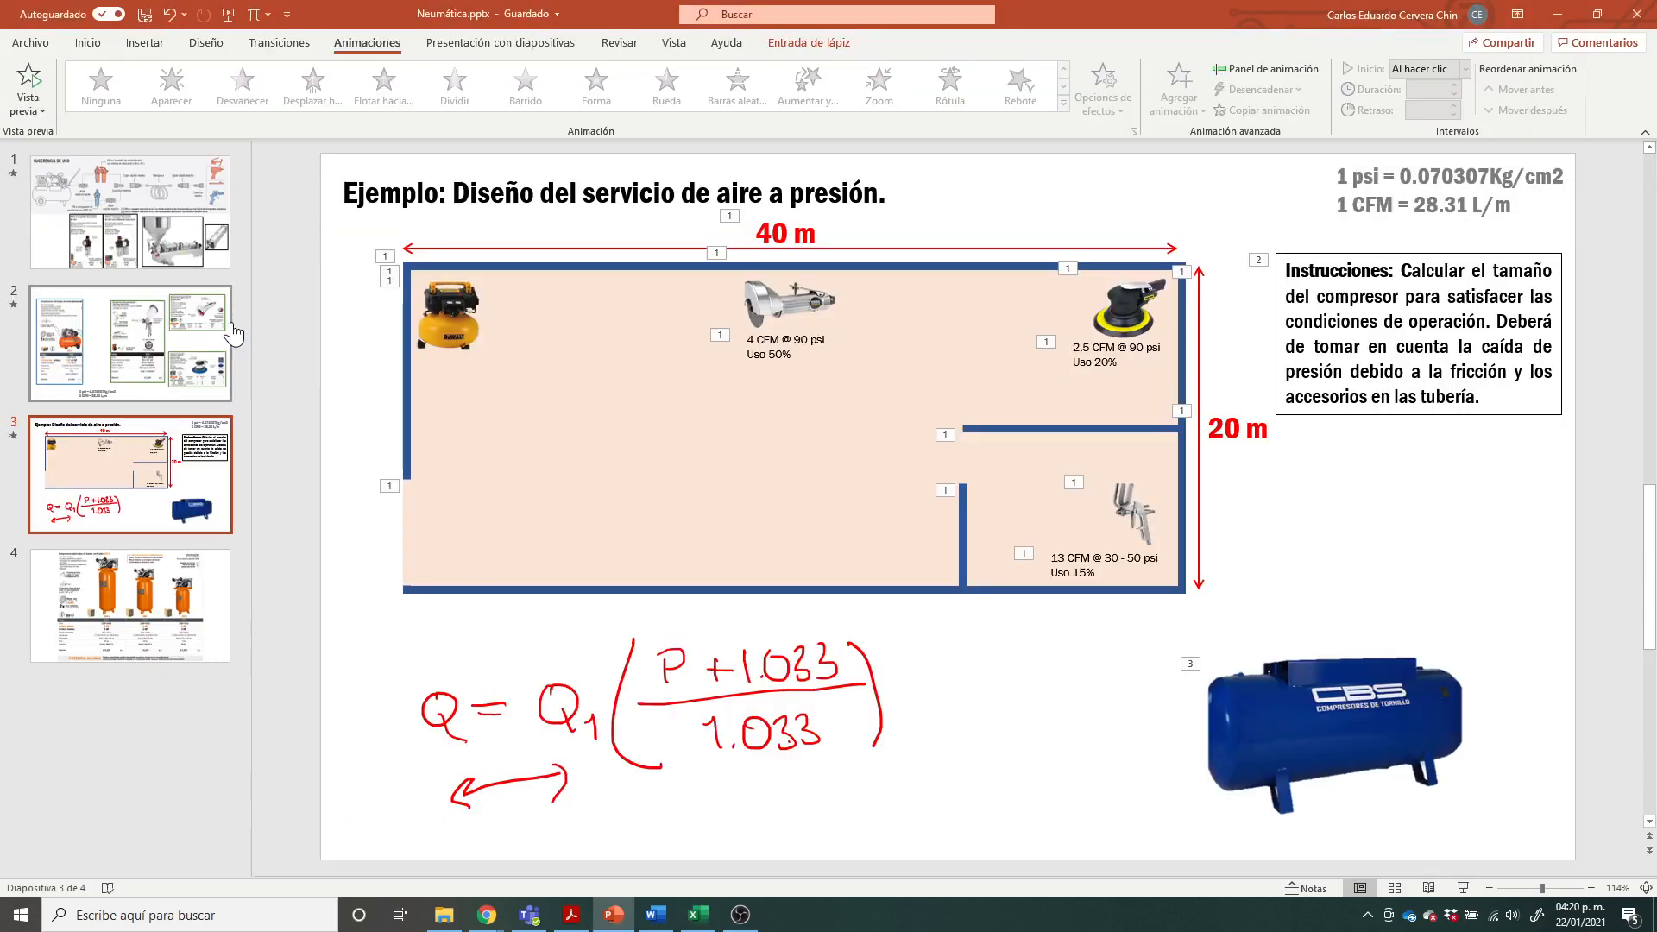
pyautogui.hotkey('alt', 'Tab')
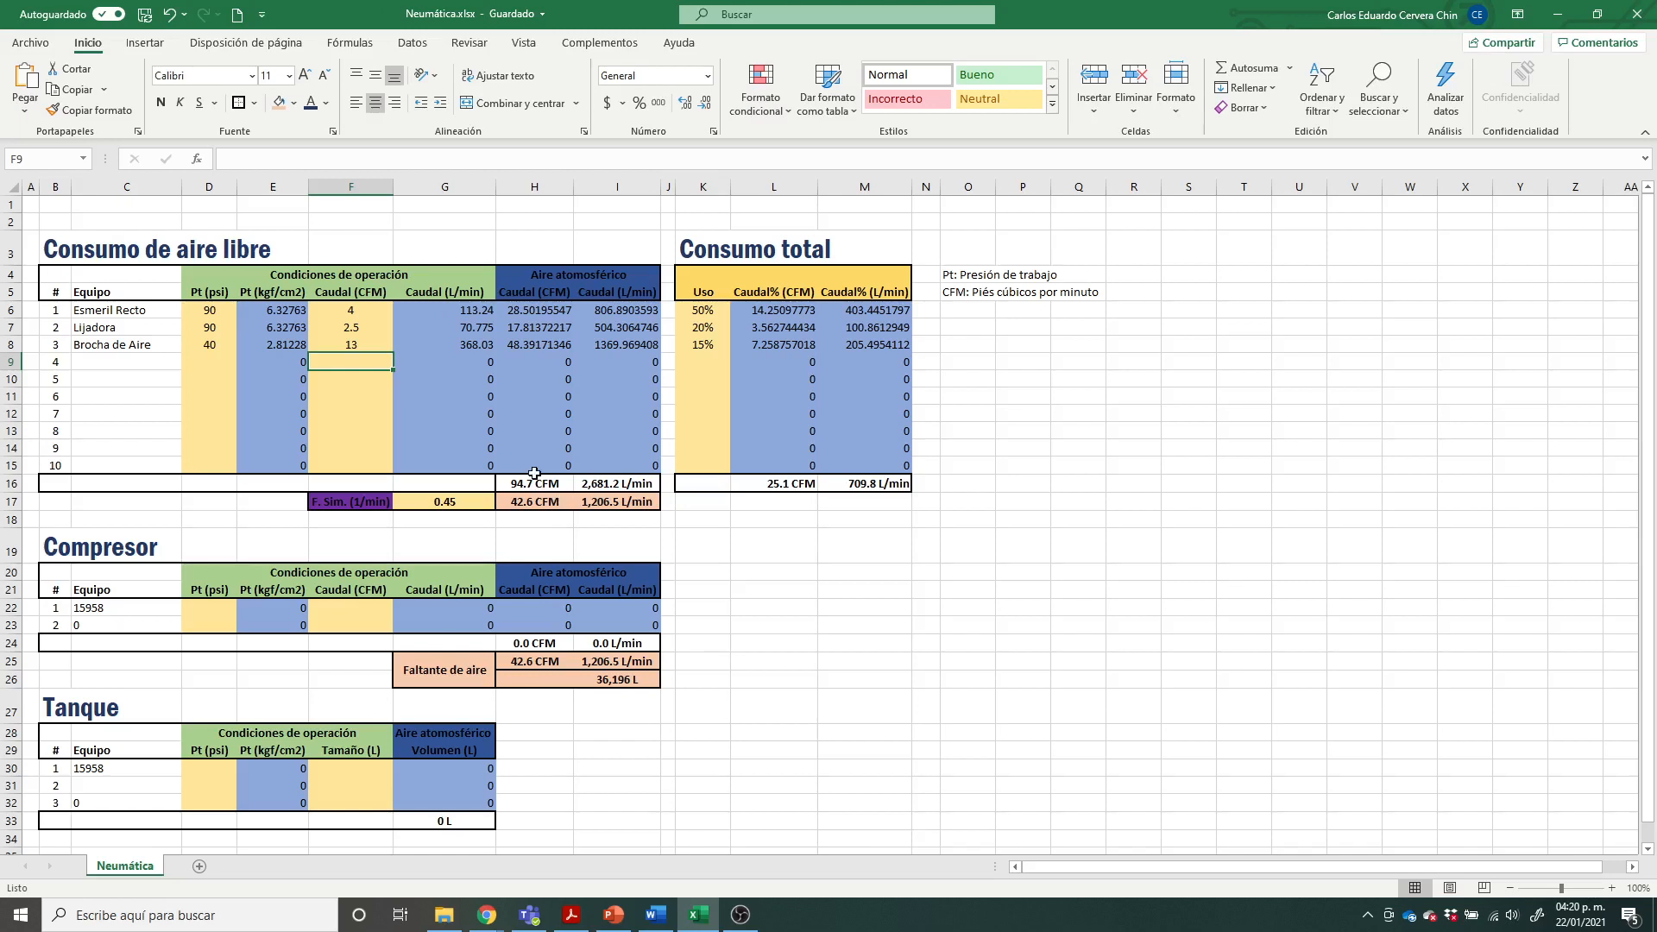
# Step: Examine the atmospheric air flow columns and their CFM and L/min totals in the Consumo de aire libre table
pyautogui.click(767, 557)
pyautogui.moveTo(555, 482); pyautogui.dragTo(624, 486)
pyautogui.click(864, 595)
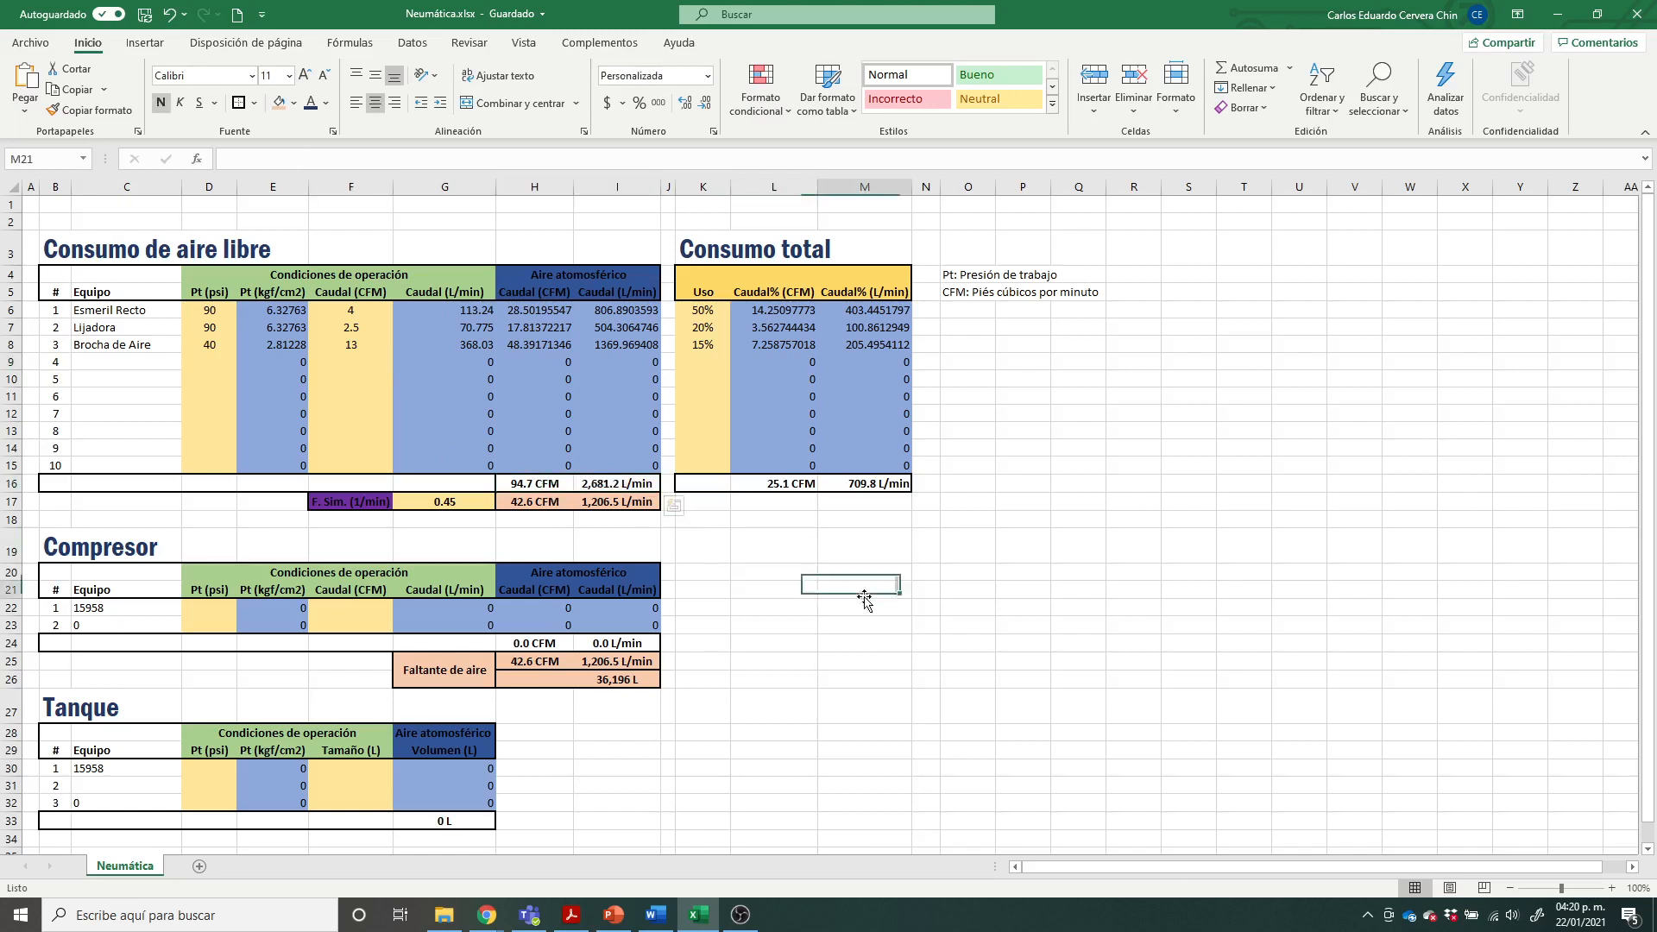
pyautogui.click(558, 290)
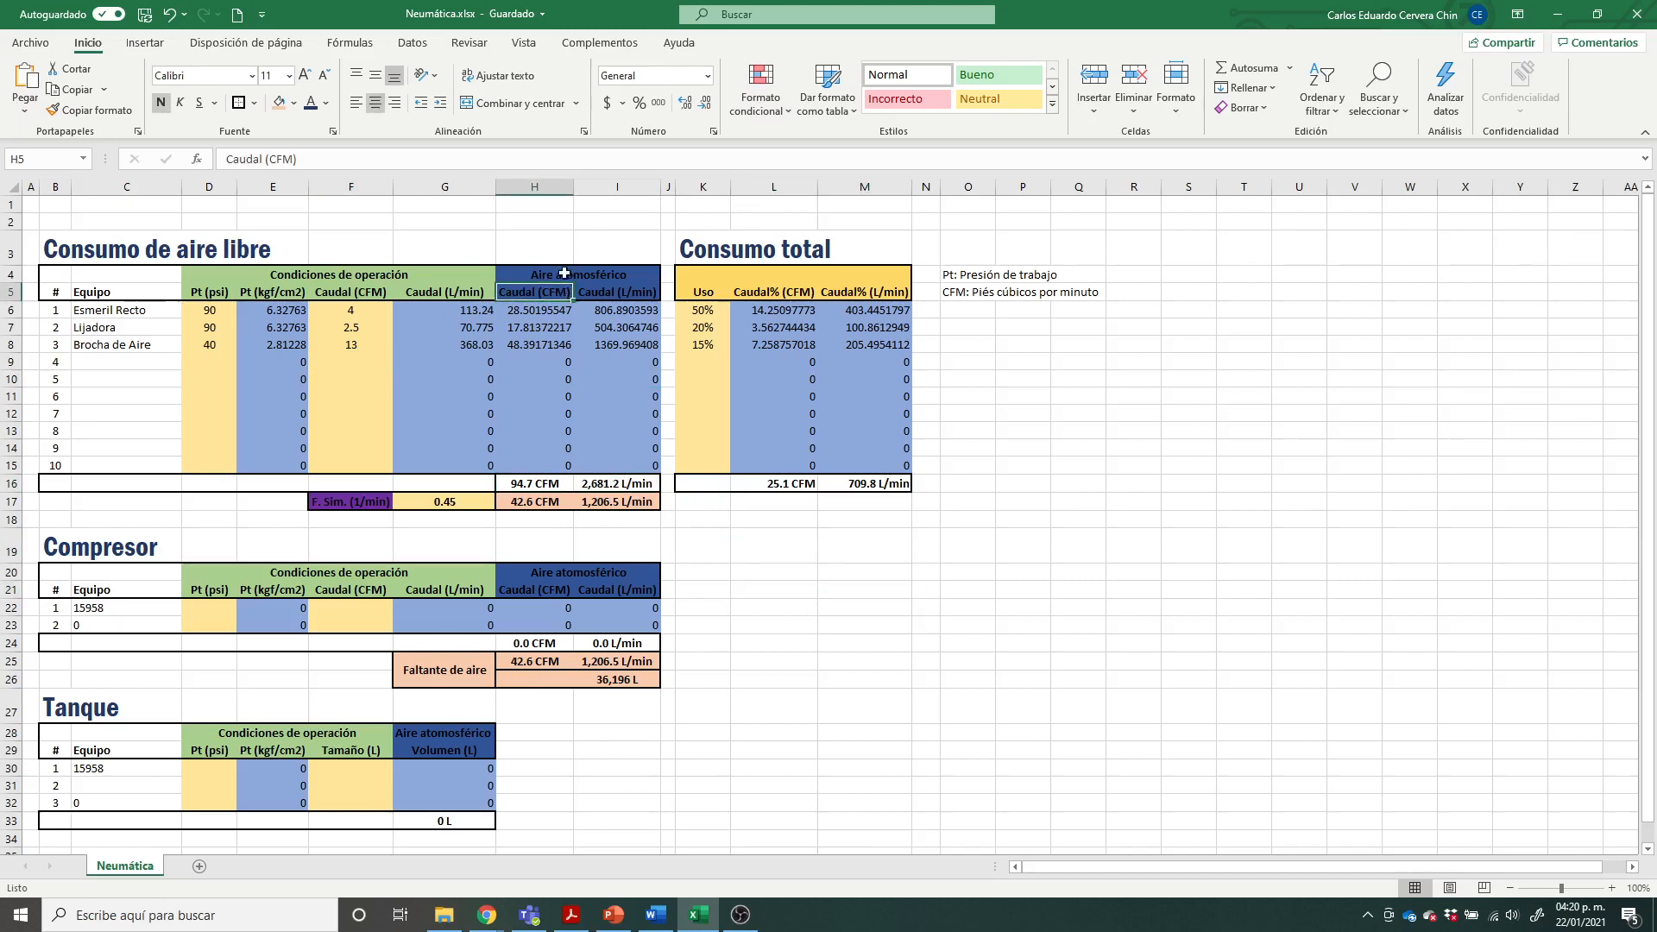
pyautogui.click(564, 274)
pyautogui.click(559, 294)
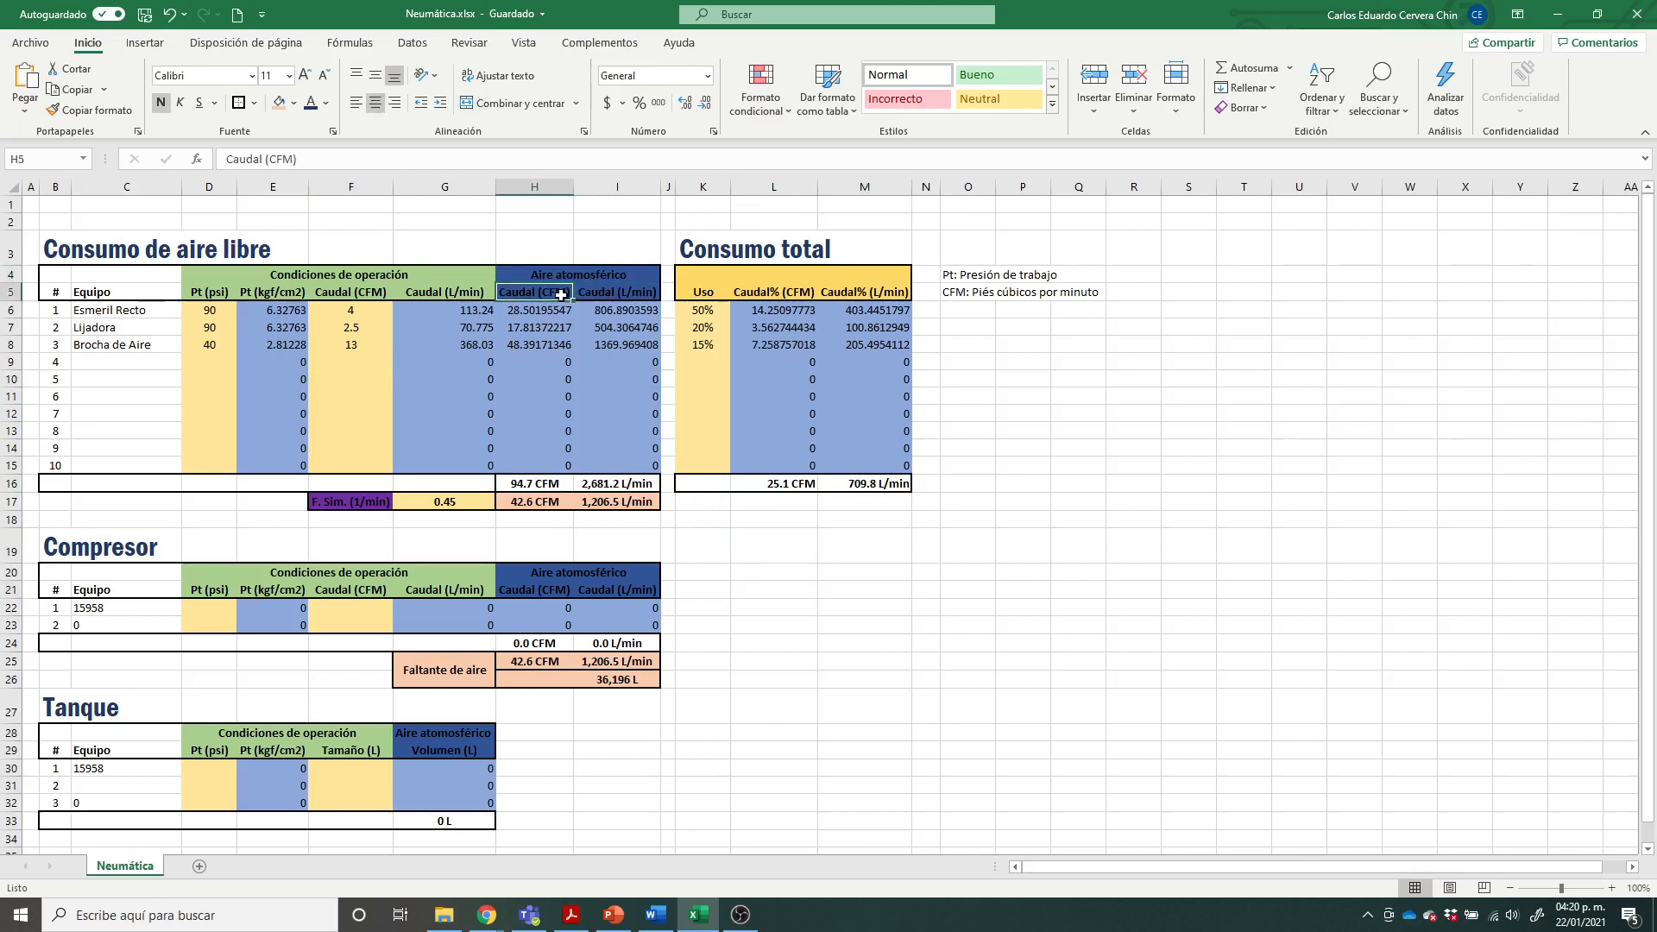
pyautogui.click(632, 293)
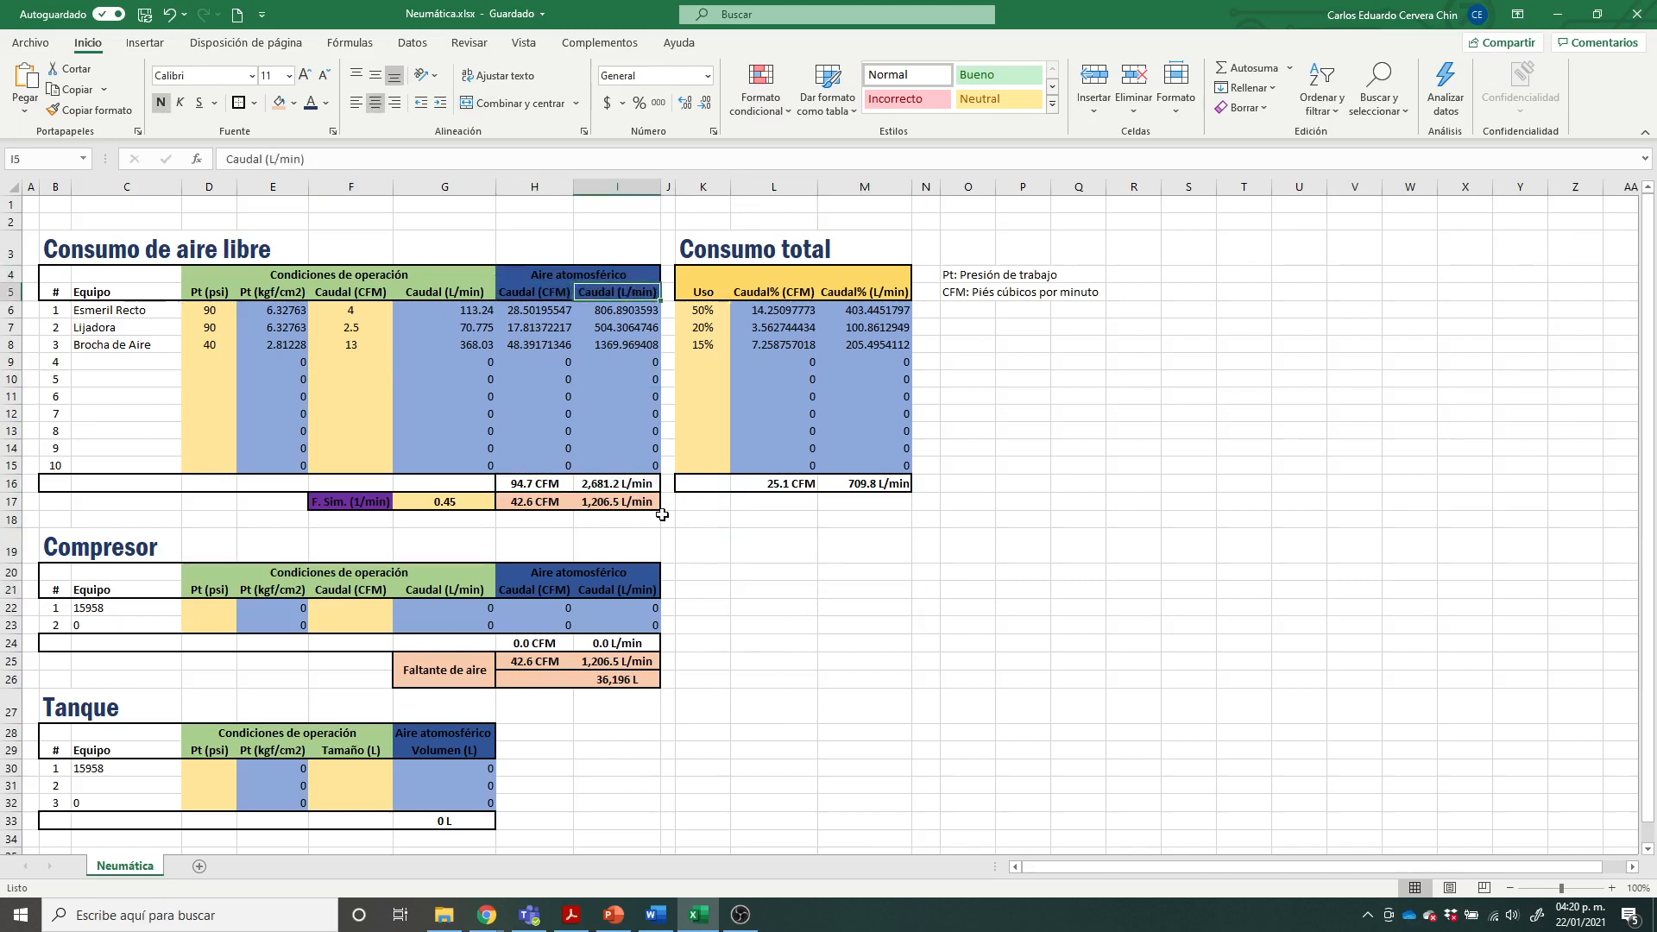
pyautogui.click(533, 484)
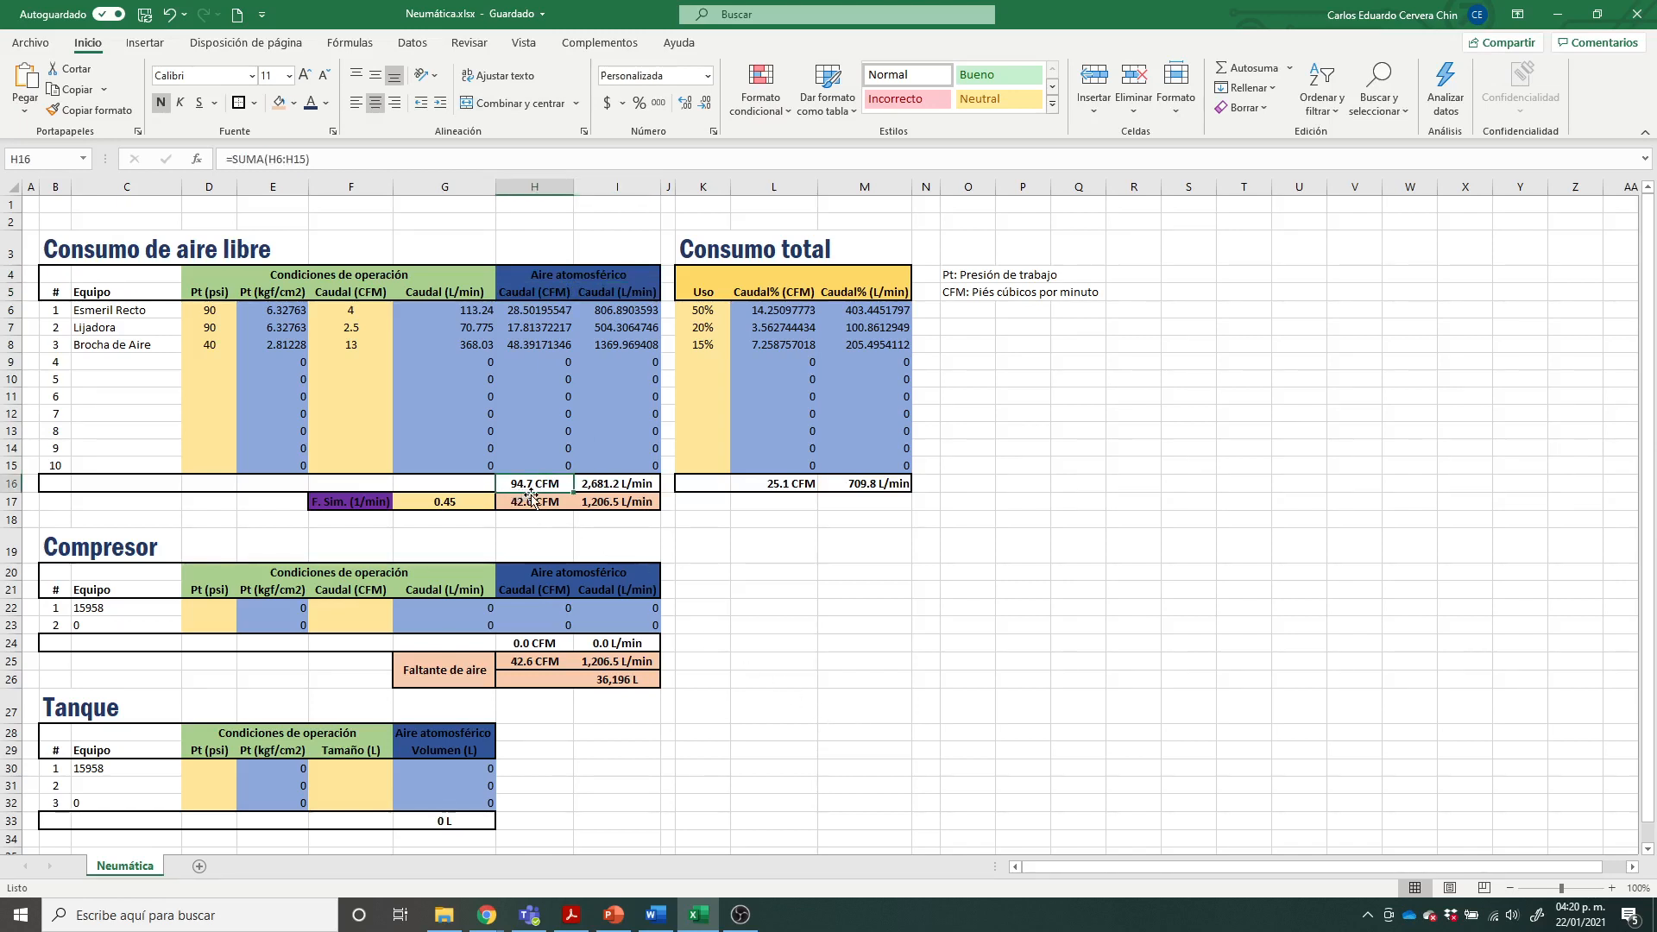
pyautogui.click(618, 485)
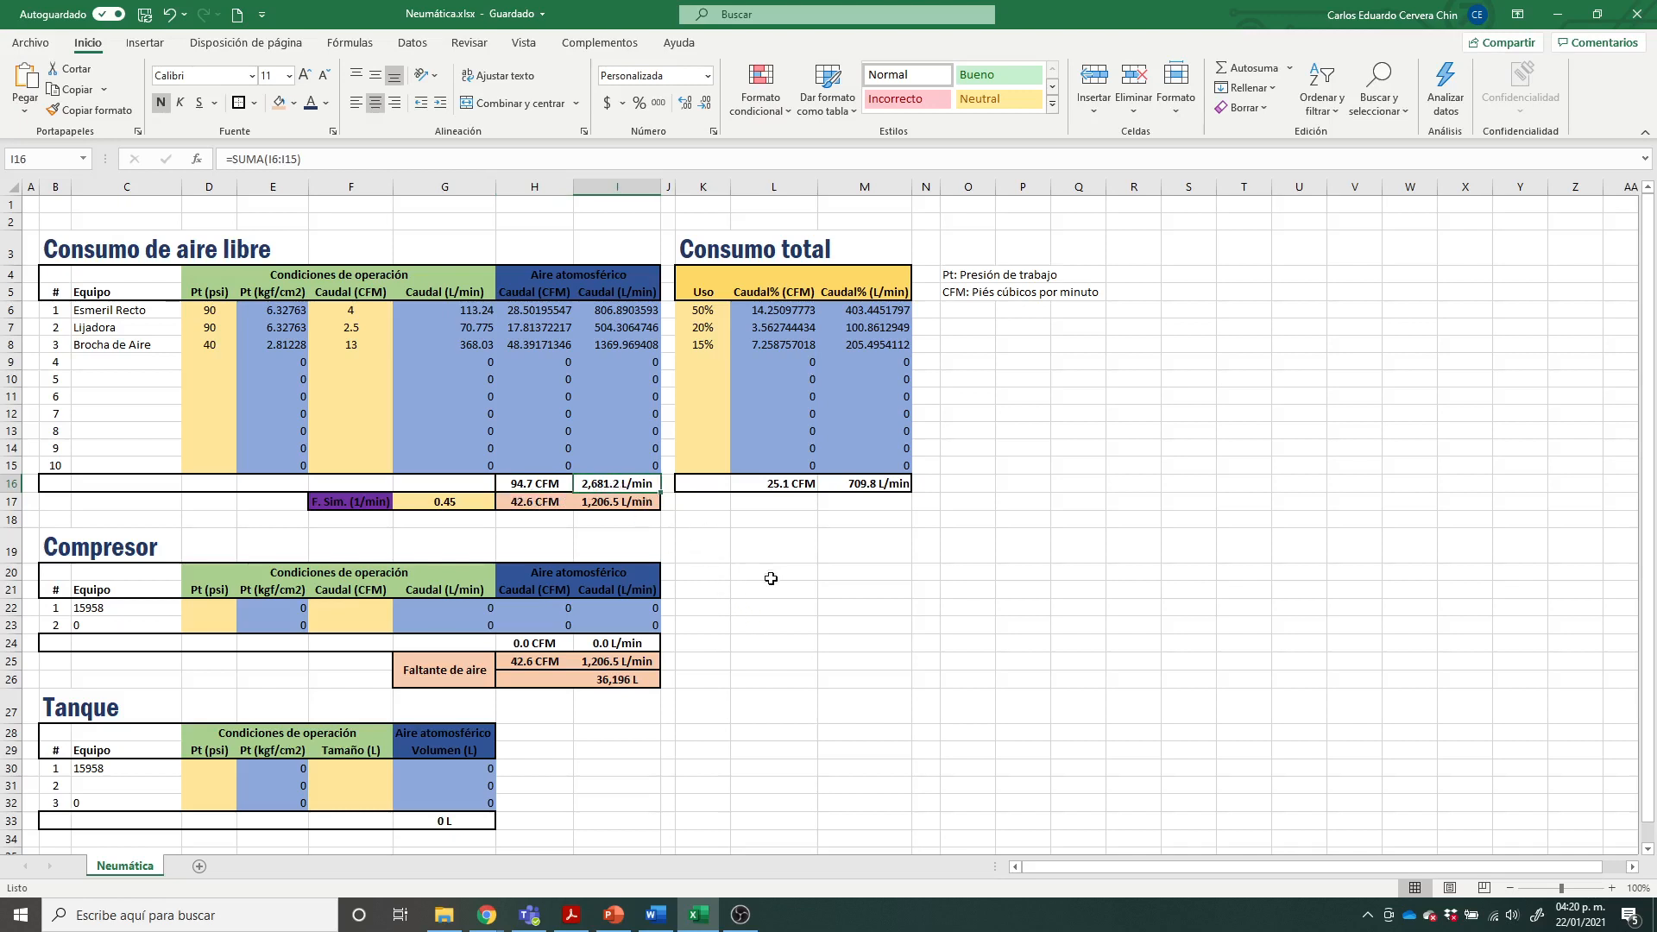
# Step: Inspect the simultaneity factor label and its value below the Consumo de aire libre table
pyautogui.click(484, 499)
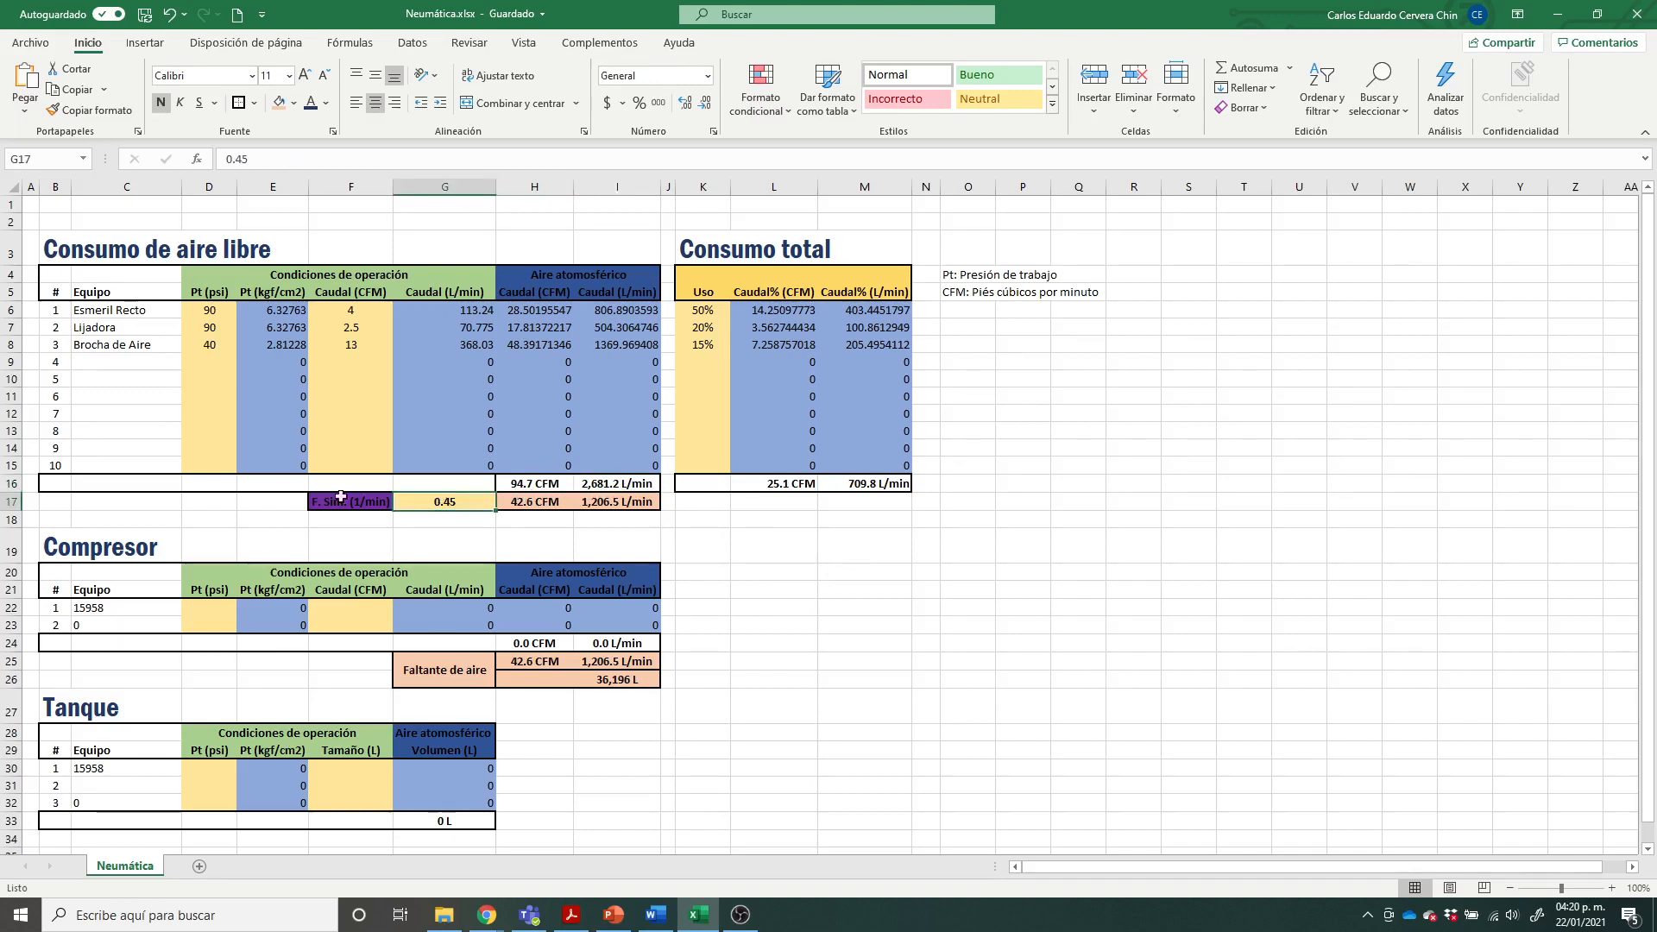
pyautogui.click(328, 501)
pyautogui.click(438, 507)
pyautogui.press('F2')
pyautogui.press('Return')
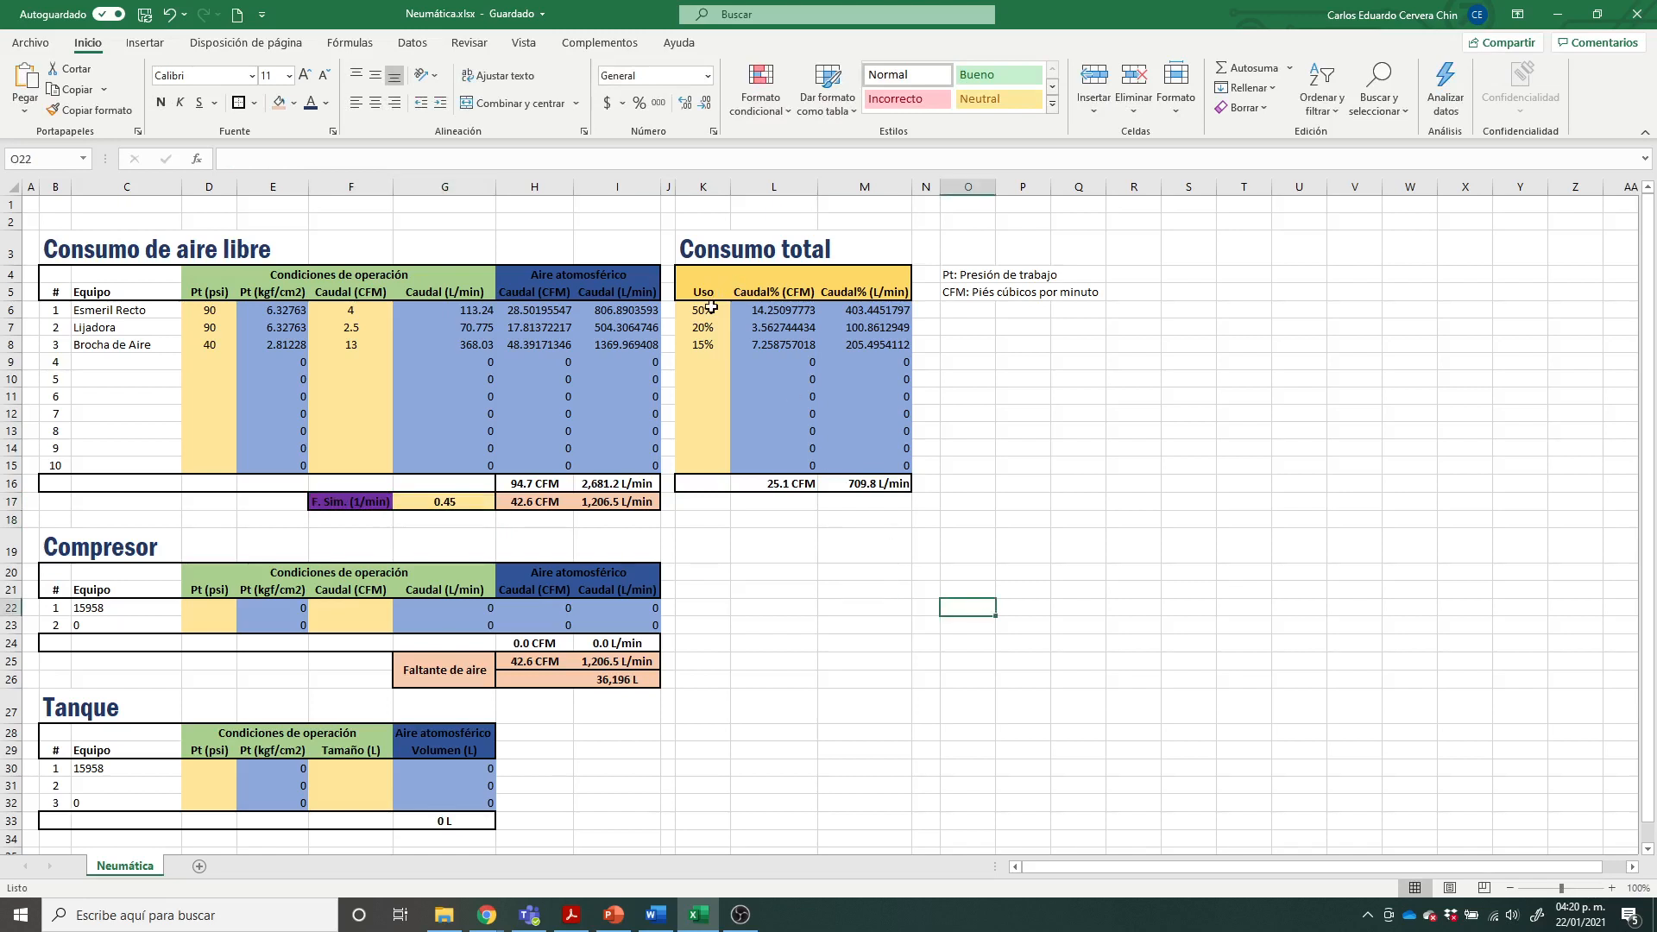
# Step: Review the Uso percentages of the three tools in the Consumo total table
pyautogui.moveTo(707, 309); pyautogui.dragTo(703, 346)
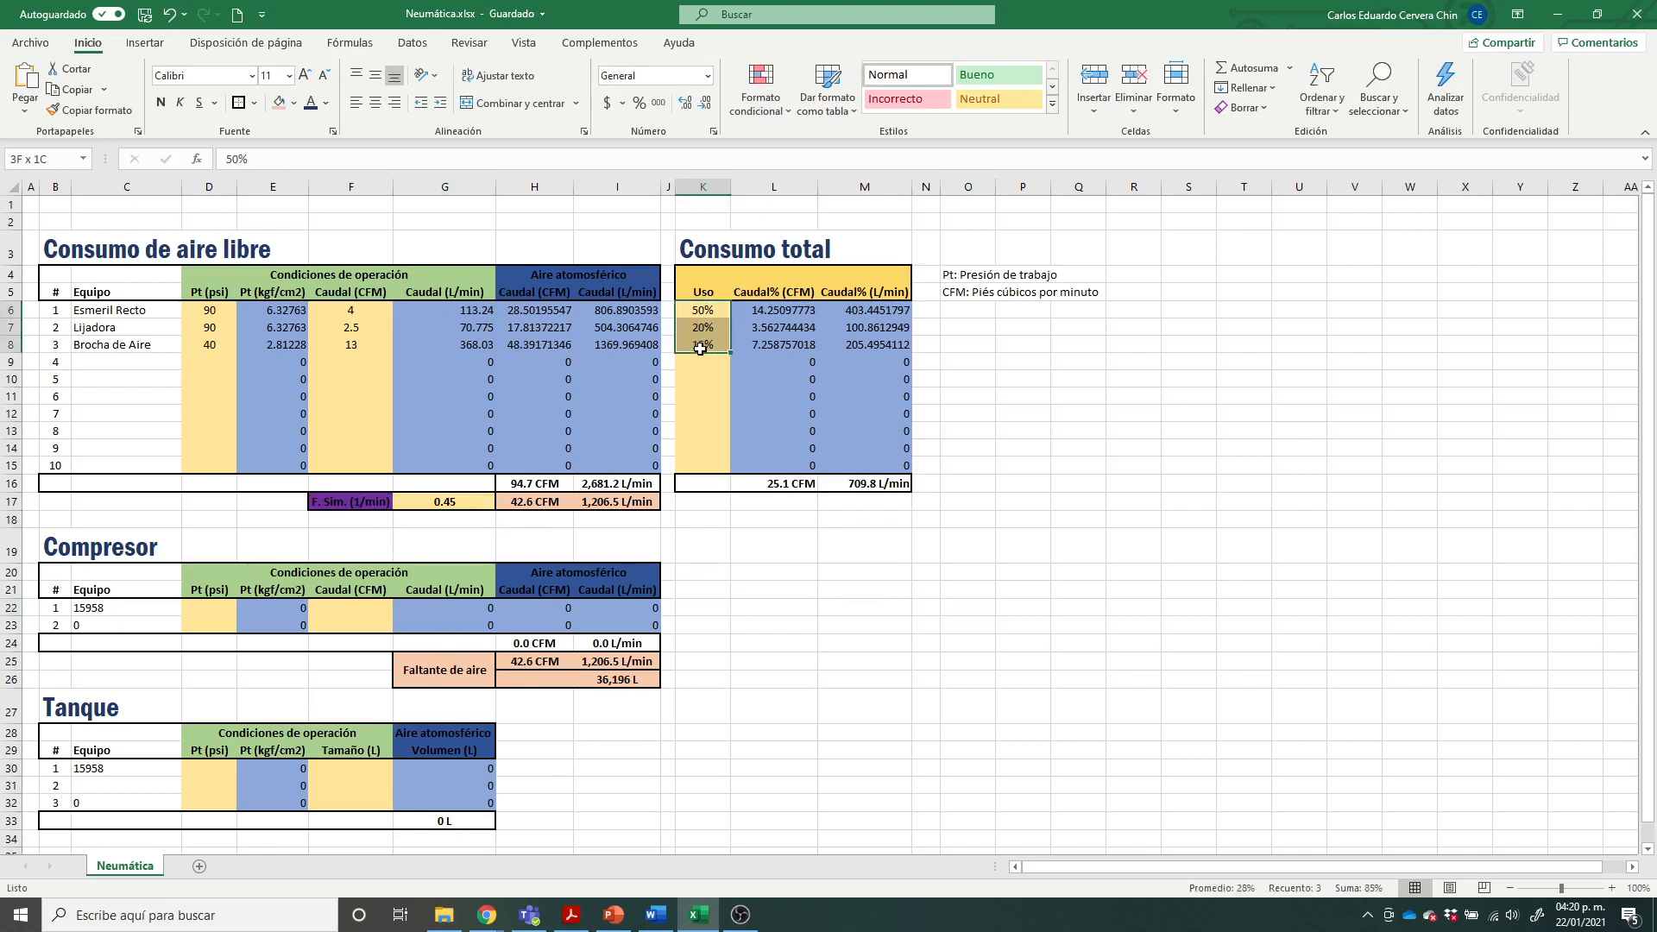
pyautogui.click(801, 606)
pyautogui.click(704, 311)
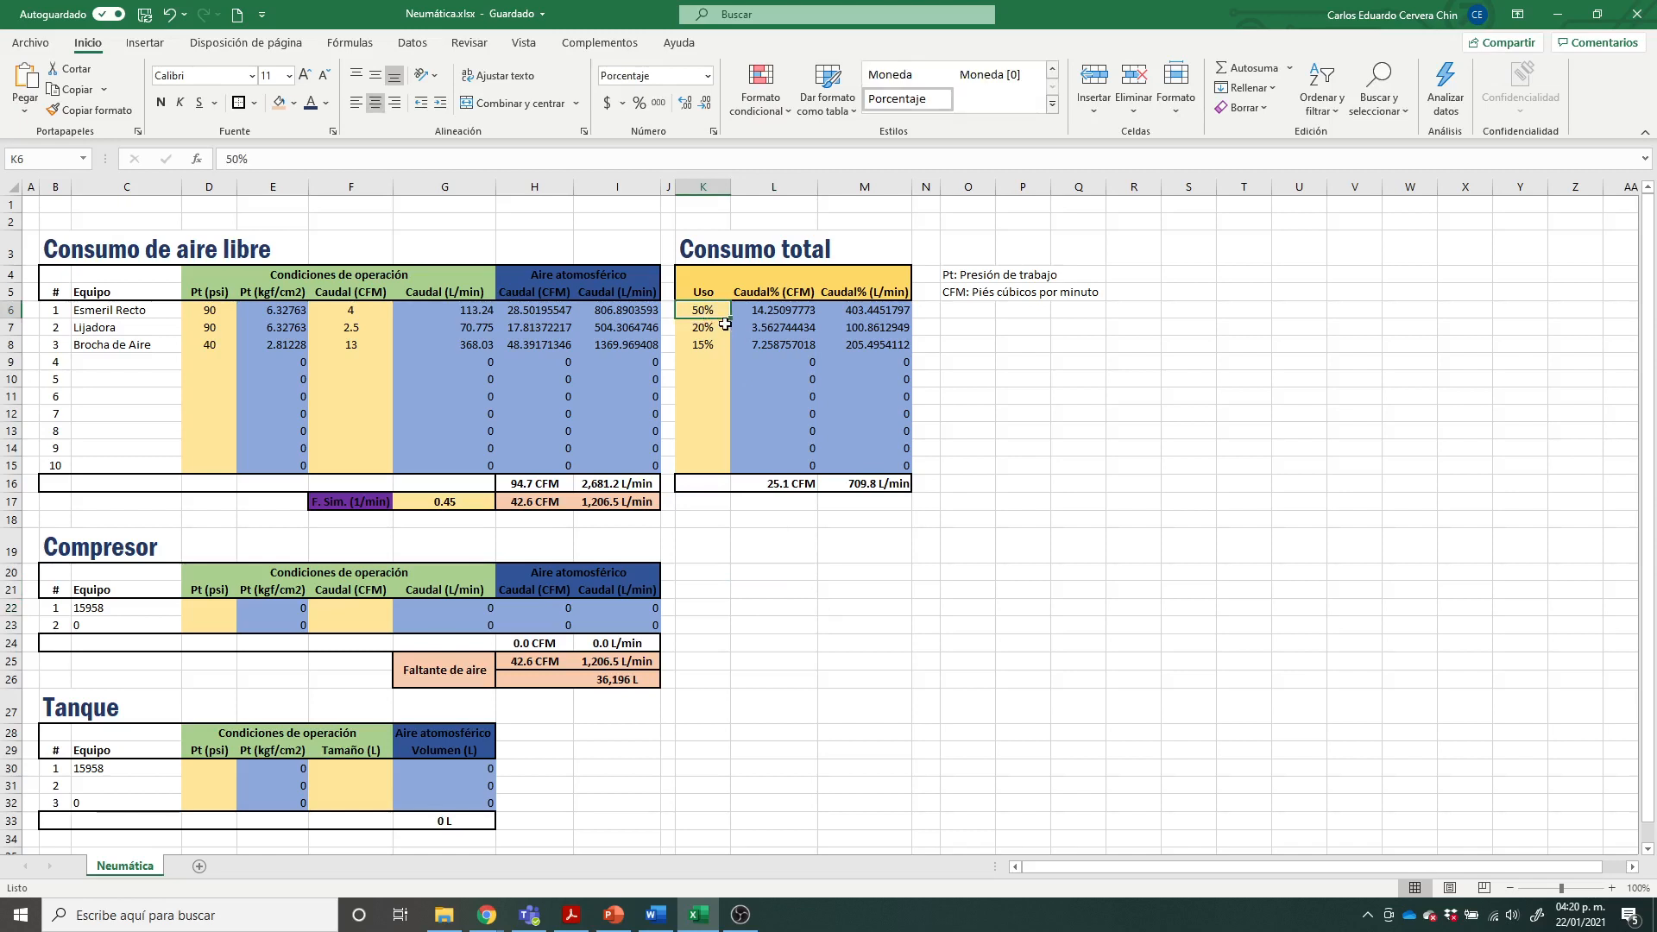
pyautogui.click(724, 327)
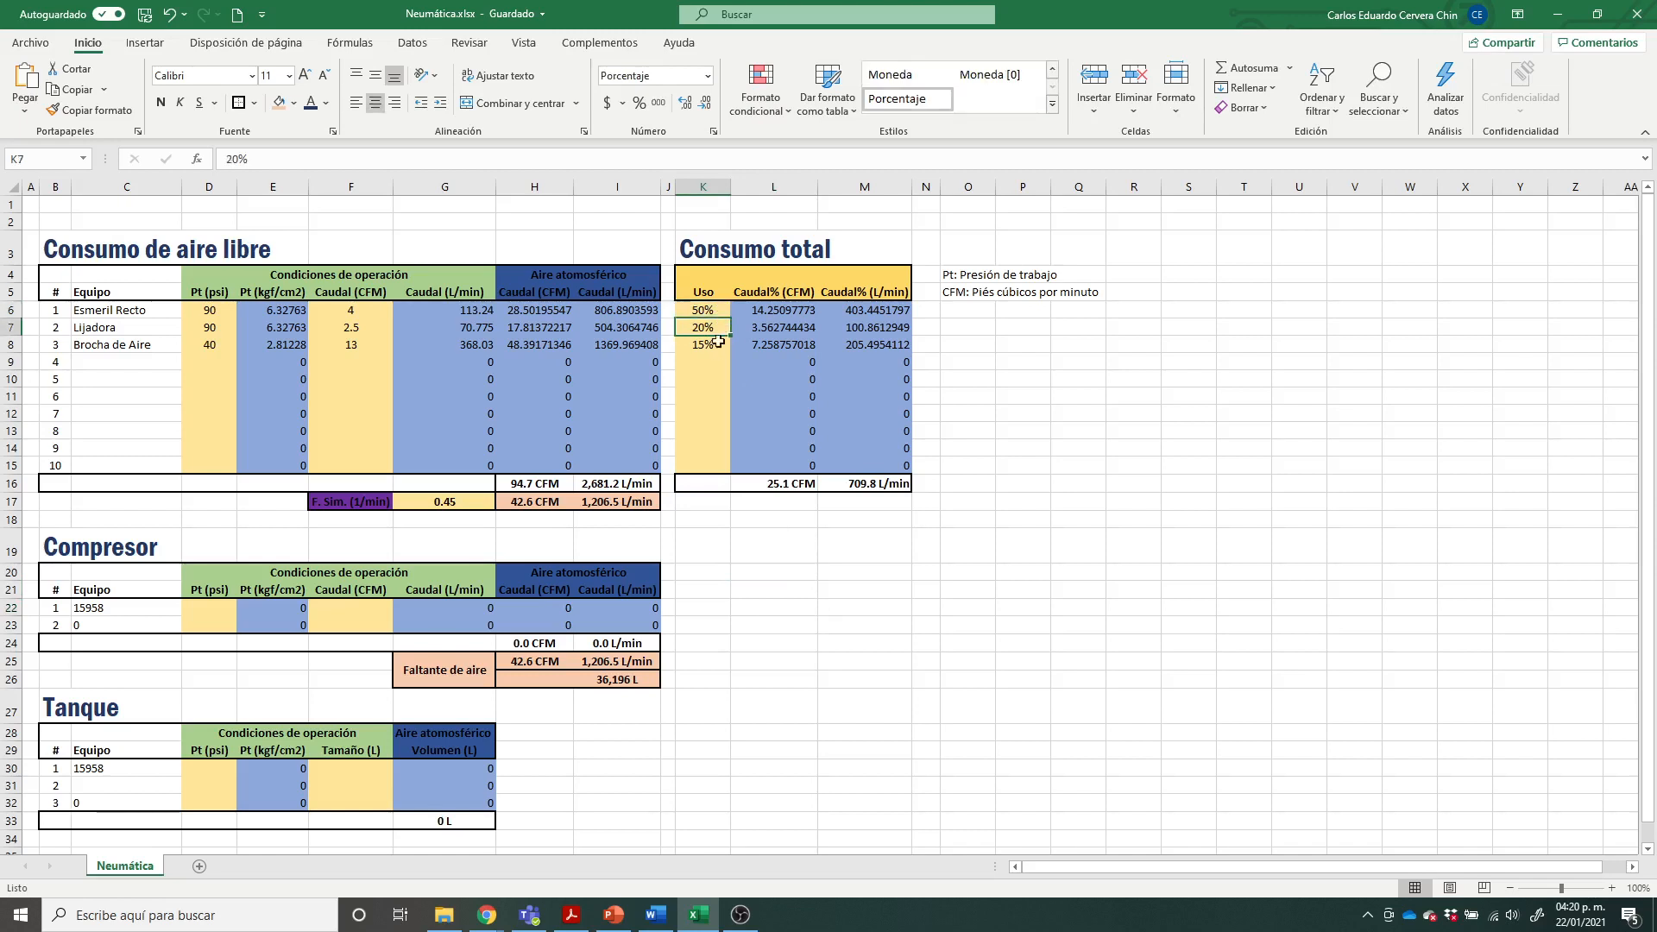
pyautogui.click(713, 346)
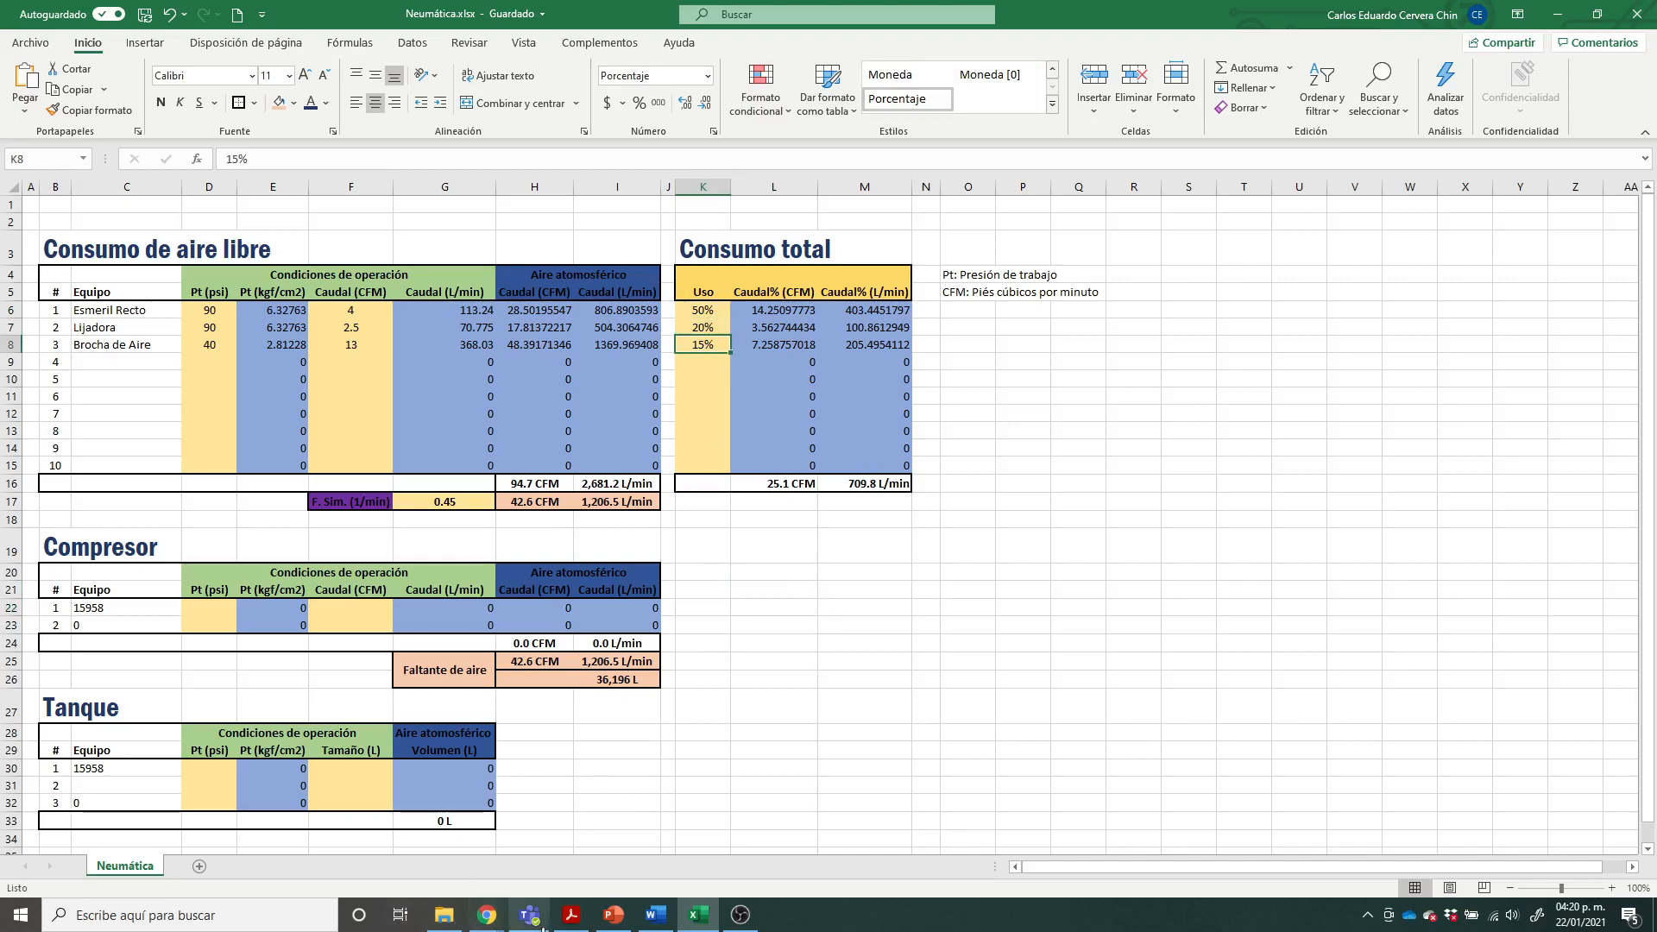
# Step: Compare the usage percentages with those of the three tools on the PowerPoint example slide and return to Excel
pyautogui.click(613, 915)
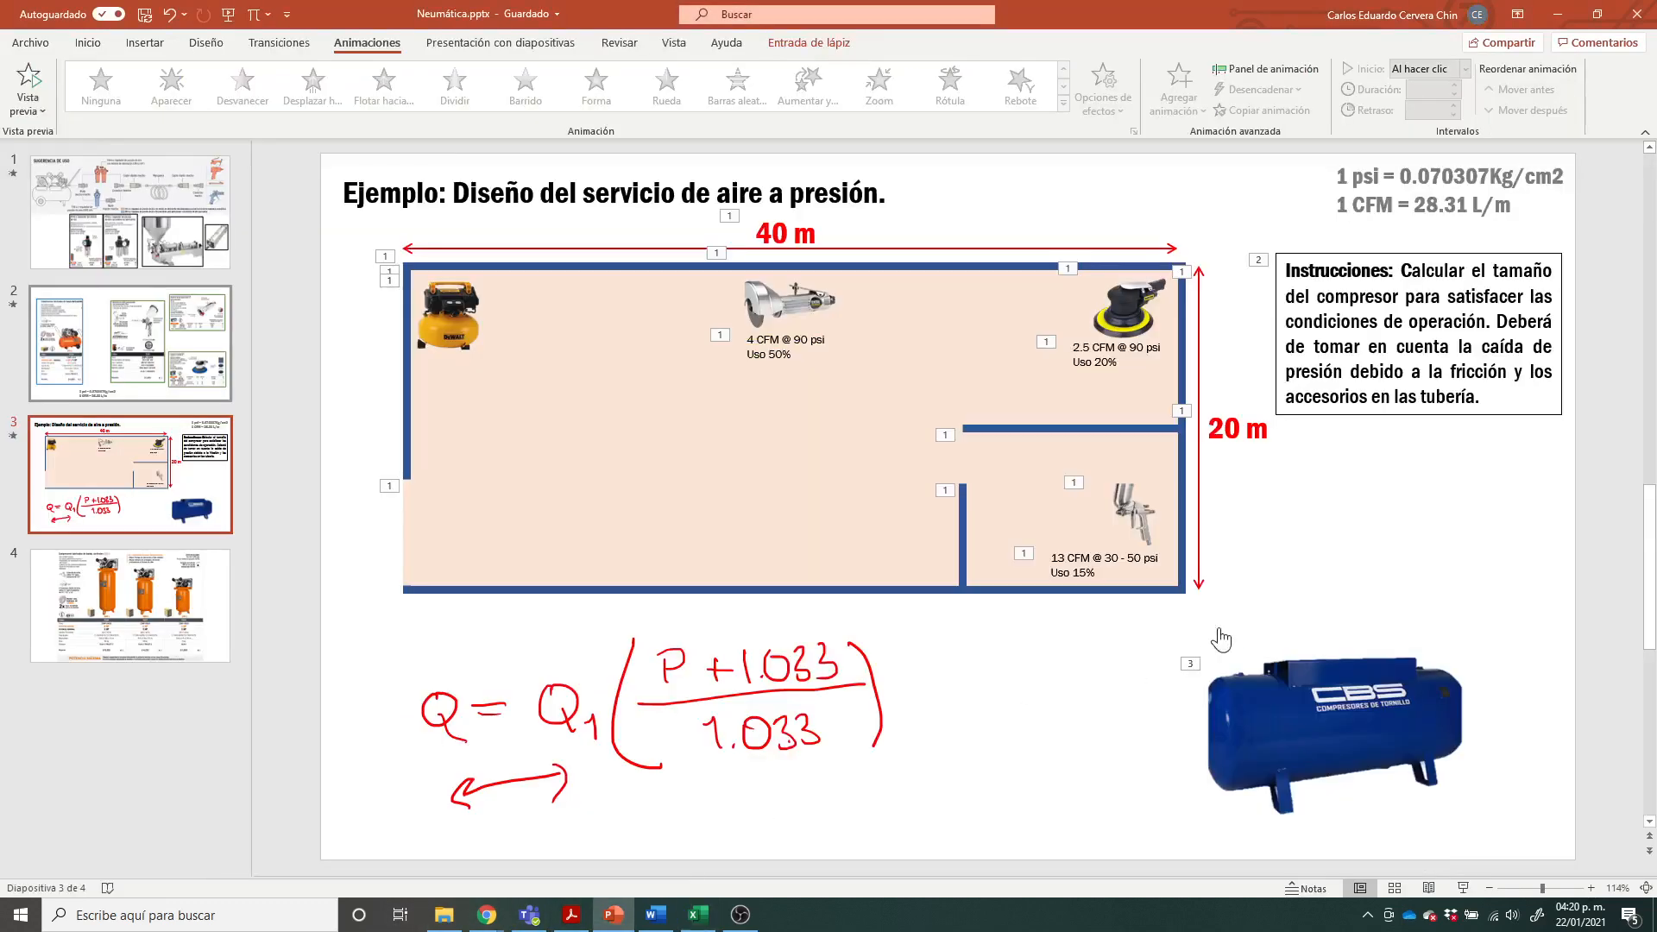
pyautogui.click(774, 356)
pyautogui.click(1105, 363)
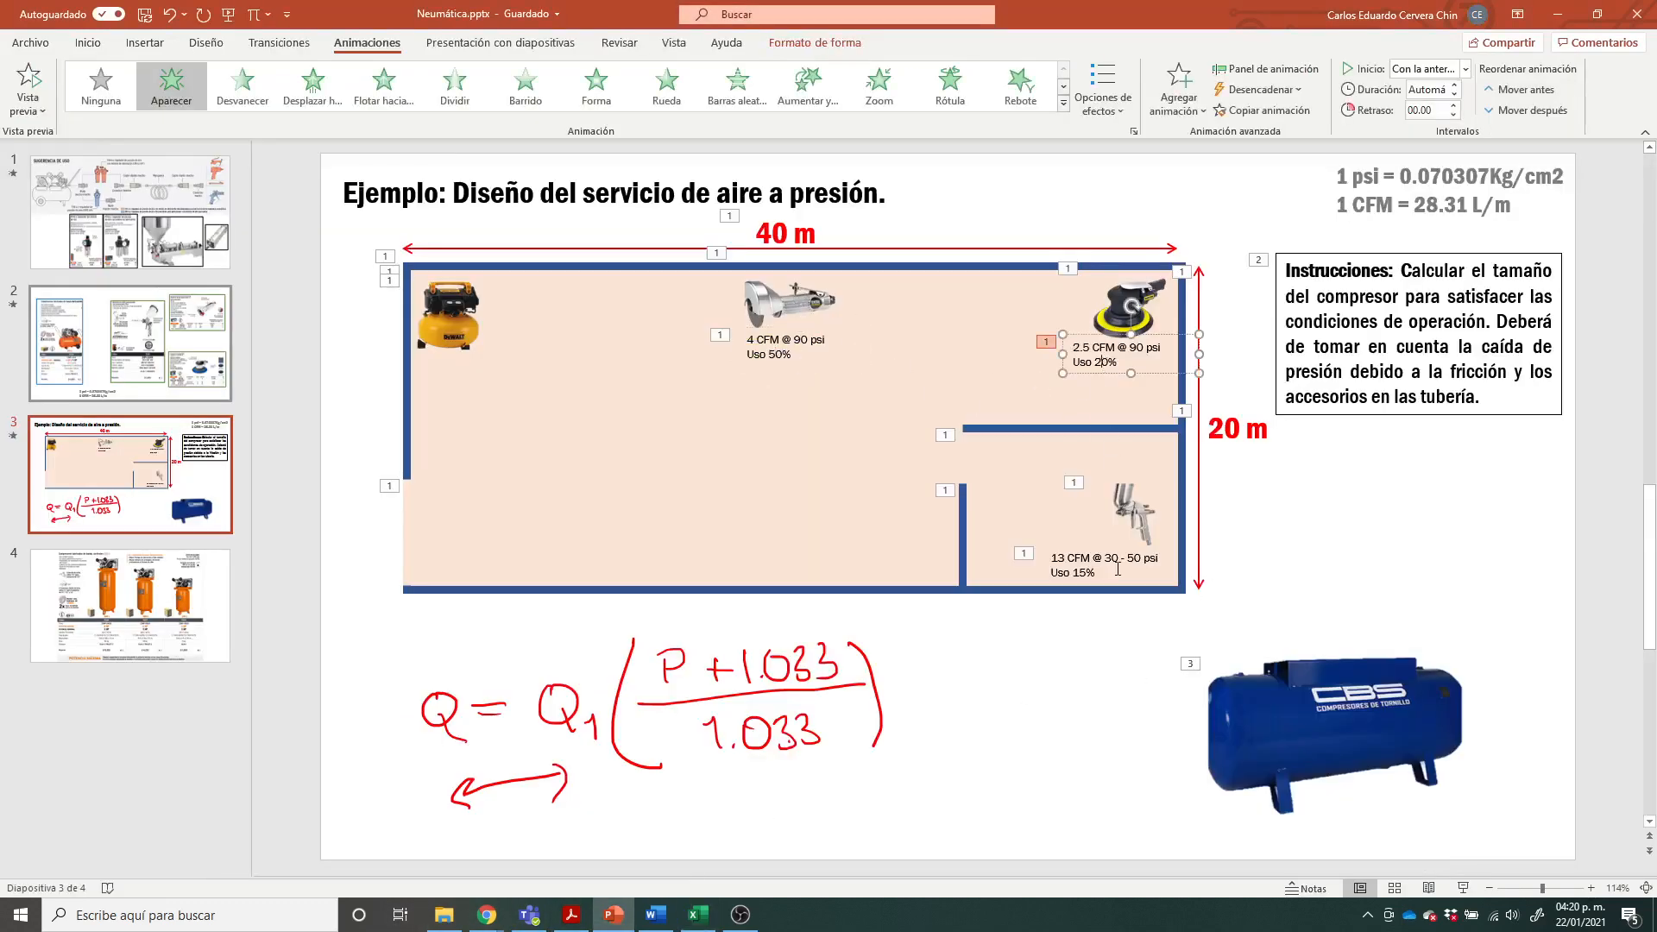
pyautogui.click(1090, 572)
pyautogui.click(1146, 640)
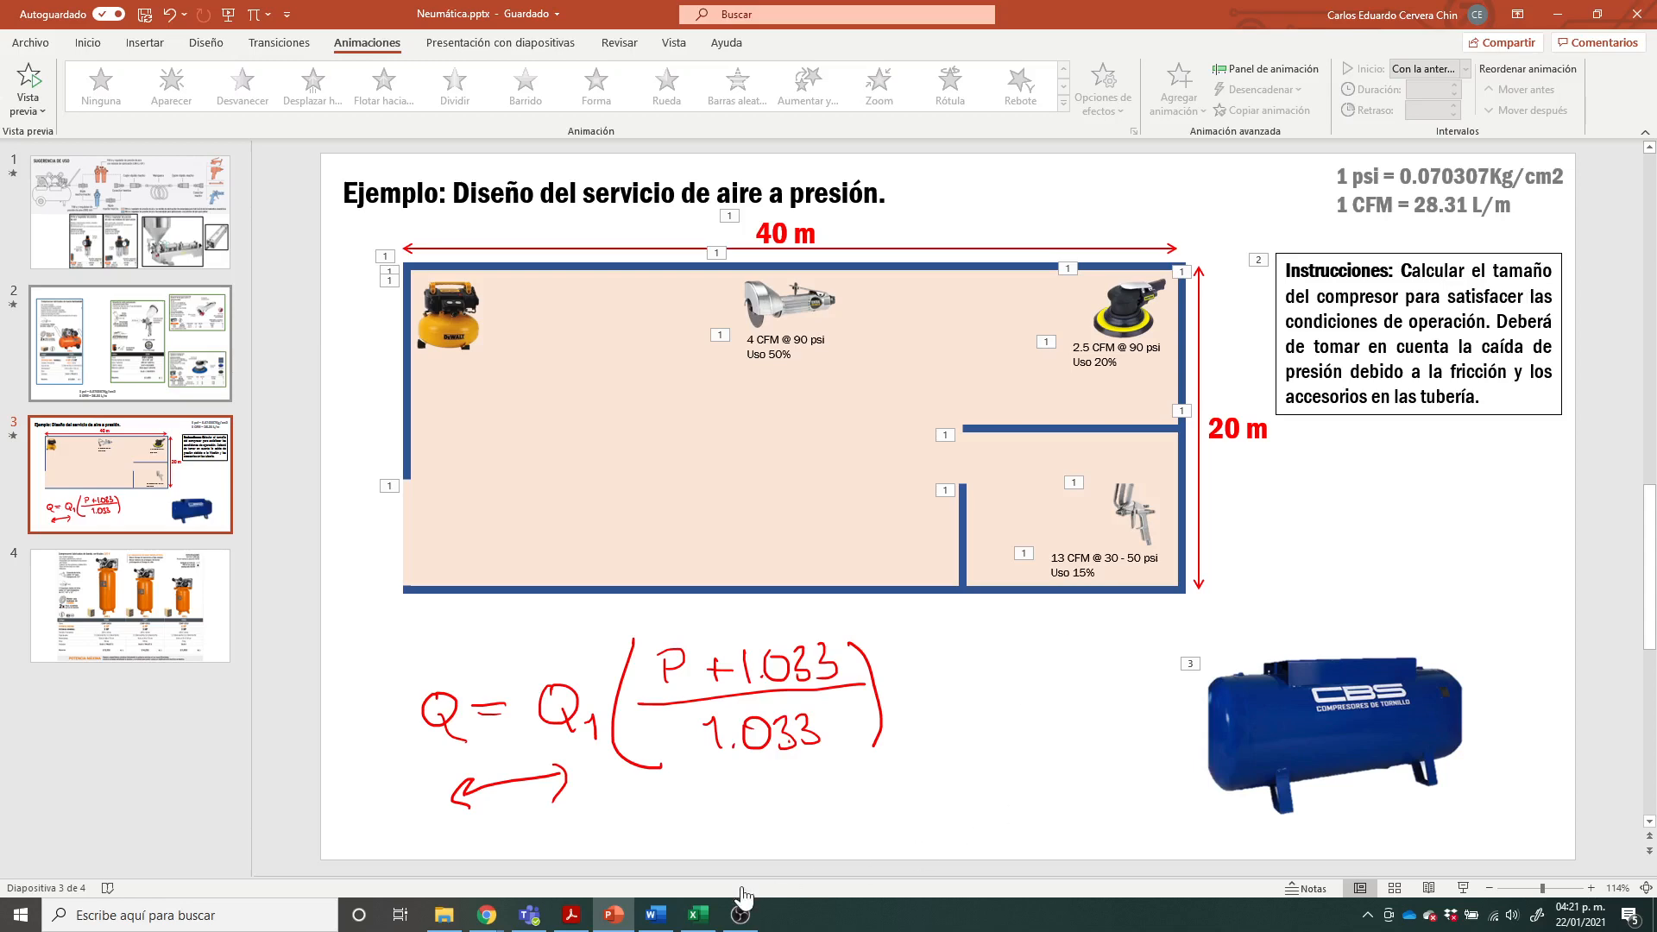
pyautogui.click(699, 915)
pyautogui.click(969, 575)
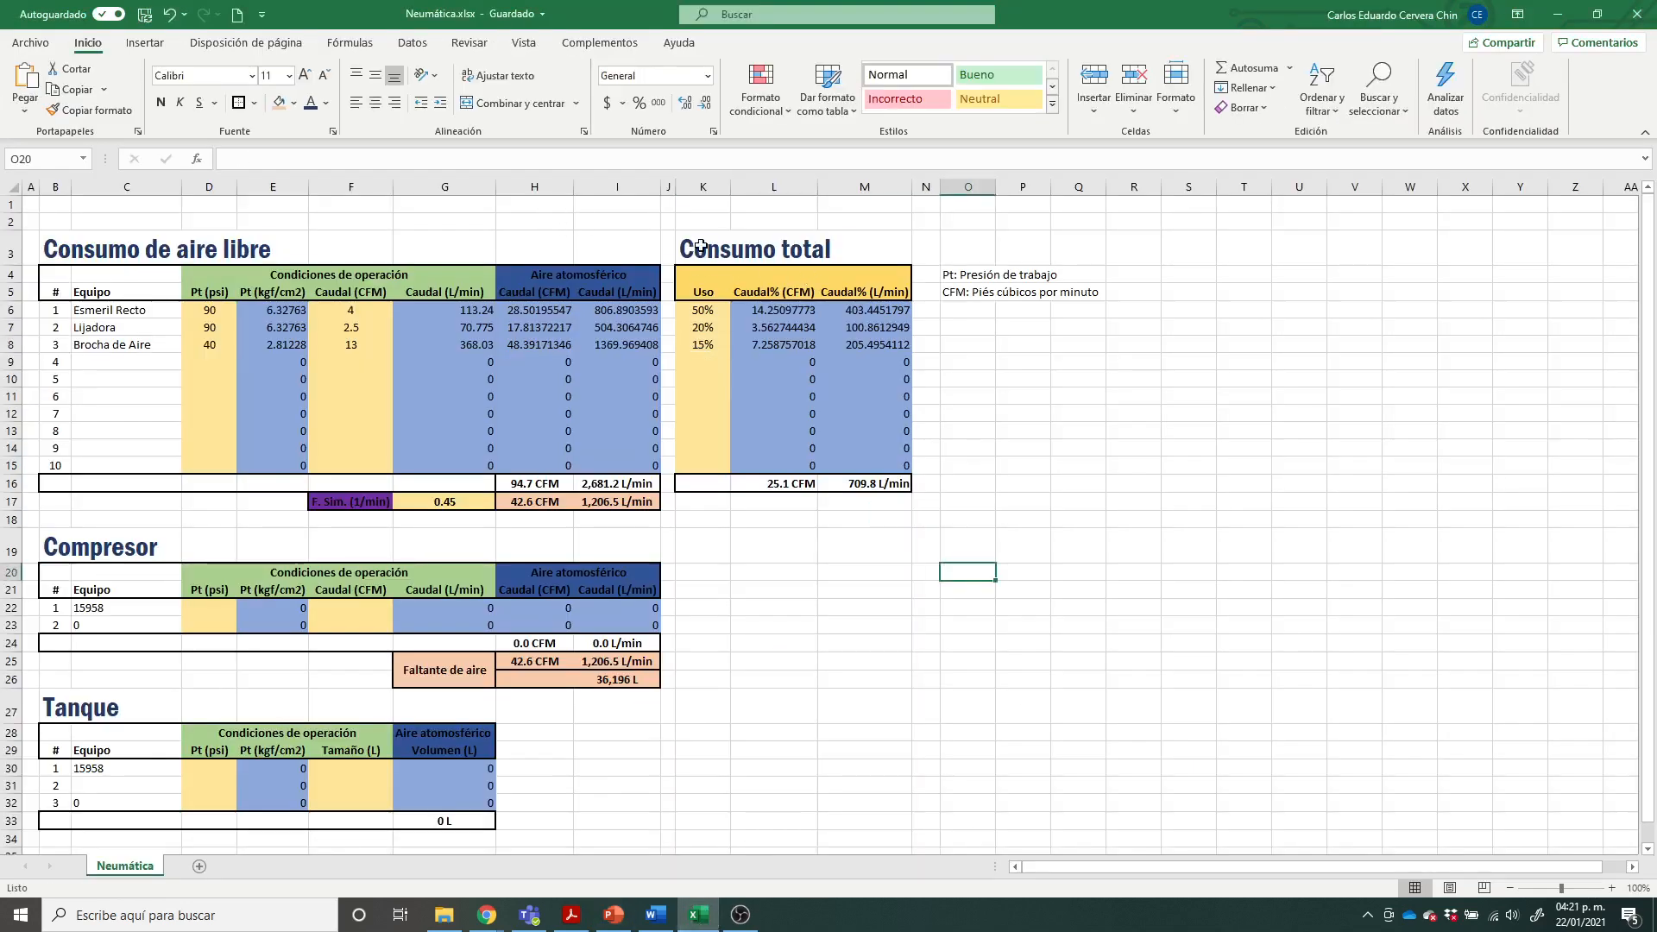
# Step: Examine the Consumo total table and how the Esmeril Recto's usage-weighted flows derive from its atmospheric flow and usage percentage
pyautogui.click(709, 274)
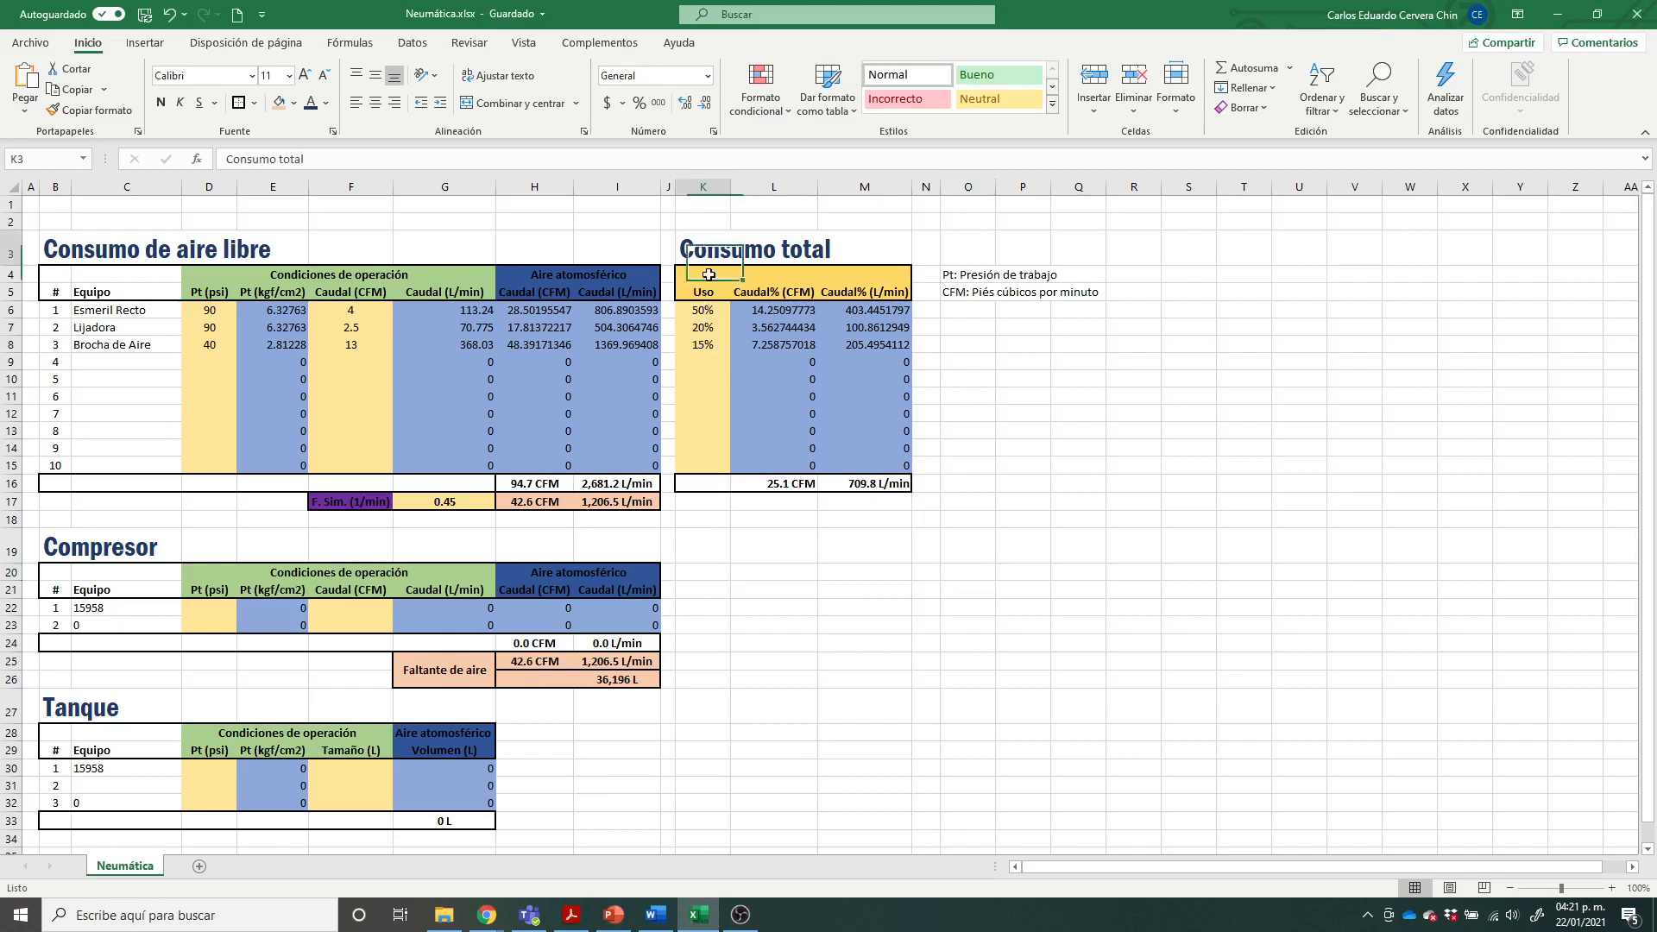
pyautogui.moveTo(709, 275); pyautogui.dragTo(902, 497)
pyautogui.click(985, 559)
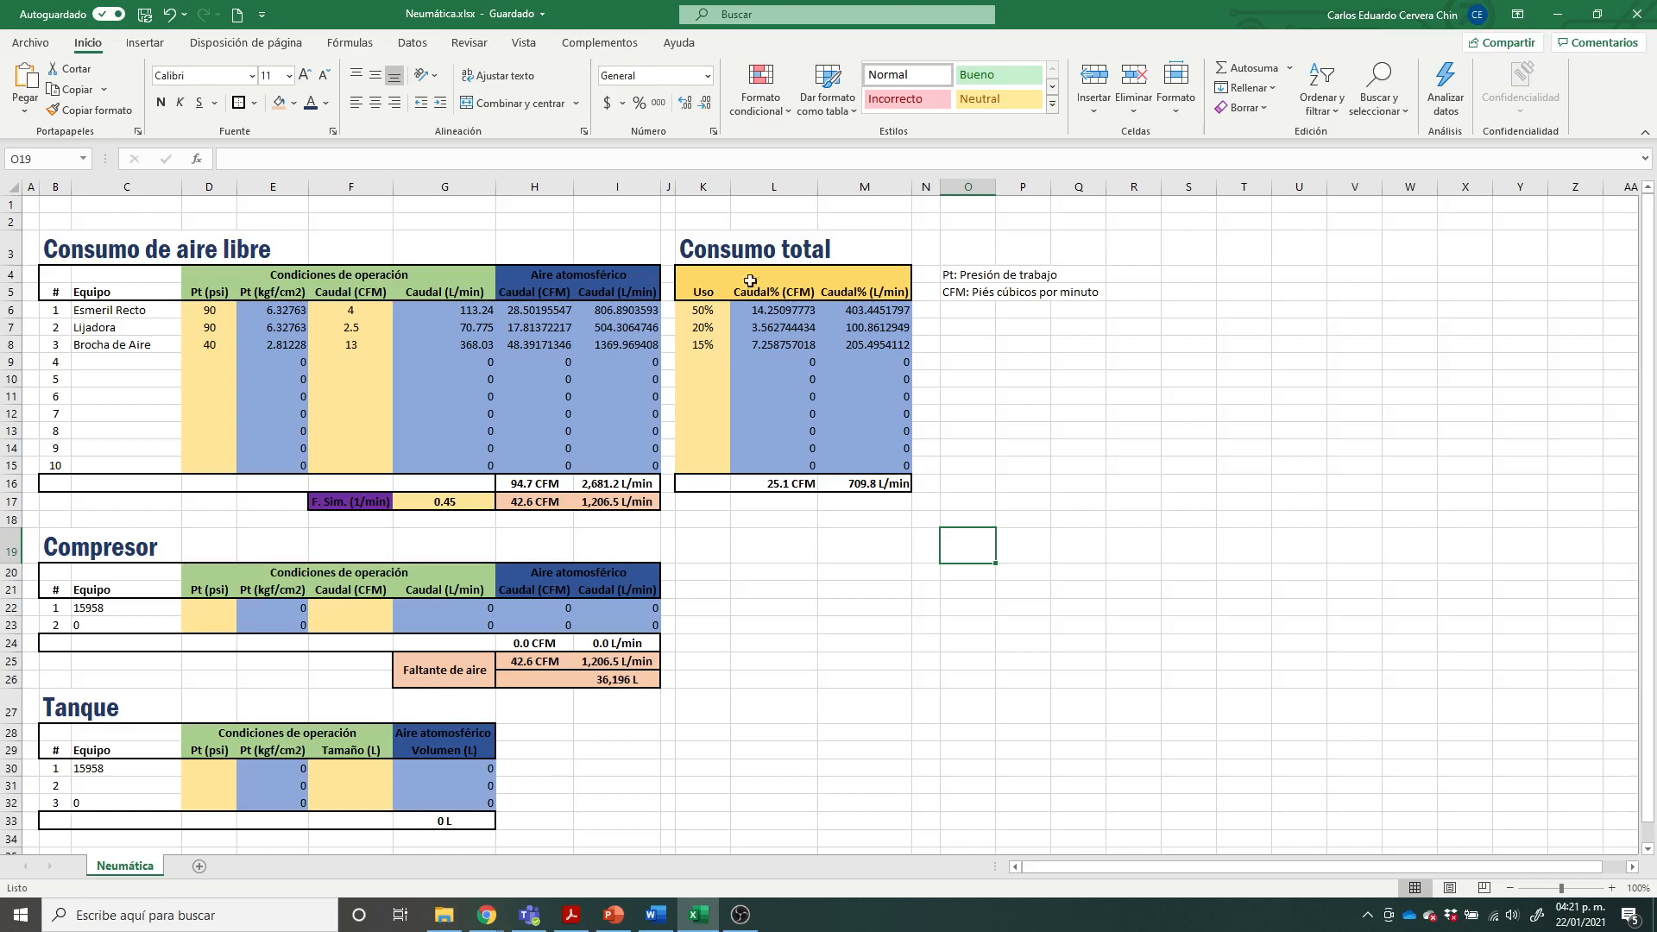
pyautogui.click(804, 315)
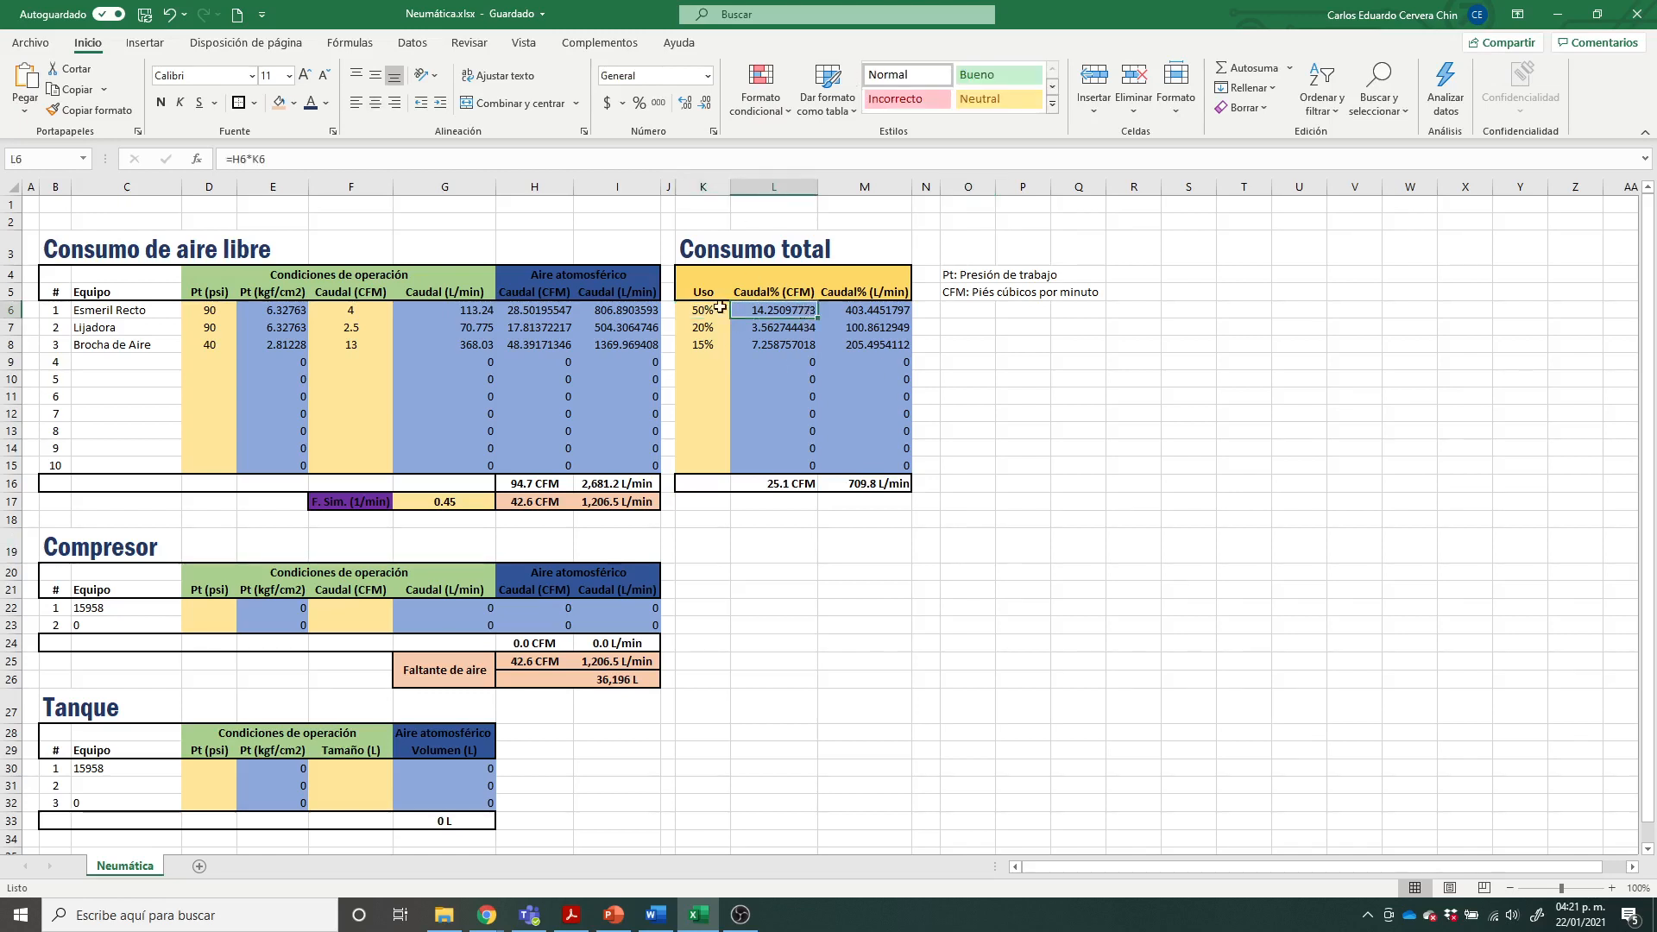
pyautogui.click(621, 308)
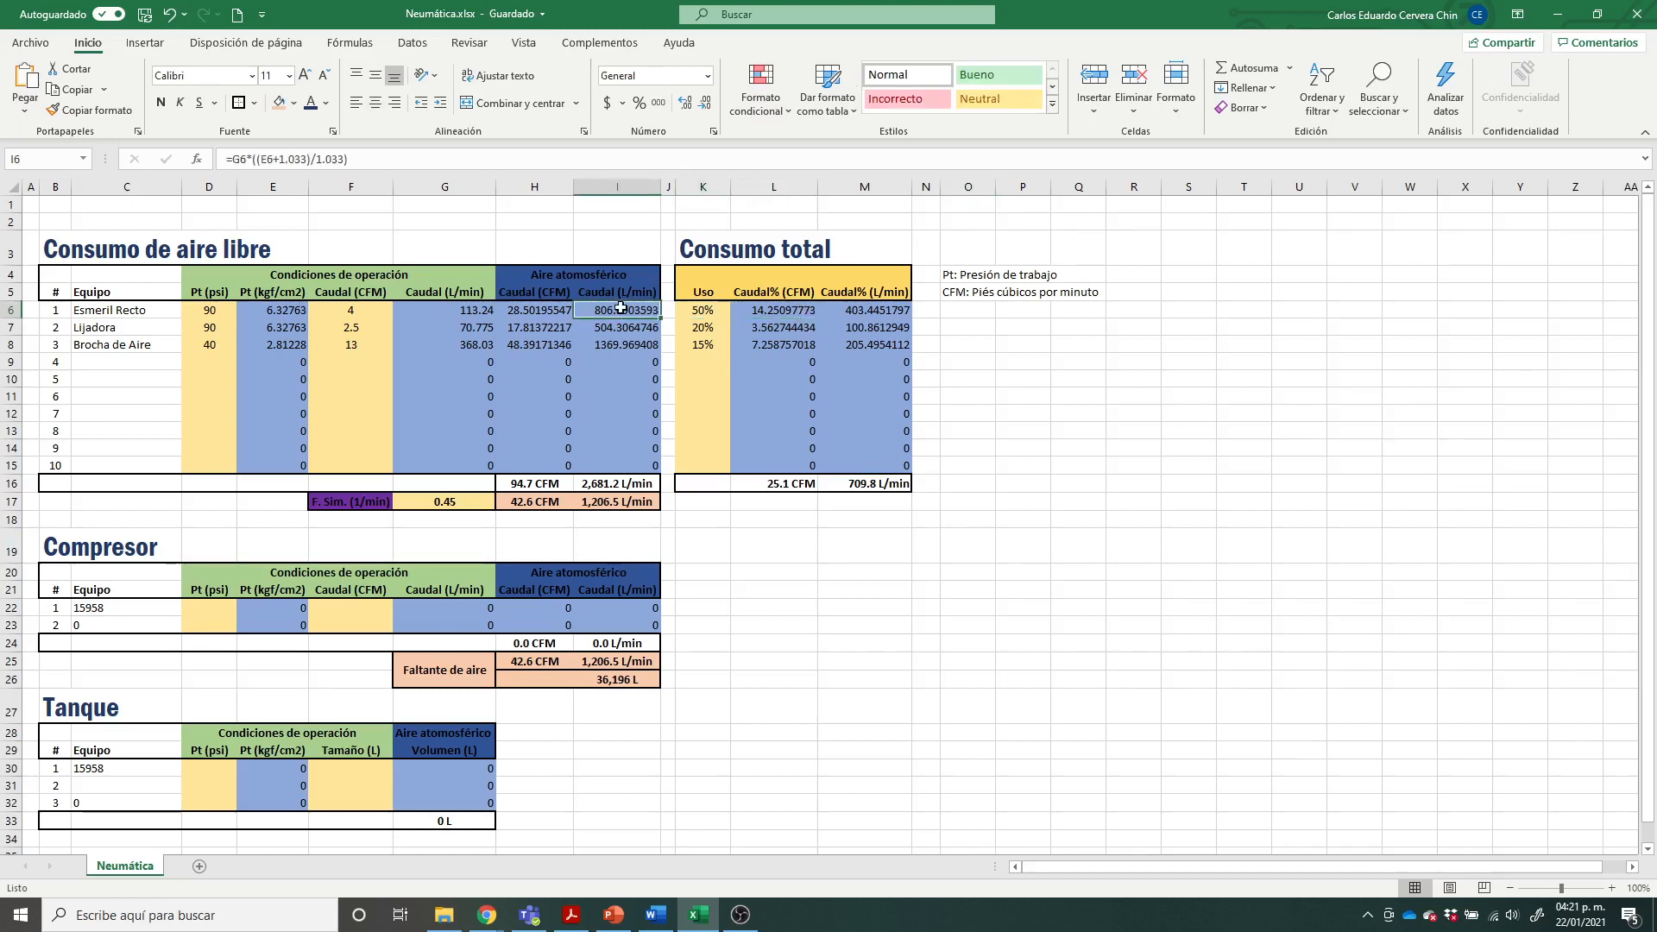
pyautogui.click(720, 311)
pyautogui.click(779, 309)
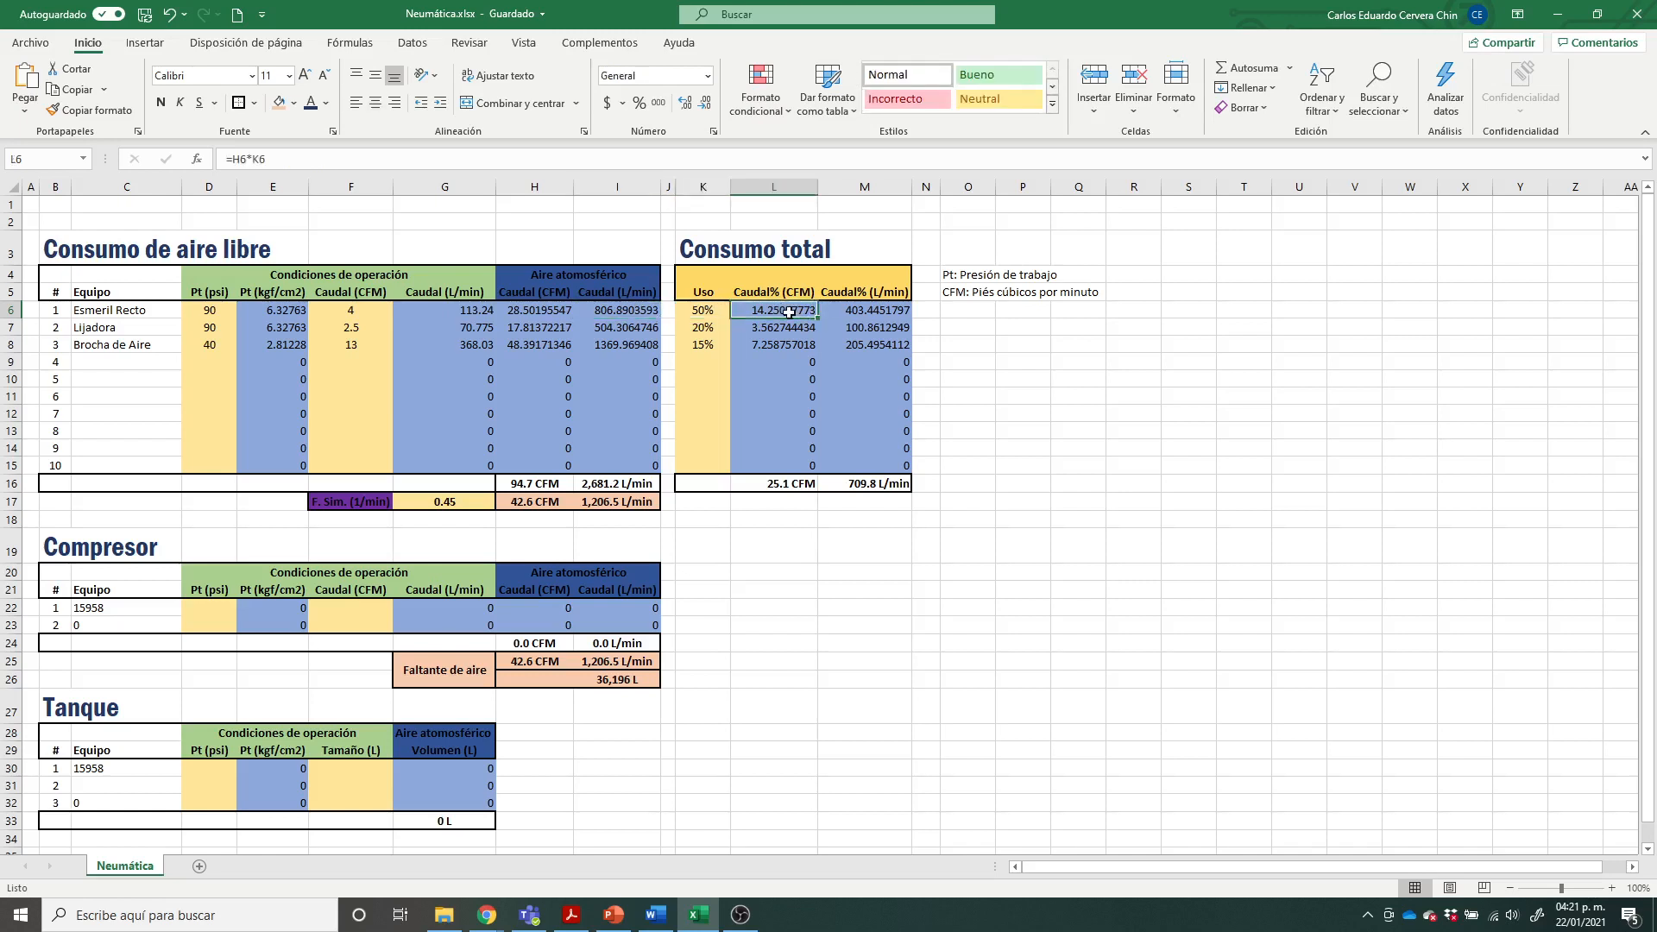
pyautogui.click(846, 311)
pyautogui.click(1032, 395)
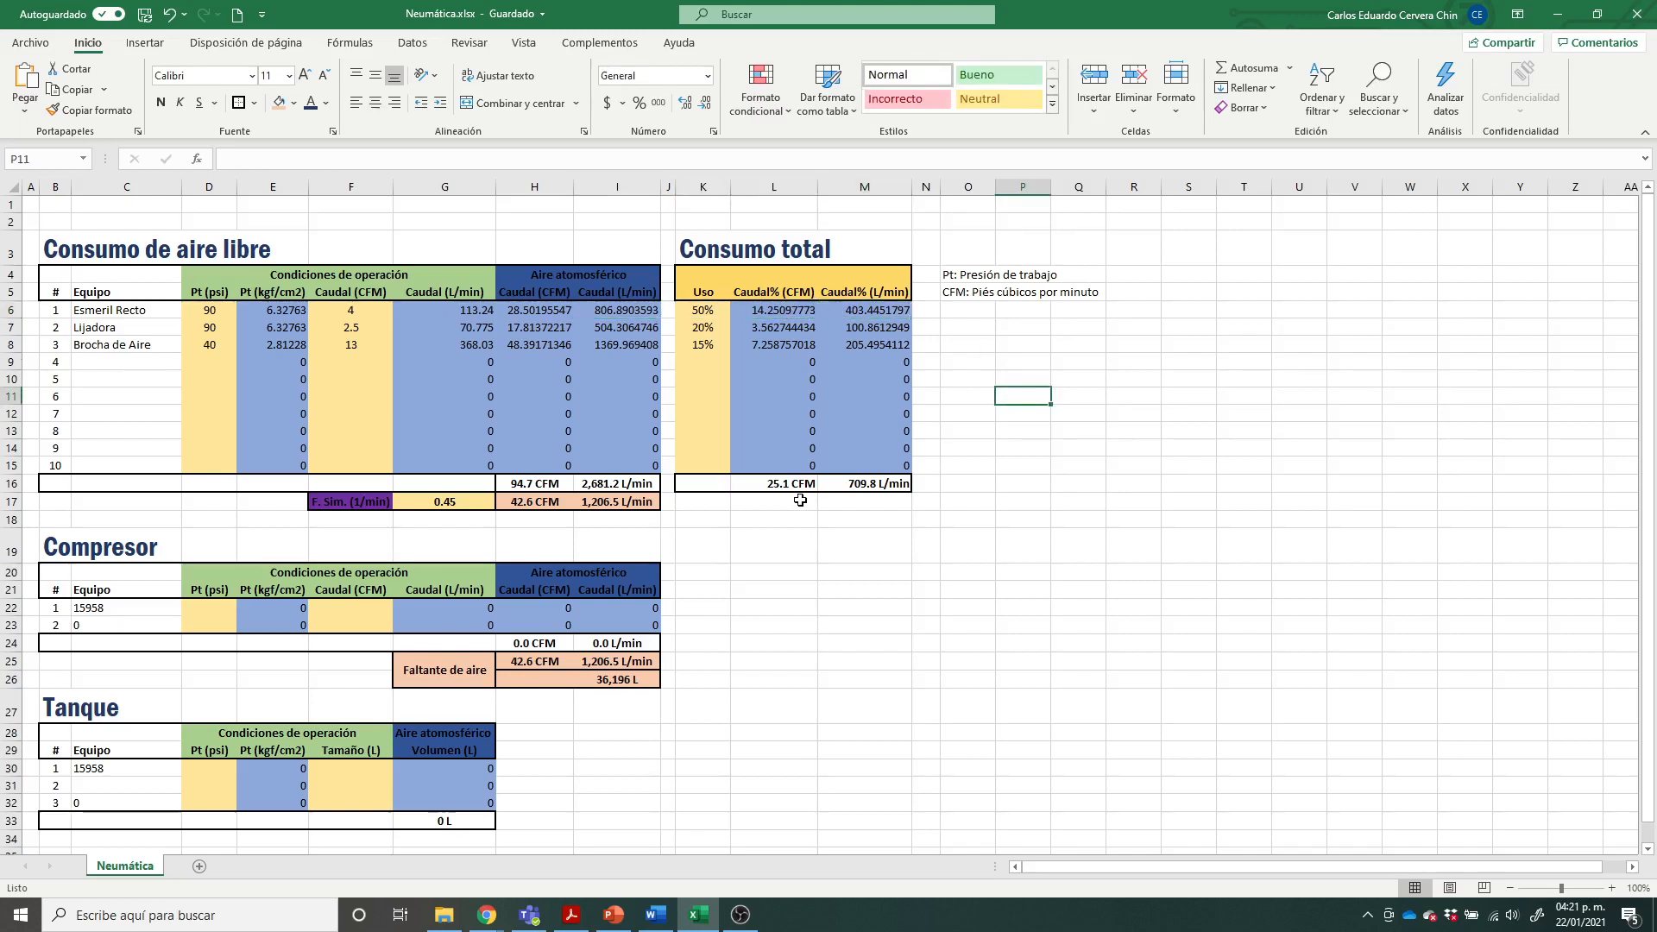
# Step: Compare the Consumo total sums in CFM and L/min with the free-air consumption adjusted by the simultaneity factor
pyautogui.moveTo(782, 485); pyautogui.dragTo(889, 485)
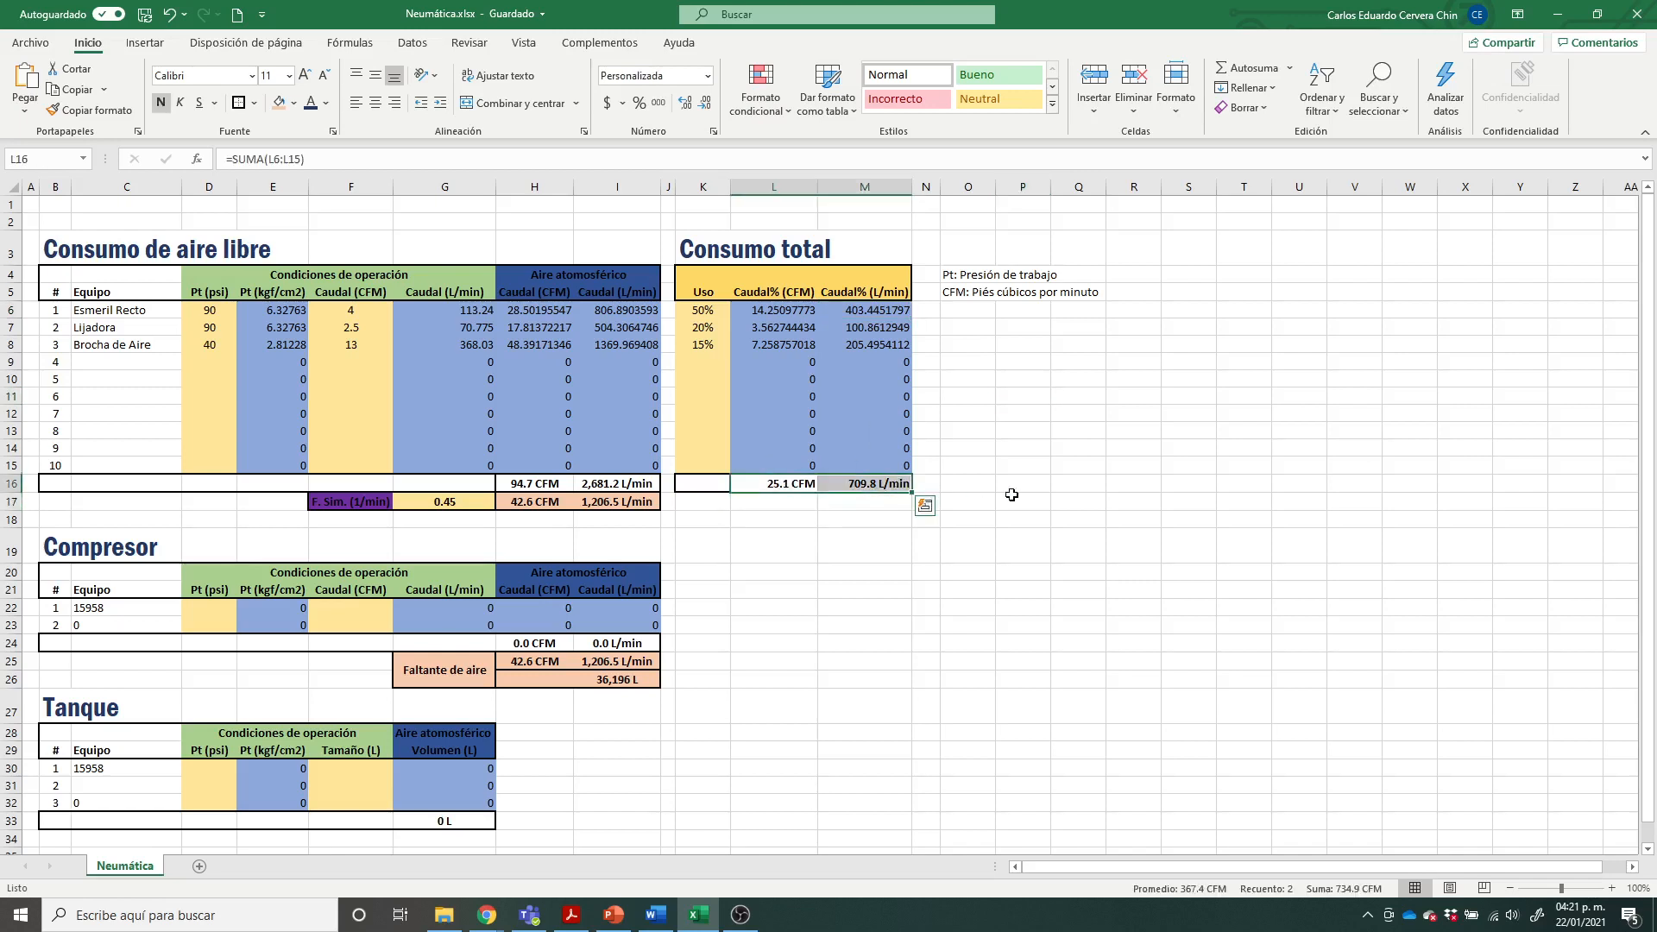
pyautogui.click(830, 488)
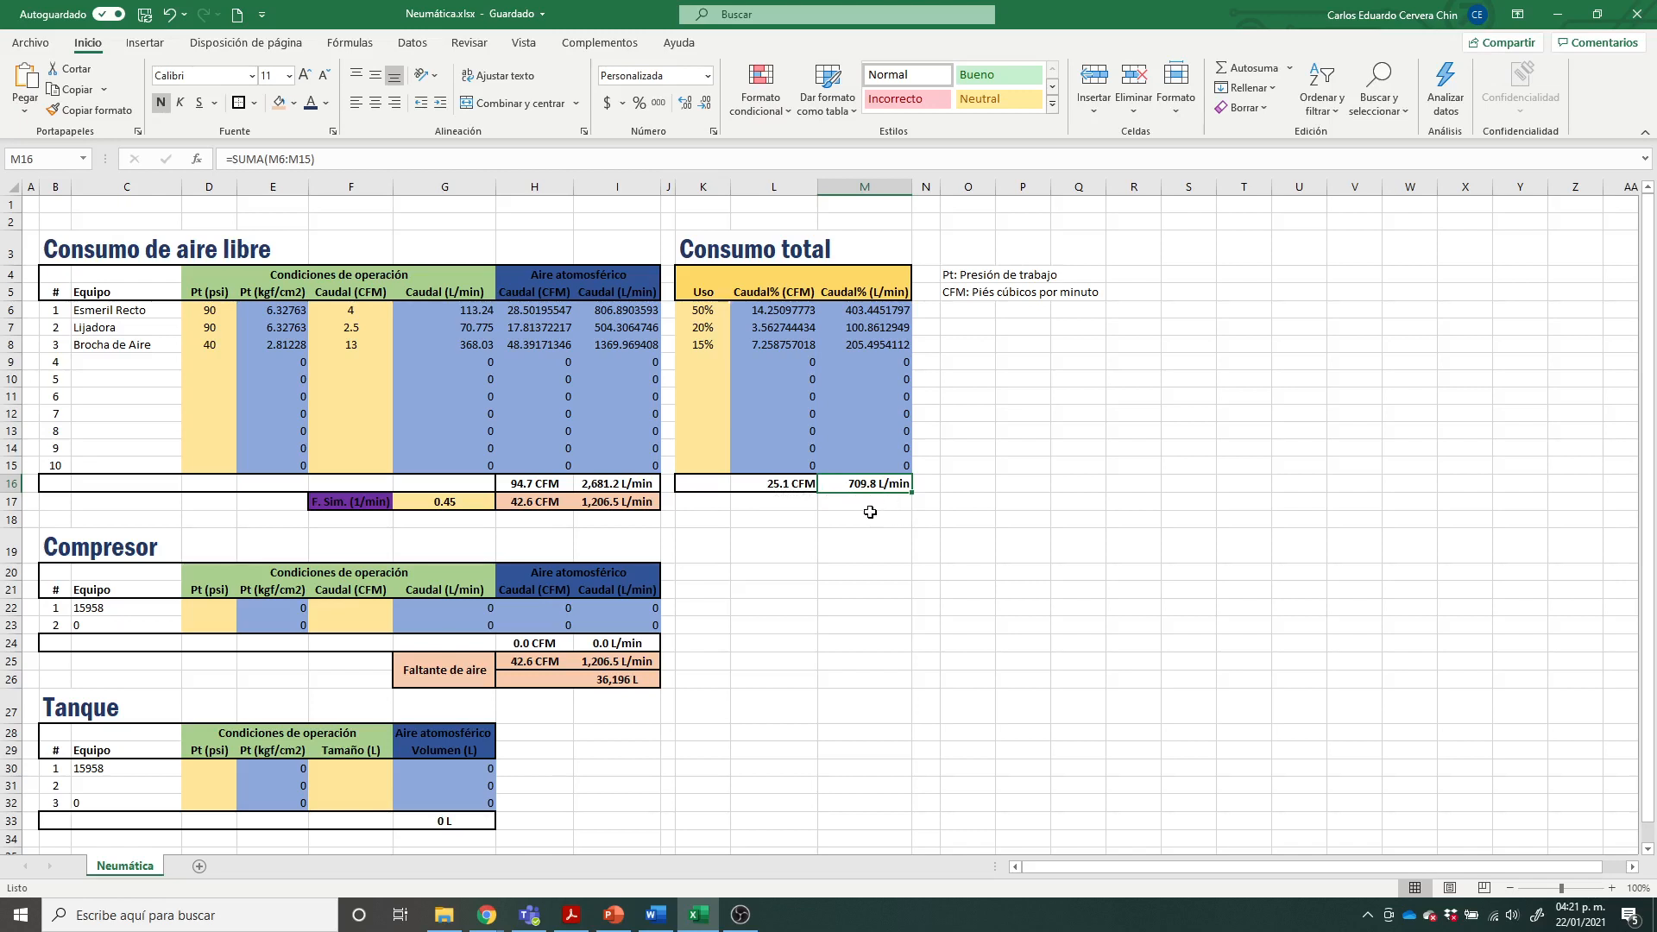
pyautogui.click(997, 504)
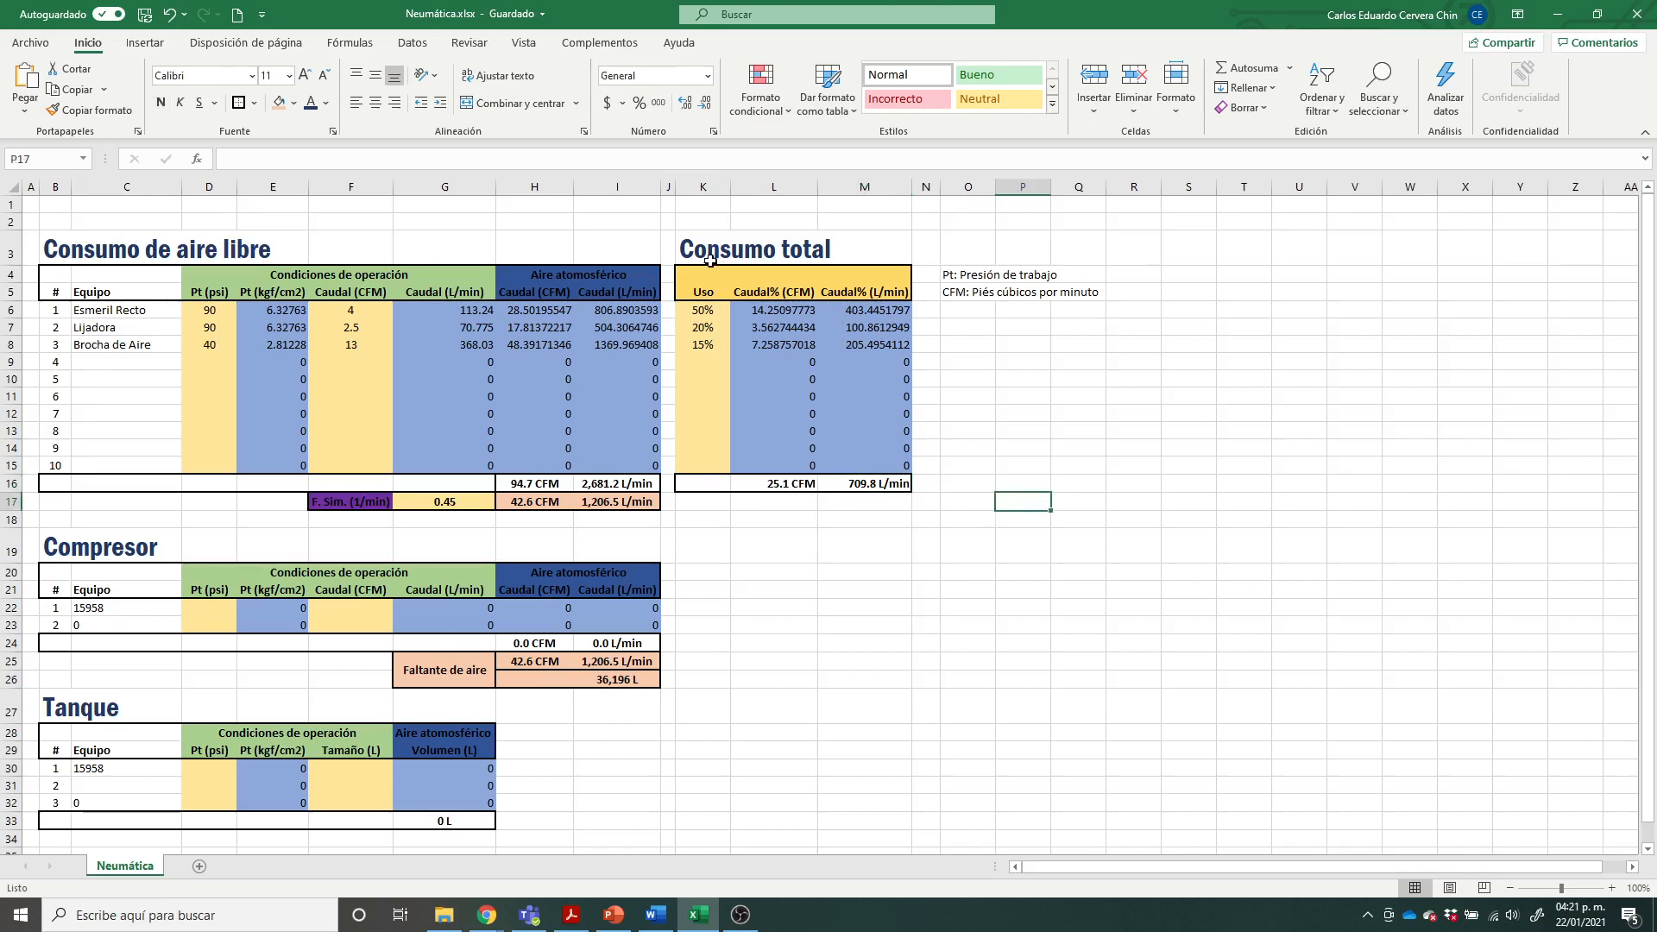
pyautogui.moveTo(710, 261); pyautogui.dragTo(863, 481)
pyautogui.click(1079, 519)
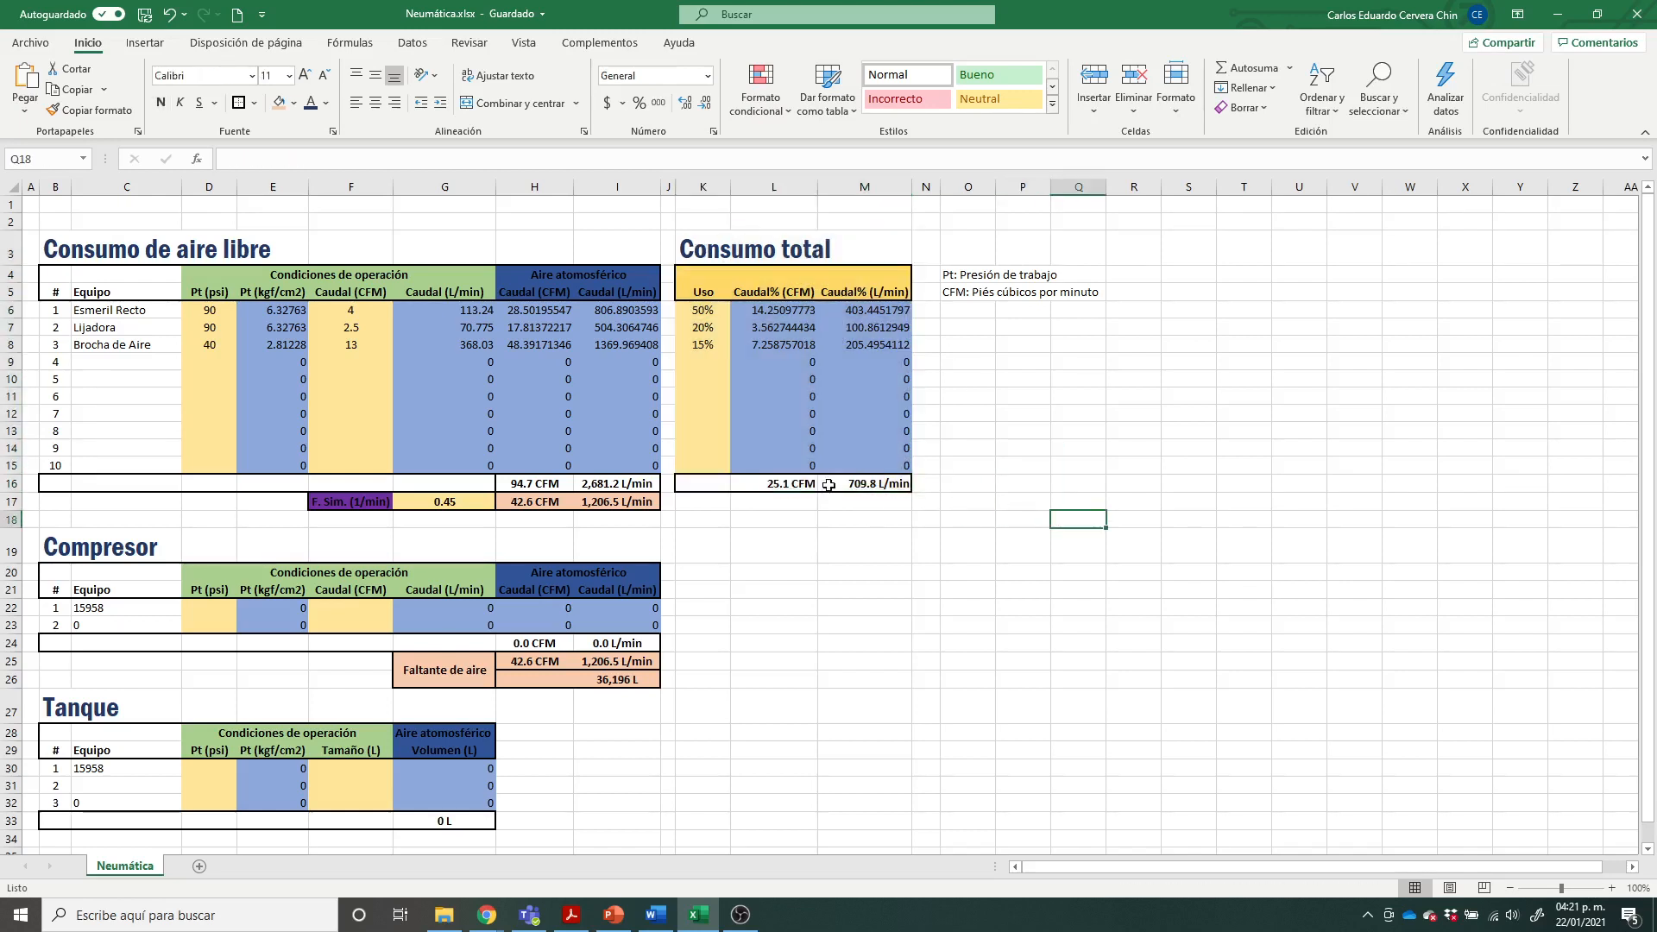
pyautogui.click(998, 571)
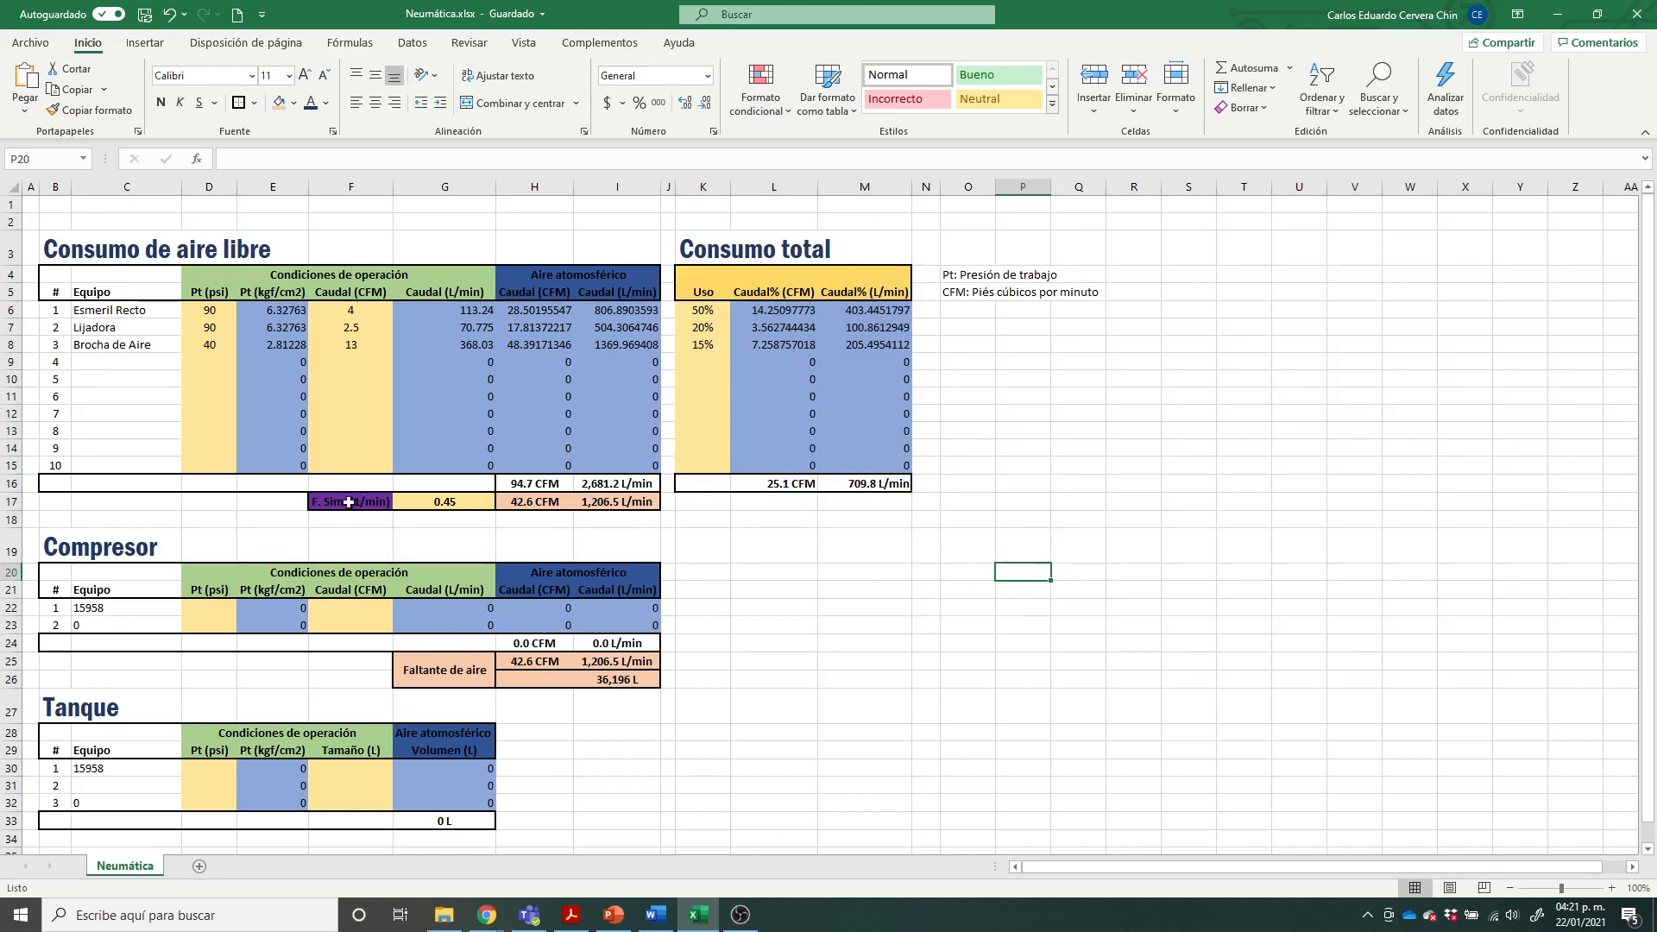
pyautogui.click(801, 578)
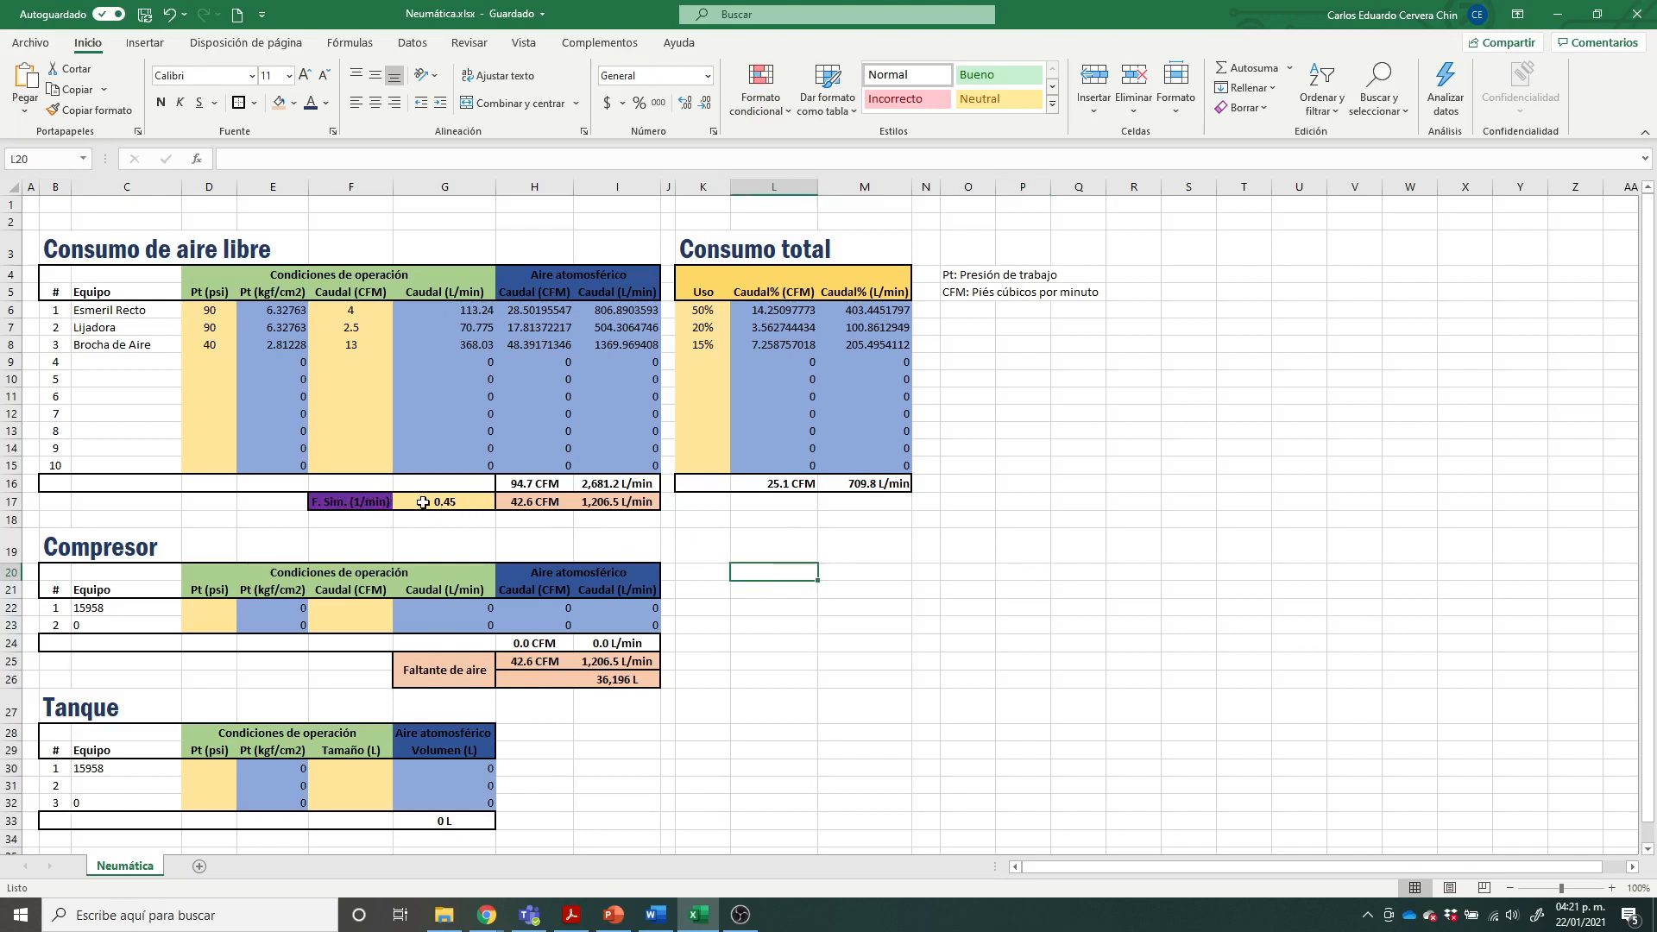
pyautogui.click(704, 549)
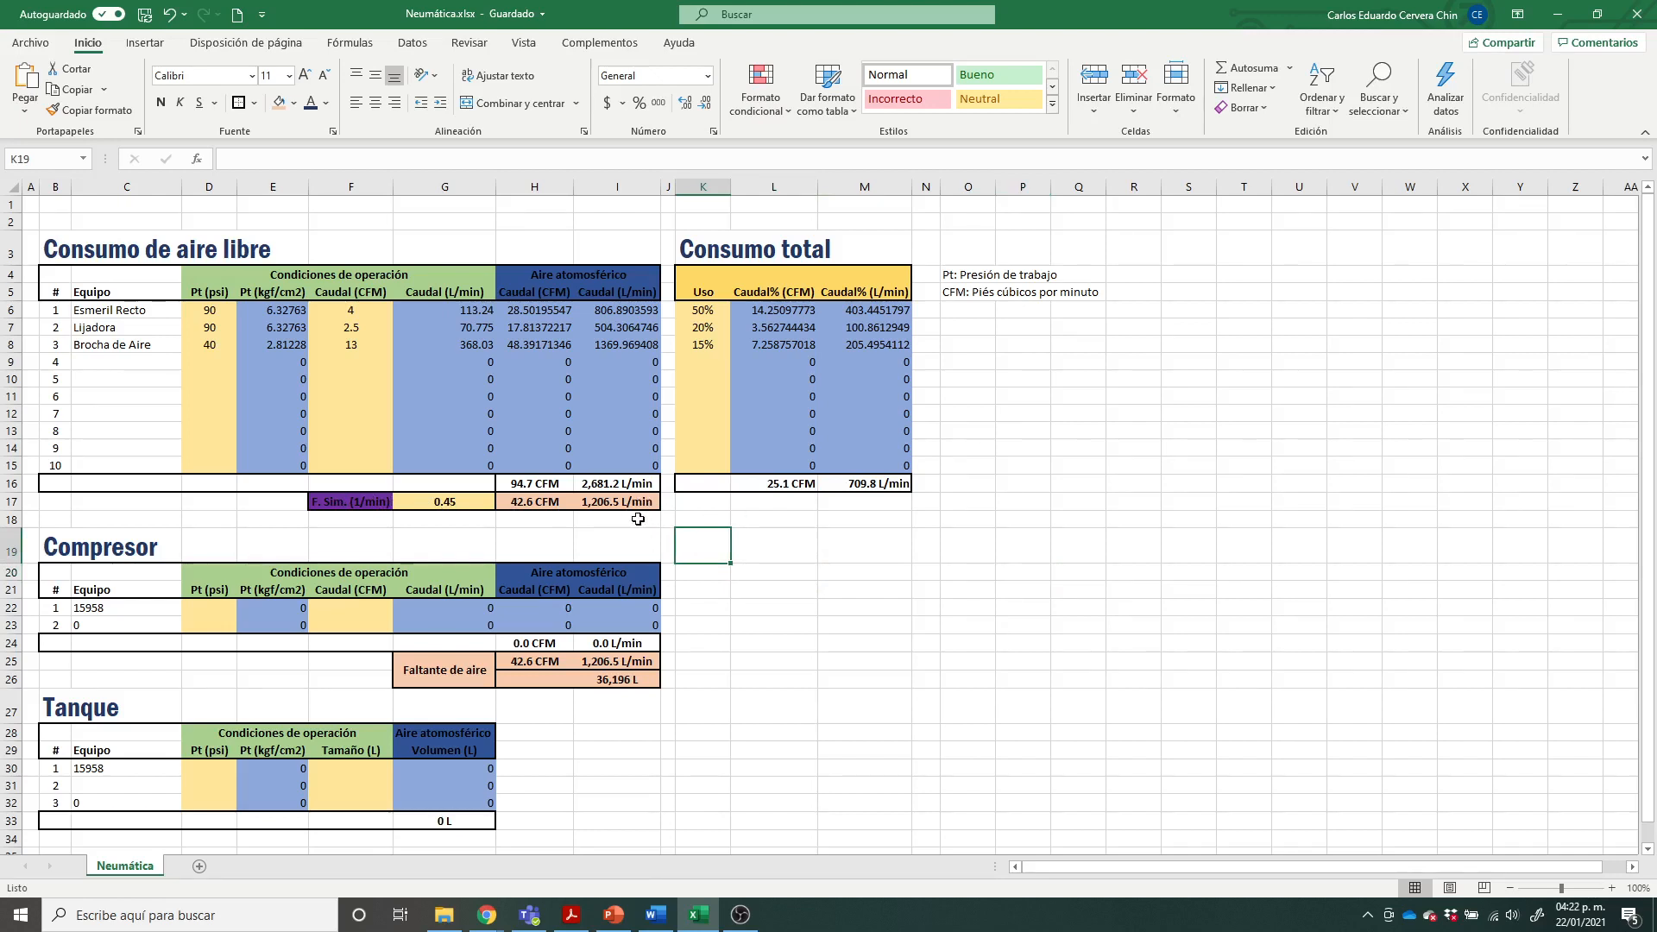
pyautogui.click(866, 483)
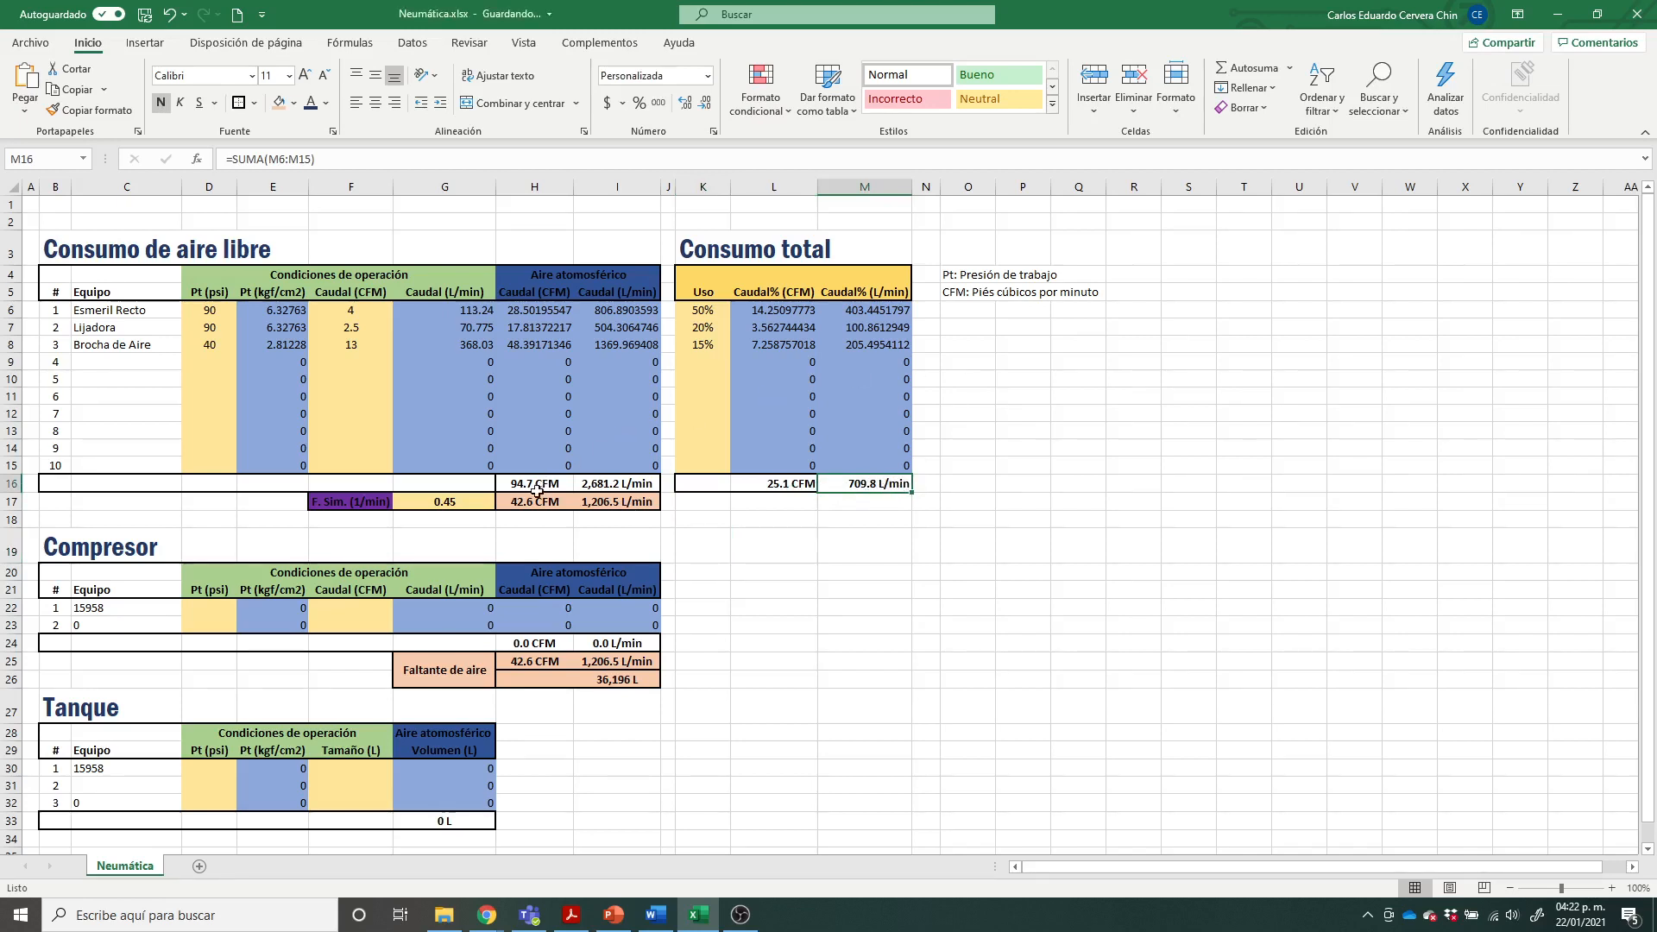
# Step: Examine the simultaneity factor row and its adjusted flows against the Consumo de aire libre totals in CFM and L/min
pyautogui.click(628, 500)
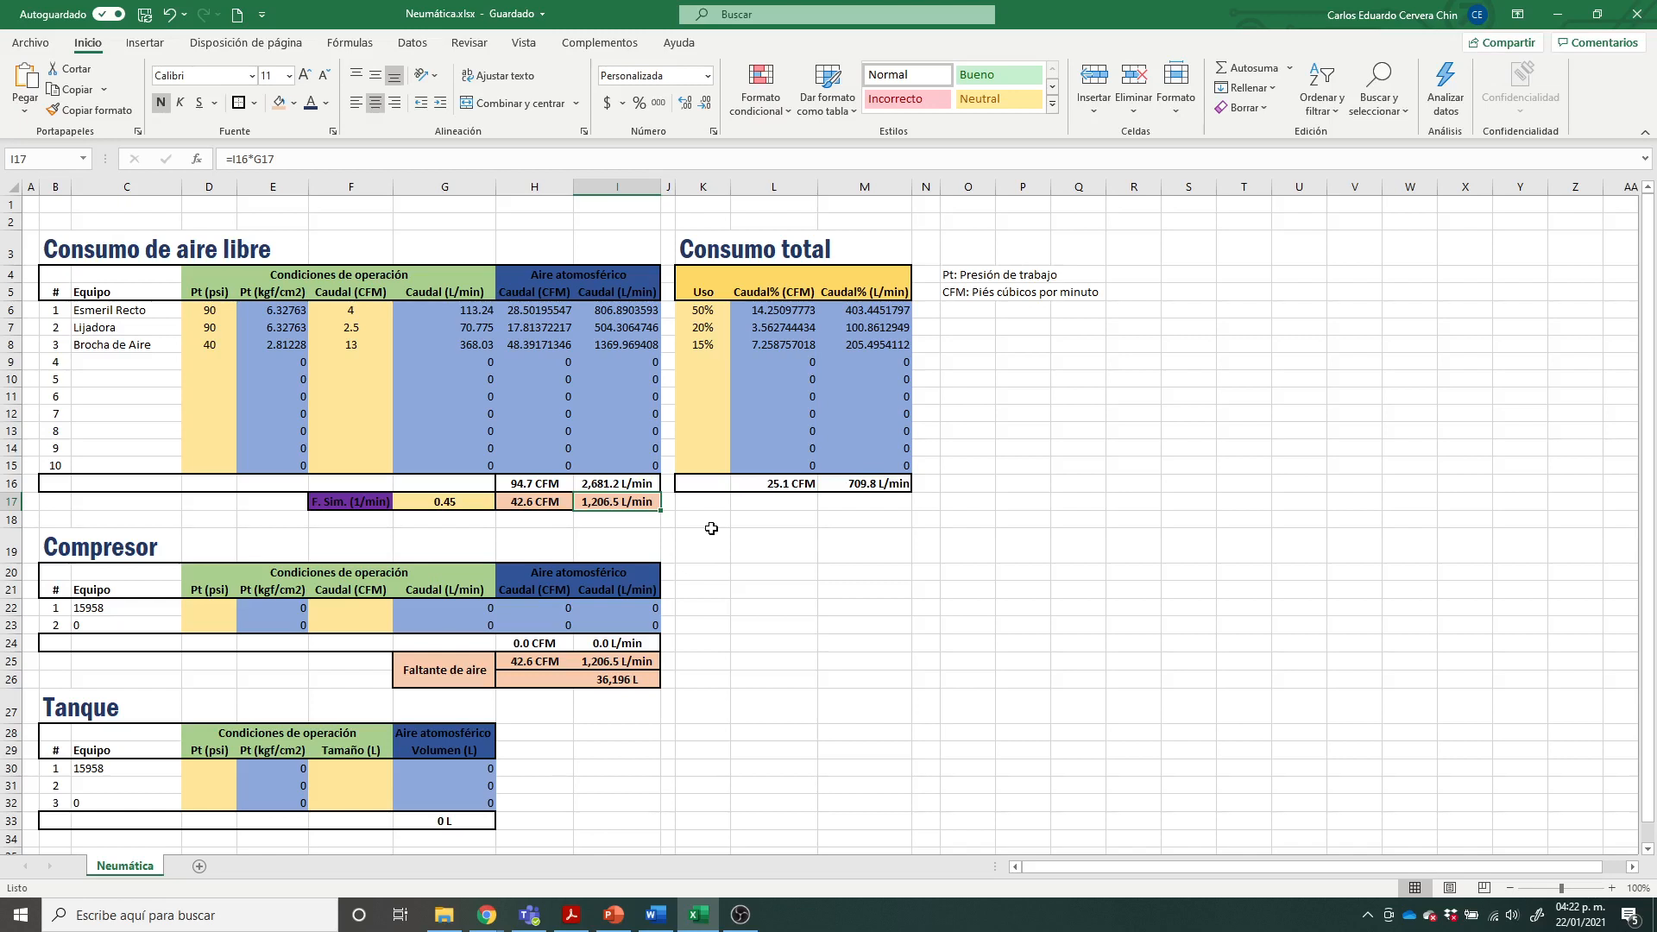
pyautogui.click(708, 539)
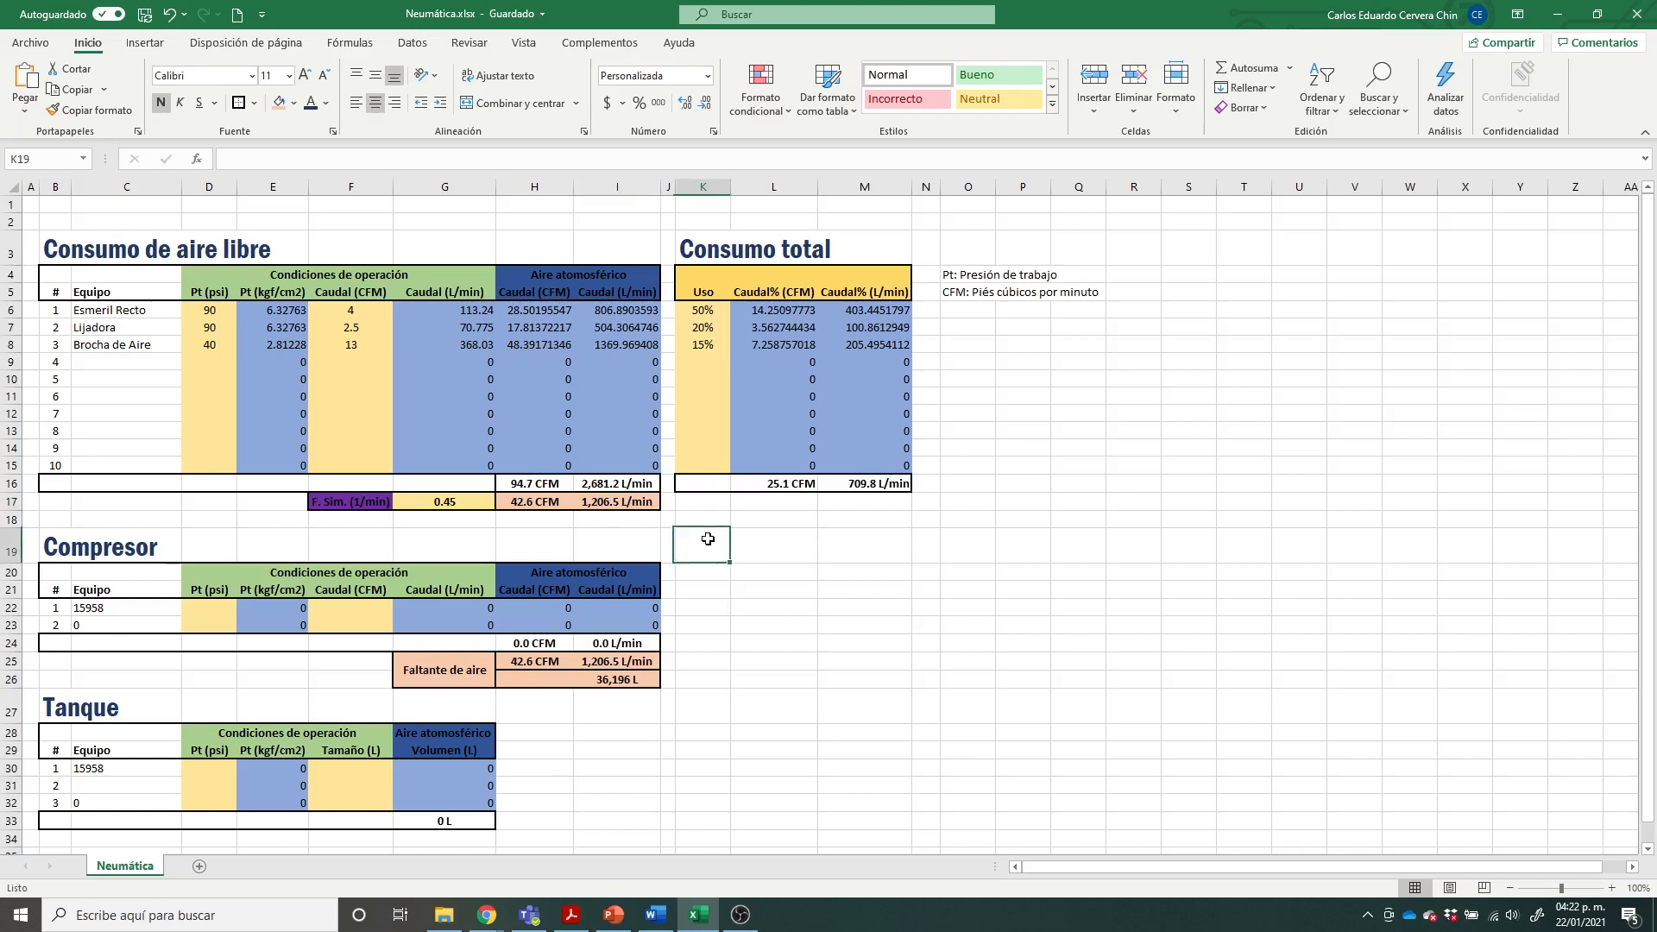
pyautogui.click(372, 498)
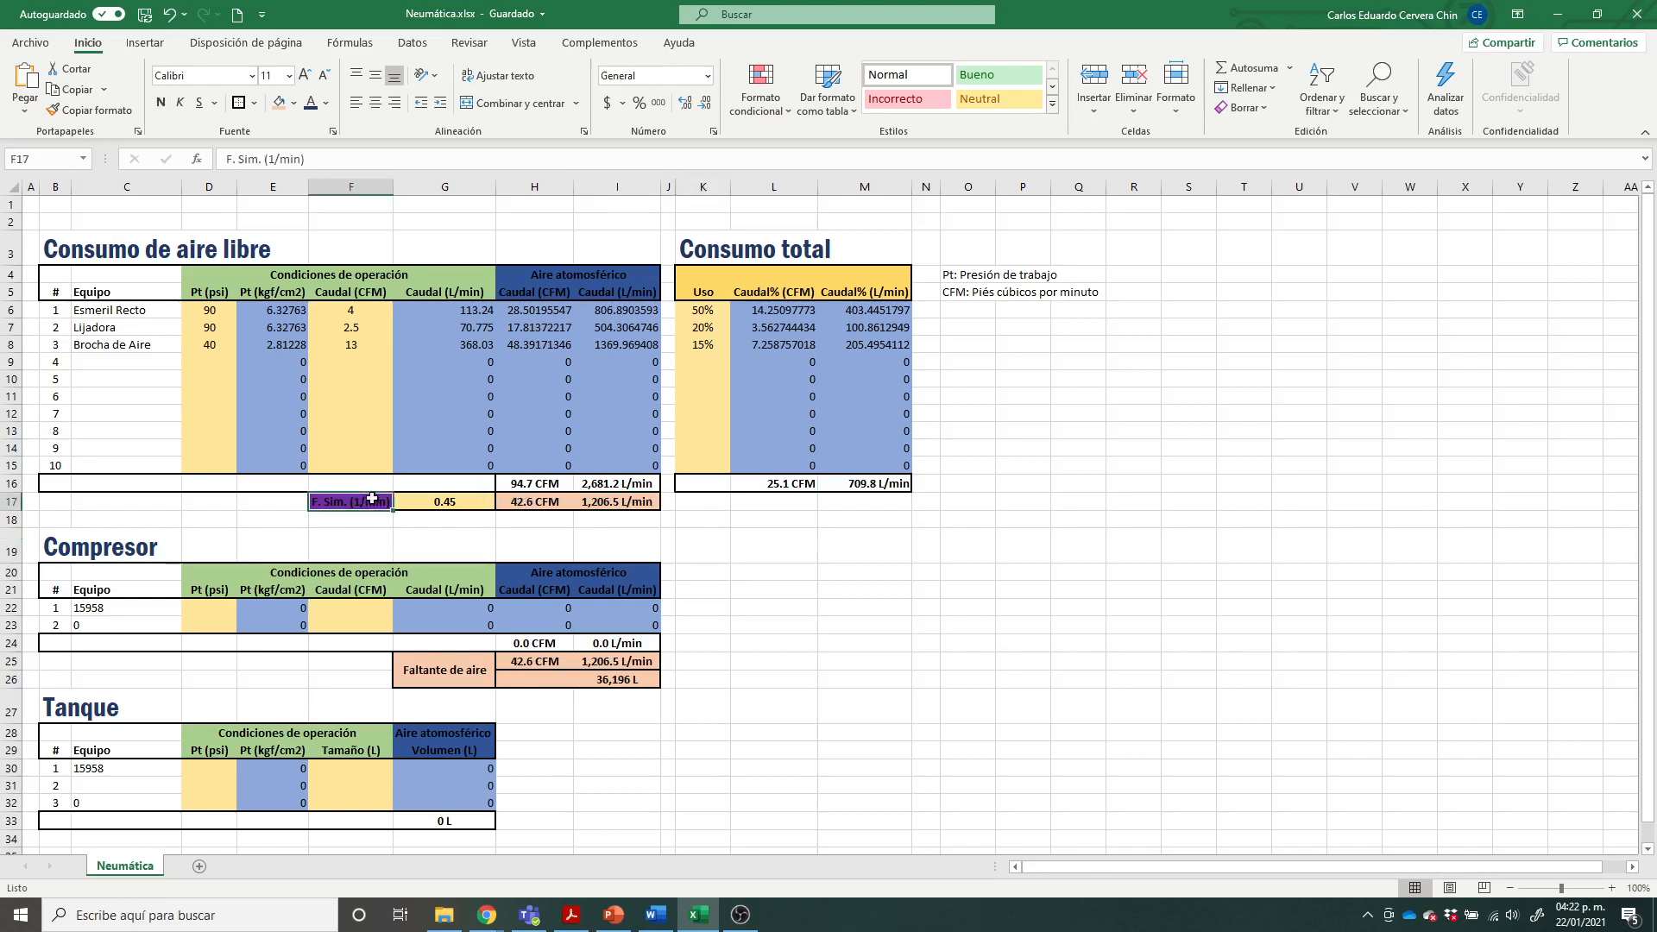
pyautogui.moveTo(372, 498); pyautogui.dragTo(618, 502)
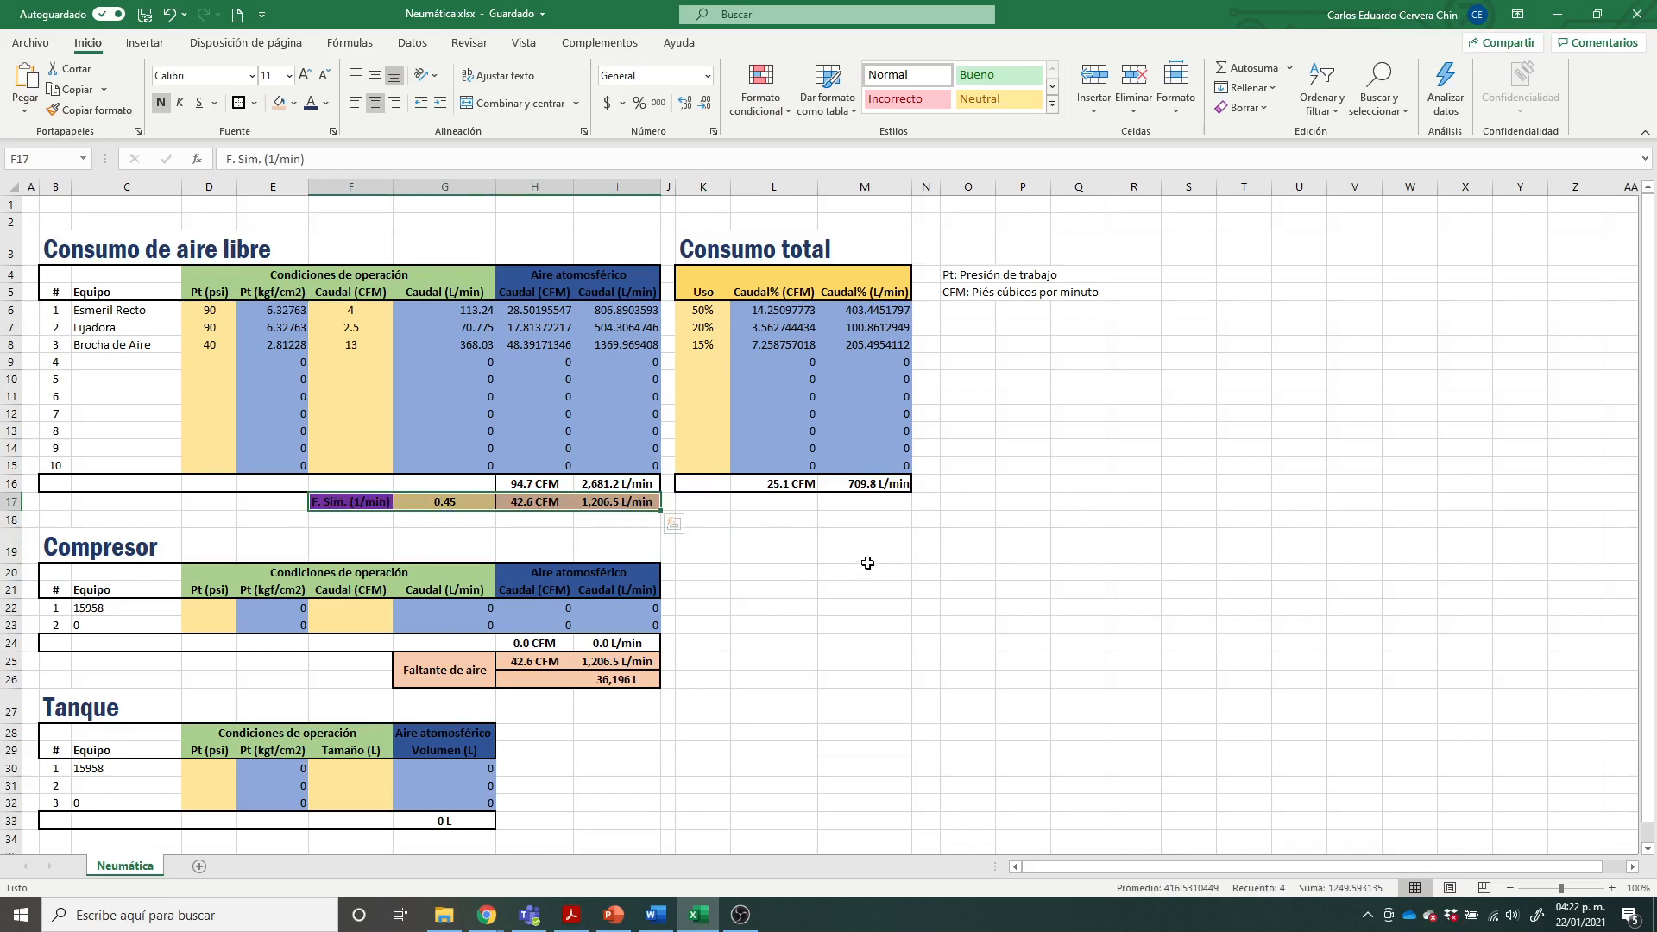
pyautogui.click(712, 542)
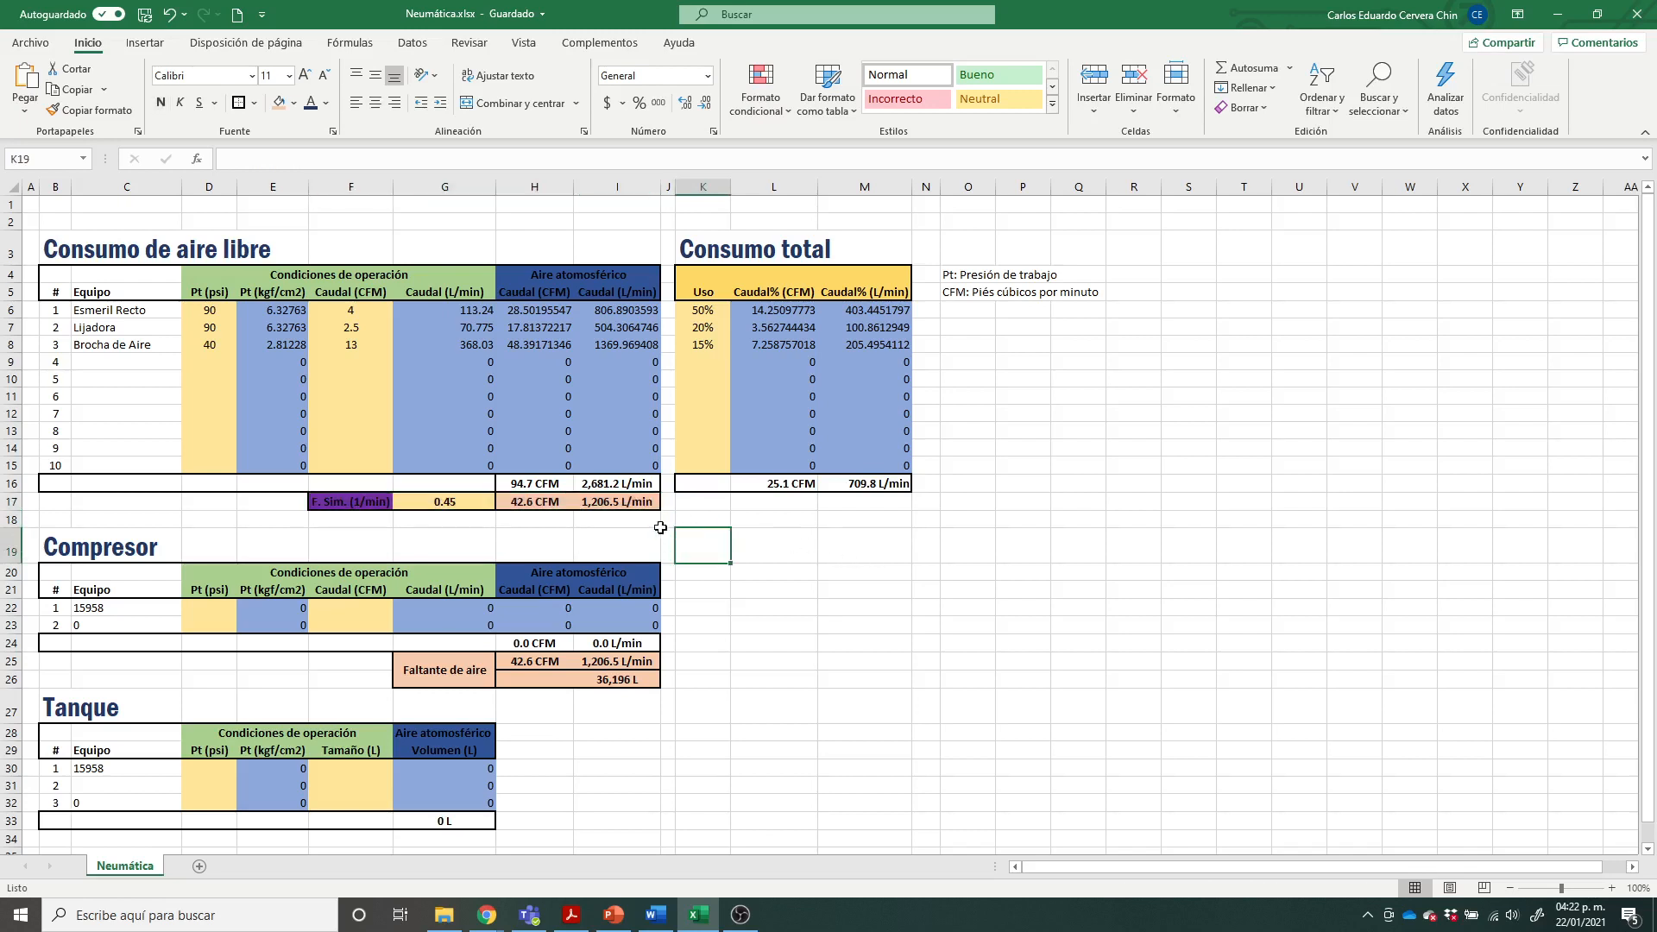
pyautogui.click(633, 487)
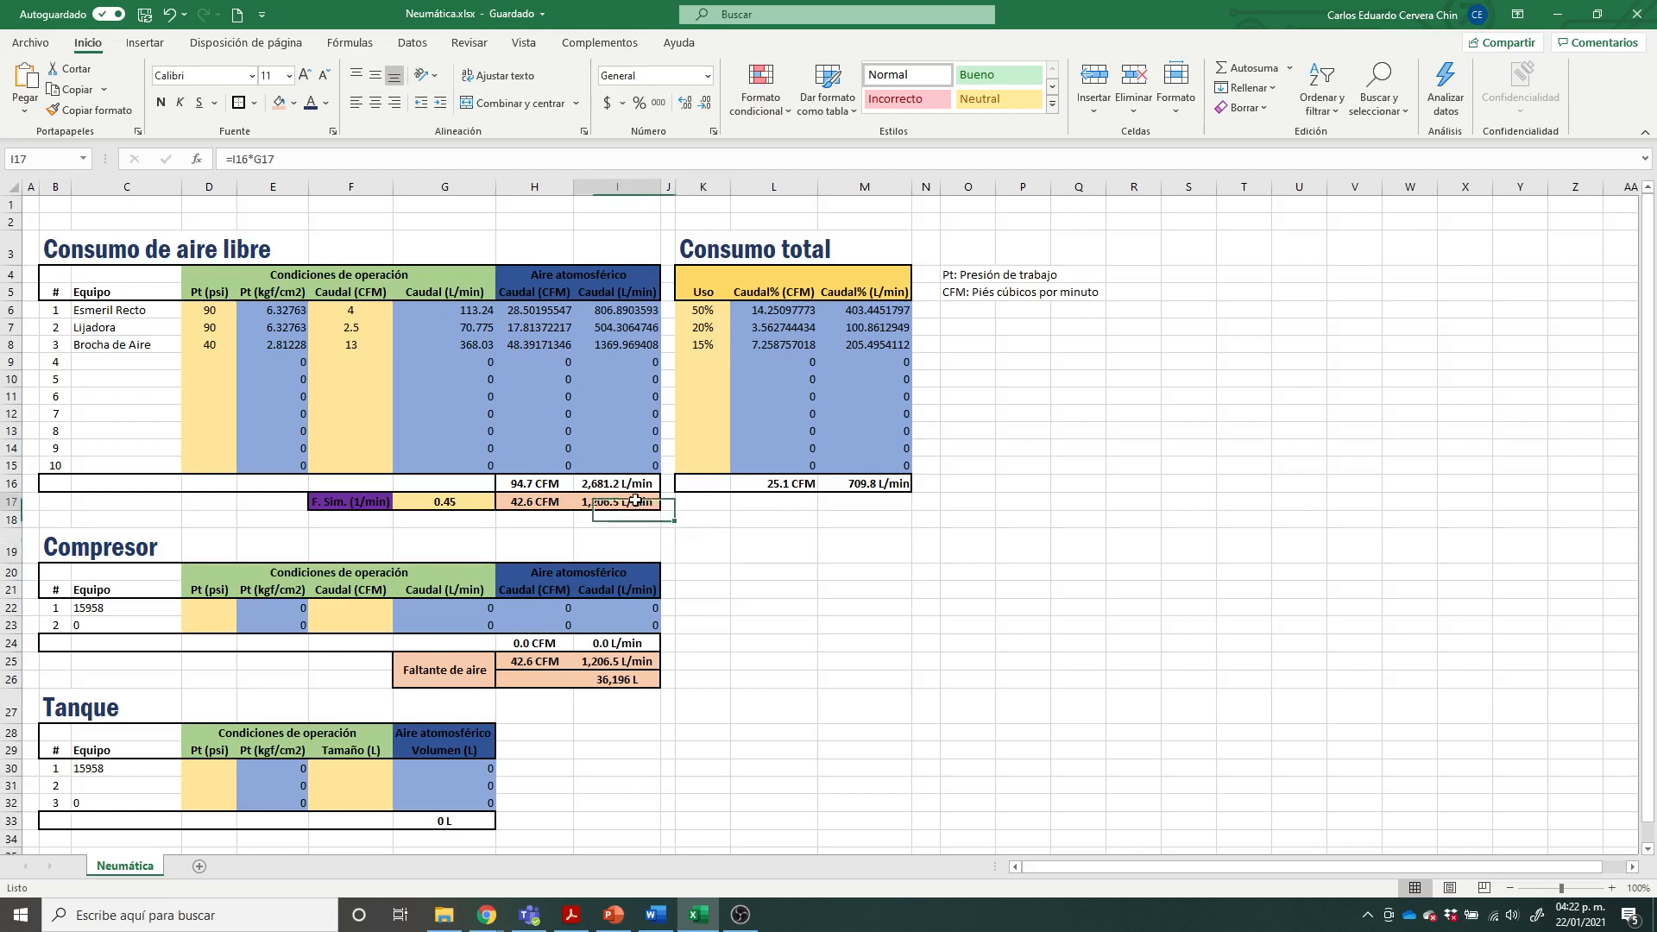
pyautogui.moveTo(535, 483); pyautogui.dragTo(617, 484)
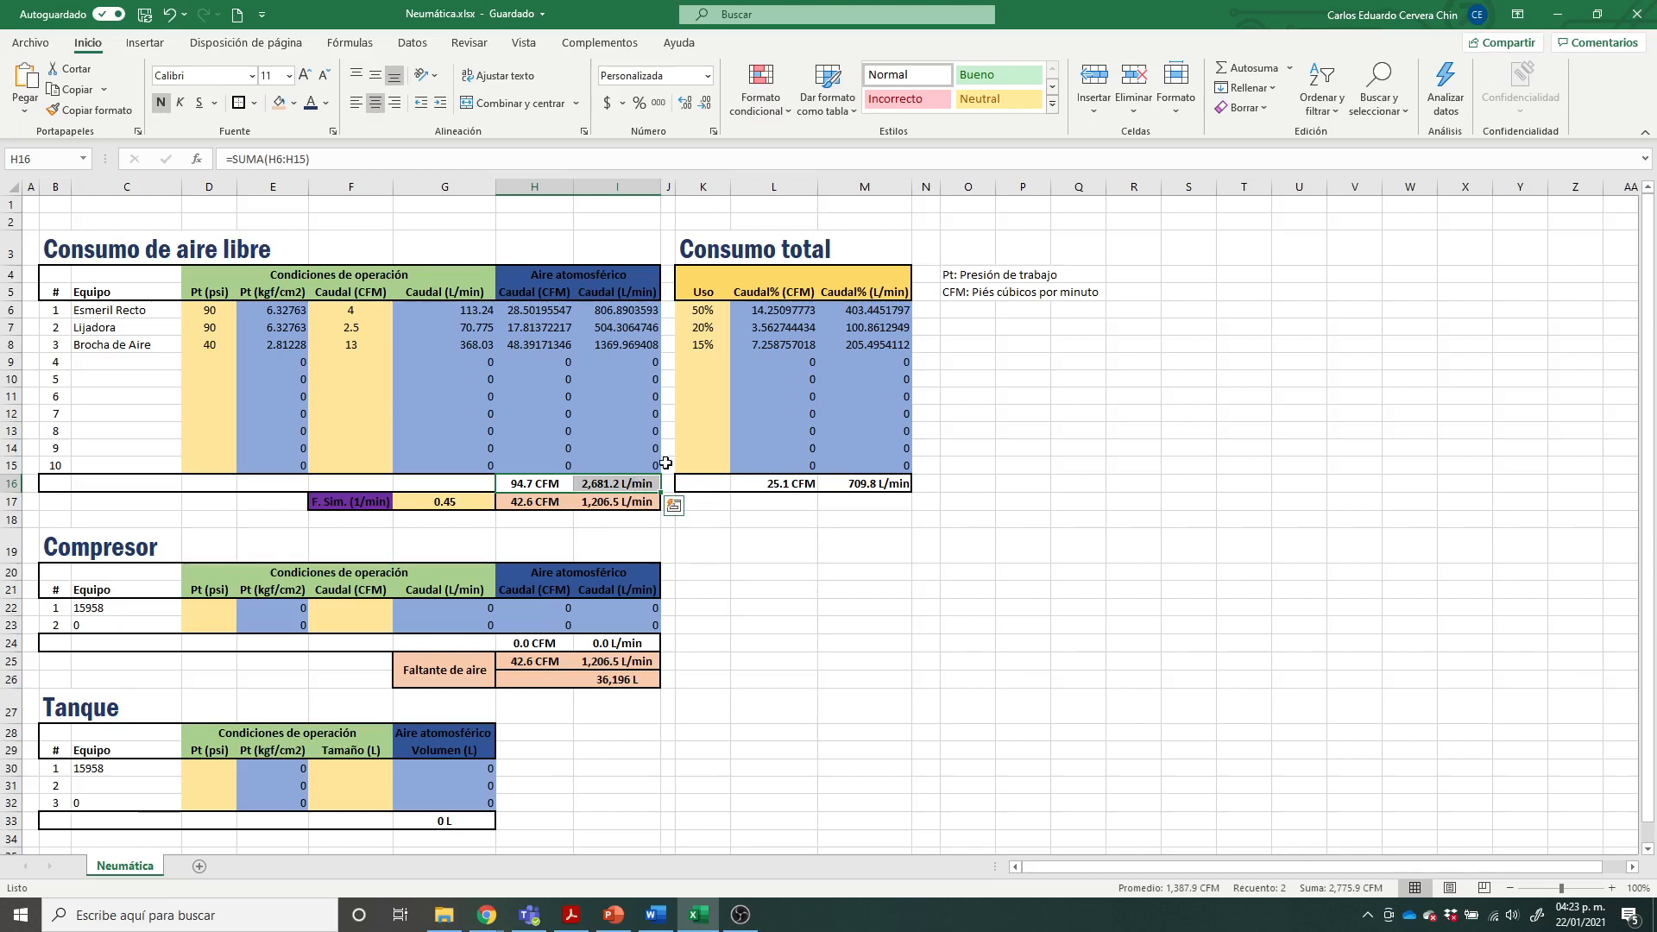
pyautogui.click(721, 588)
pyautogui.click(608, 485)
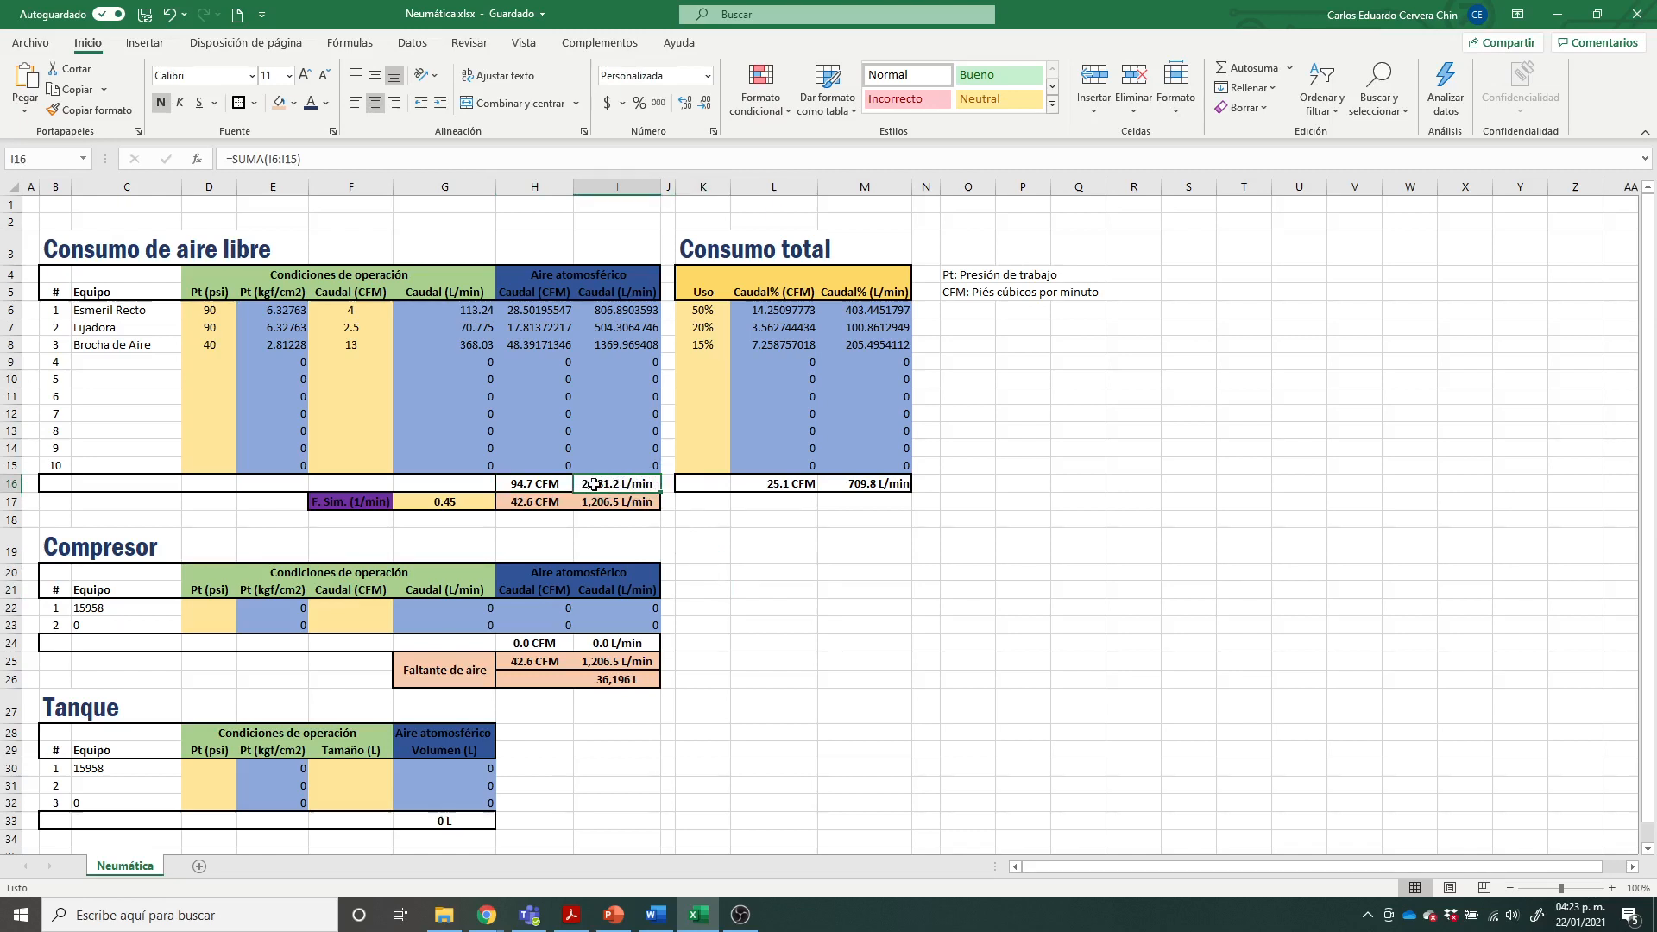
pyautogui.click(792, 596)
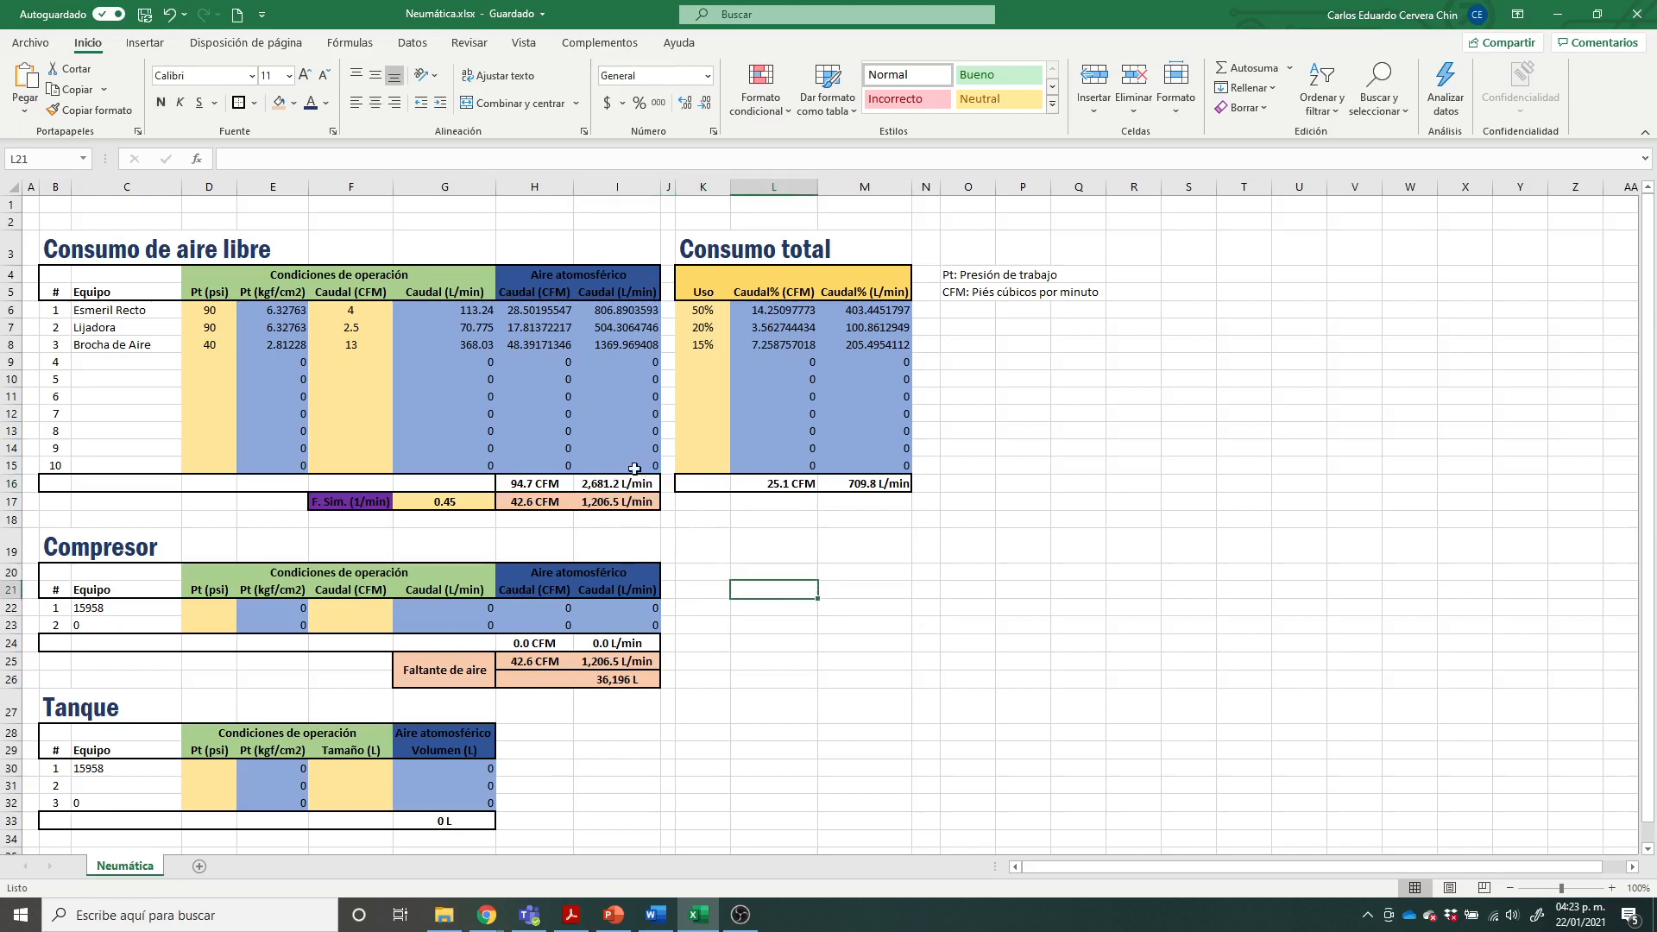
# Step: Check how the simultaneity factor F. Sim. determines the adjusted L/min flow beneath the free-air total
pyautogui.click(593, 502)
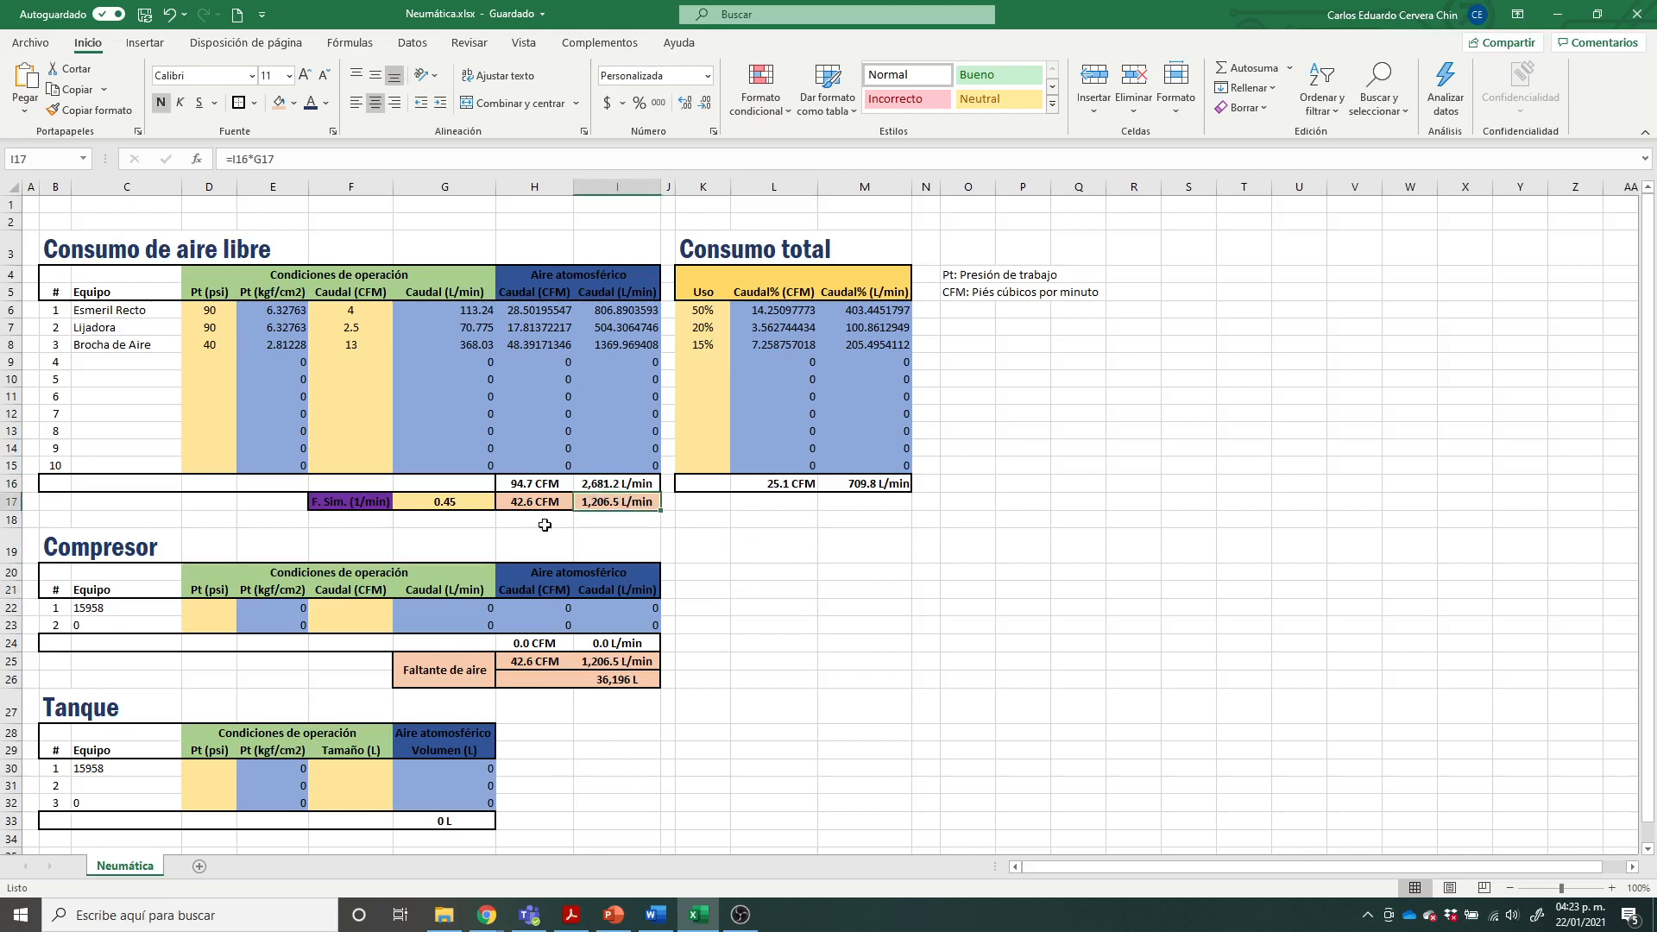
pyautogui.click(479, 501)
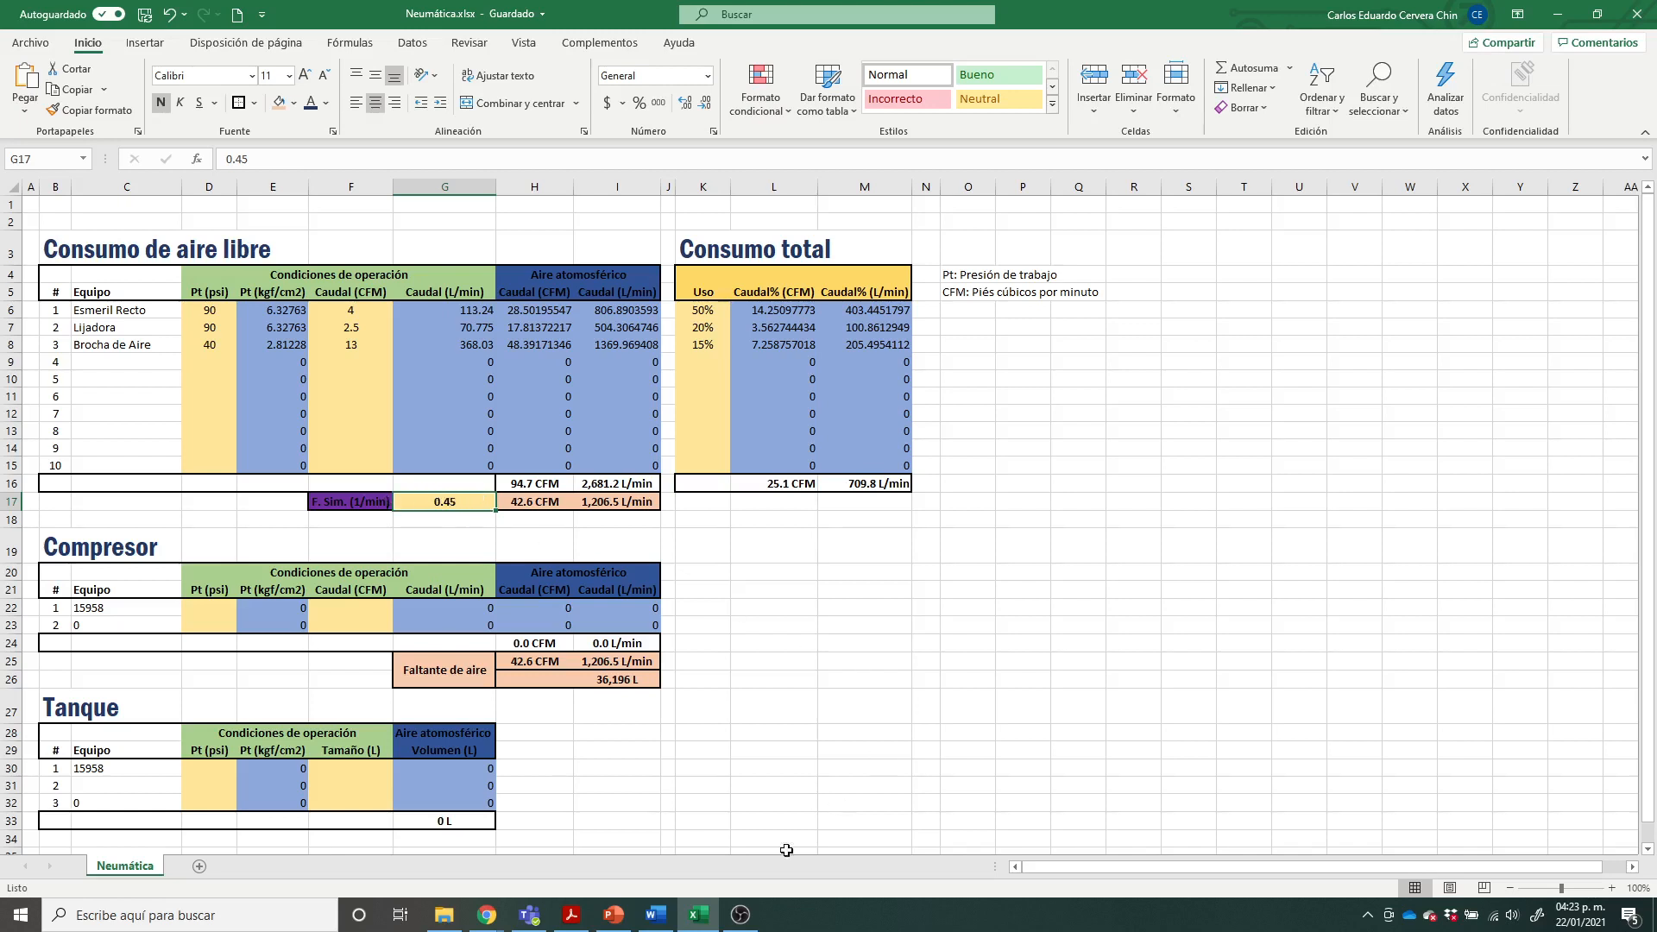
pyautogui.click(367, 505)
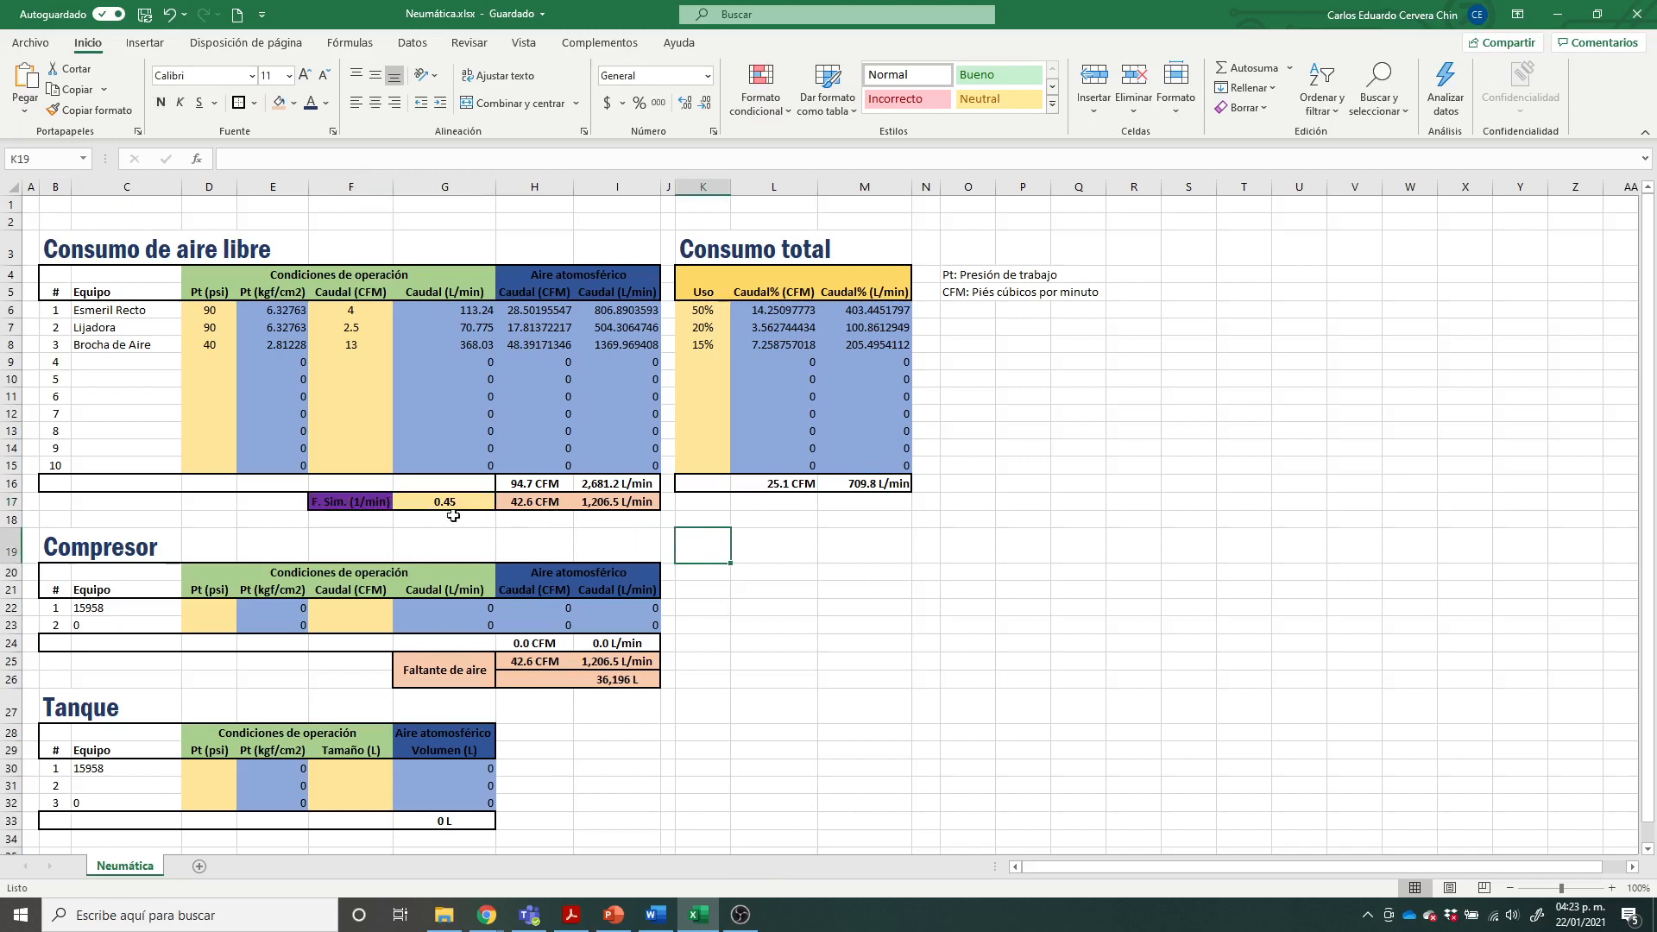
pyautogui.click(610, 501)
pyautogui.click(477, 500)
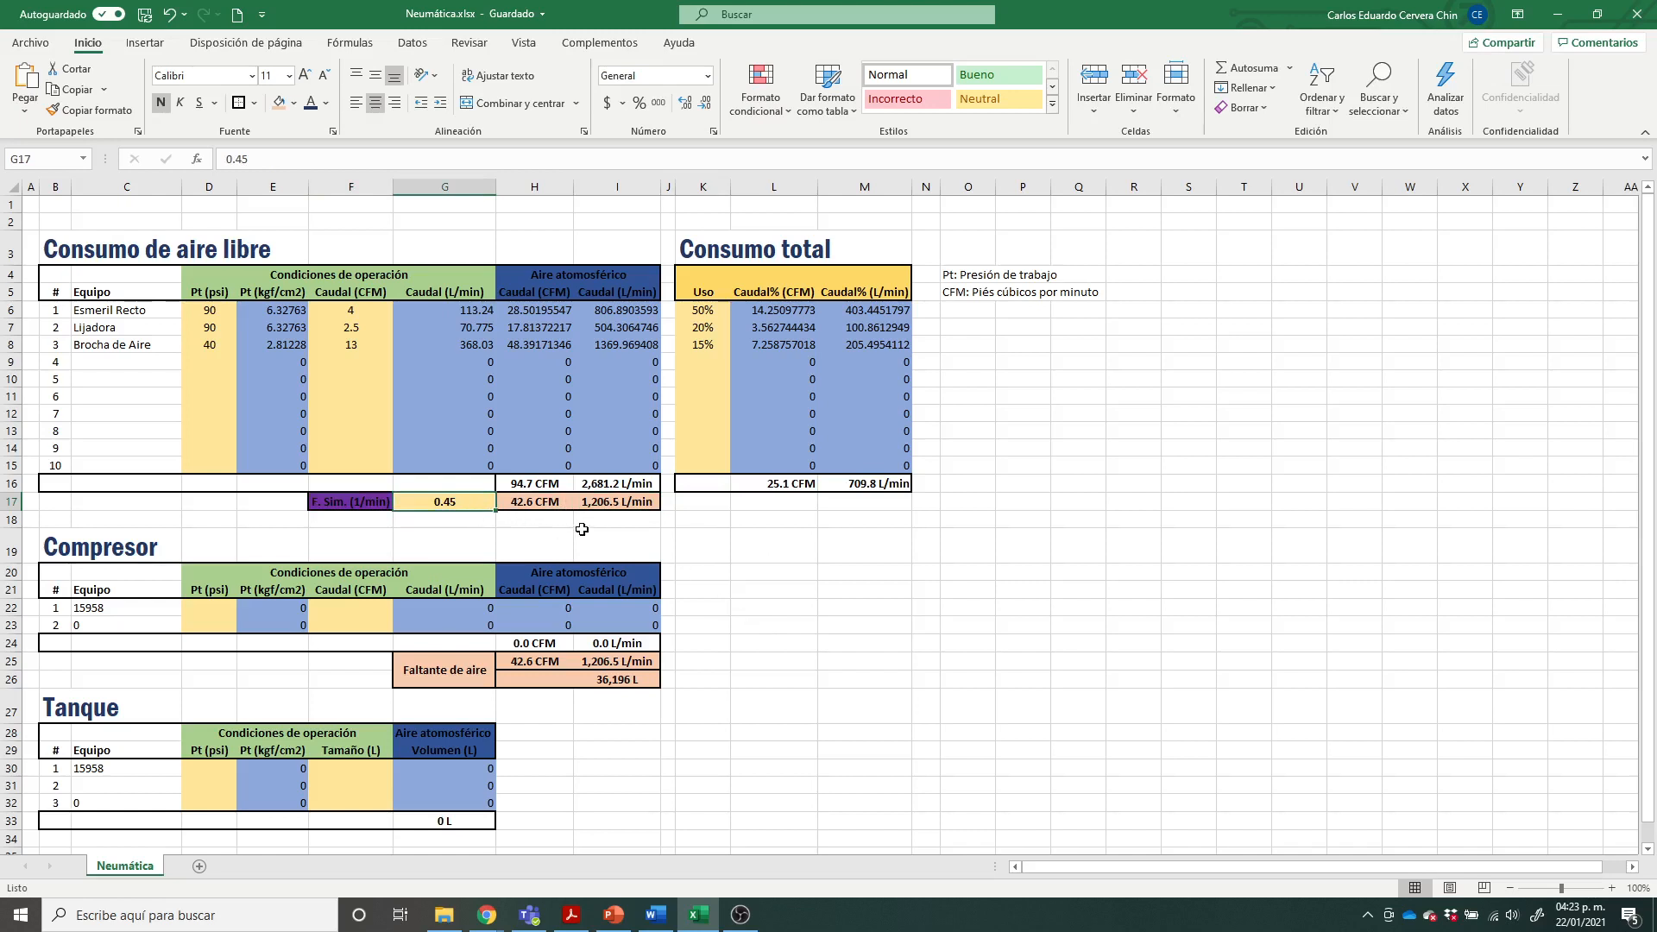
pyautogui.click(623, 504)
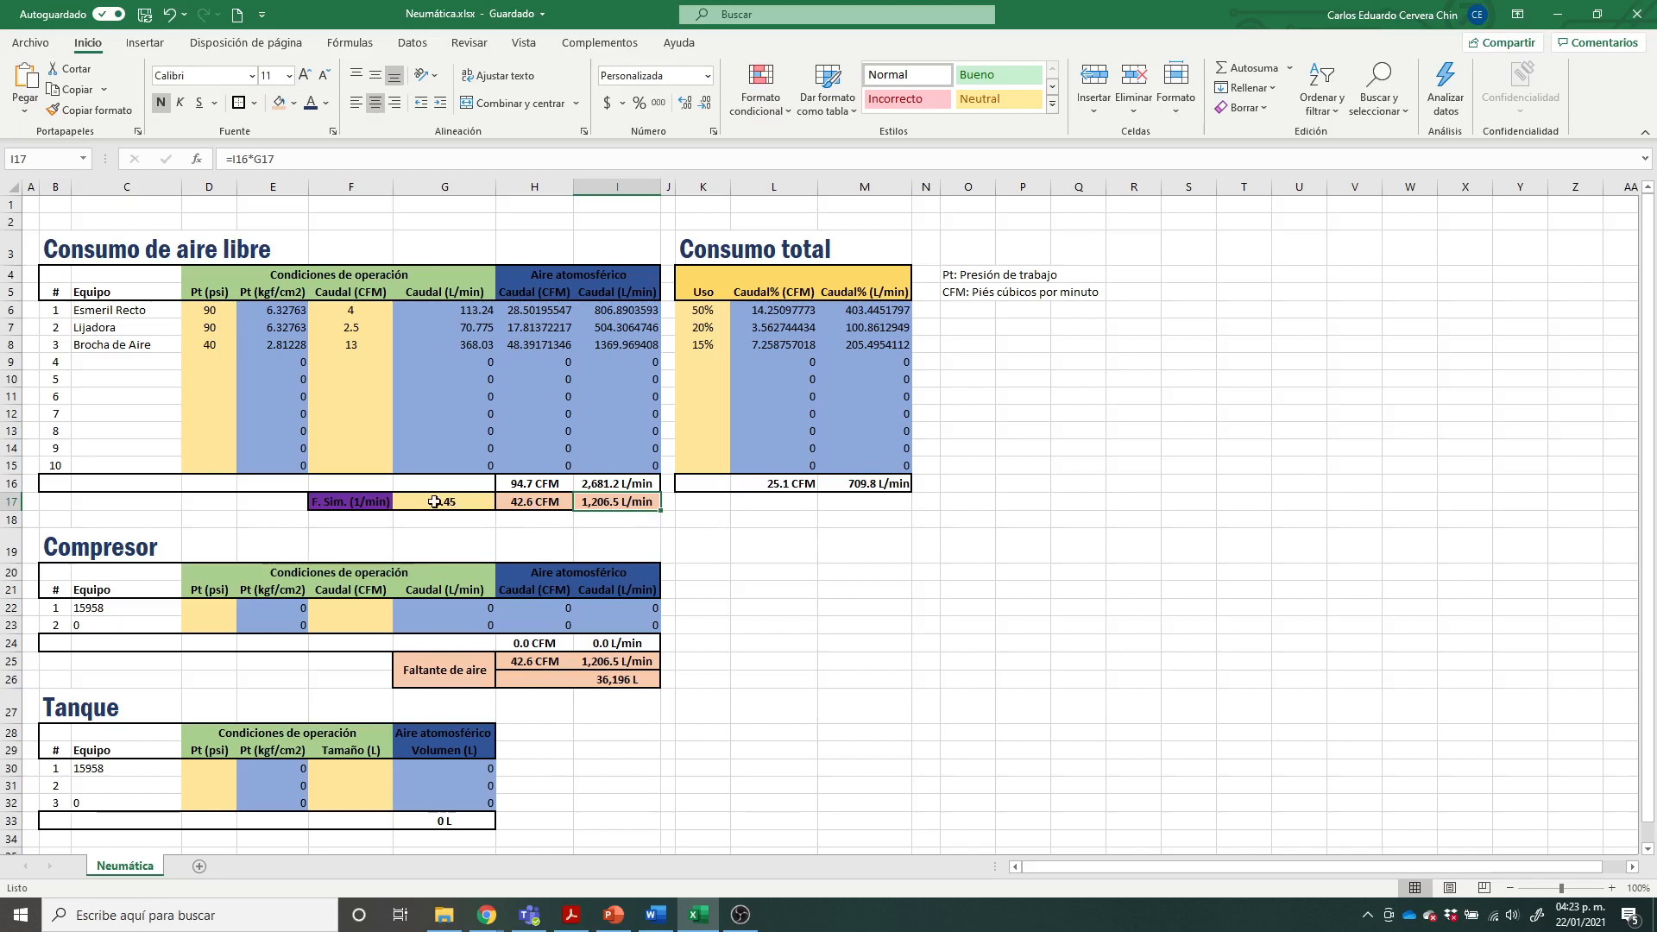
pyautogui.click(721, 531)
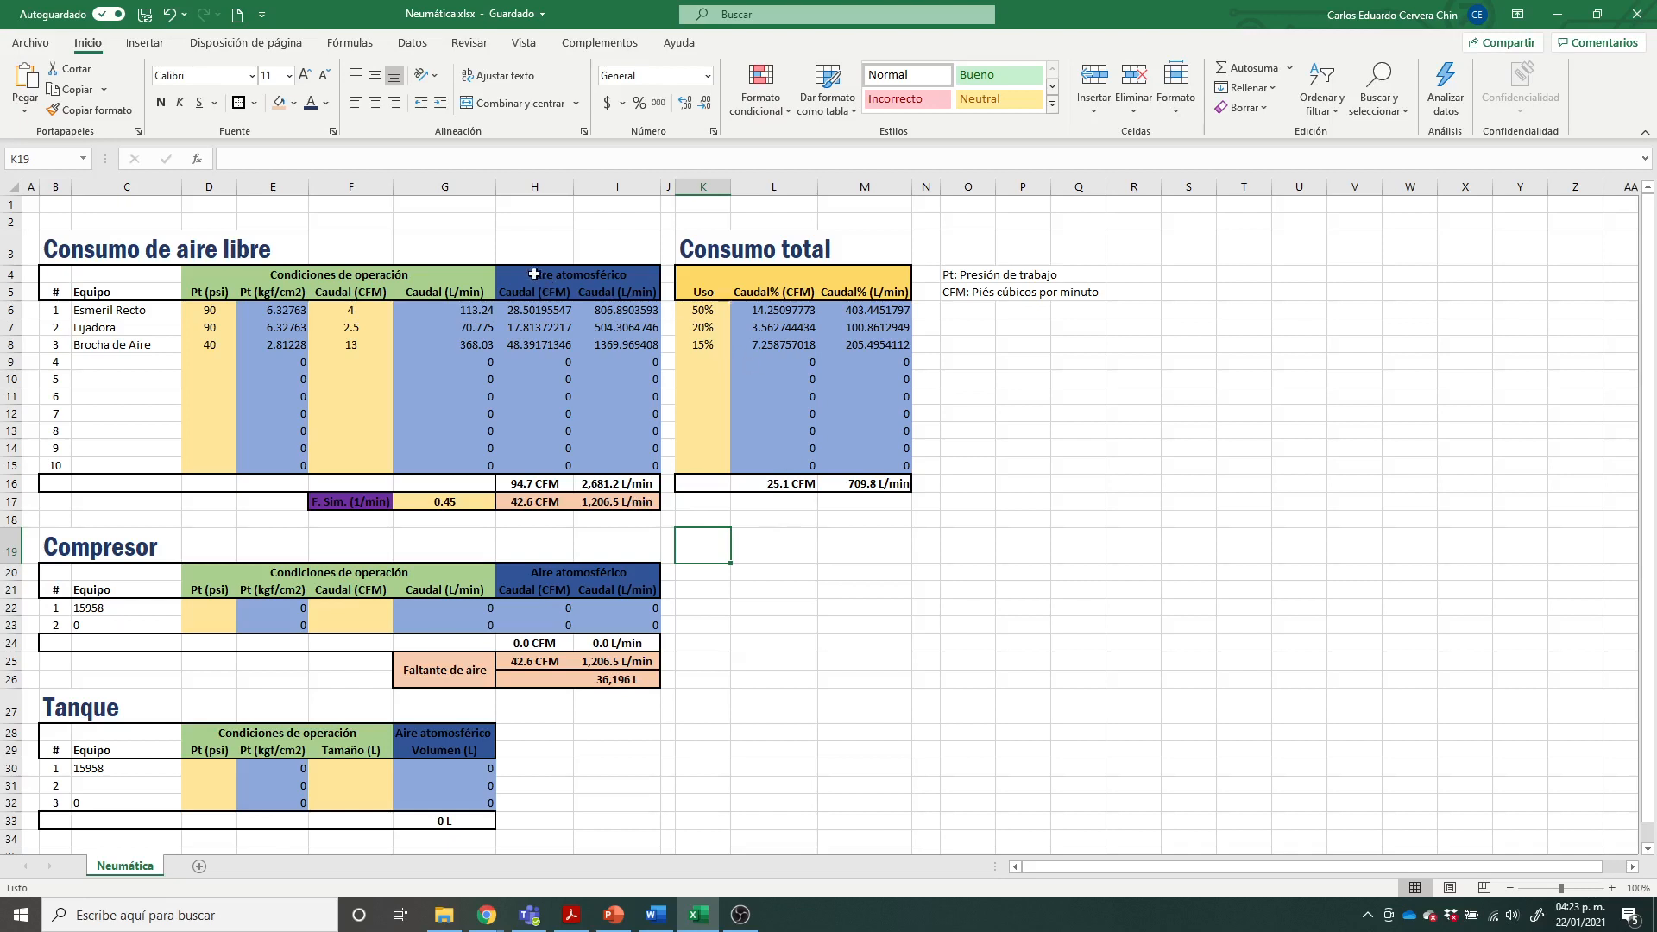
# Step: Compare the Aire atmosférico columns with the Consumo total table and the simultaneity-adjusted flows
pyautogui.moveTo(534, 274); pyautogui.dragTo(540, 471)
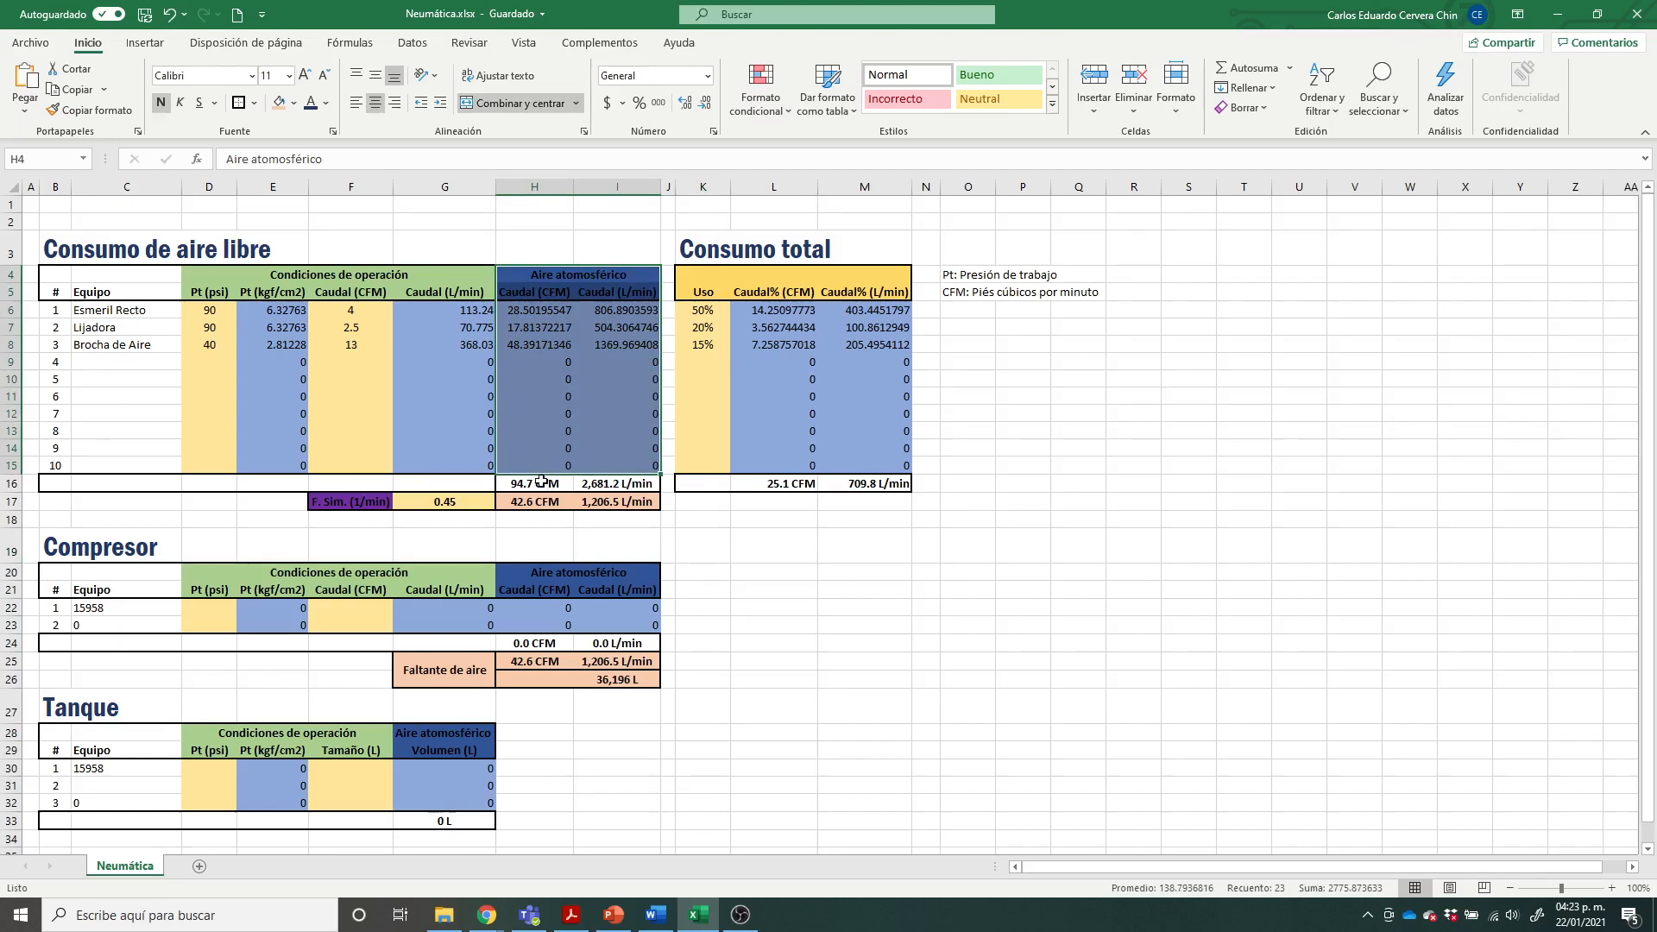
pyautogui.moveTo(712, 278); pyautogui.dragTo(895, 485)
pyautogui.click(1022, 483)
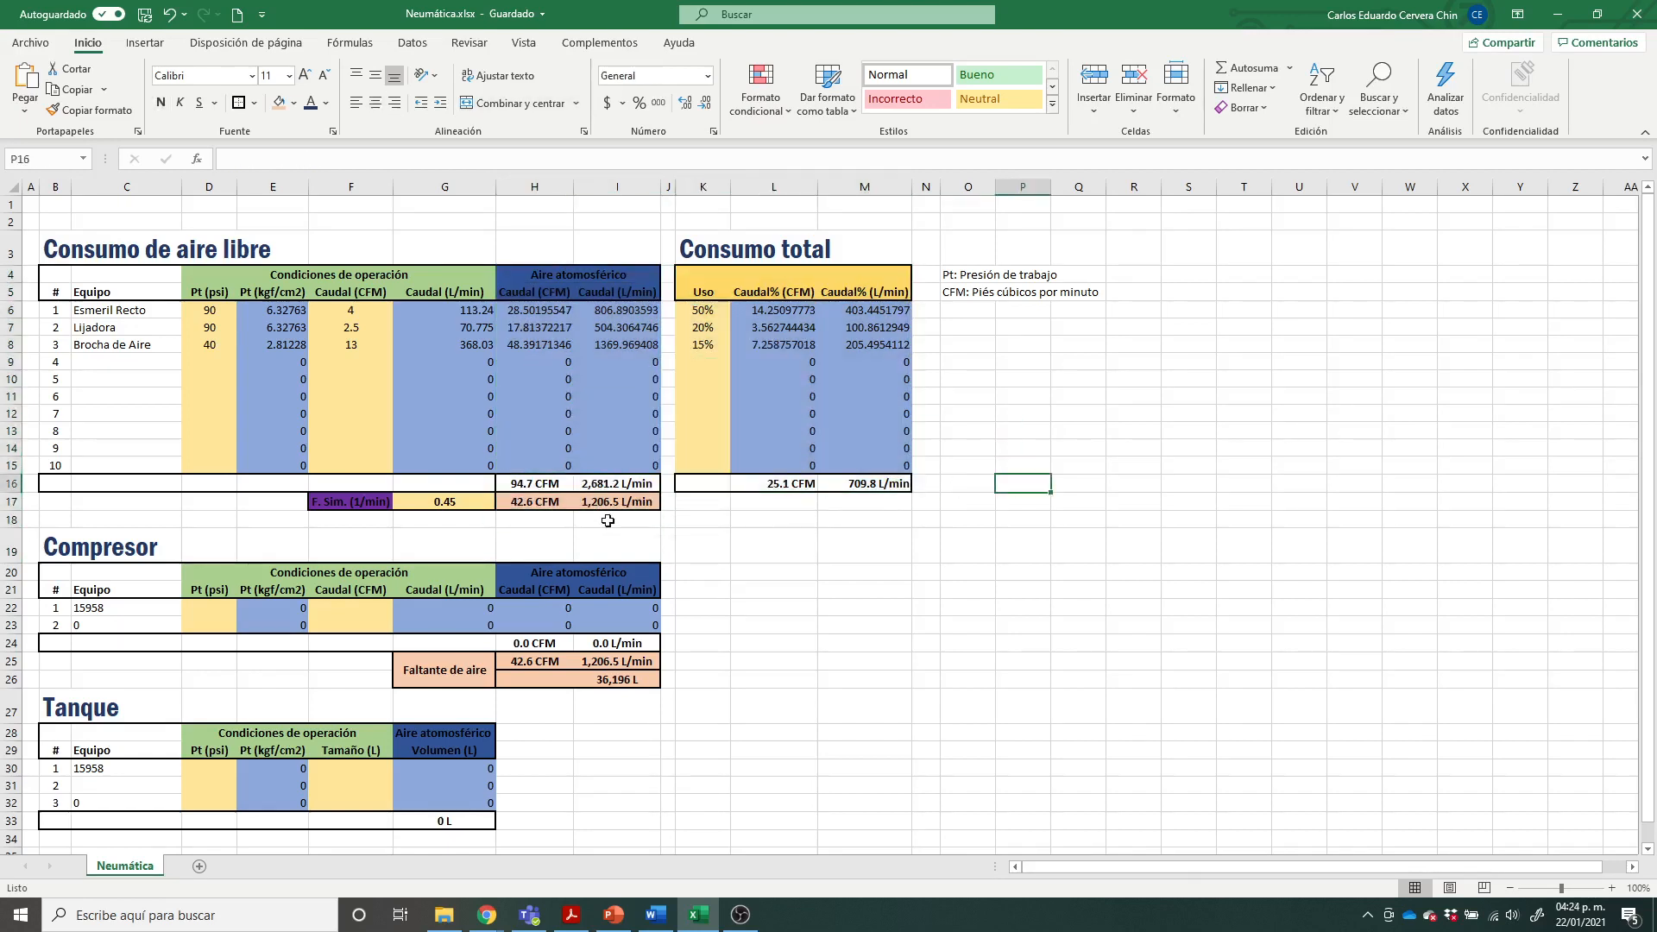
pyautogui.moveTo(529, 503); pyautogui.dragTo(638, 501)
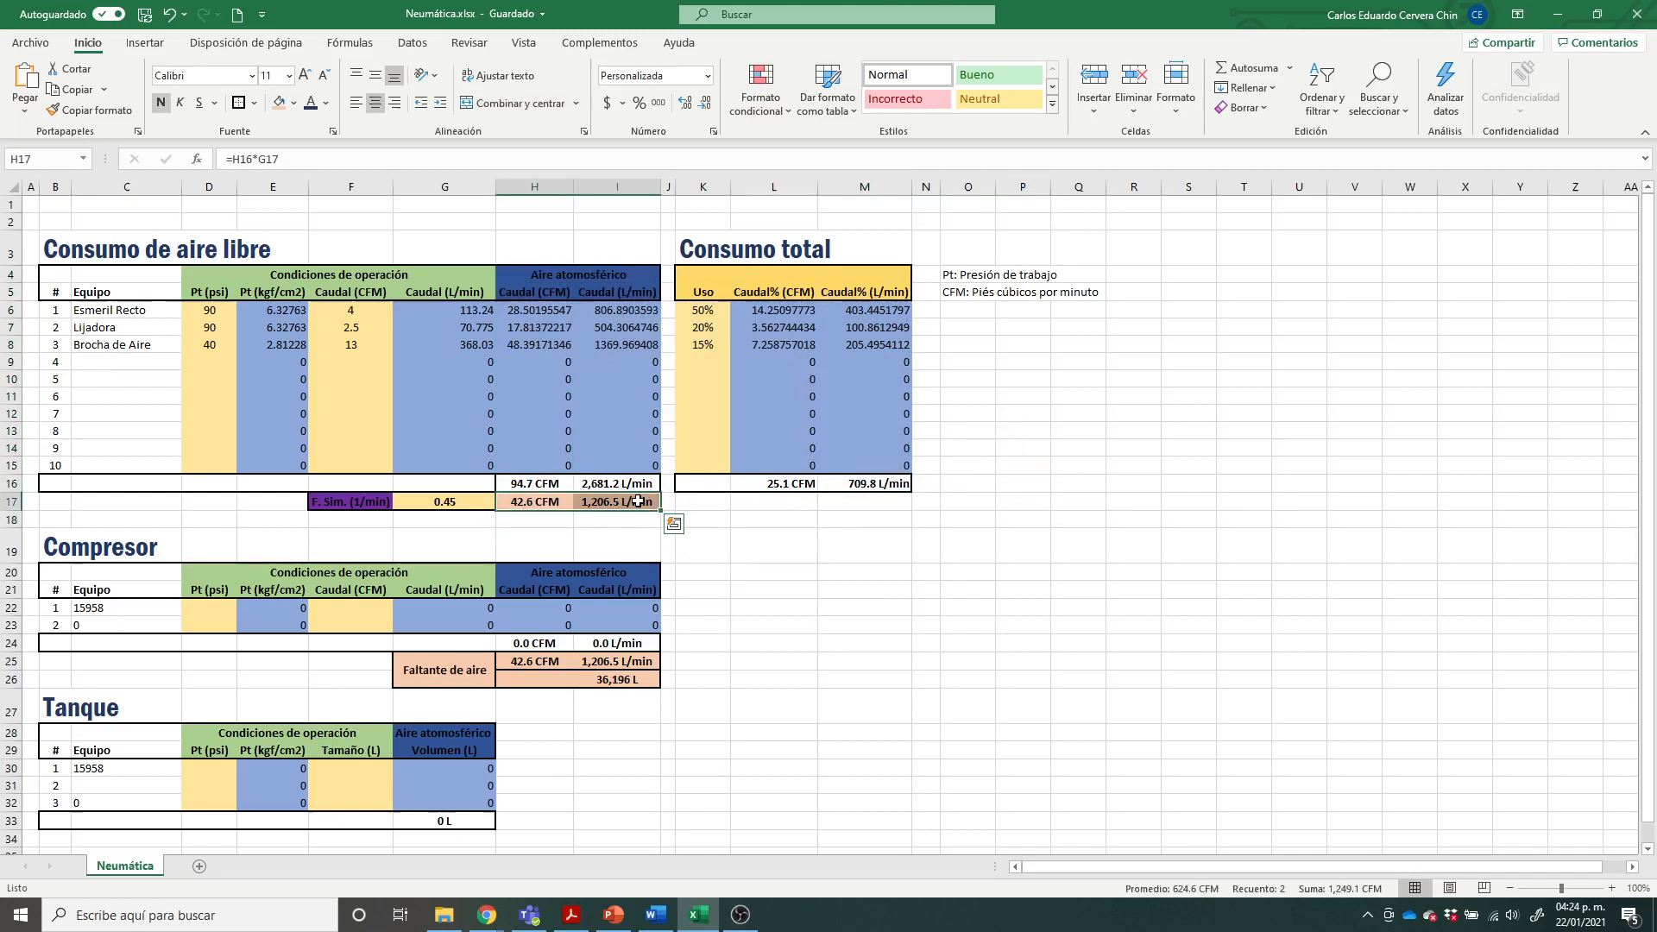
pyautogui.click(858, 544)
# Step: Fill the CFM and L/min sums of the Consumo total table with the light orange used for the simultaneity-adjusted flows
pyautogui.moveTo(793, 480); pyautogui.dragTo(897, 481)
pyautogui.click(278, 102)
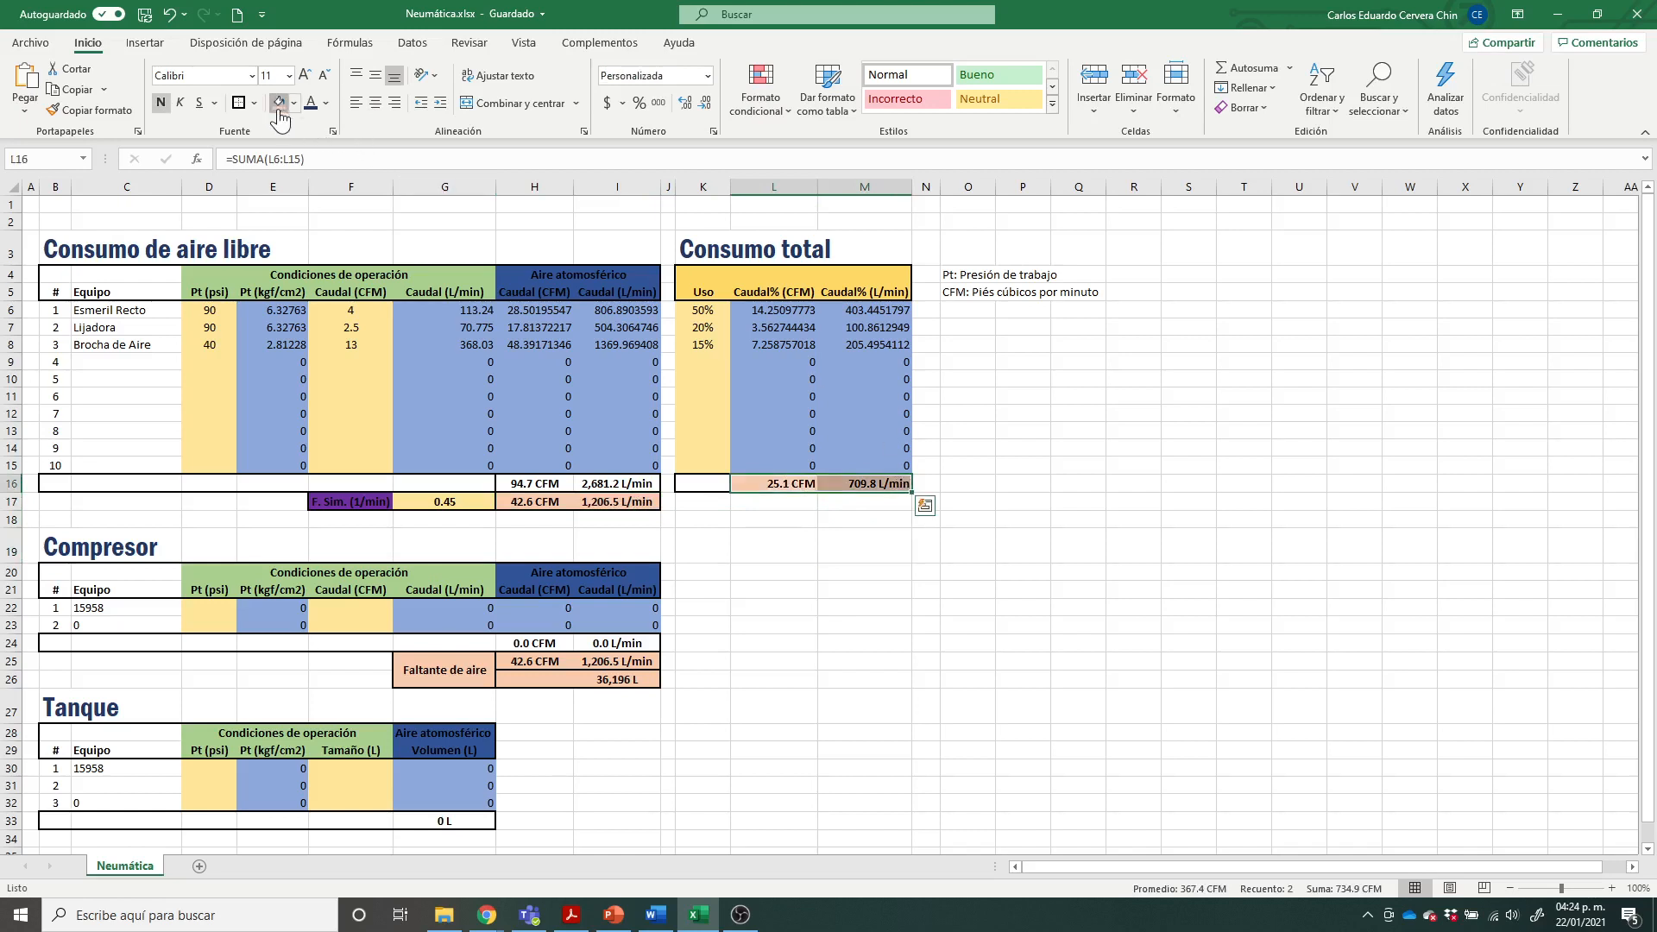
pyautogui.click(1075, 704)
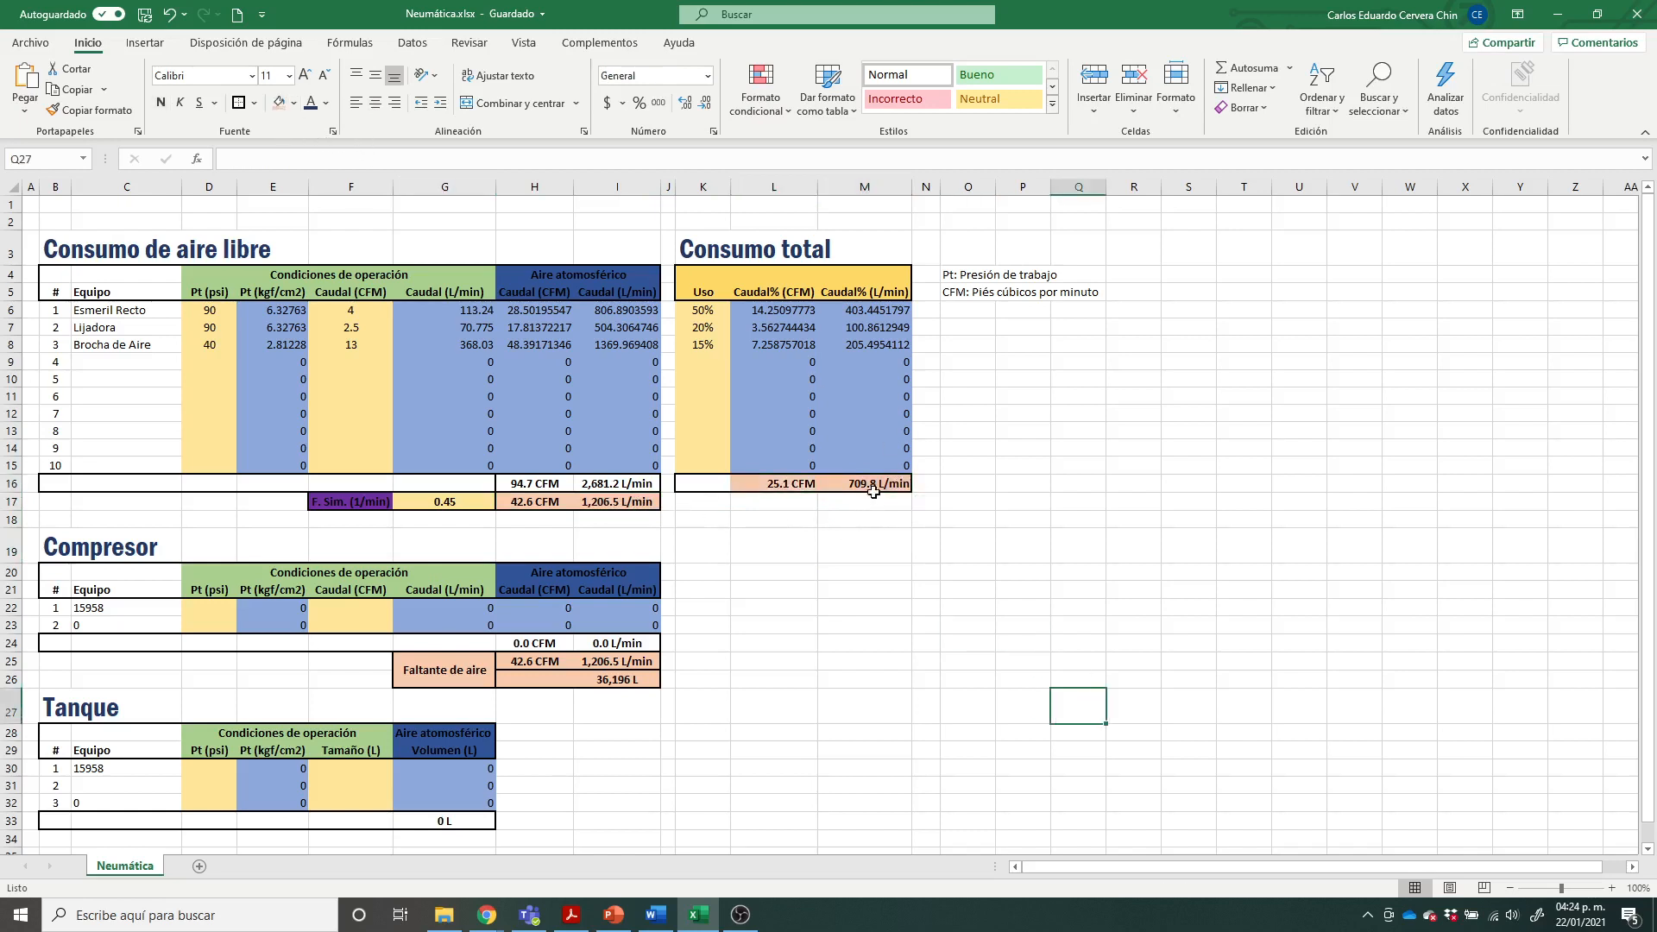
# Step: Compare the highlighted L/min sum in Consumo total with the simultaneity-adjusted flow and its factor
pyautogui.click(873, 488)
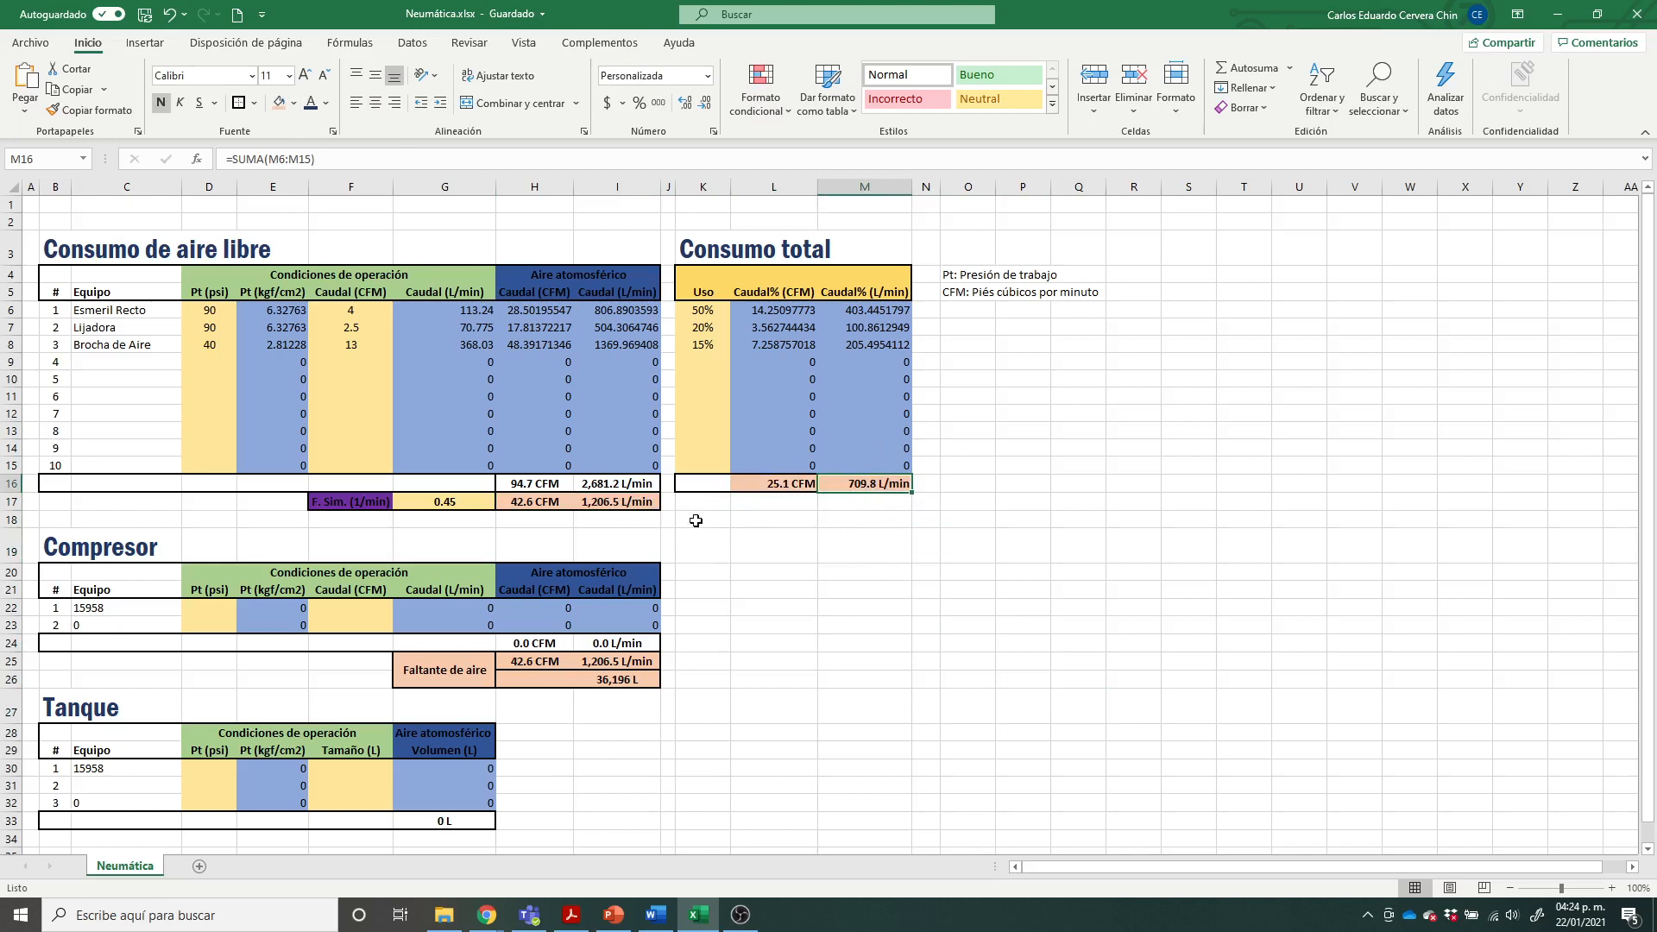
pyautogui.click(605, 500)
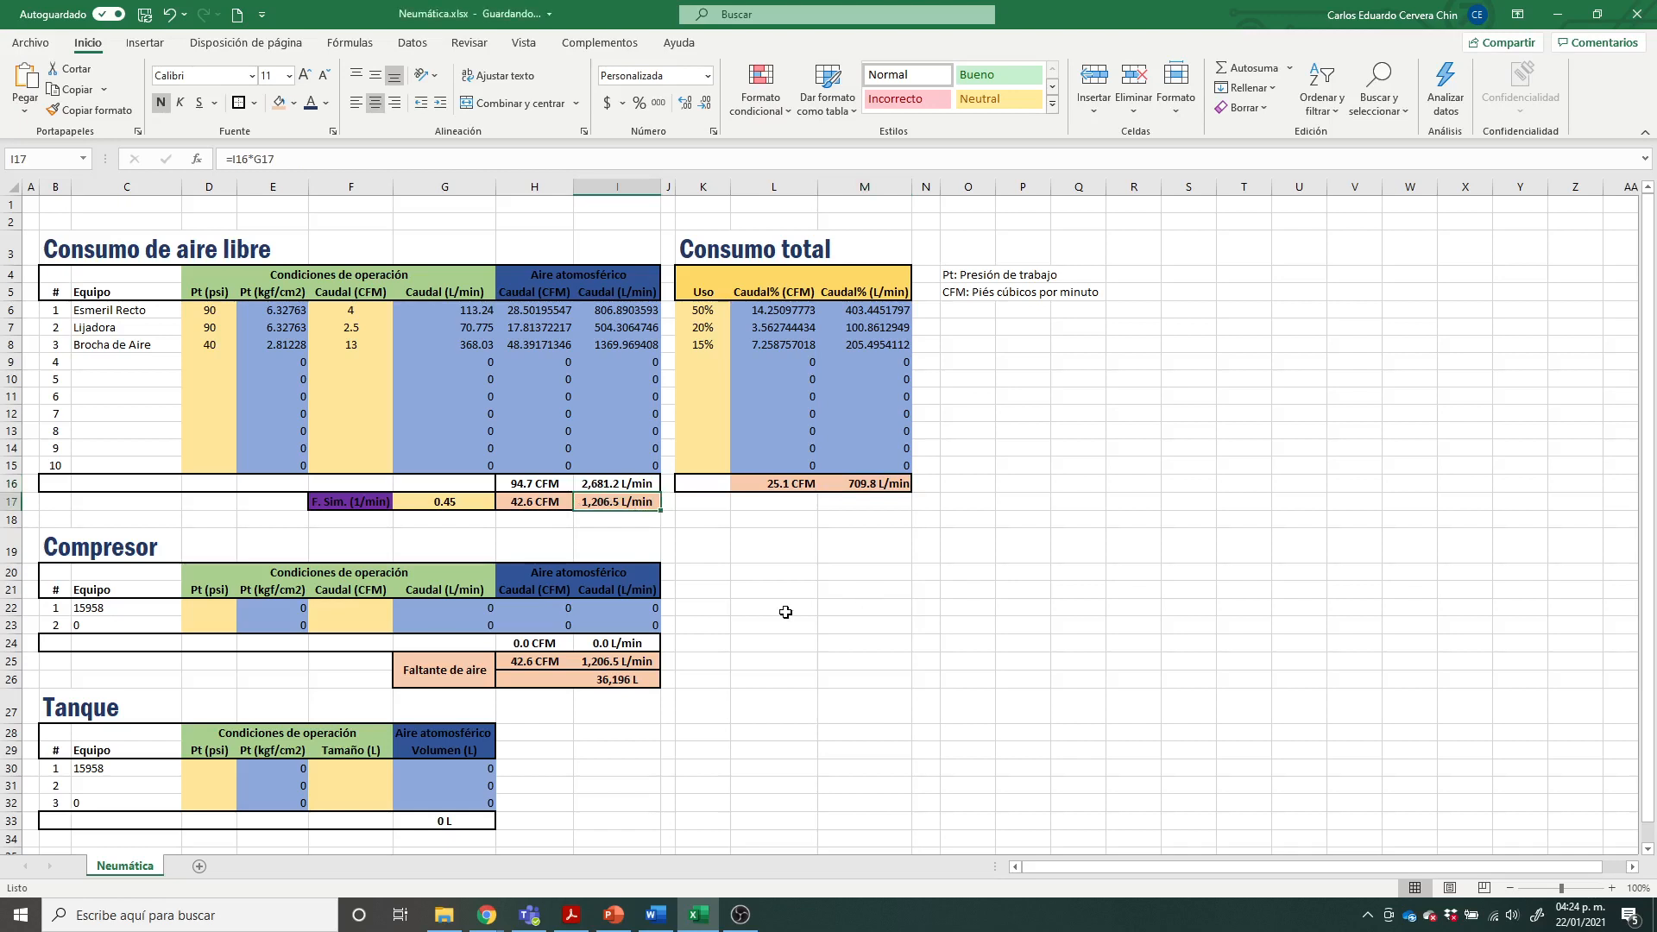
pyautogui.moveTo(364, 502); pyautogui.dragTo(444, 503)
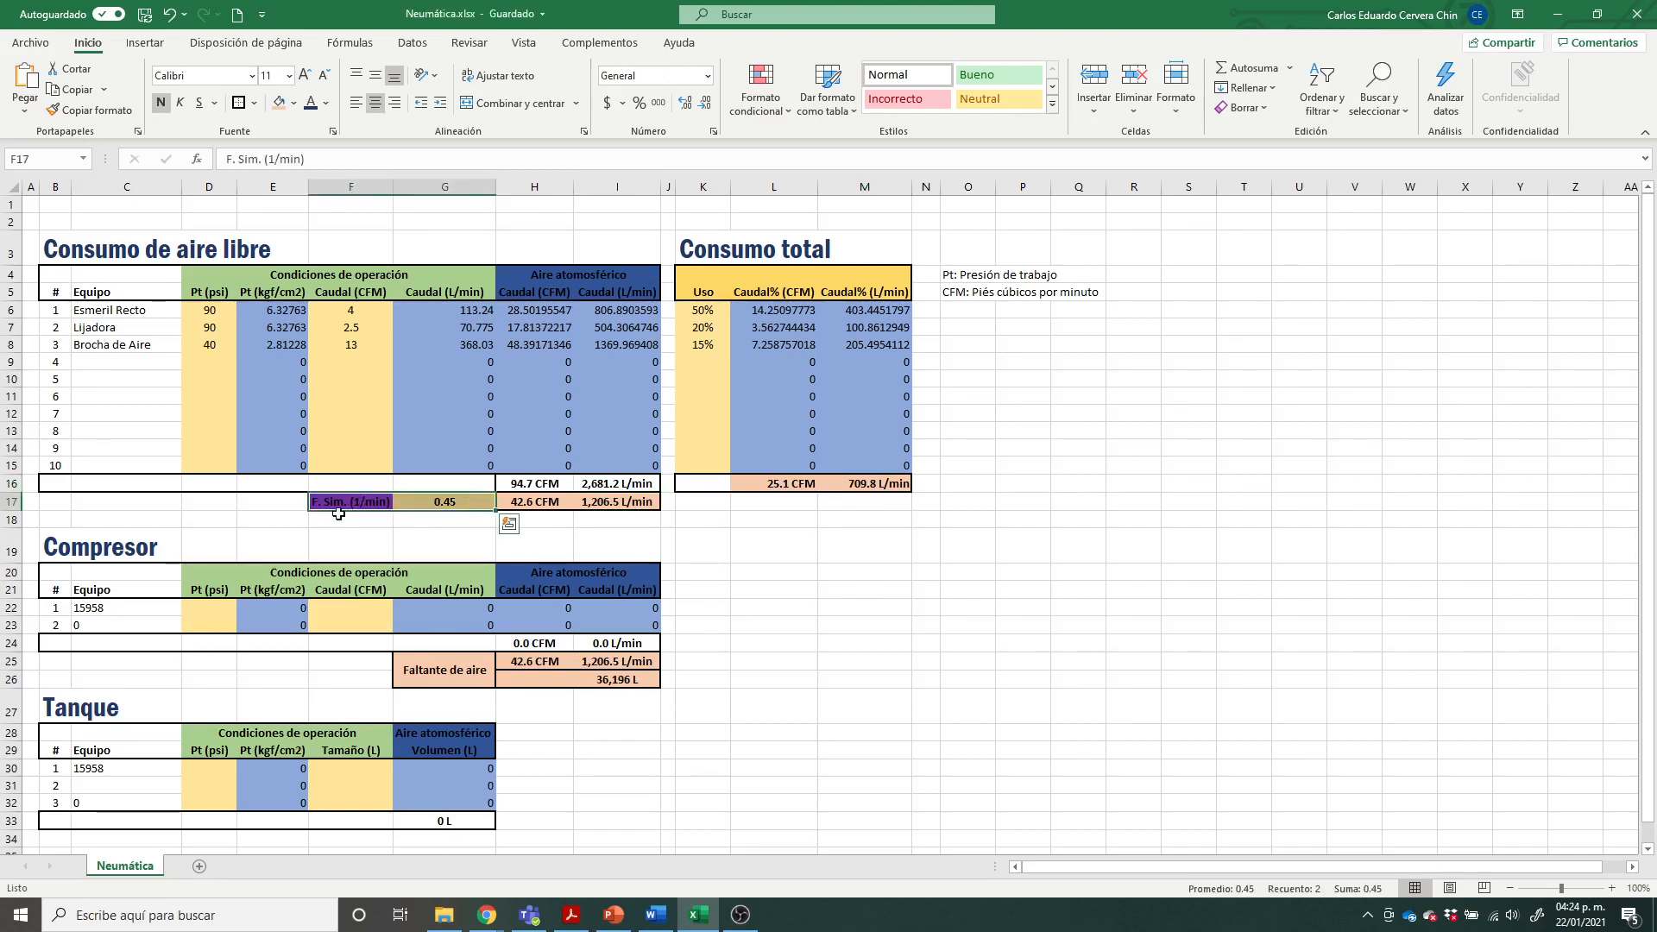
pyautogui.click(749, 586)
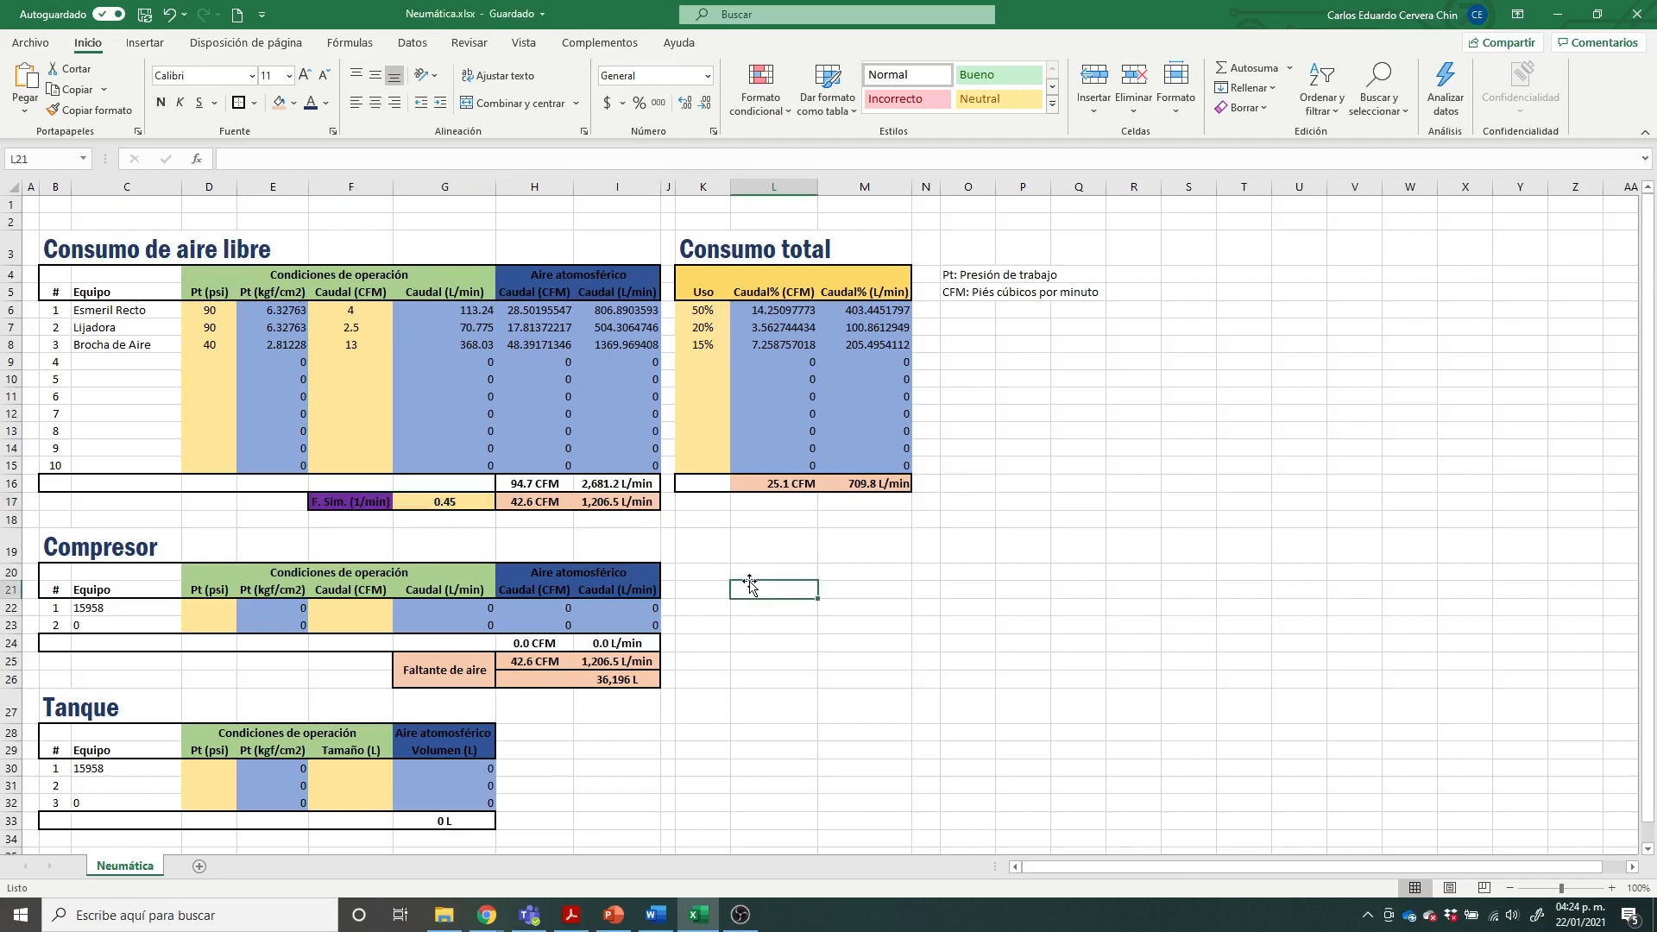
pyautogui.click(764, 569)
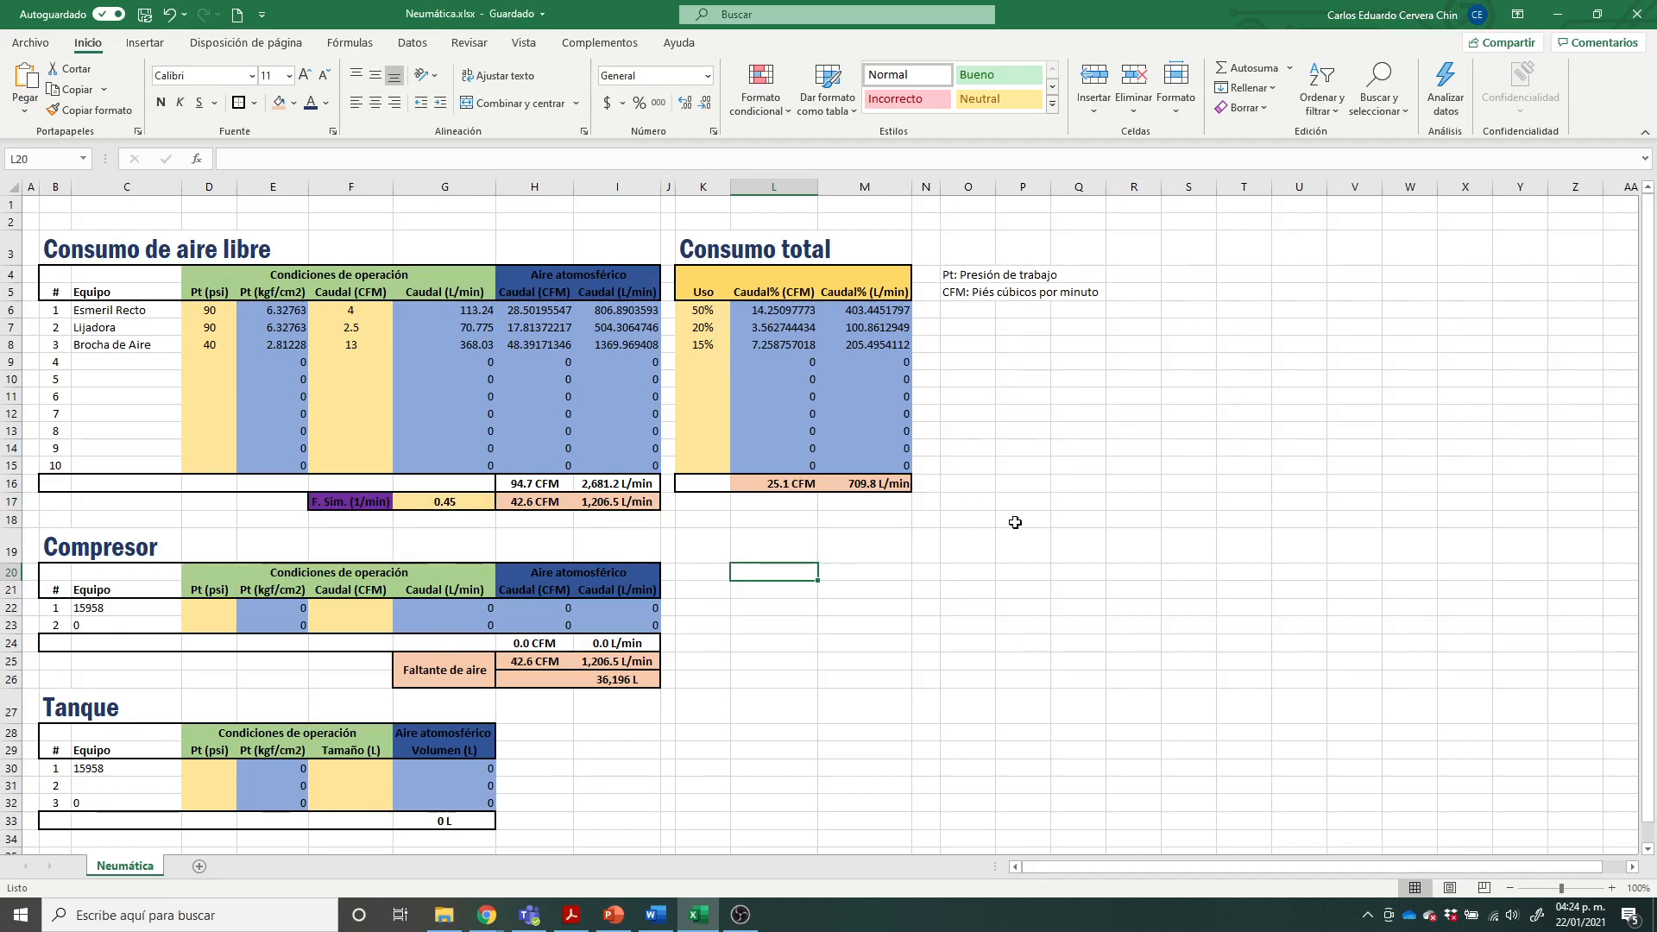
# Step: Switch to PowerPoint and examine the vertical compressors' air flow, pressure and tank size ratings on slide 4
pyautogui.click(613, 915)
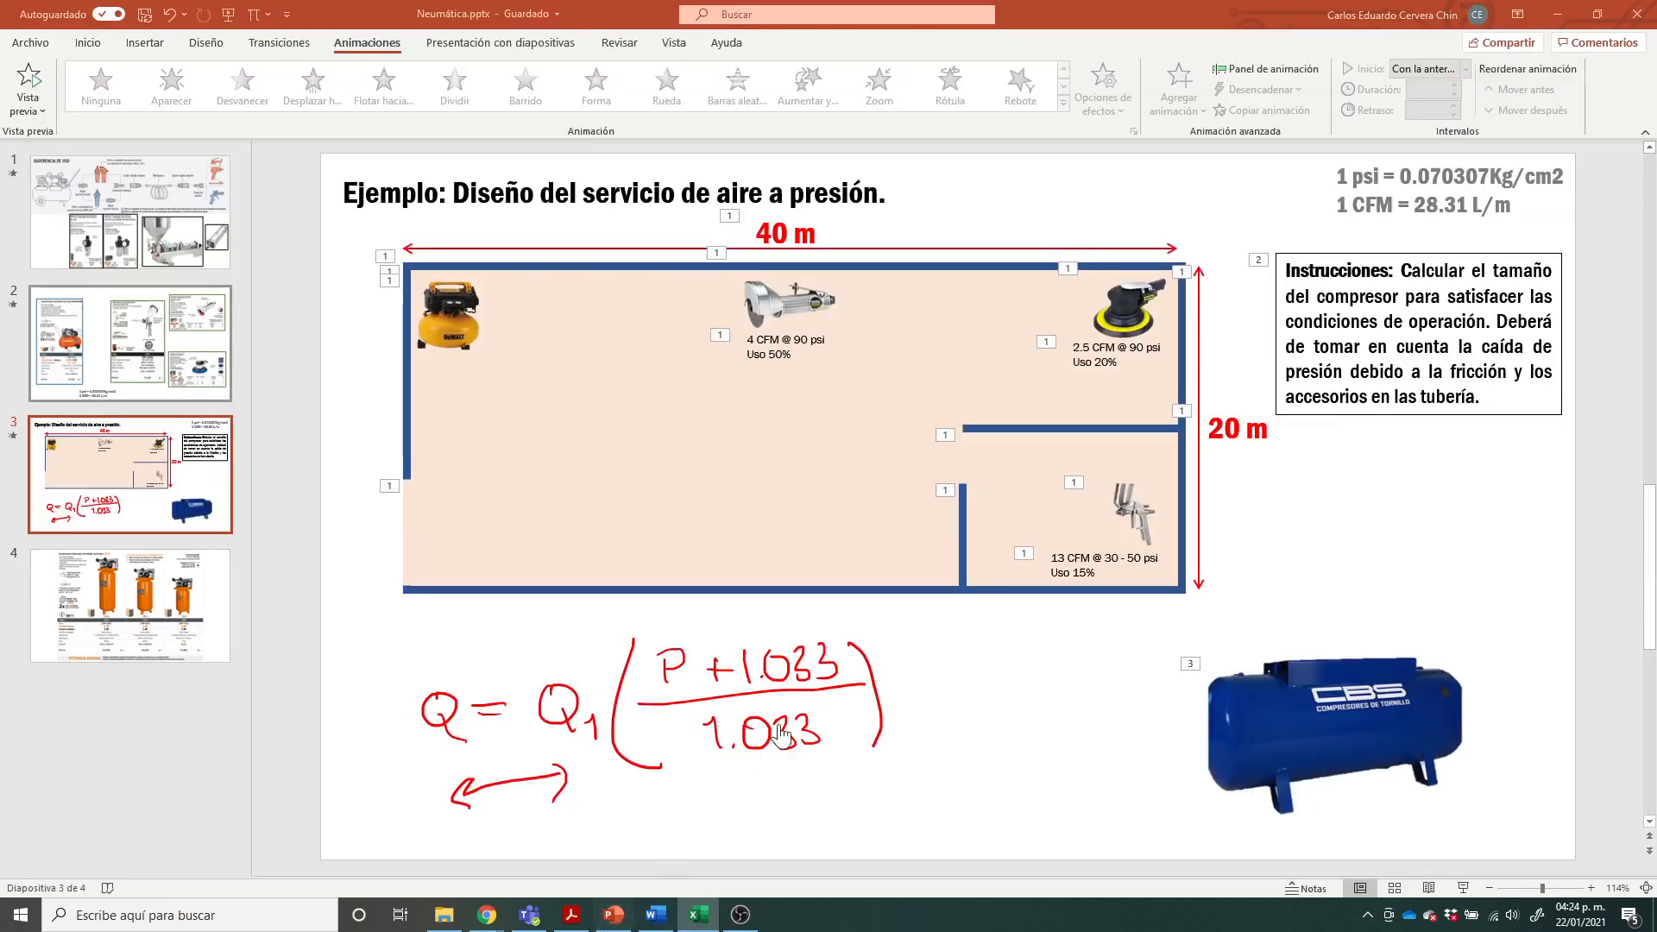
pyautogui.click(182, 584)
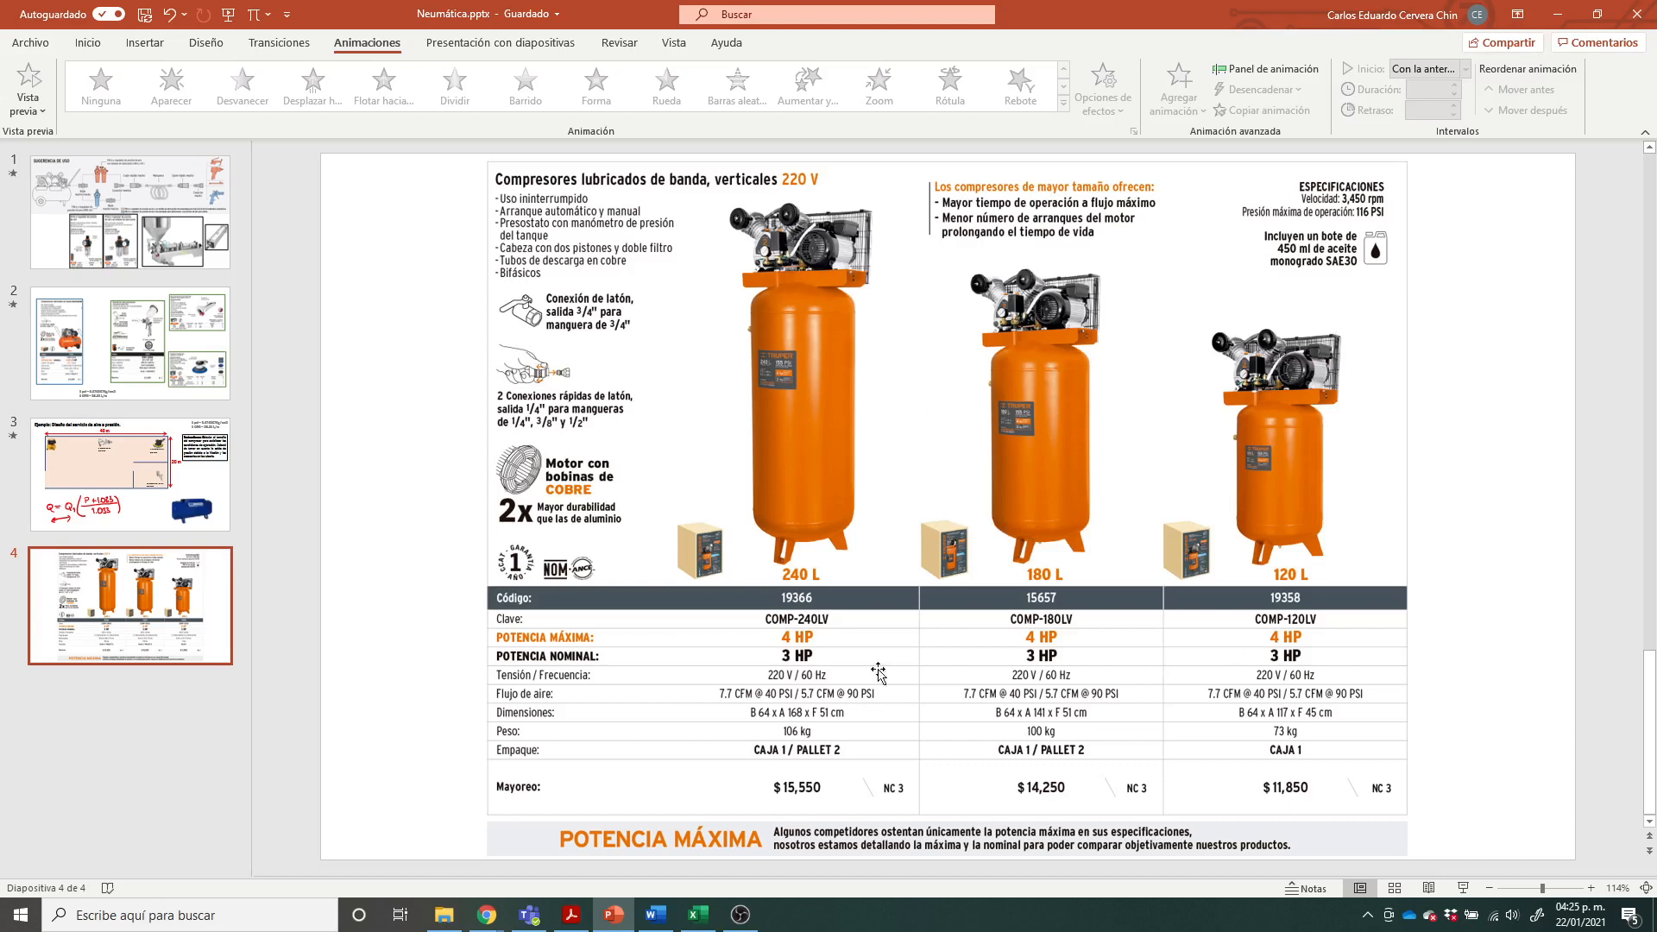
pyautogui.click(803, 693)
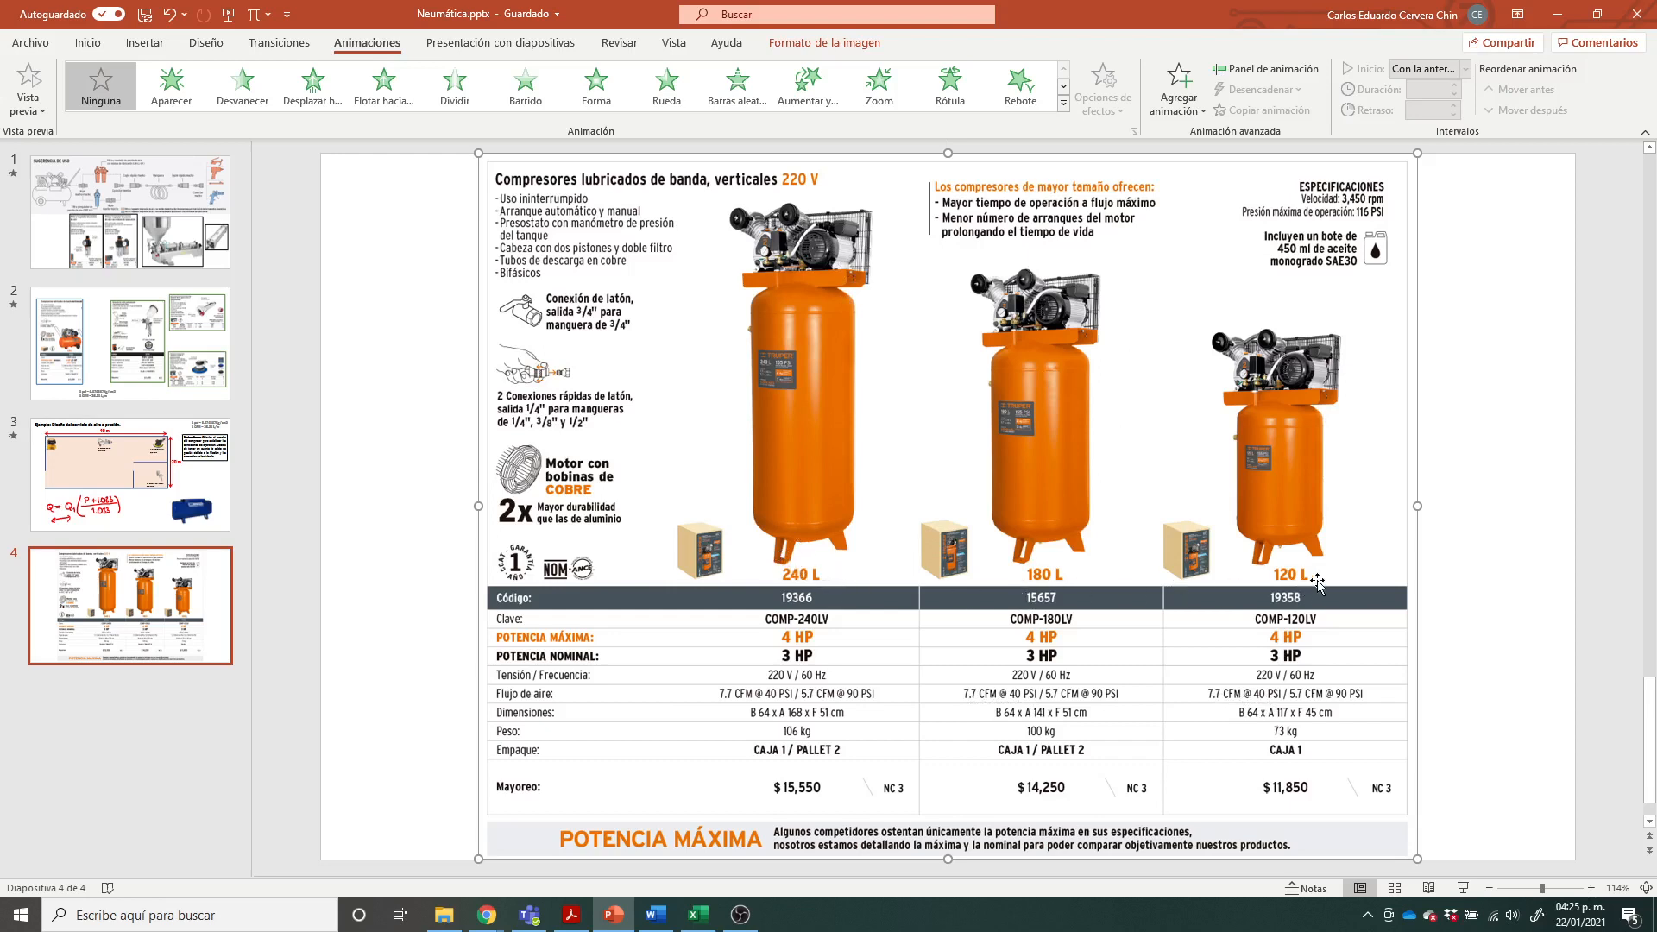
pyautogui.click(1473, 583)
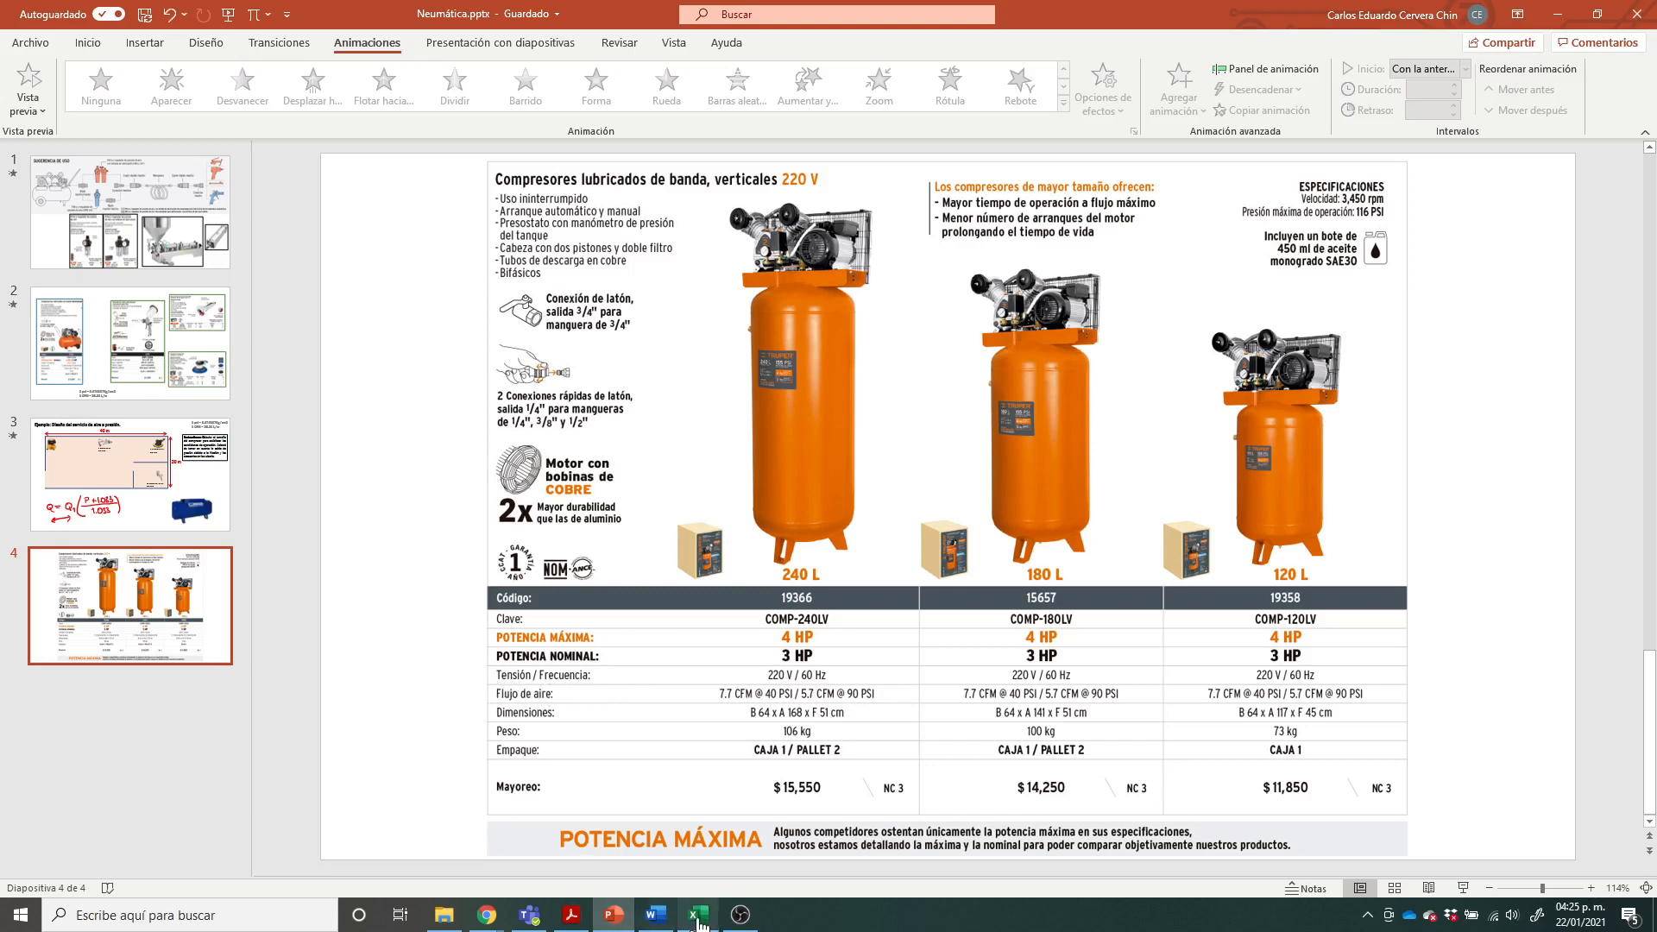
# Step: Return to Excel and review the Compresor table and its first equipment entry
pyautogui.moveTo(701, 920)
pyautogui.click(697, 915)
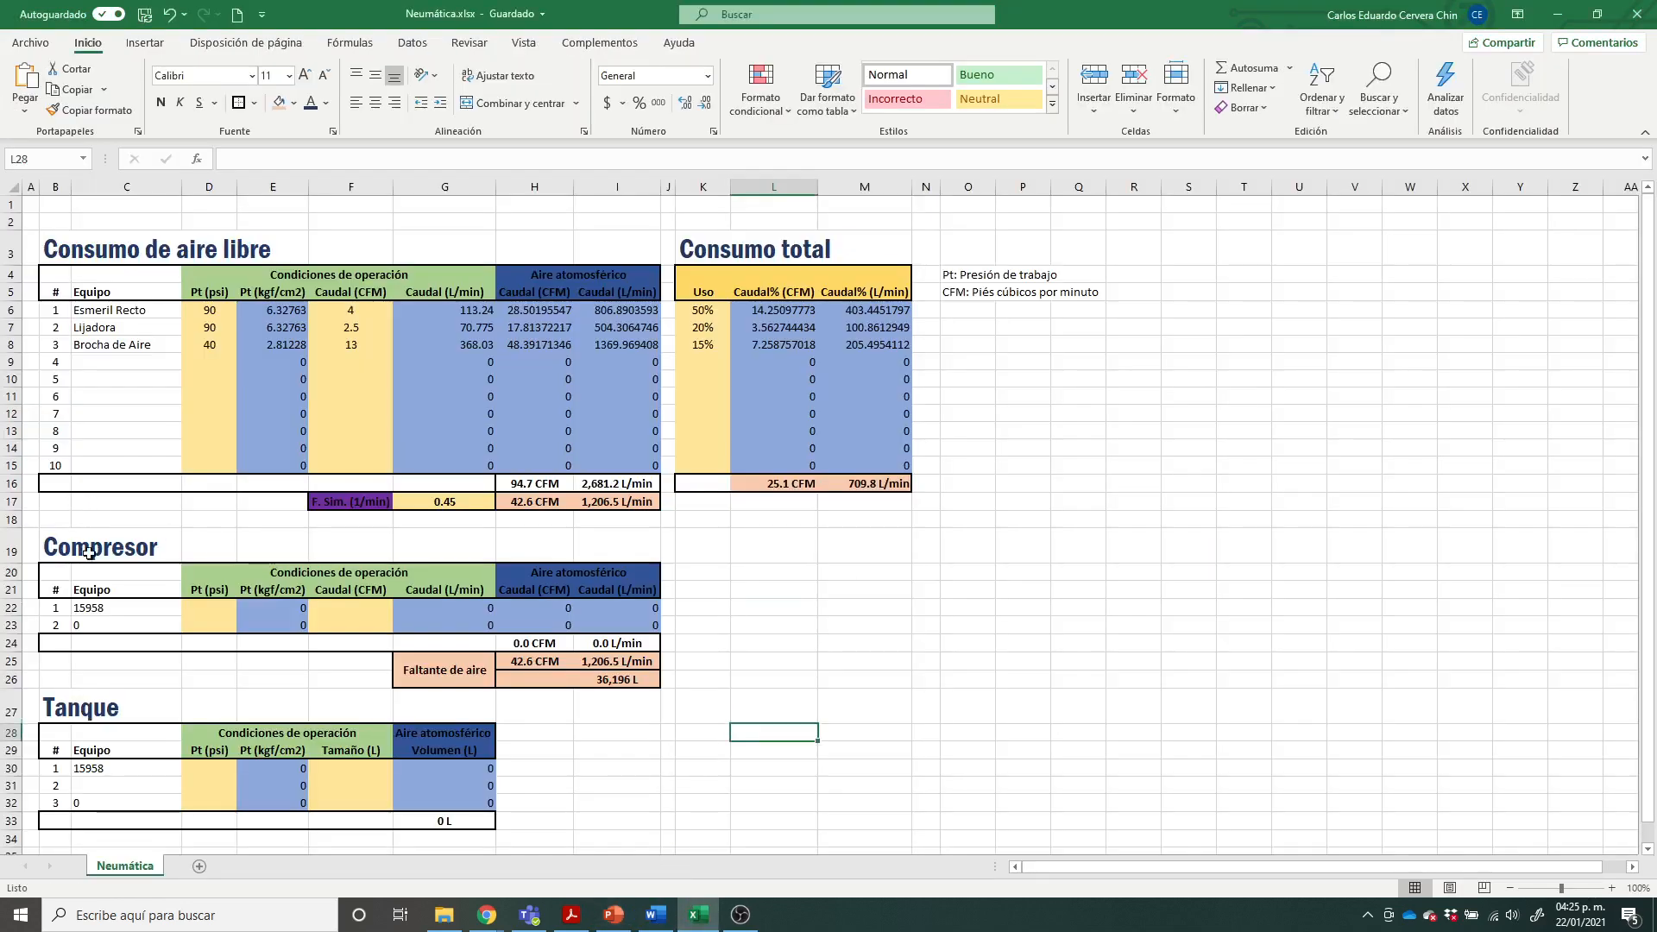
pyautogui.moveTo(85, 546); pyautogui.dragTo(644, 679)
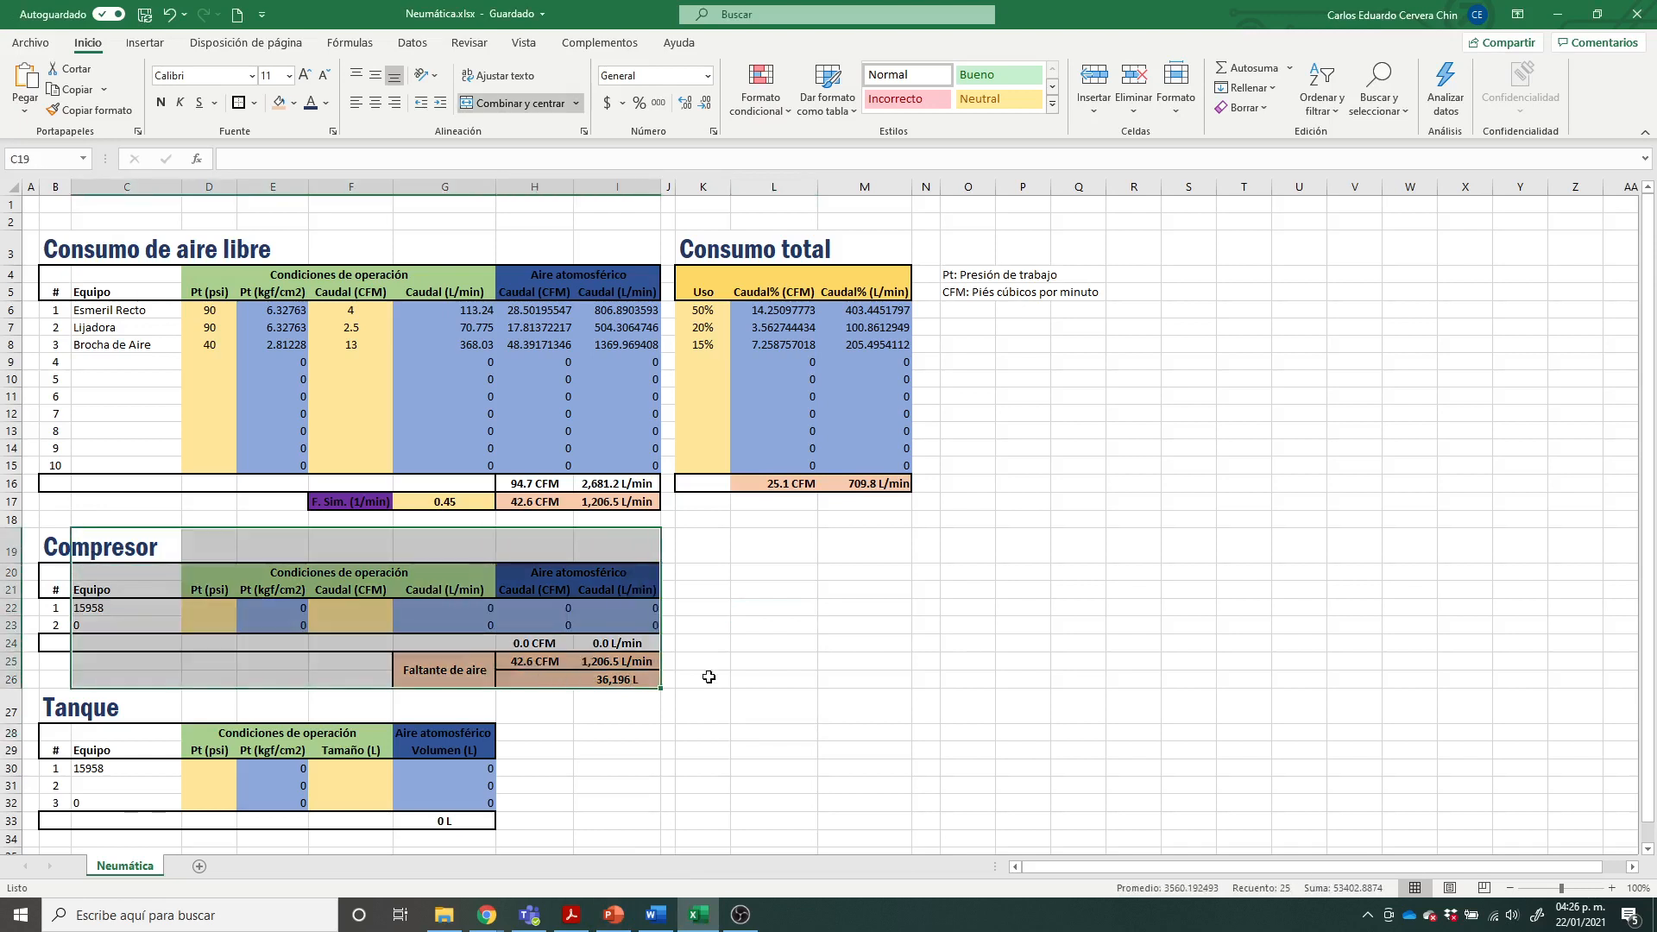
pyautogui.click(824, 682)
pyautogui.click(147, 606)
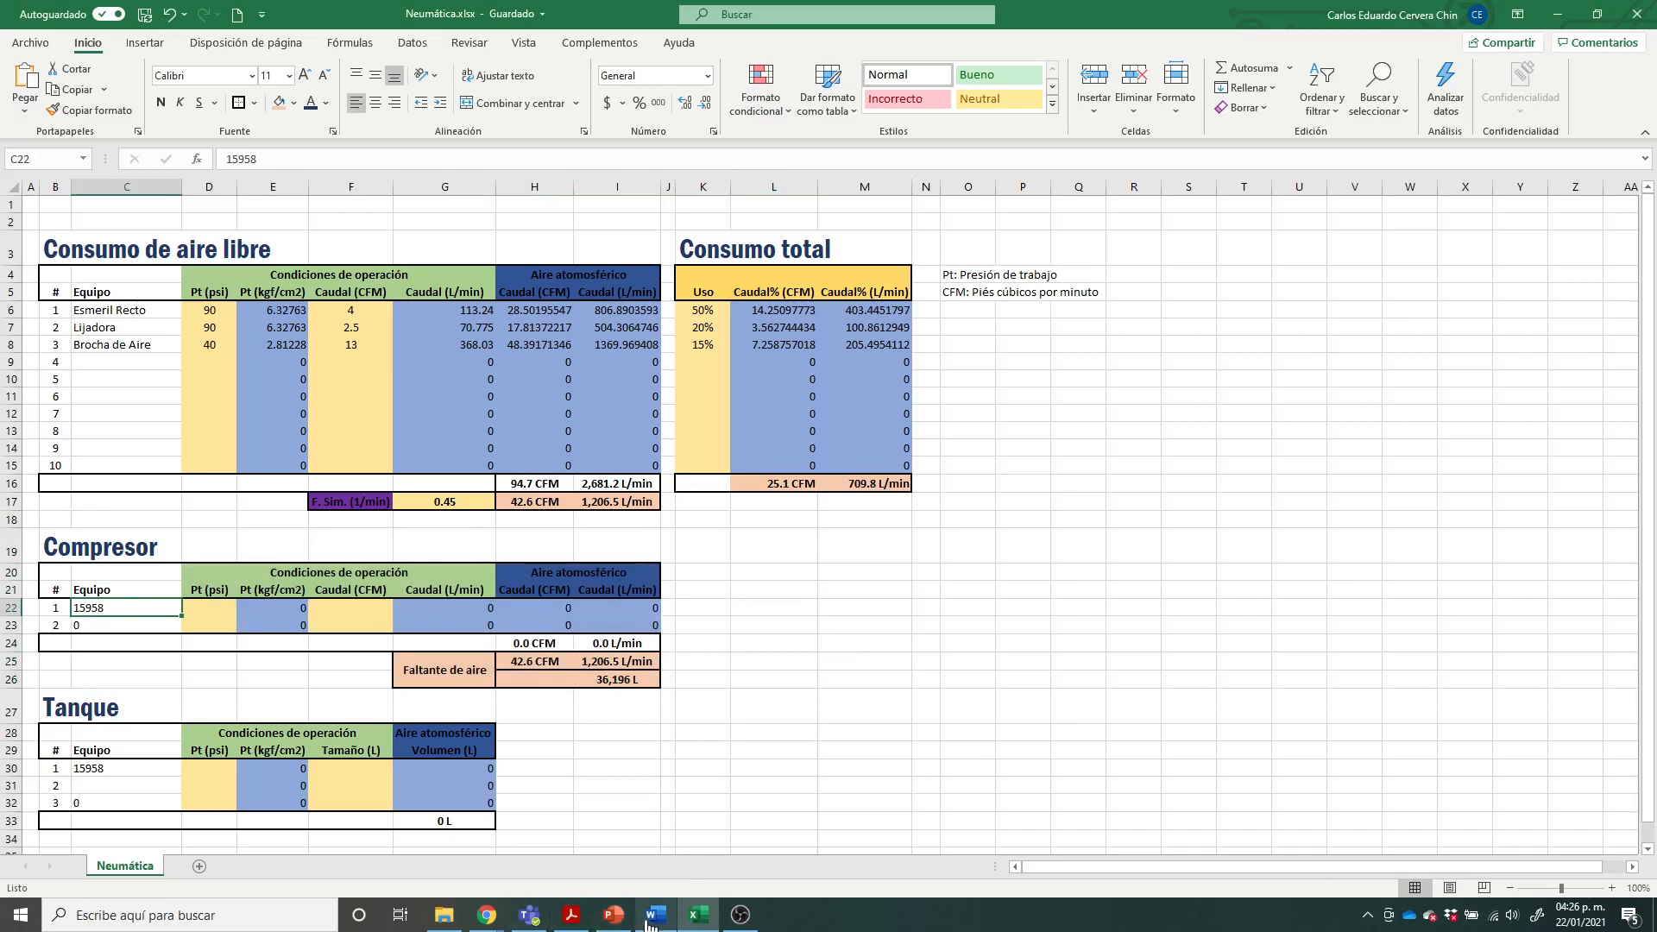
# Step: Check the vertical compressors' ratings in PowerPoint, return to Excel and enter 90 psi and 5.7 CFM for the first equipment in the Compresor table
pyautogui.click(614, 917)
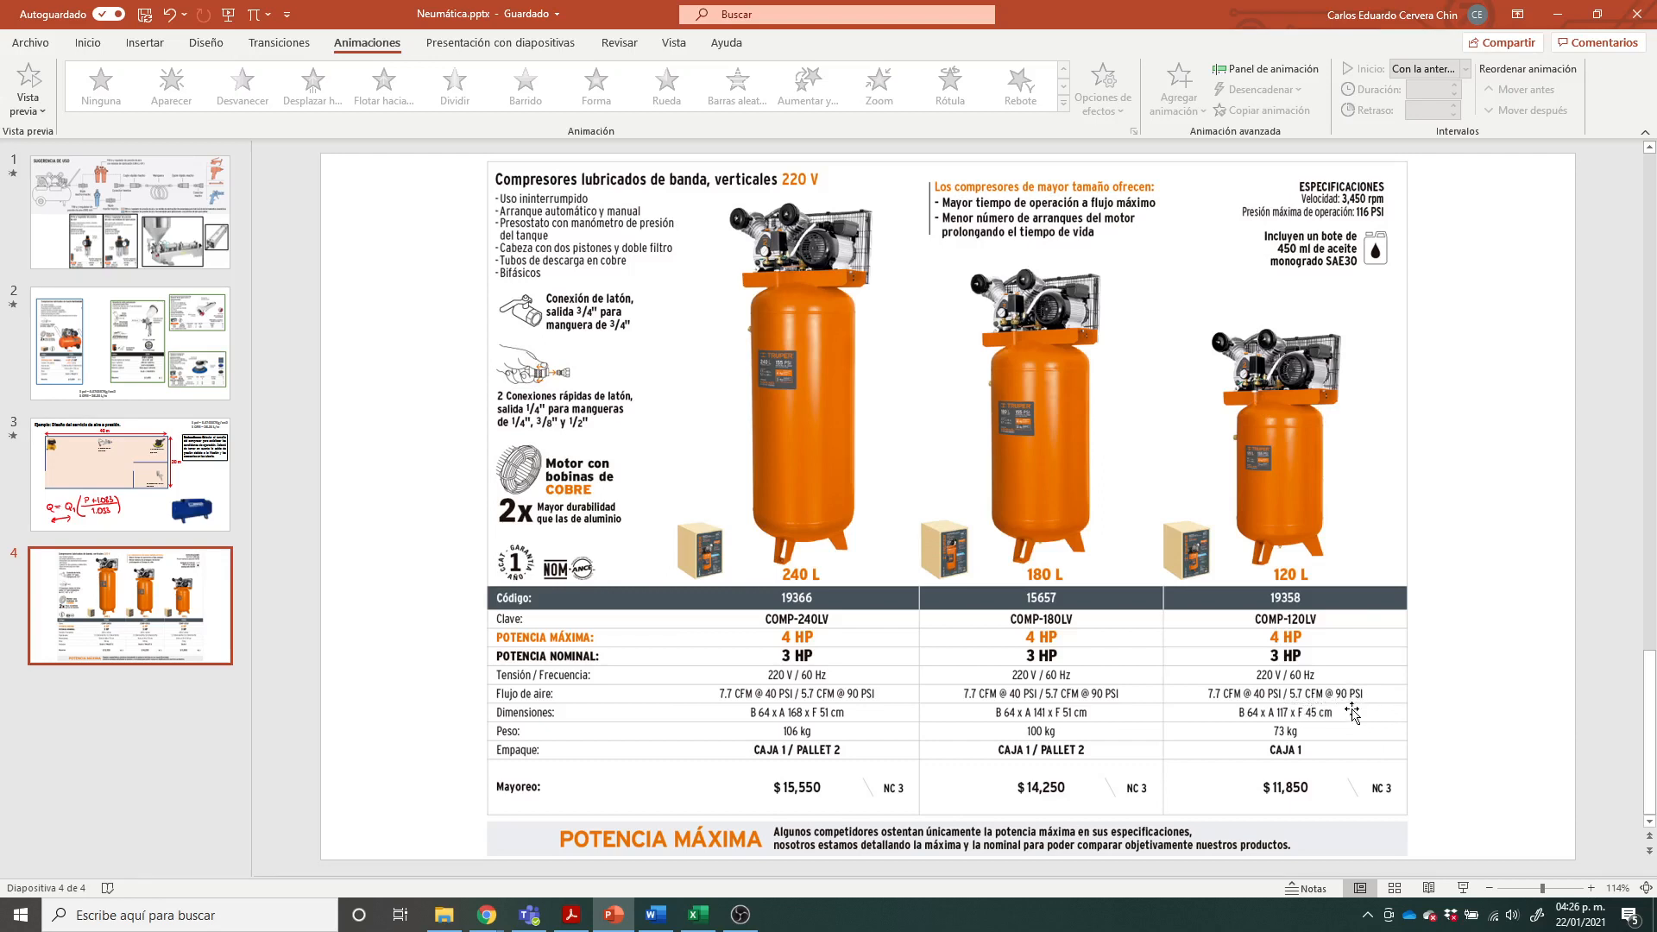
pyautogui.click(698, 915)
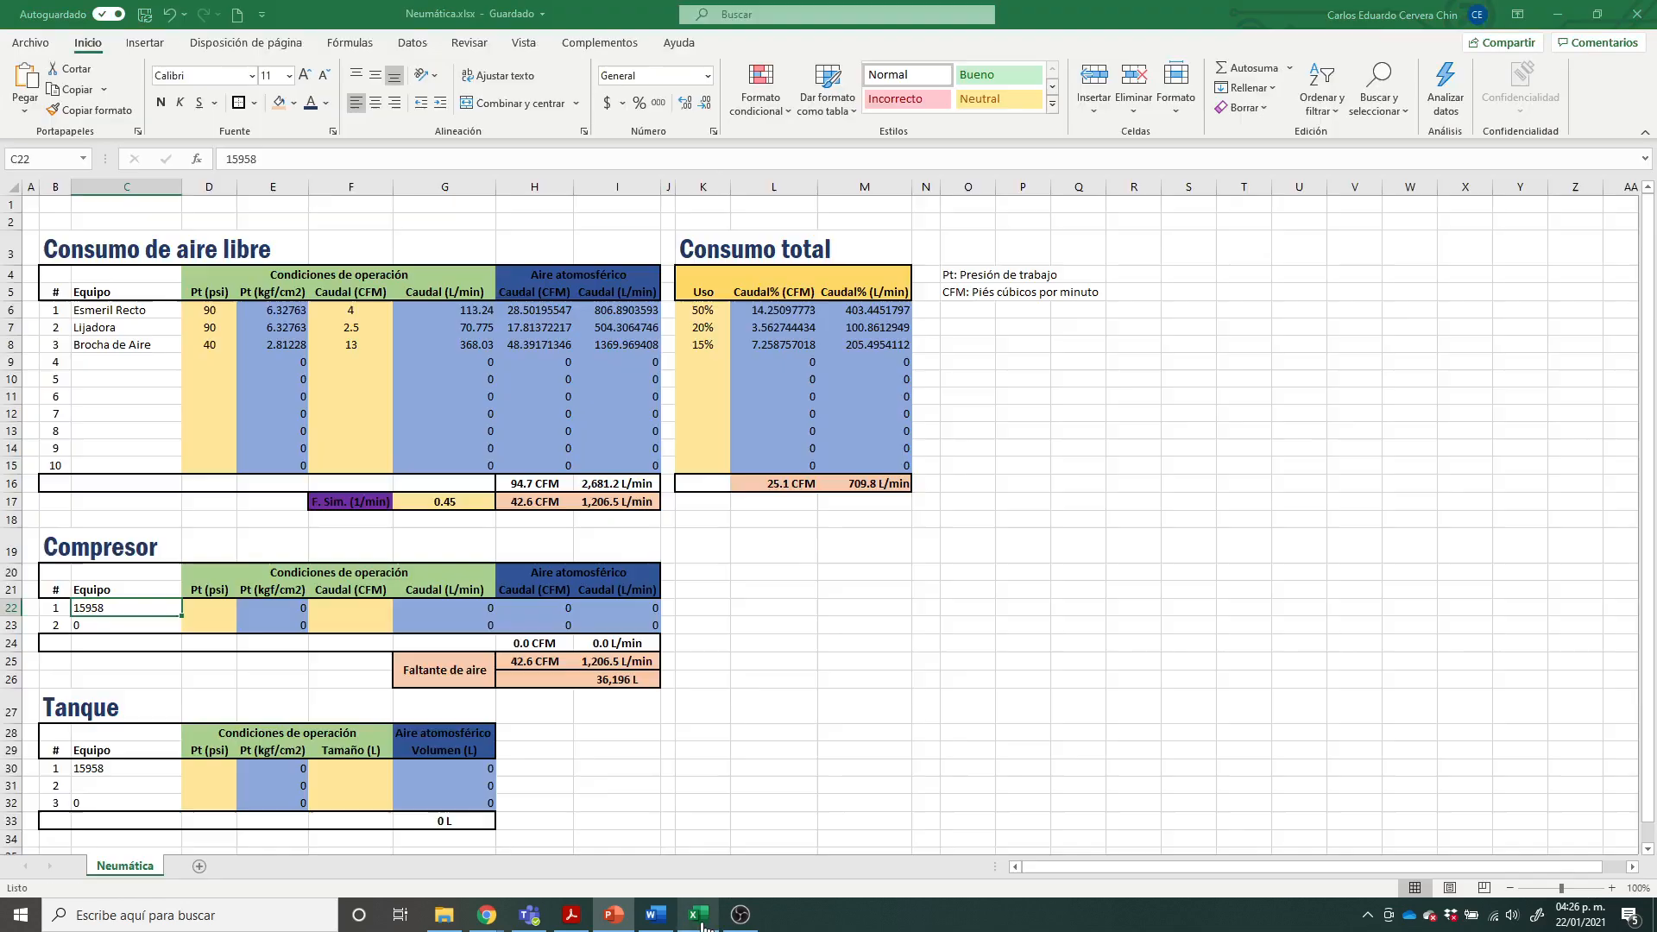
pyautogui.click(540, 783)
pyautogui.click(210, 606)
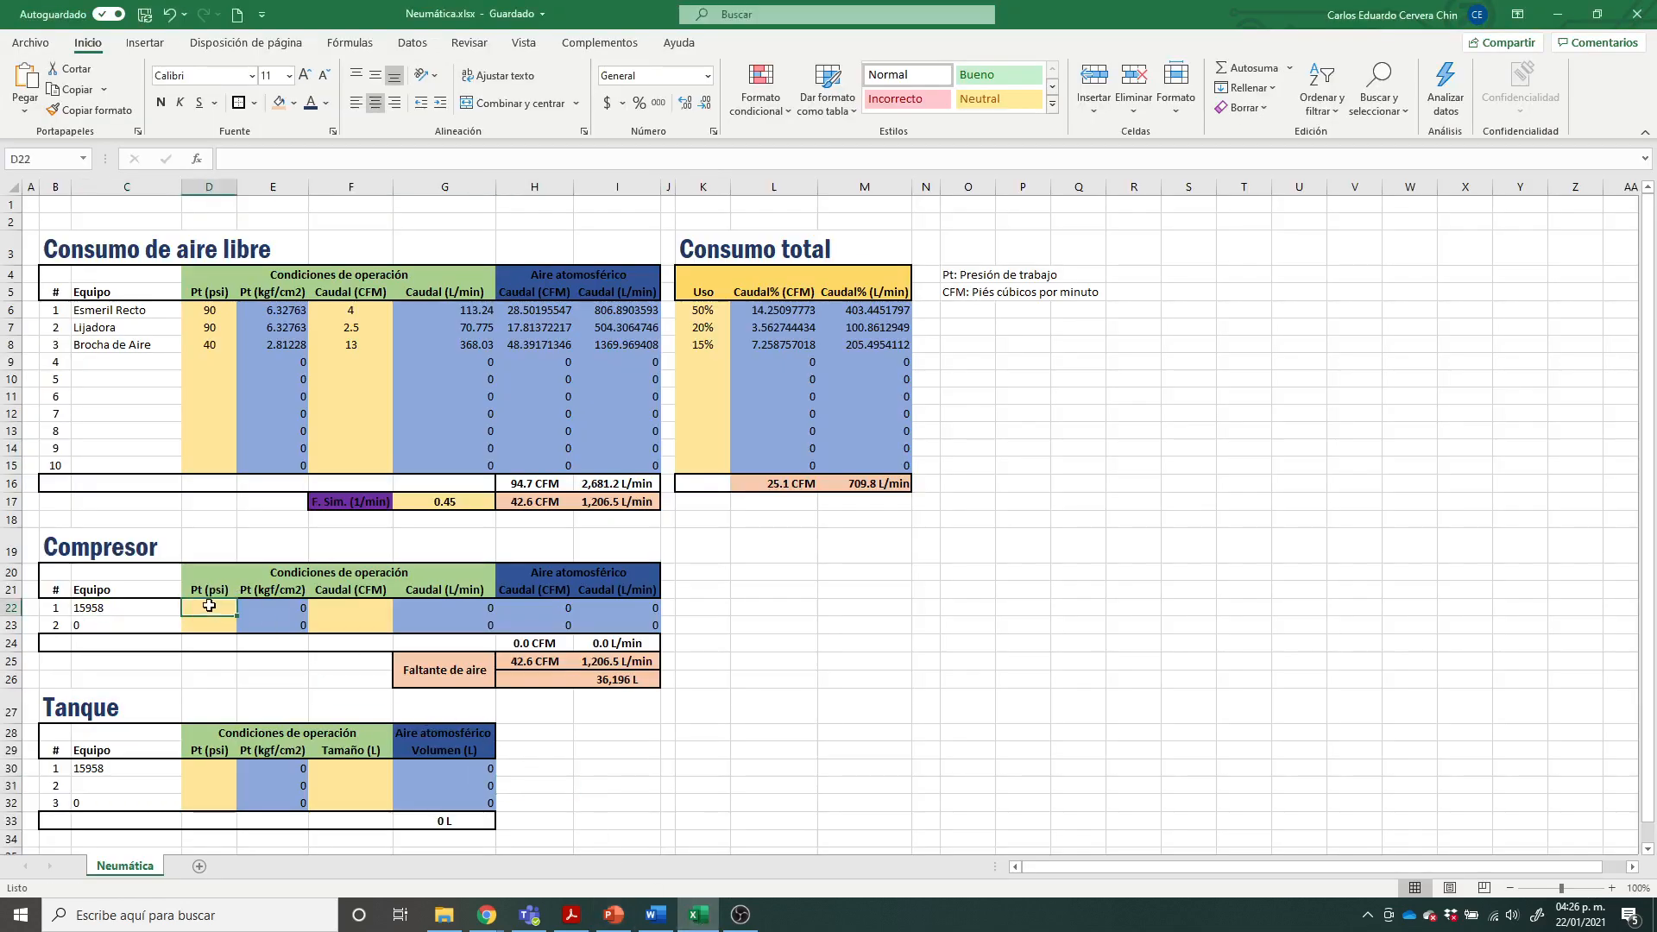
pyautogui.write('90')
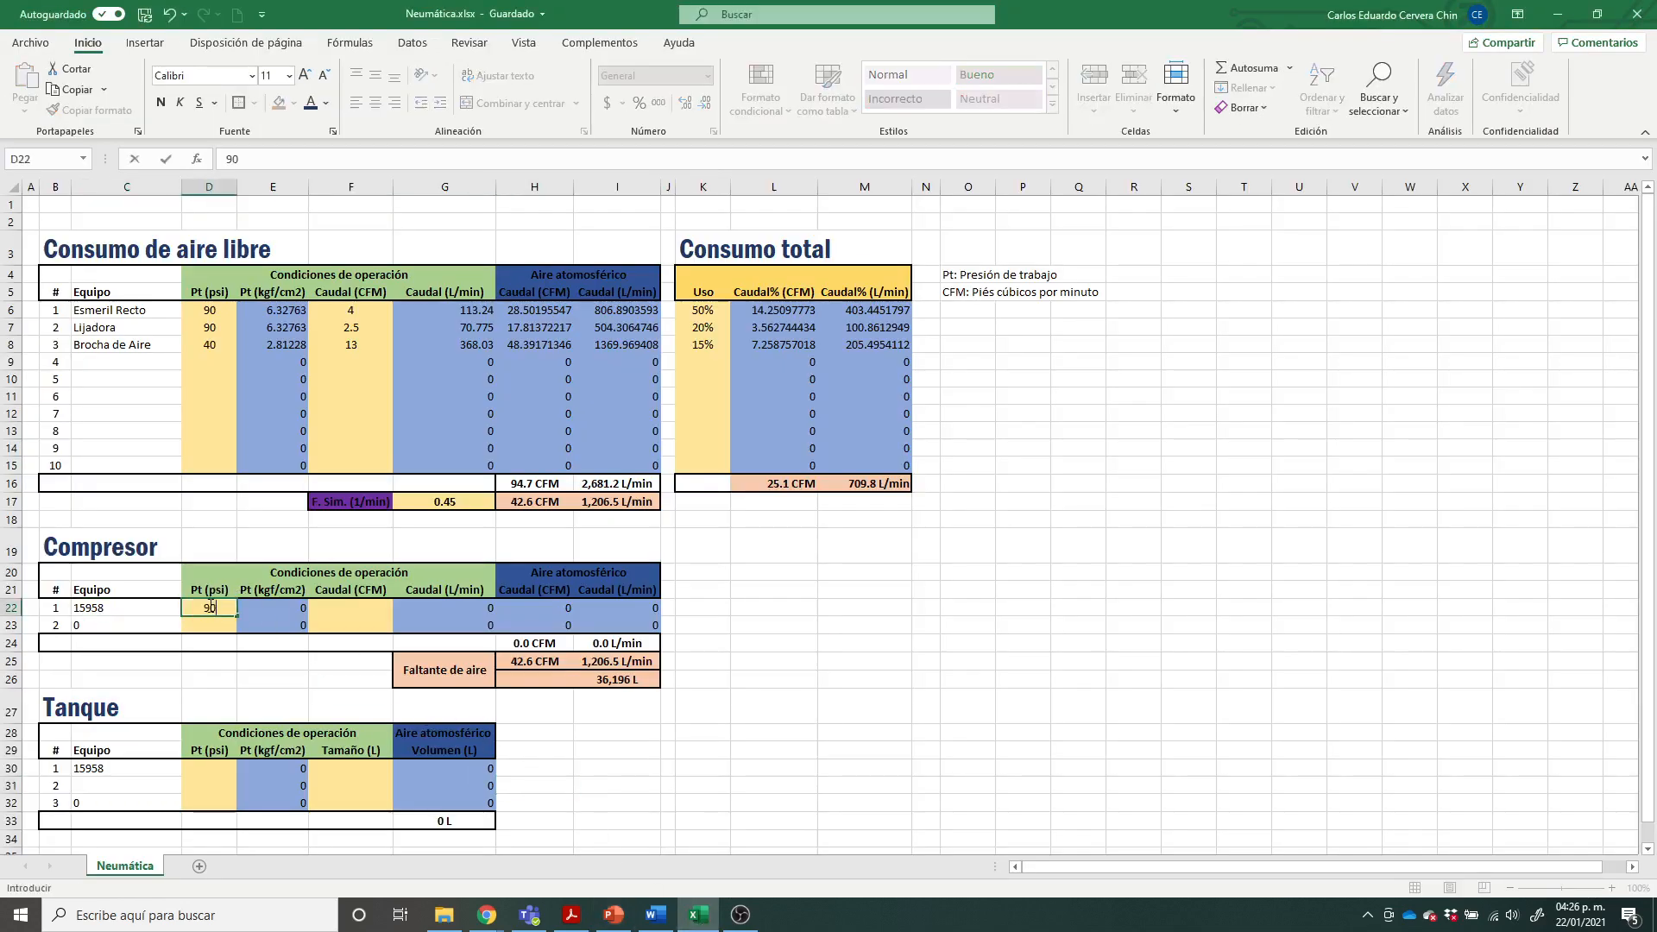
pyautogui.press('Tab')
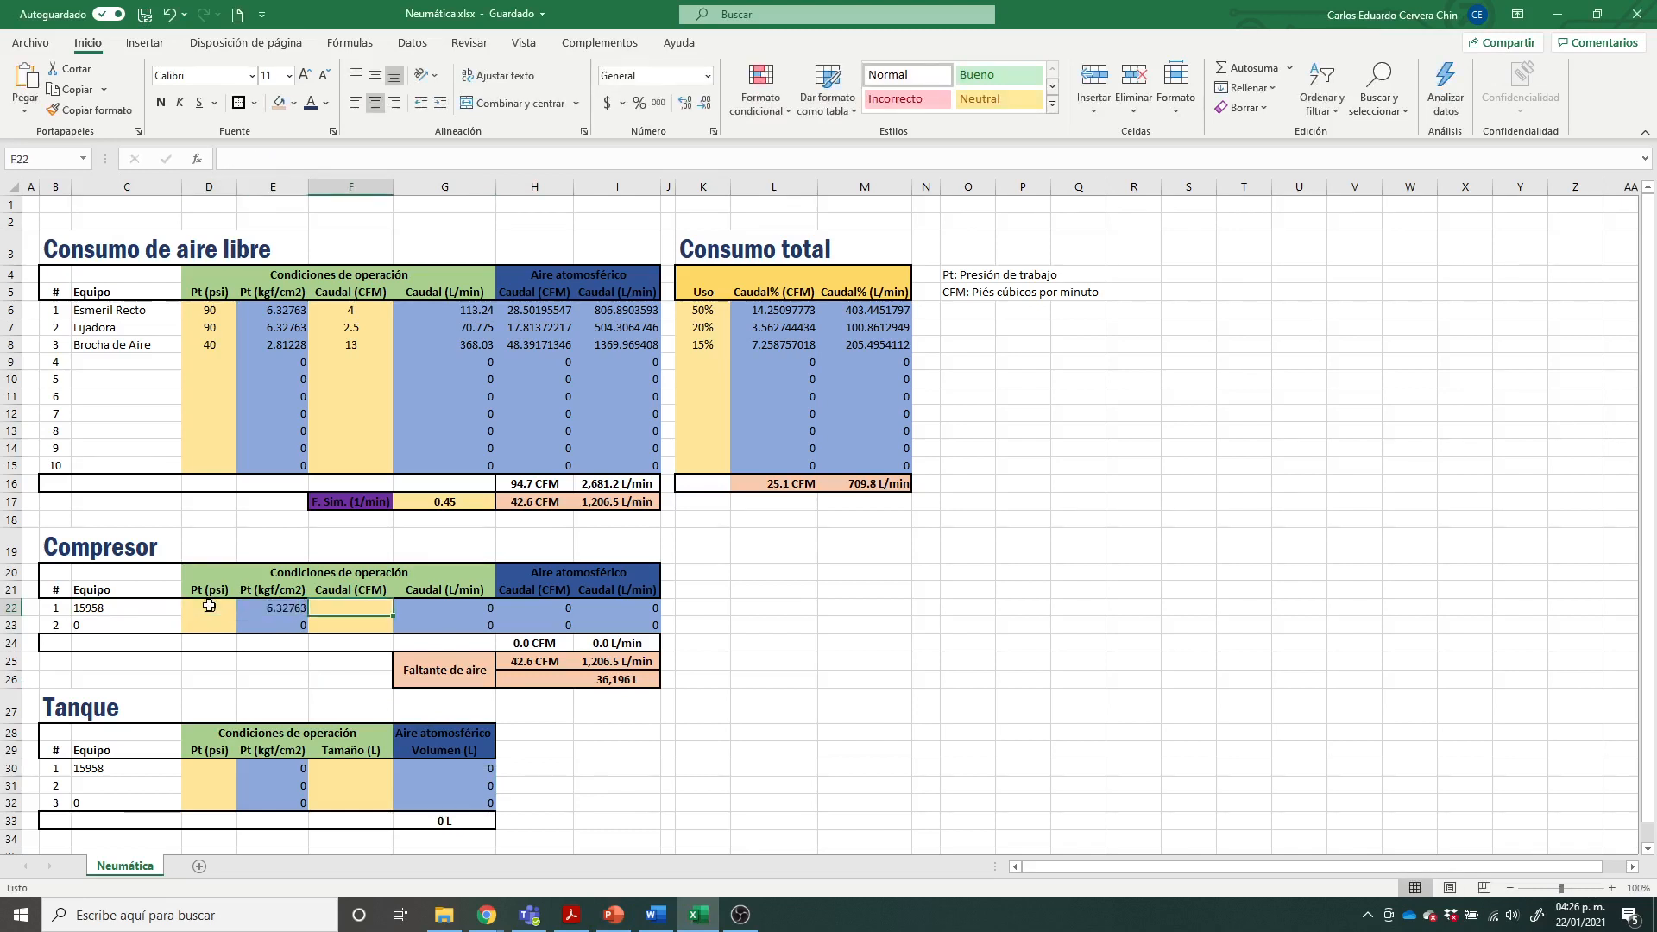
pyautogui.write('5.7')
pyautogui.press('Tab')
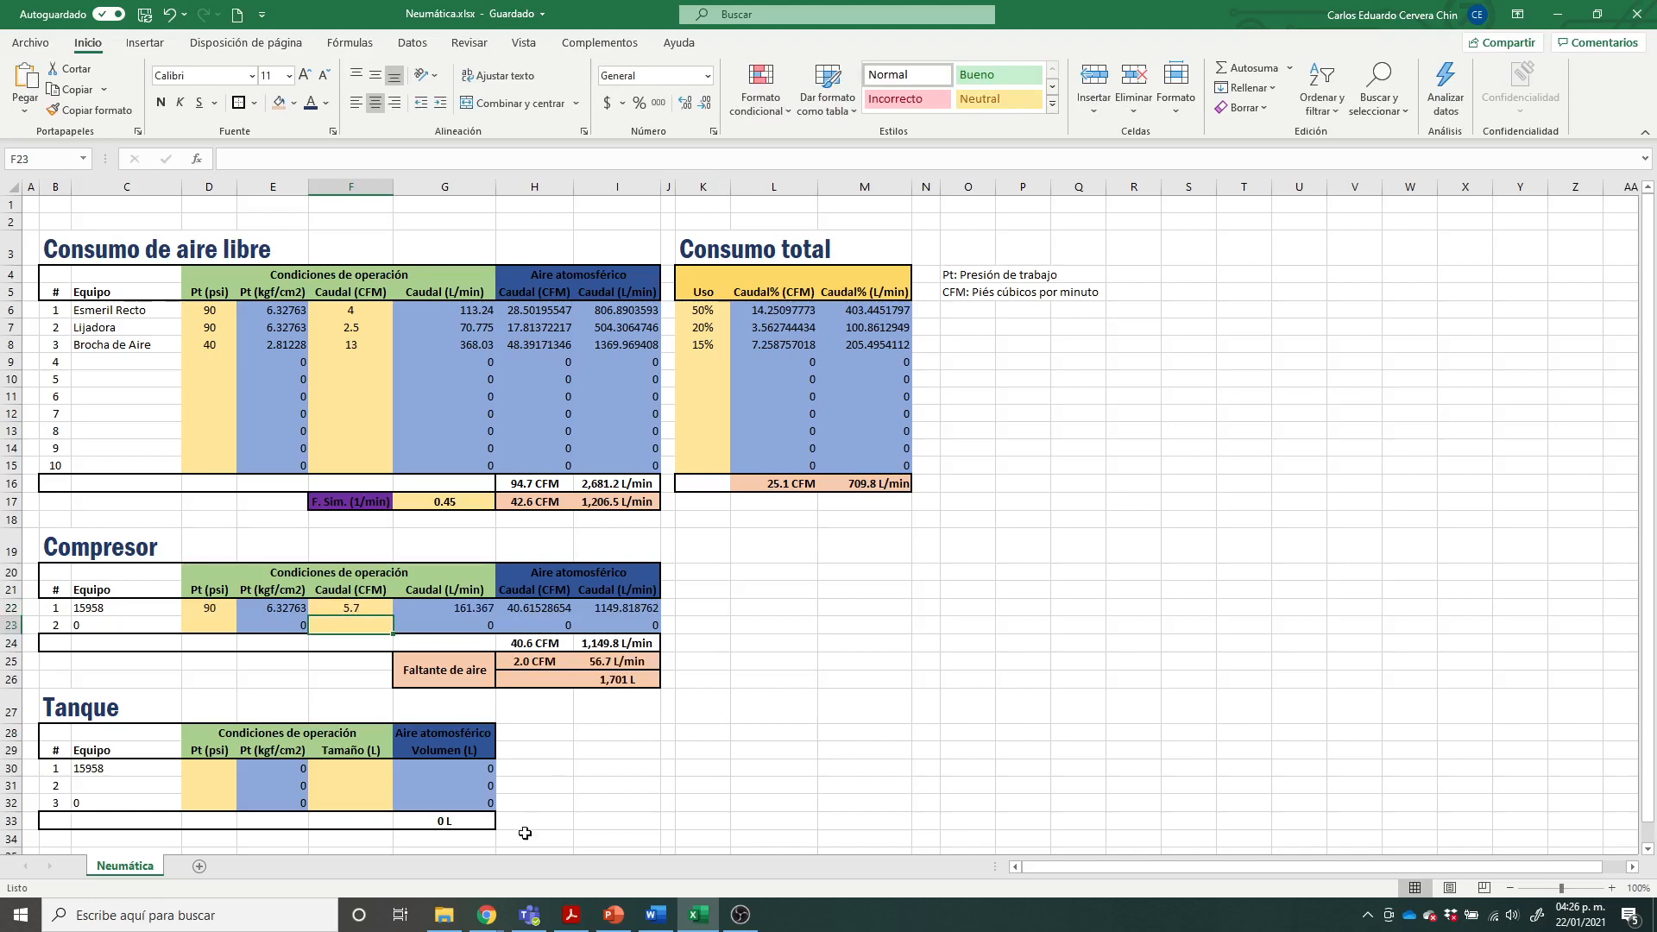
# Step: Recheck the compressors' air flow ratings on PowerPoint slide 4 and return to the Excel sheet
pyautogui.click(614, 915)
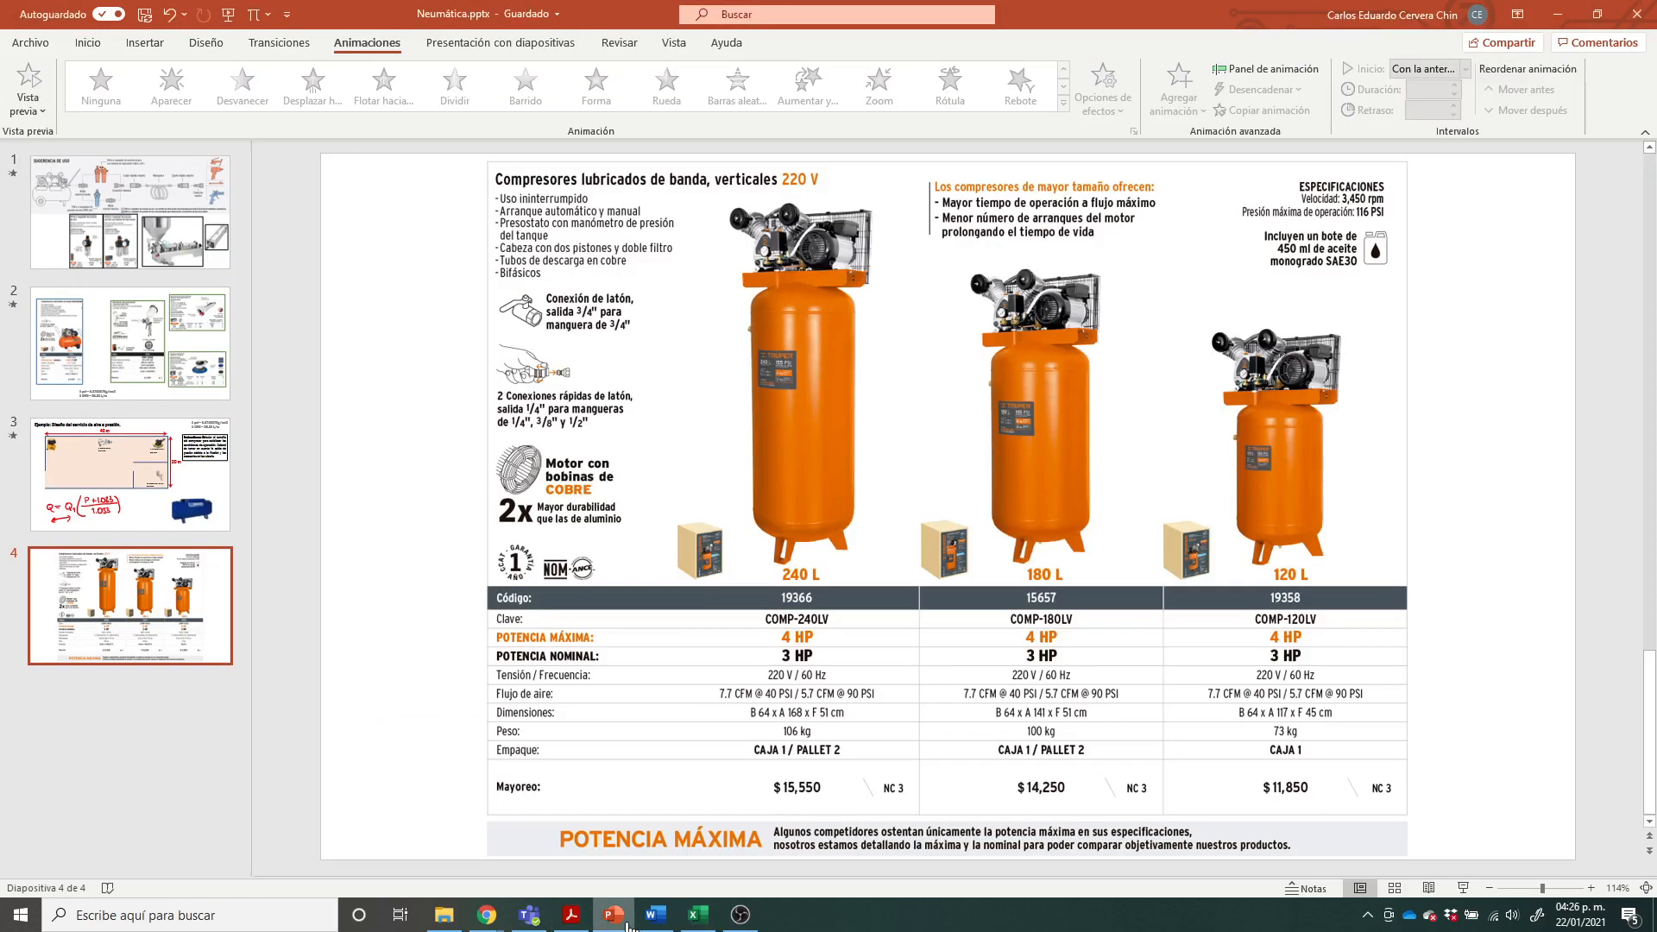
pyautogui.click(628, 925)
pyautogui.click(656, 750)
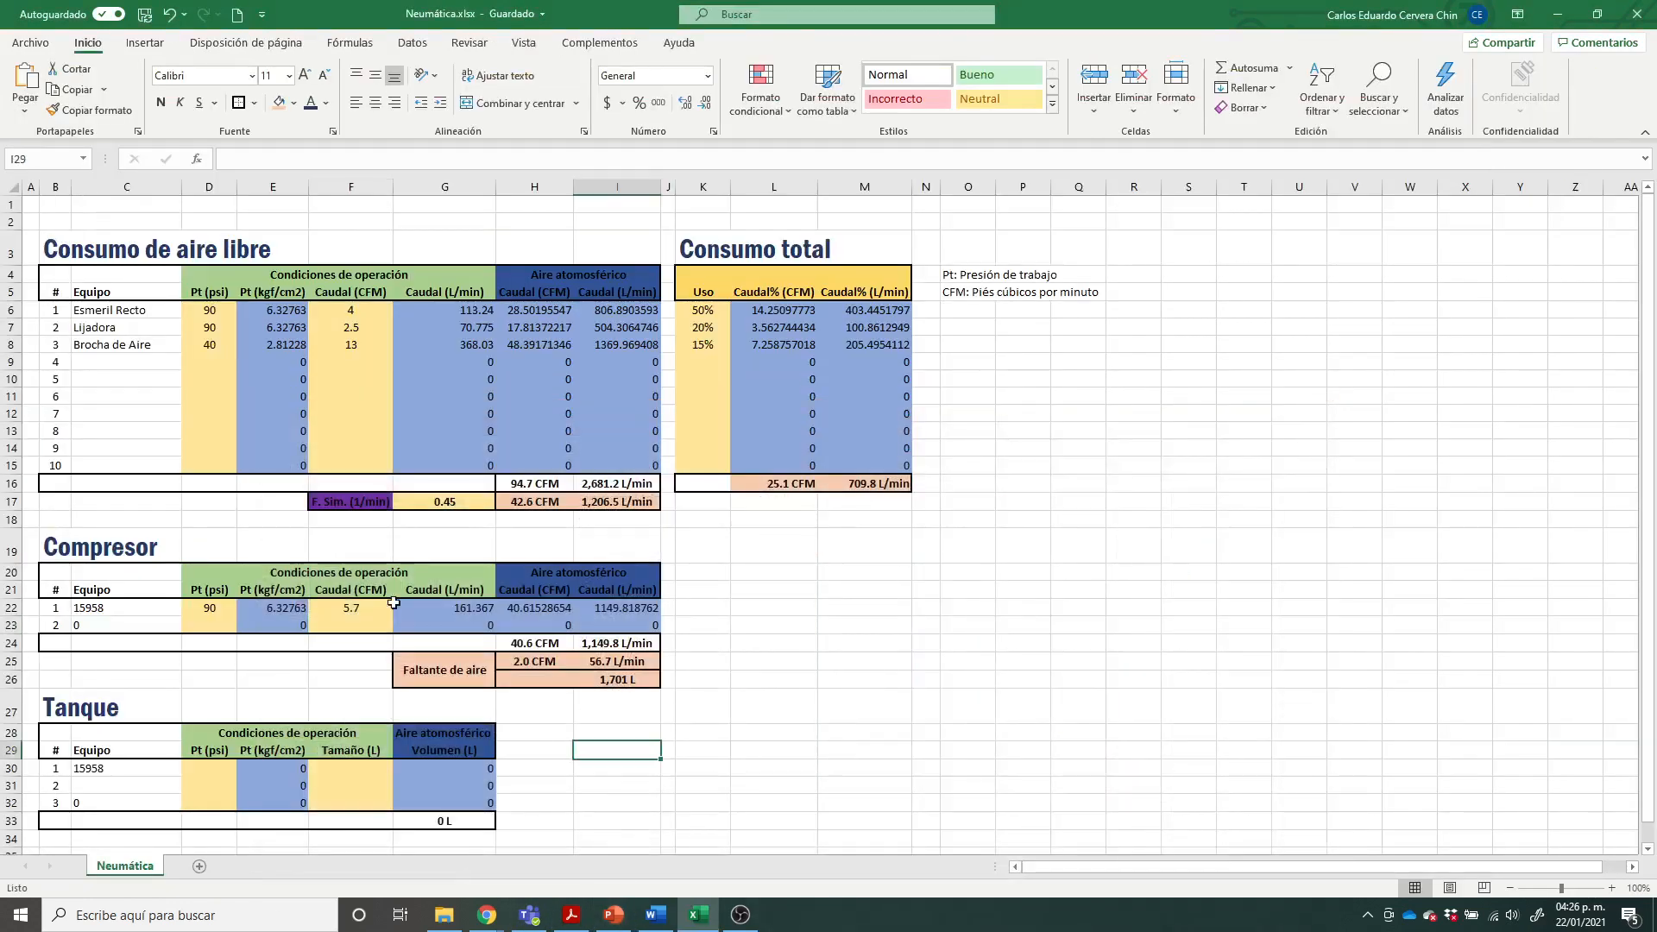
# Step: Examine the first compressor's pressure and flow conversions across its row in the Compresor table
pyautogui.click(292, 610)
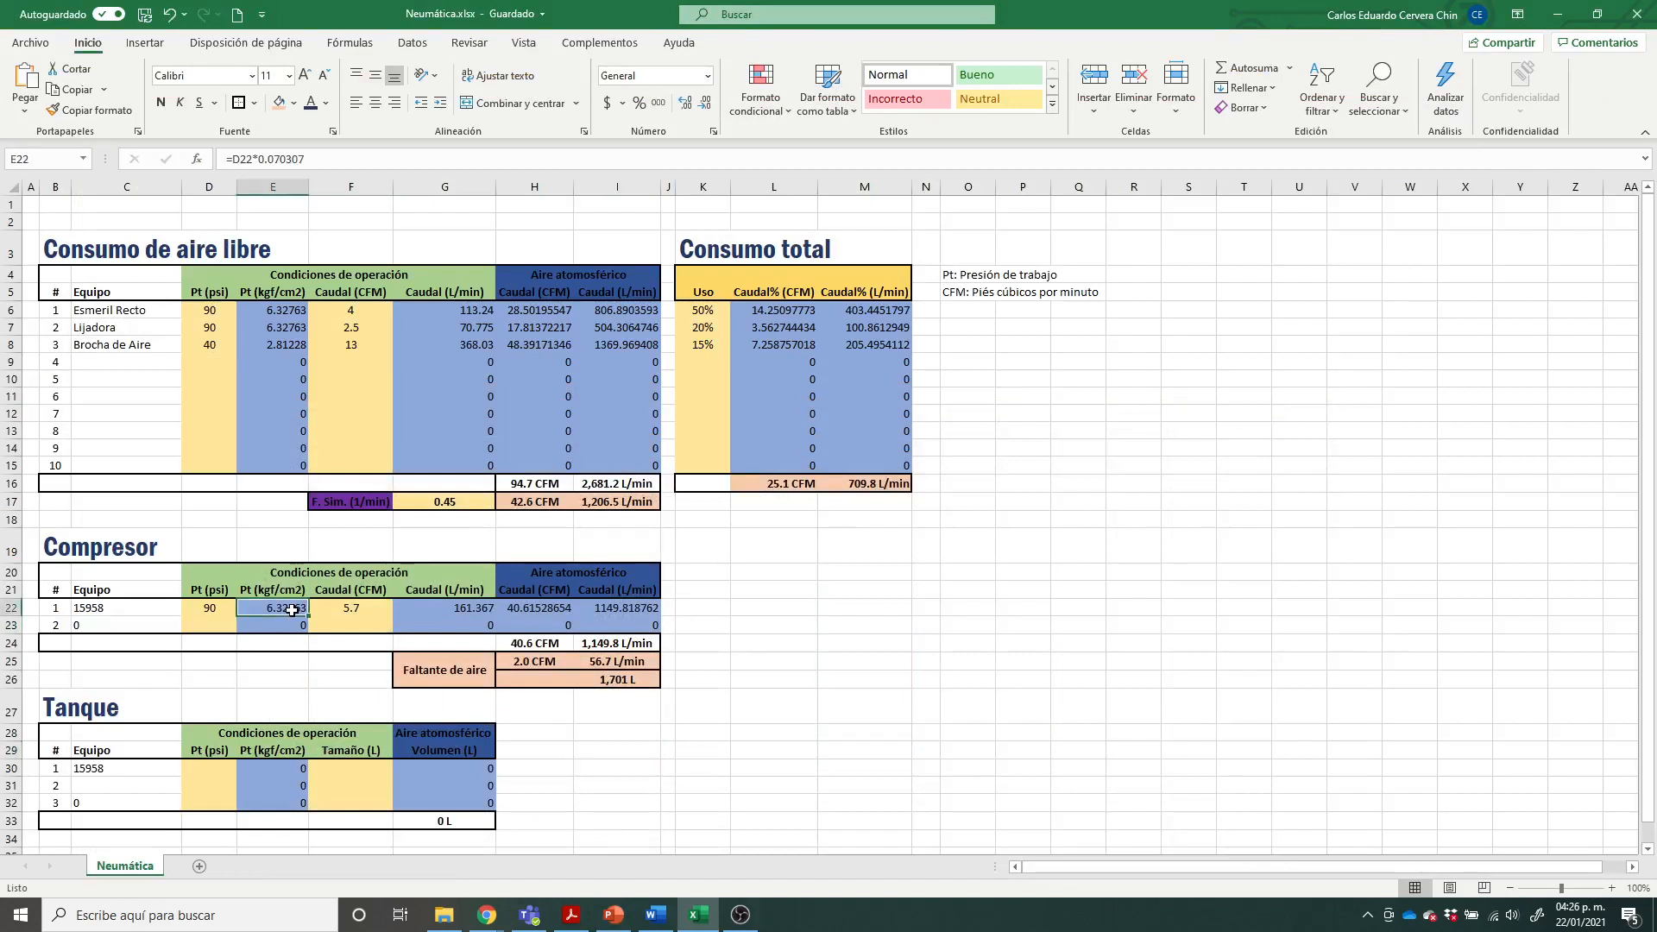
pyautogui.click(219, 607)
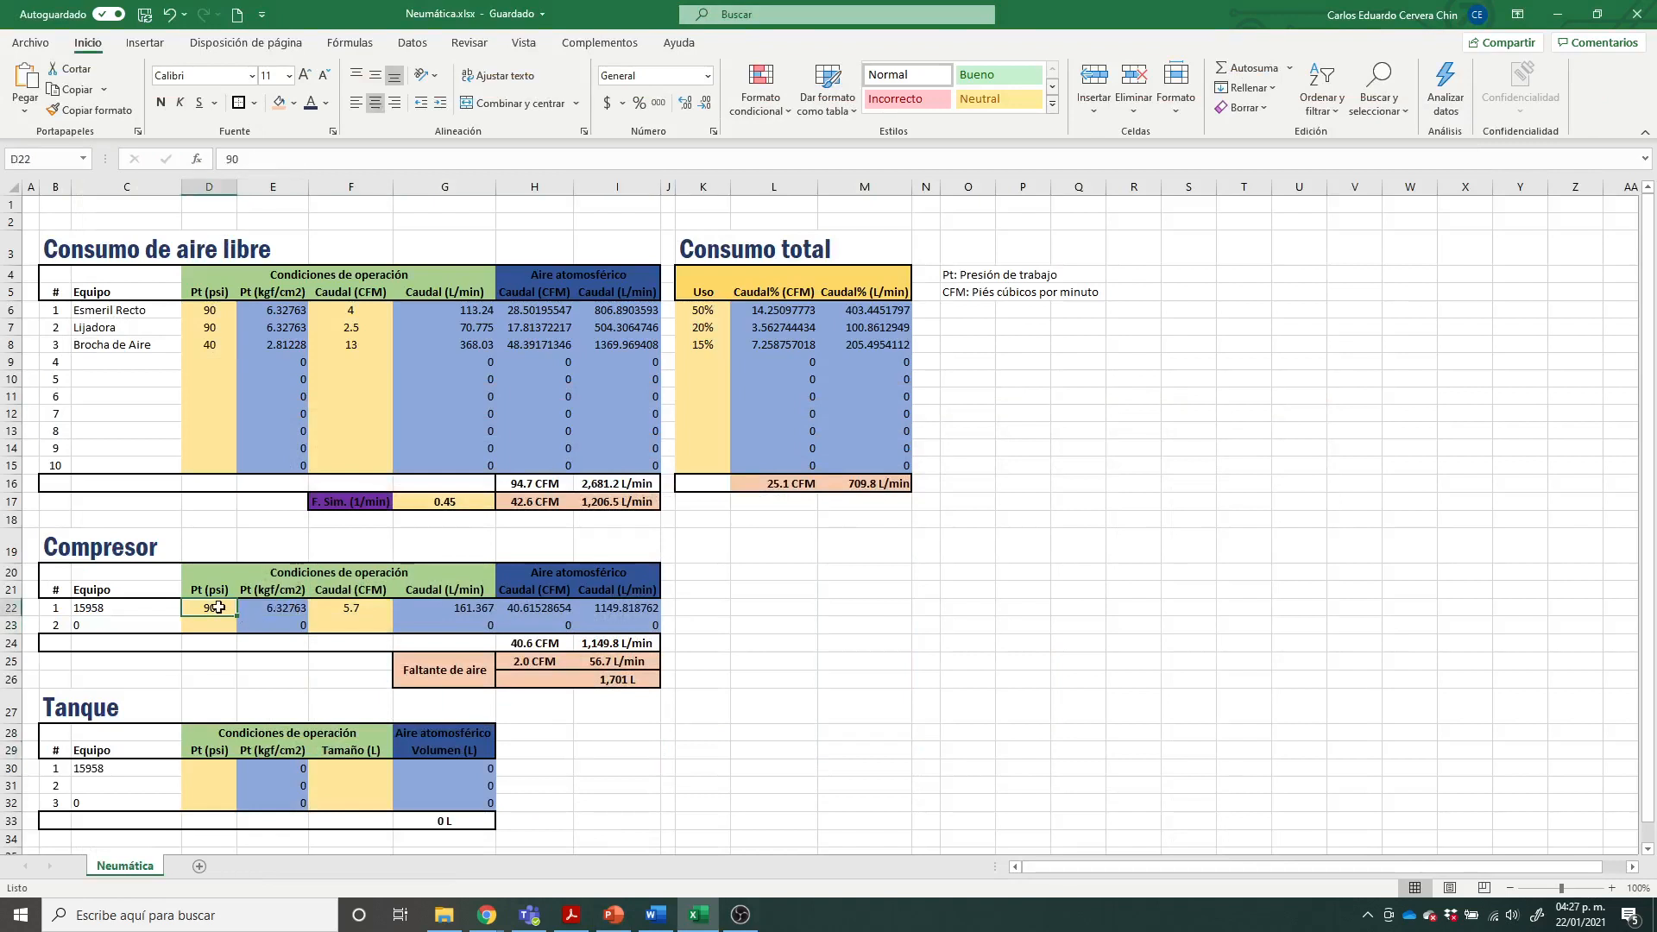
pyautogui.click(278, 610)
pyautogui.click(372, 610)
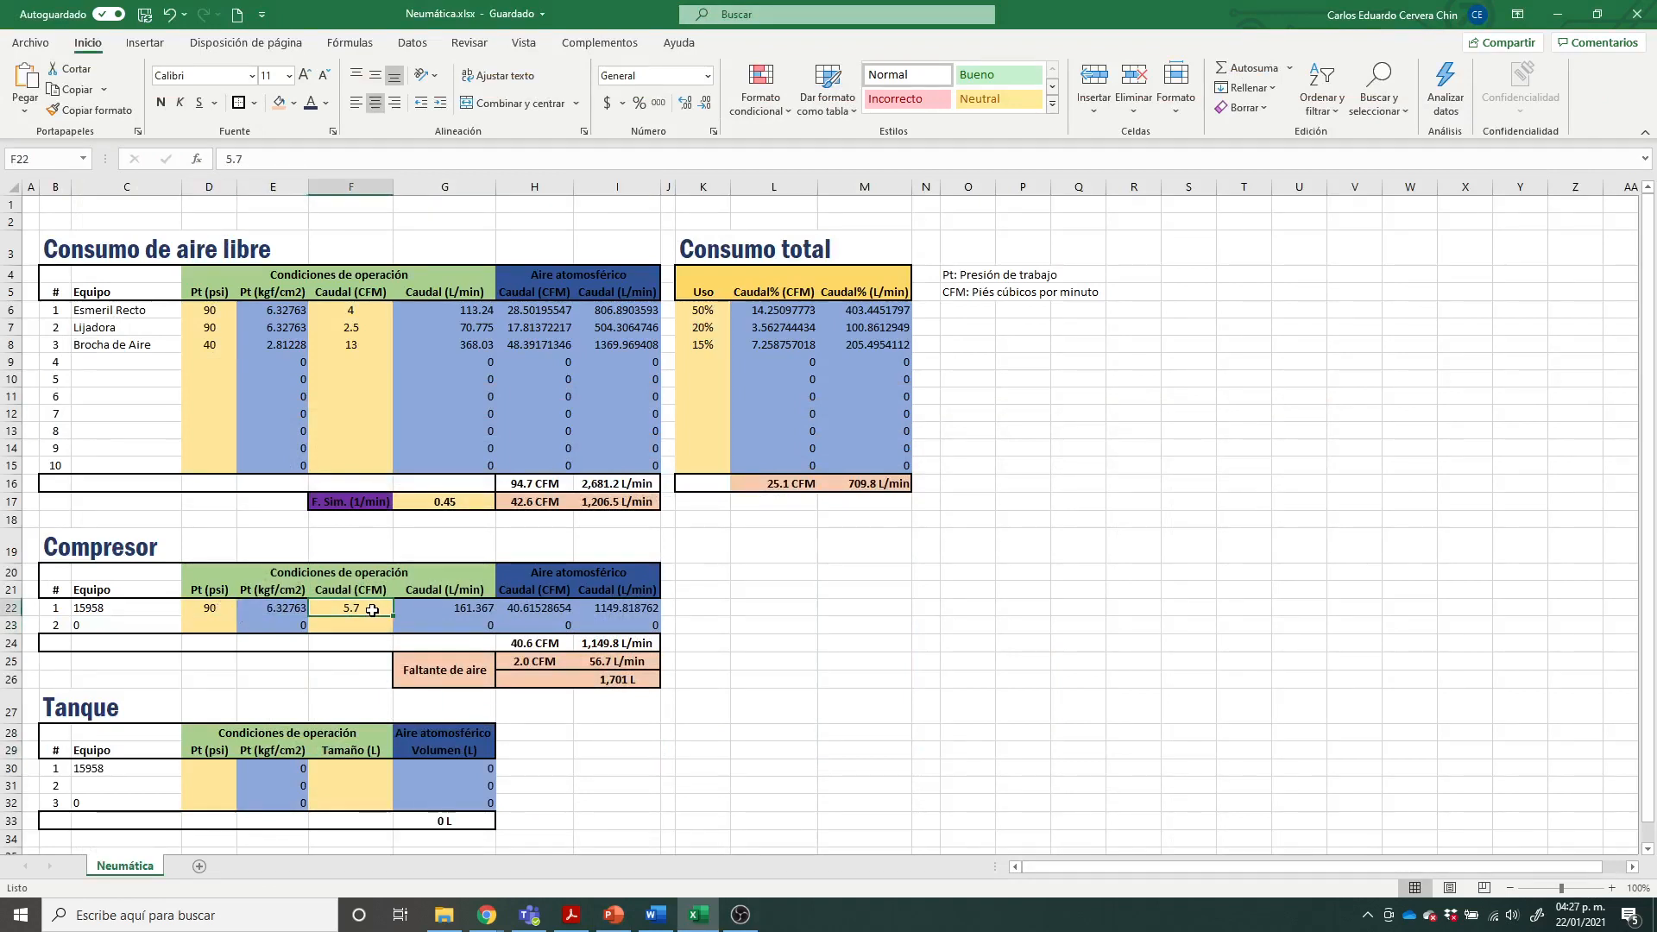
pyautogui.click(460, 608)
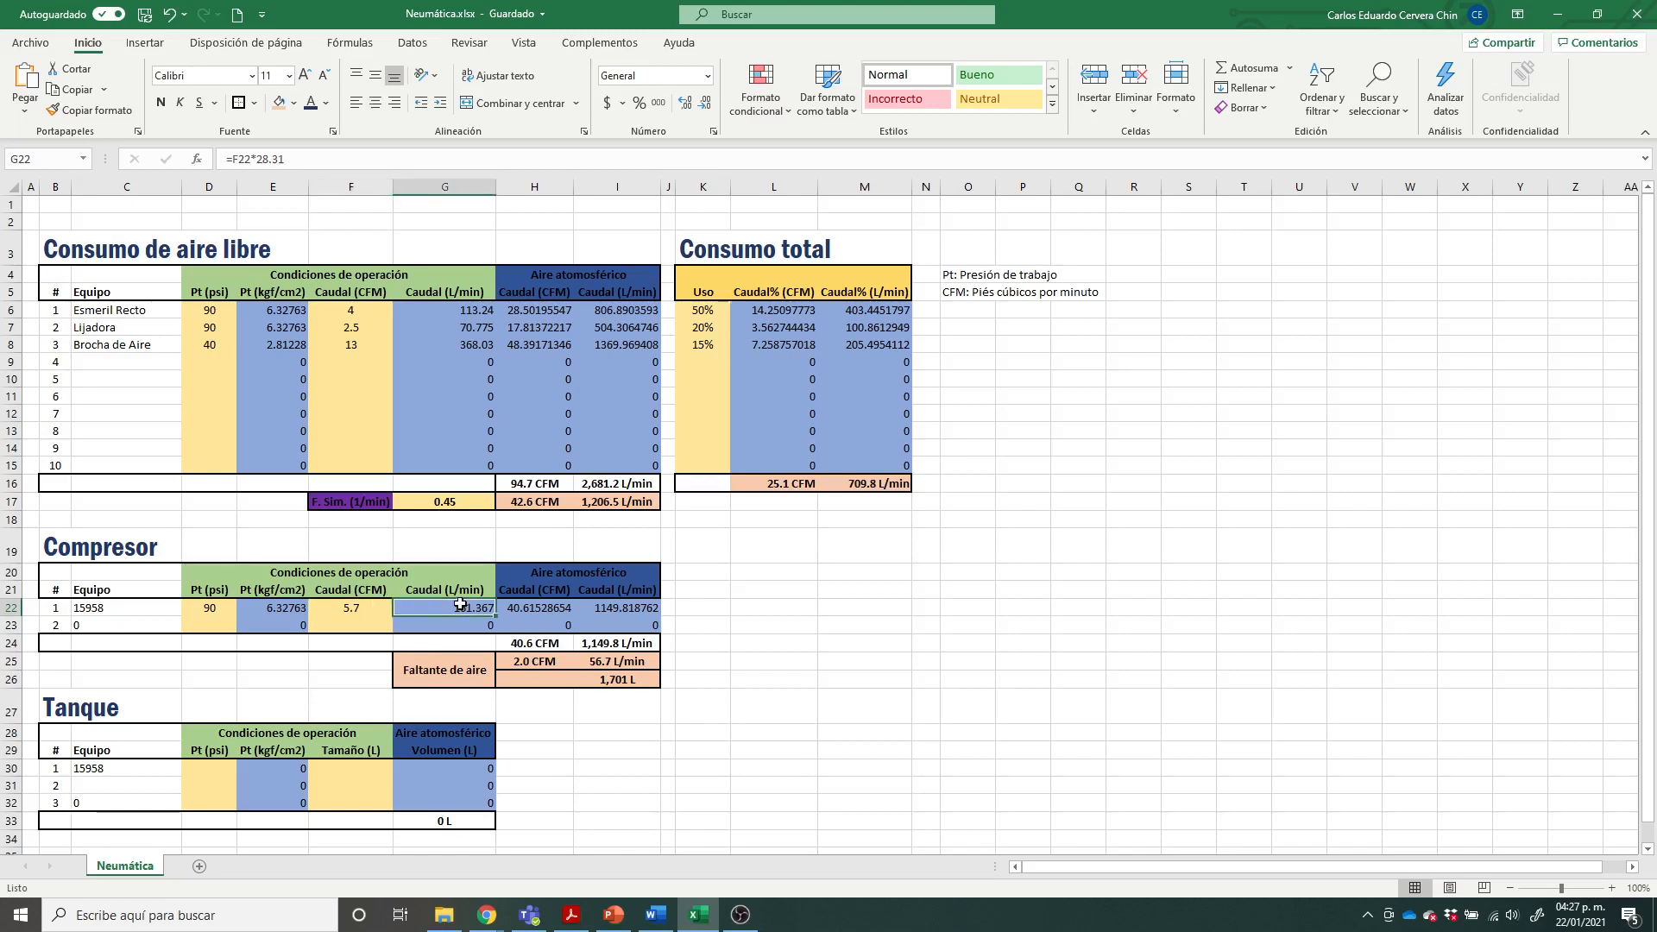
pyautogui.click(889, 679)
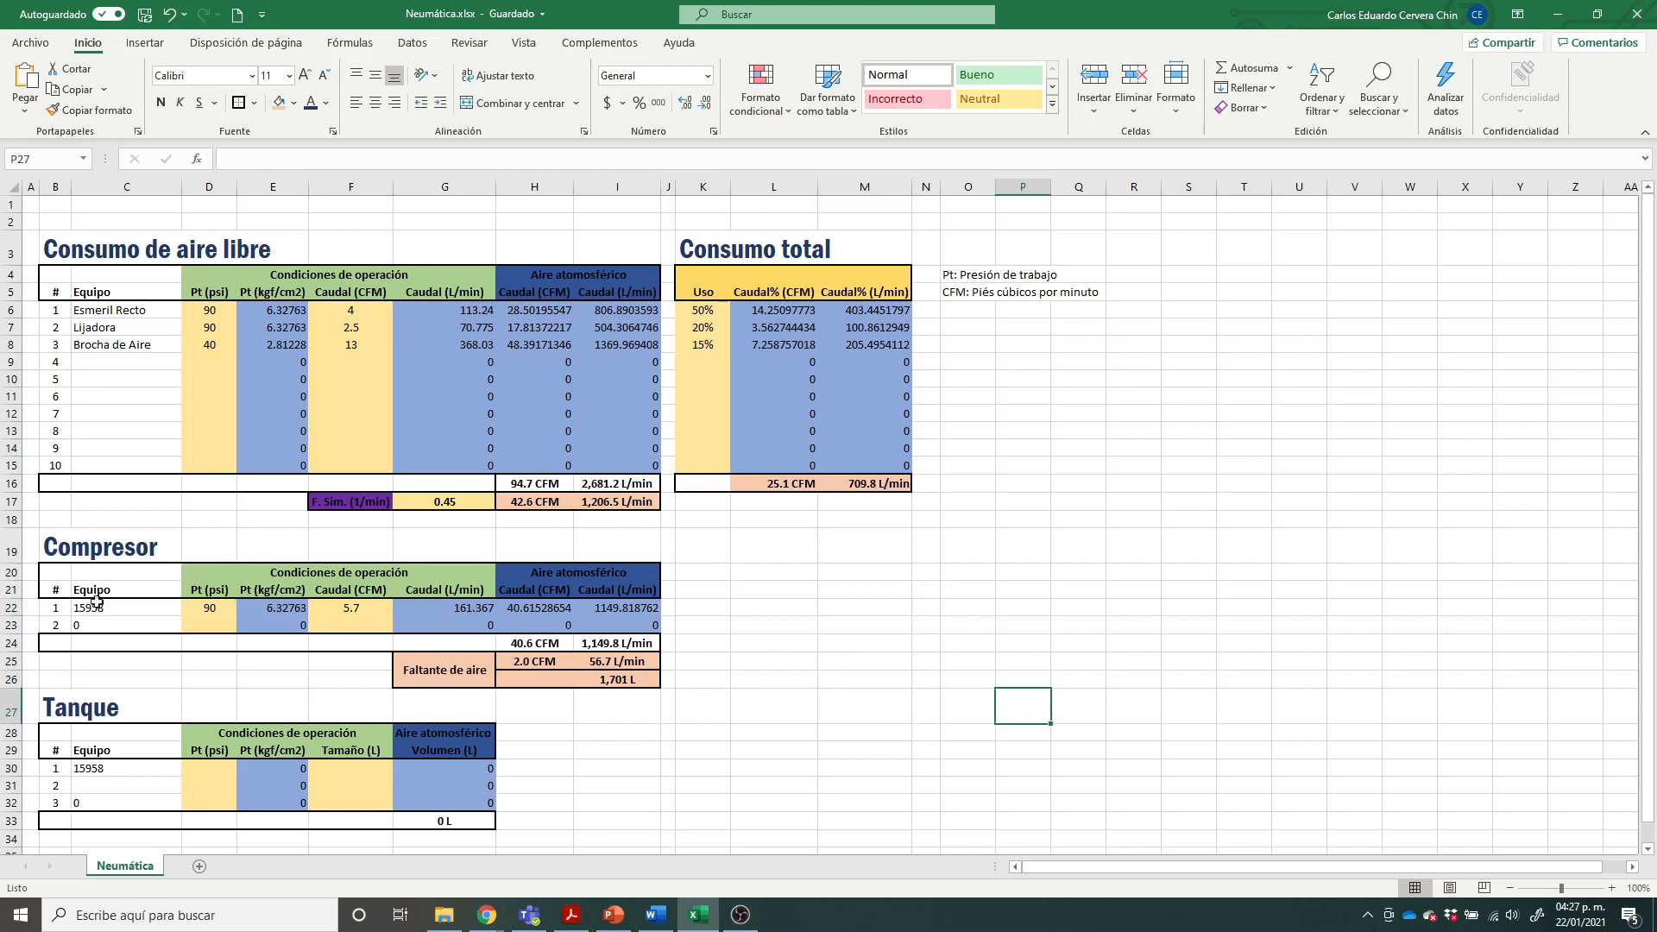
pyautogui.moveTo(56, 611); pyautogui.dragTo(634, 623)
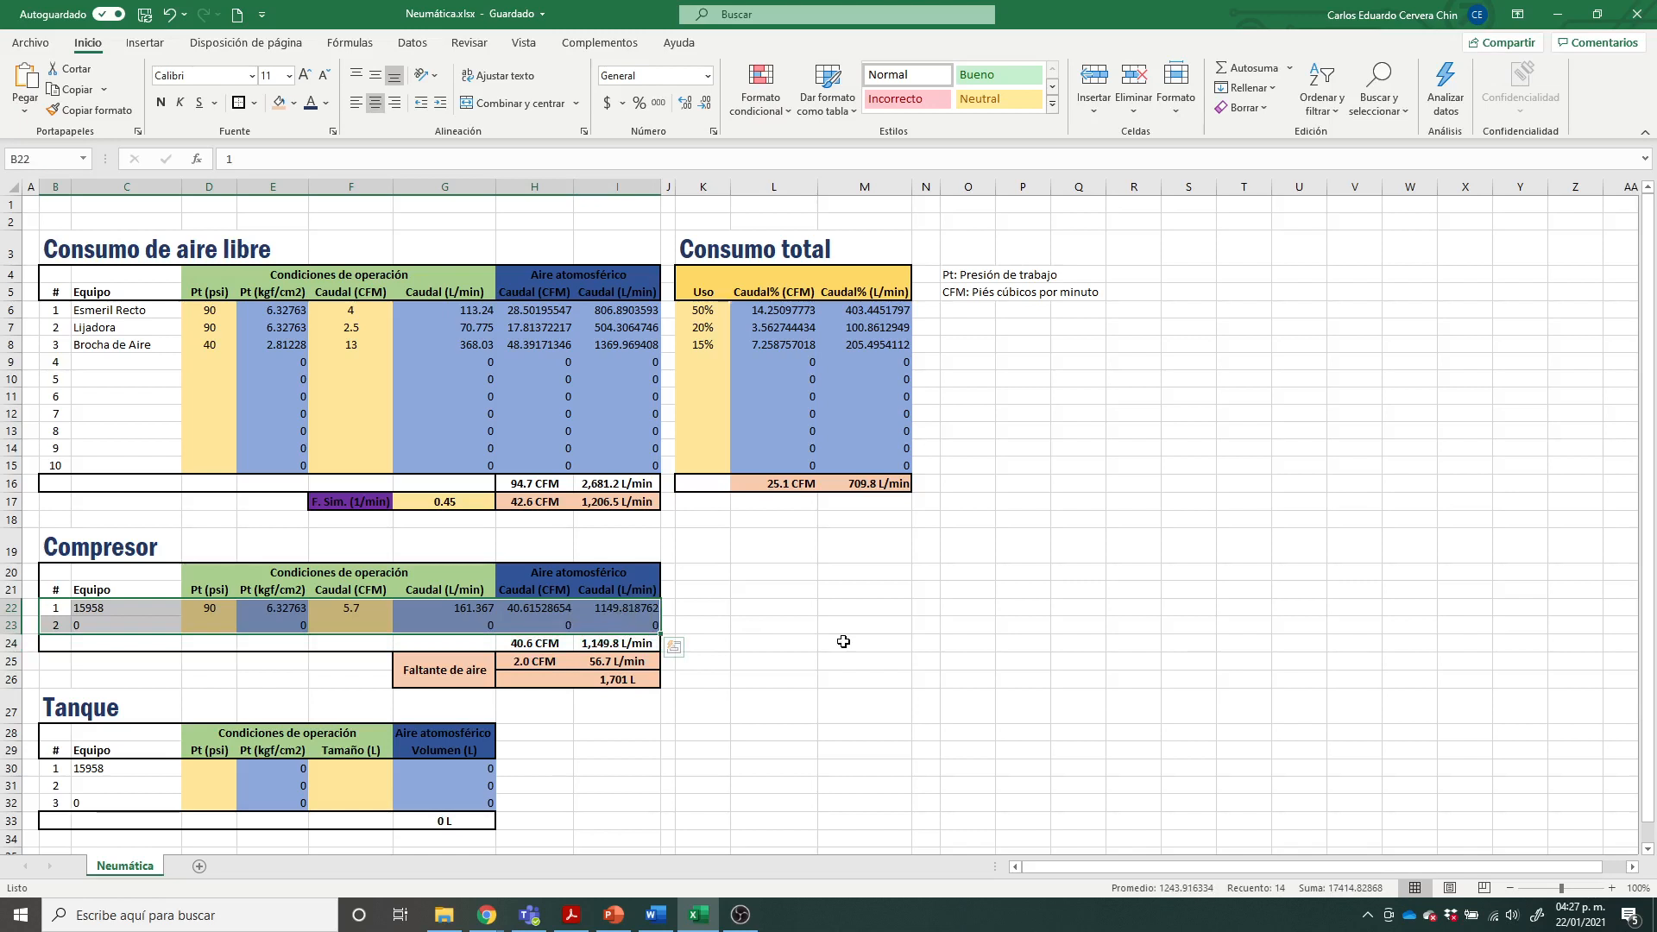
pyautogui.click(822, 643)
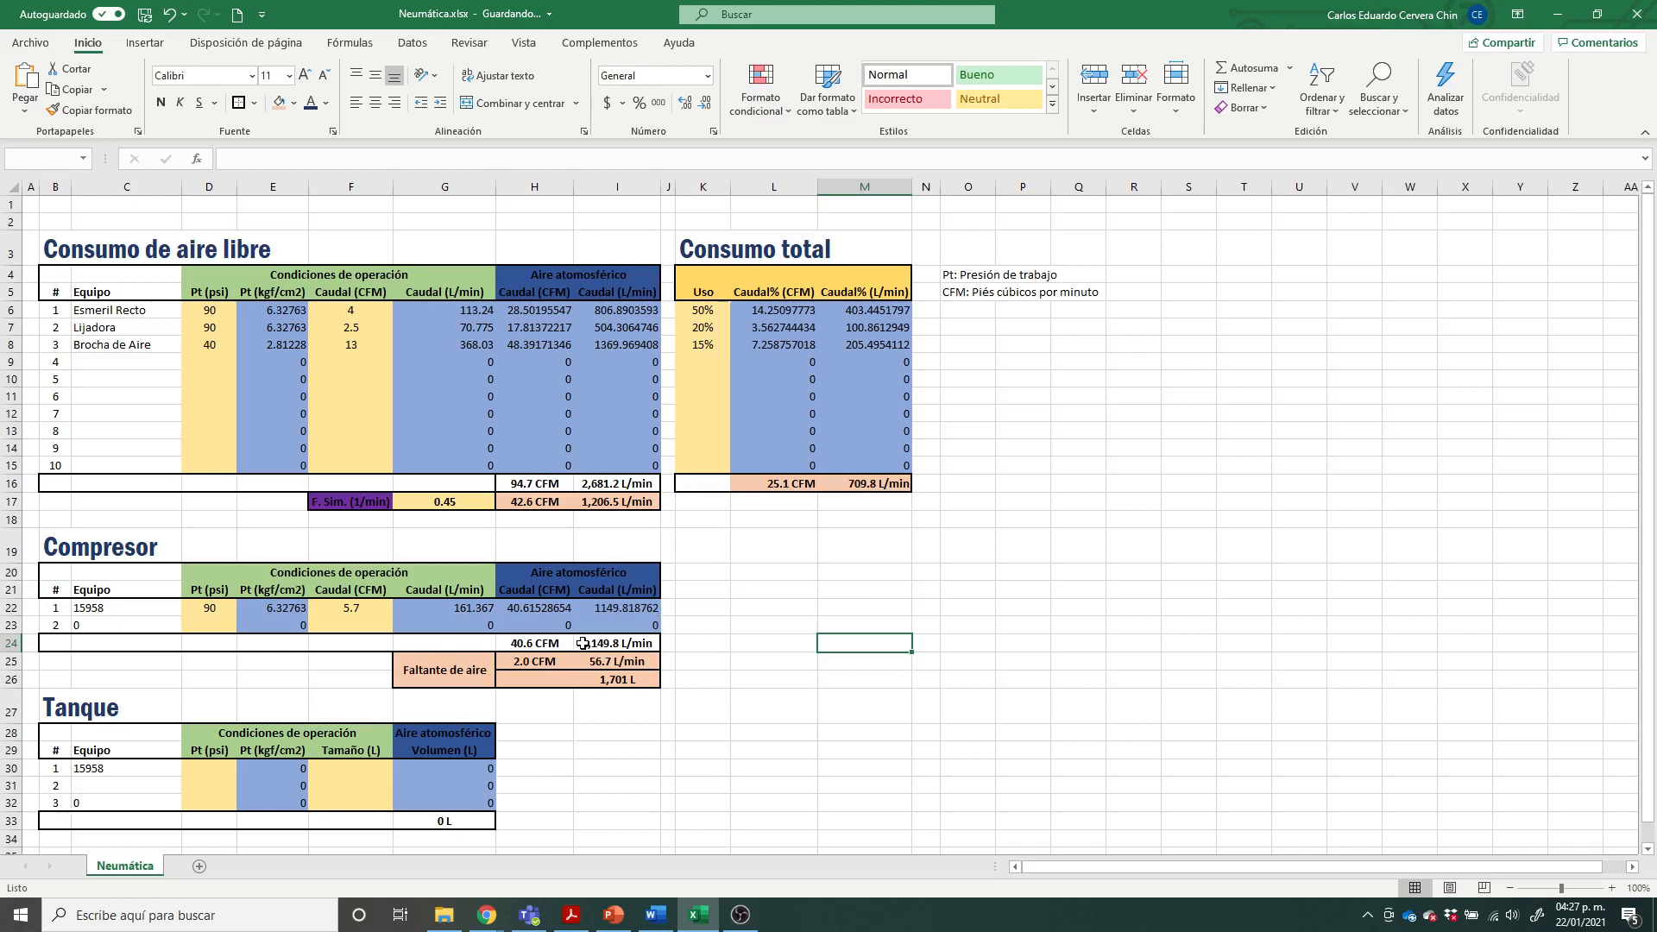
# Step: Compare the Compresor table's total atmospheric flows with the first compressor's operating pressure and rated CFM
pyautogui.click(584, 644)
pyautogui.click(555, 643)
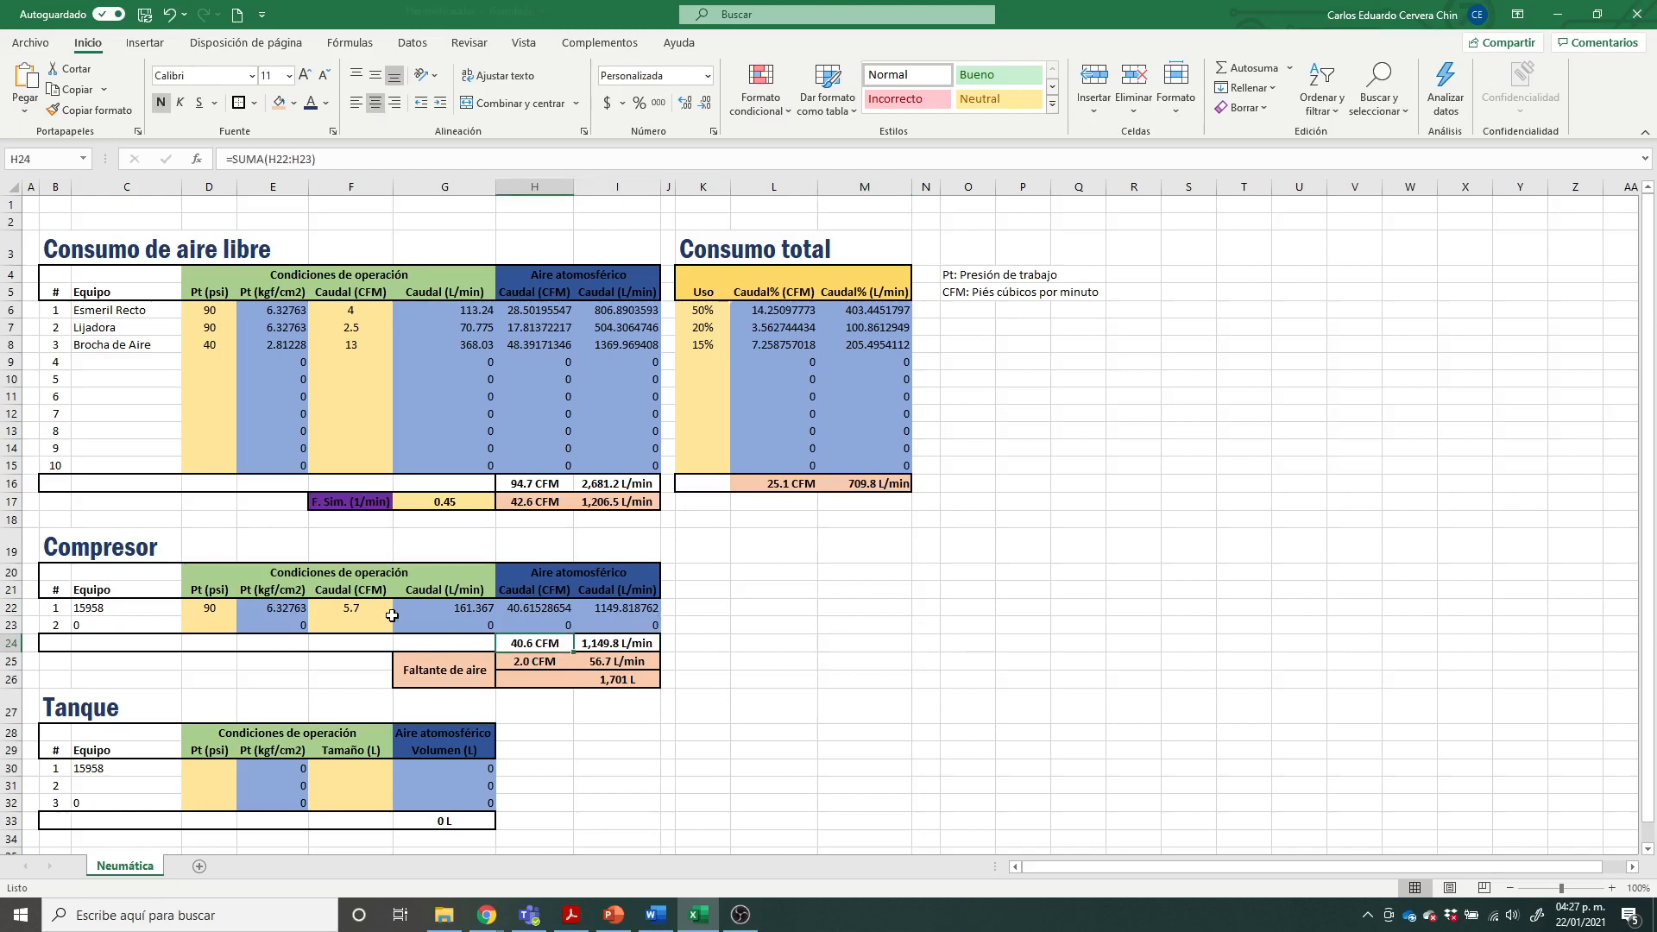
pyautogui.moveTo(215, 606); pyautogui.dragTo(364, 609)
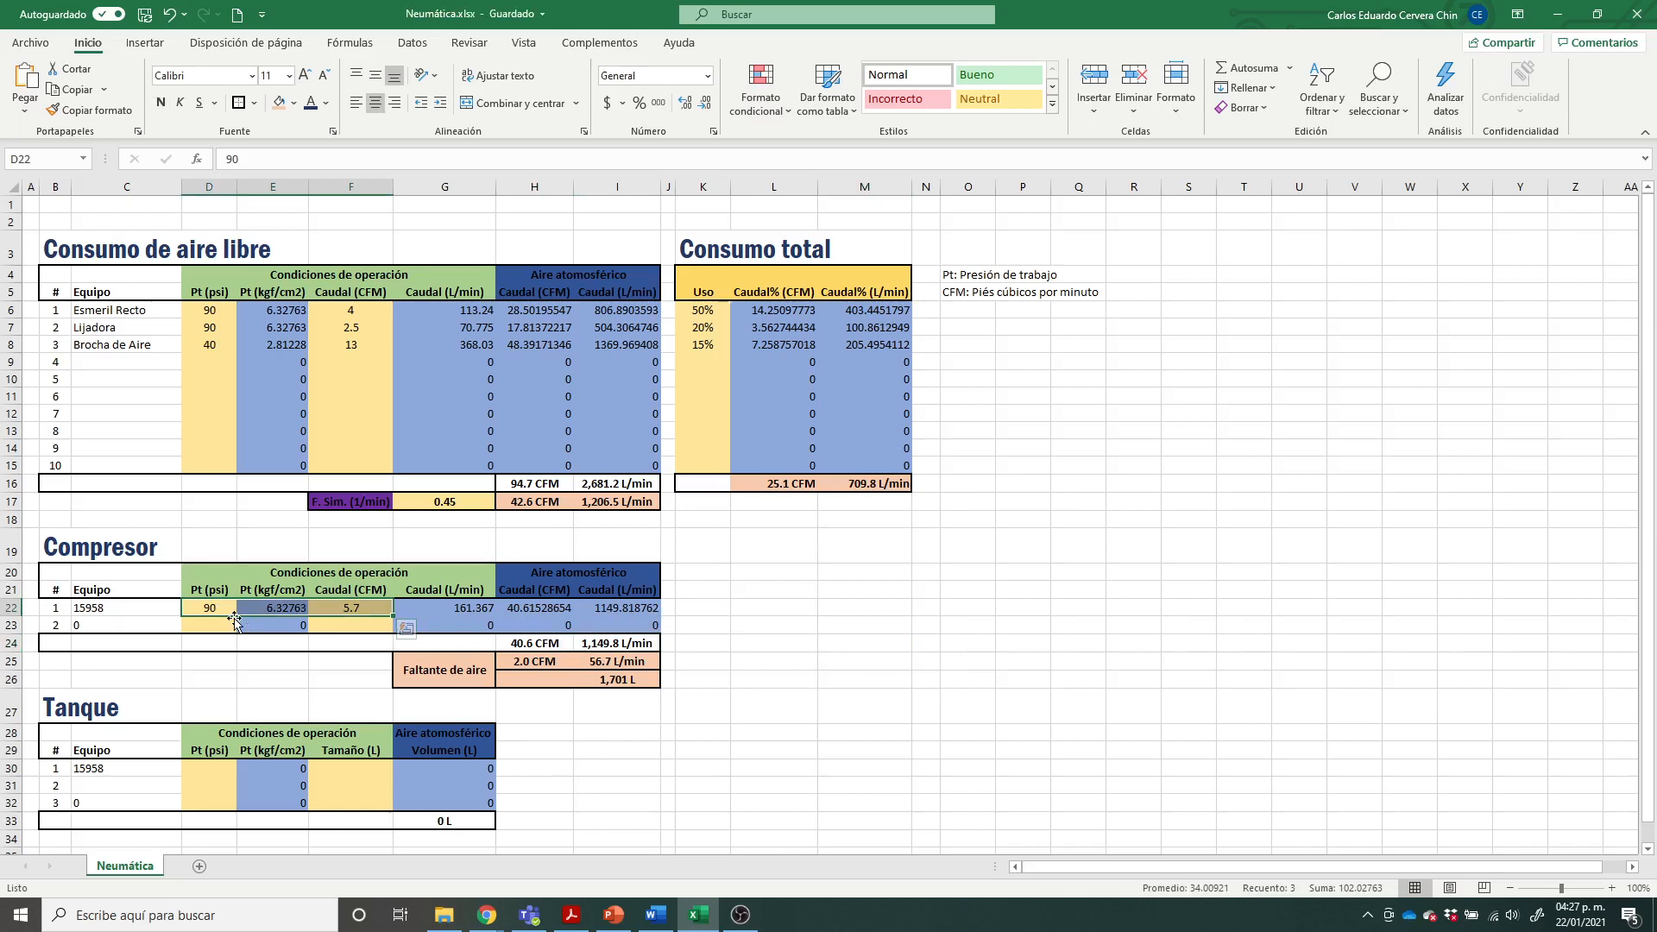
pyautogui.click(361, 609)
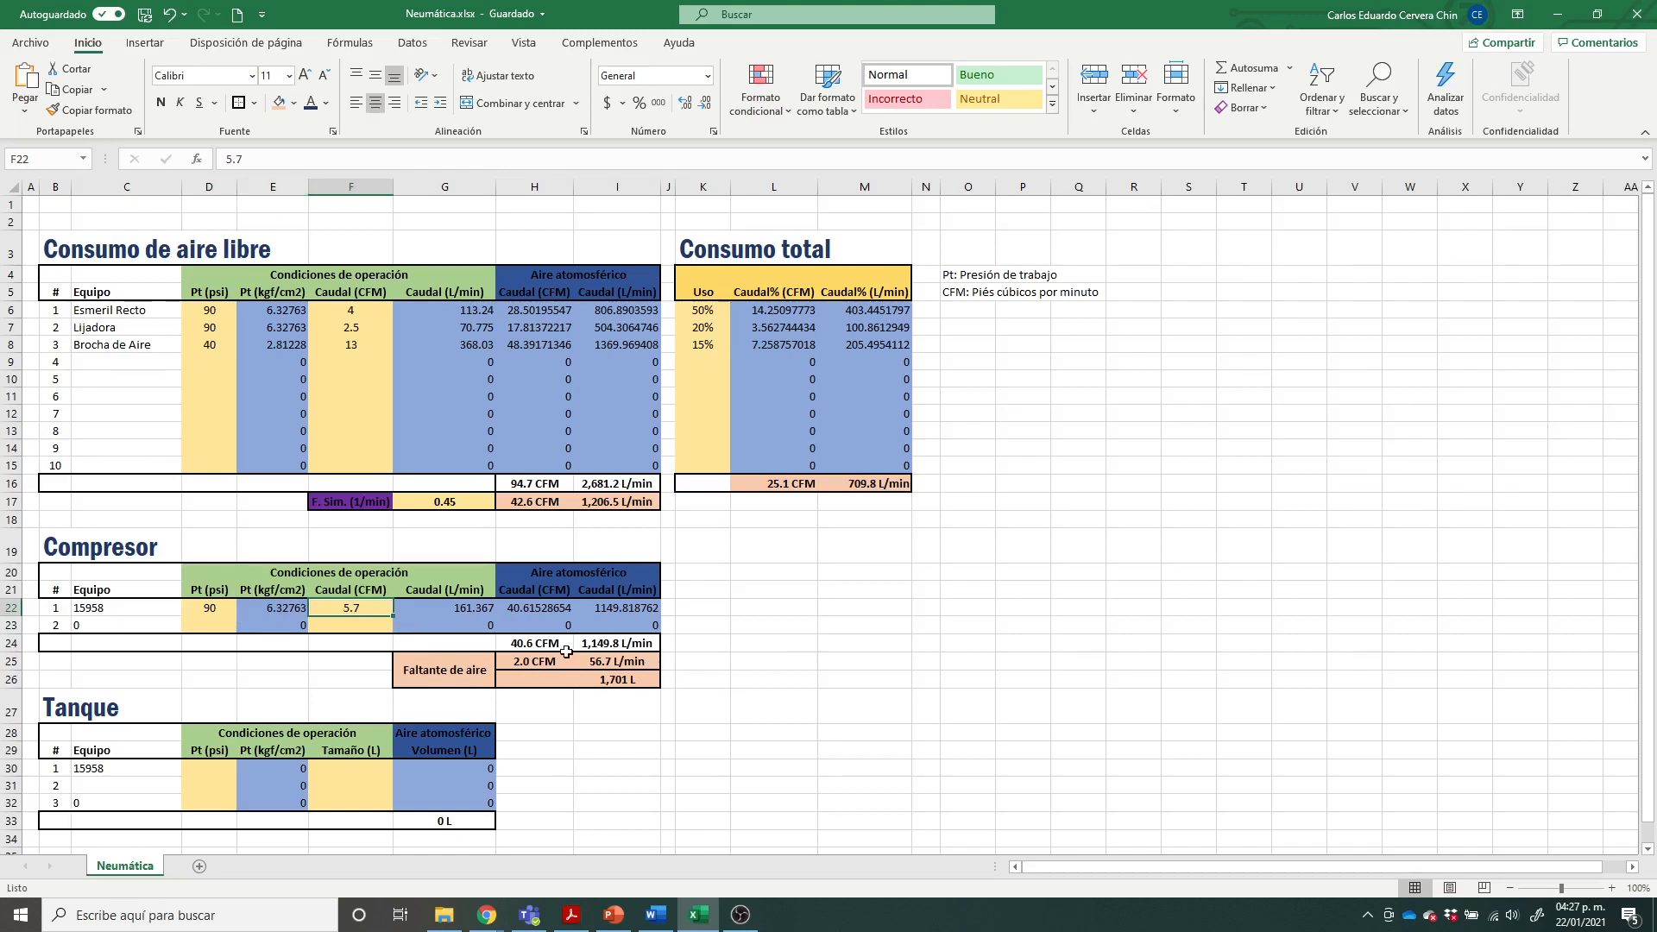
pyautogui.moveTo(563, 643); pyautogui.dragTo(613, 646)
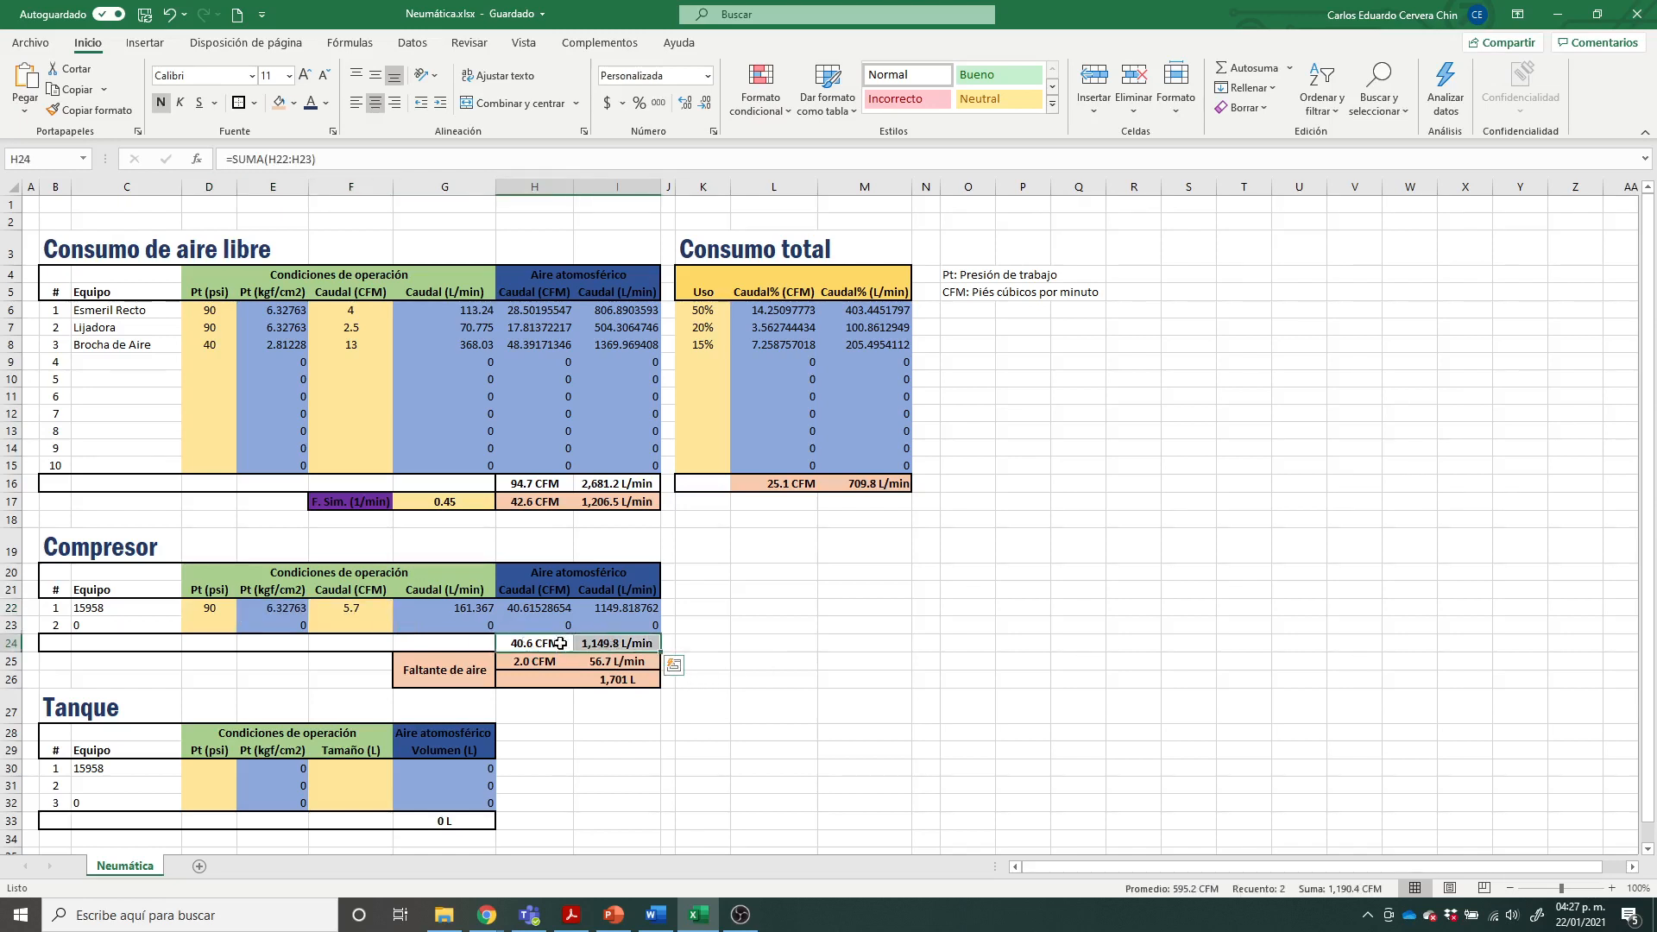
pyautogui.click(940, 701)
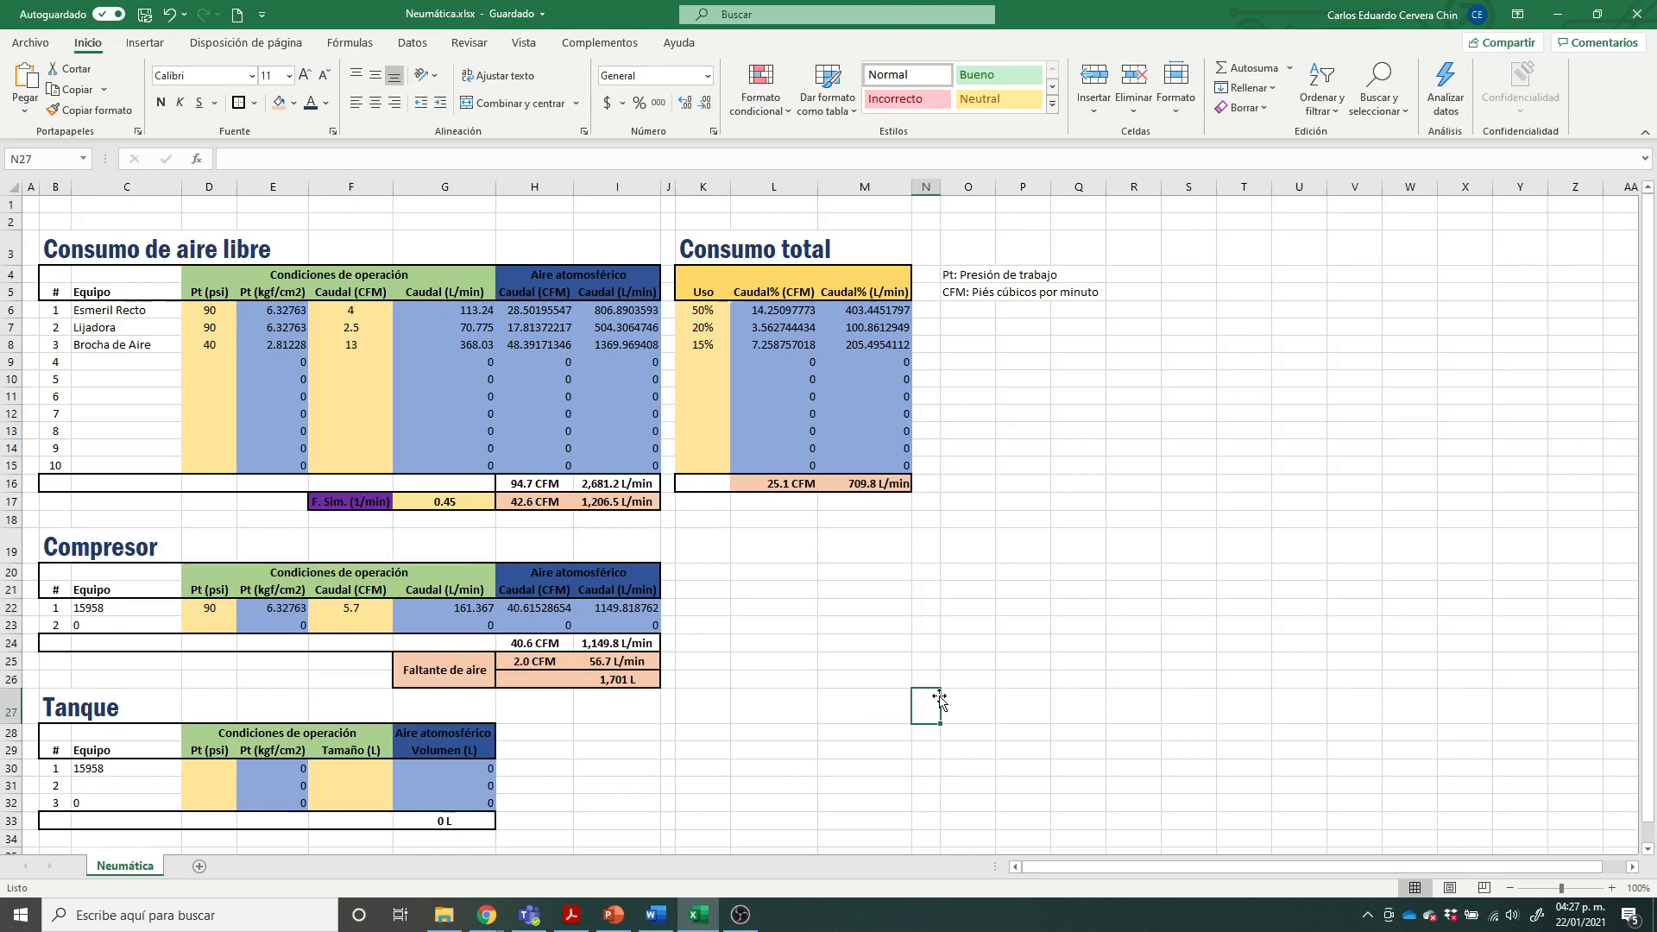
pyautogui.click(567, 639)
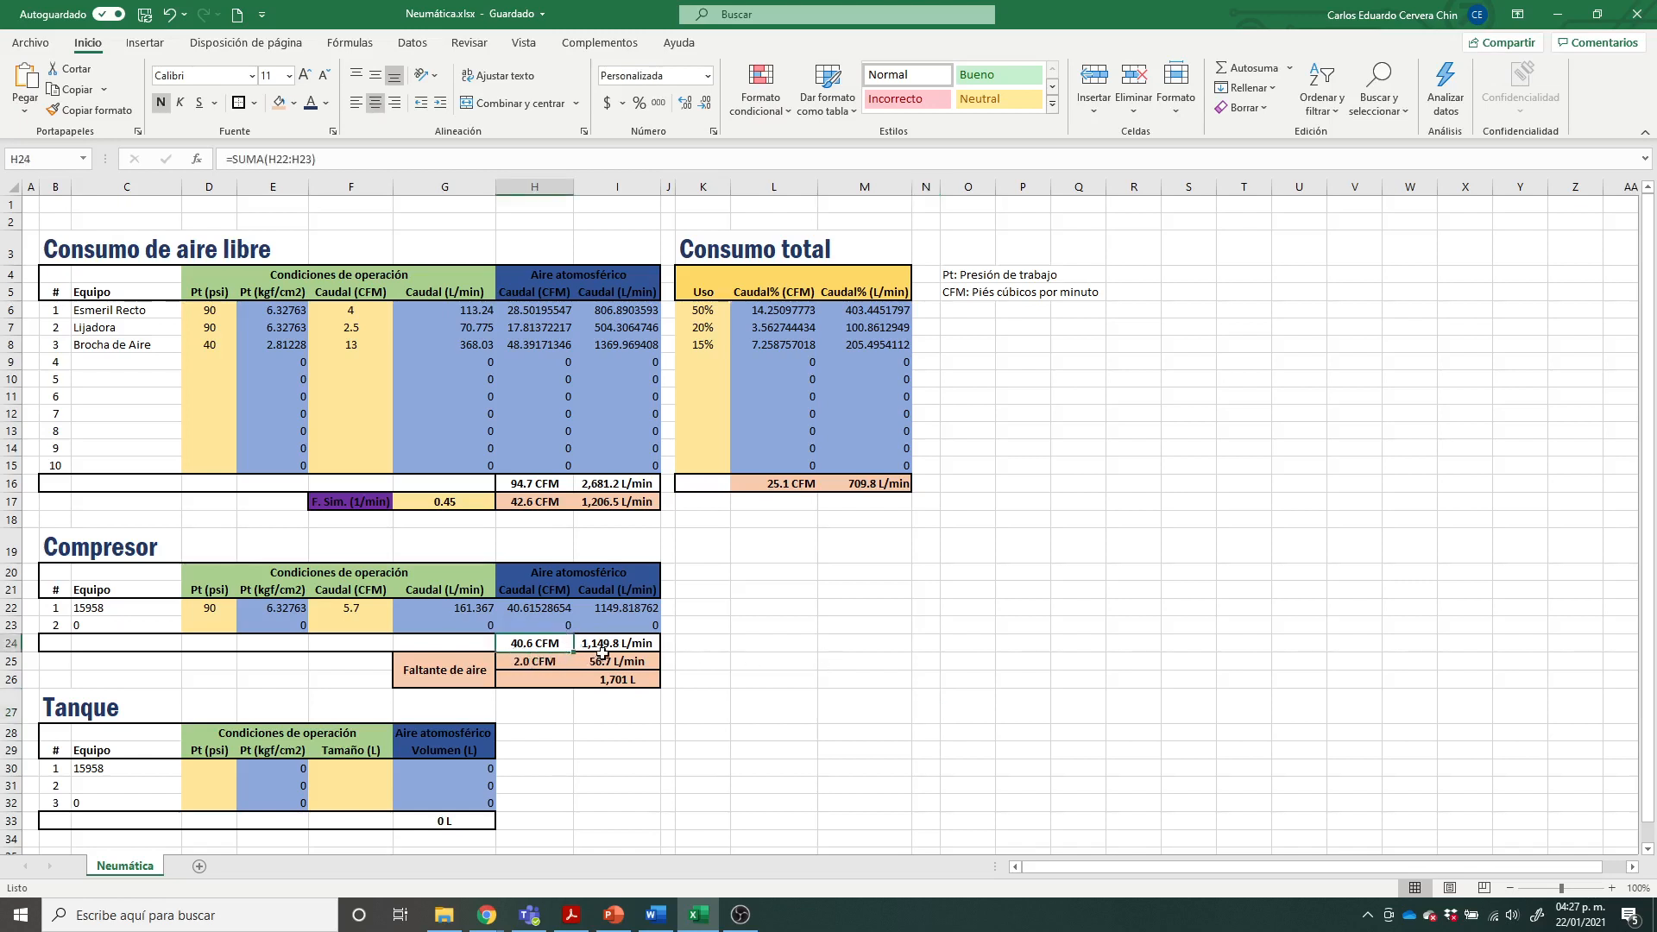
pyautogui.click(758, 661)
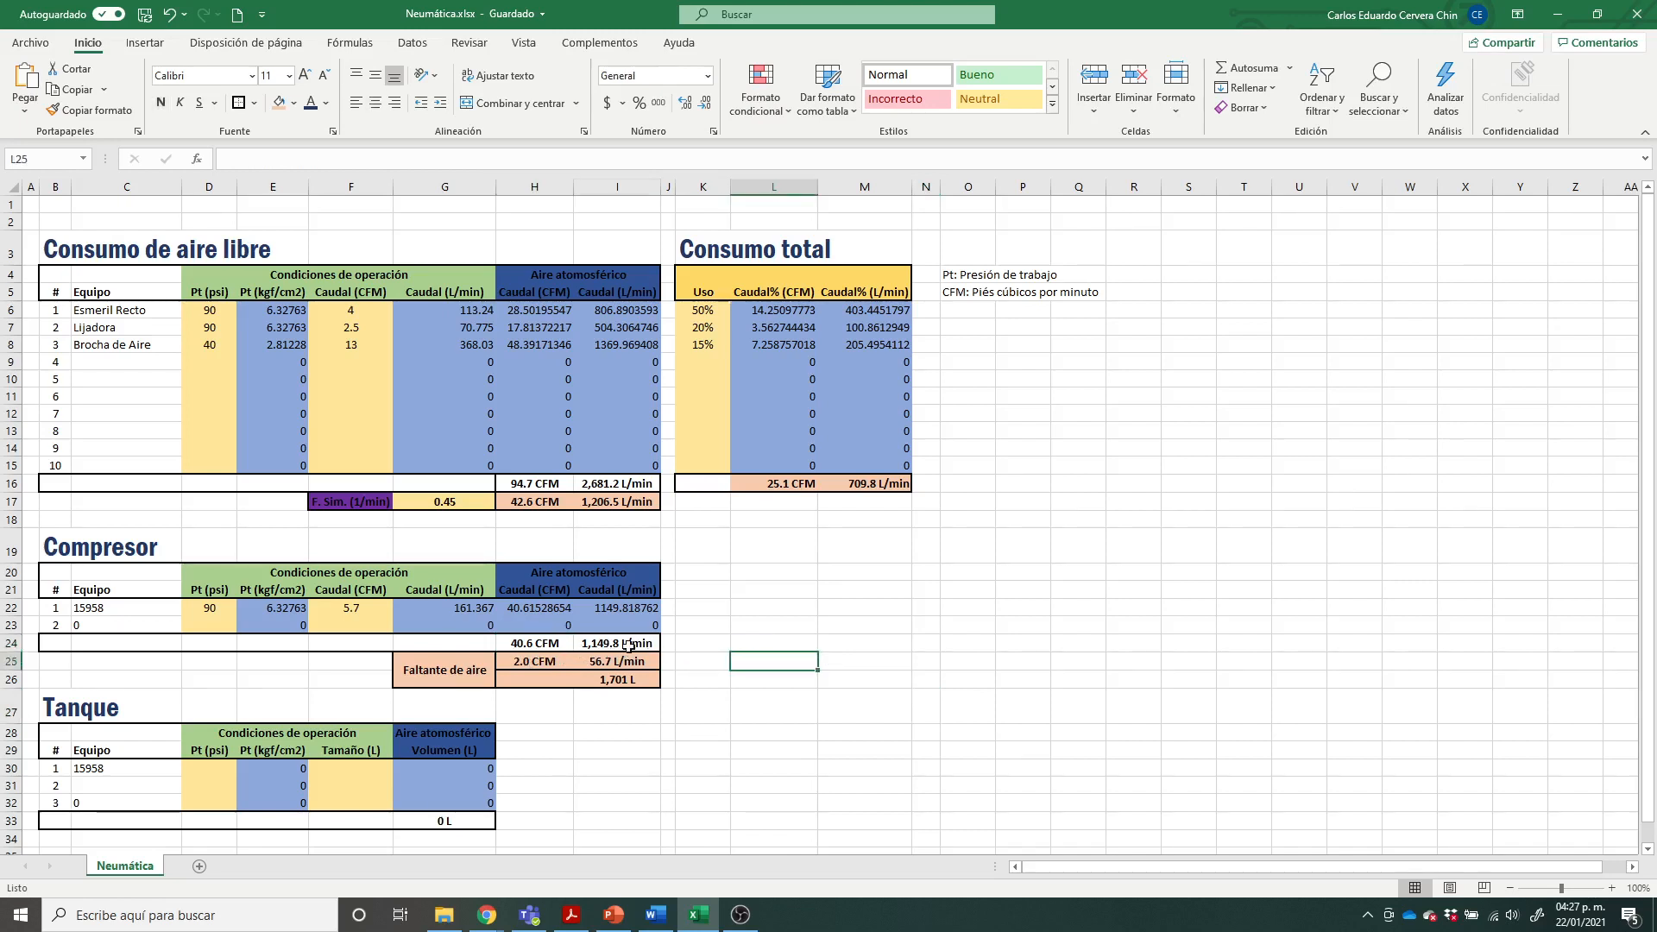
pyautogui.click(549, 645)
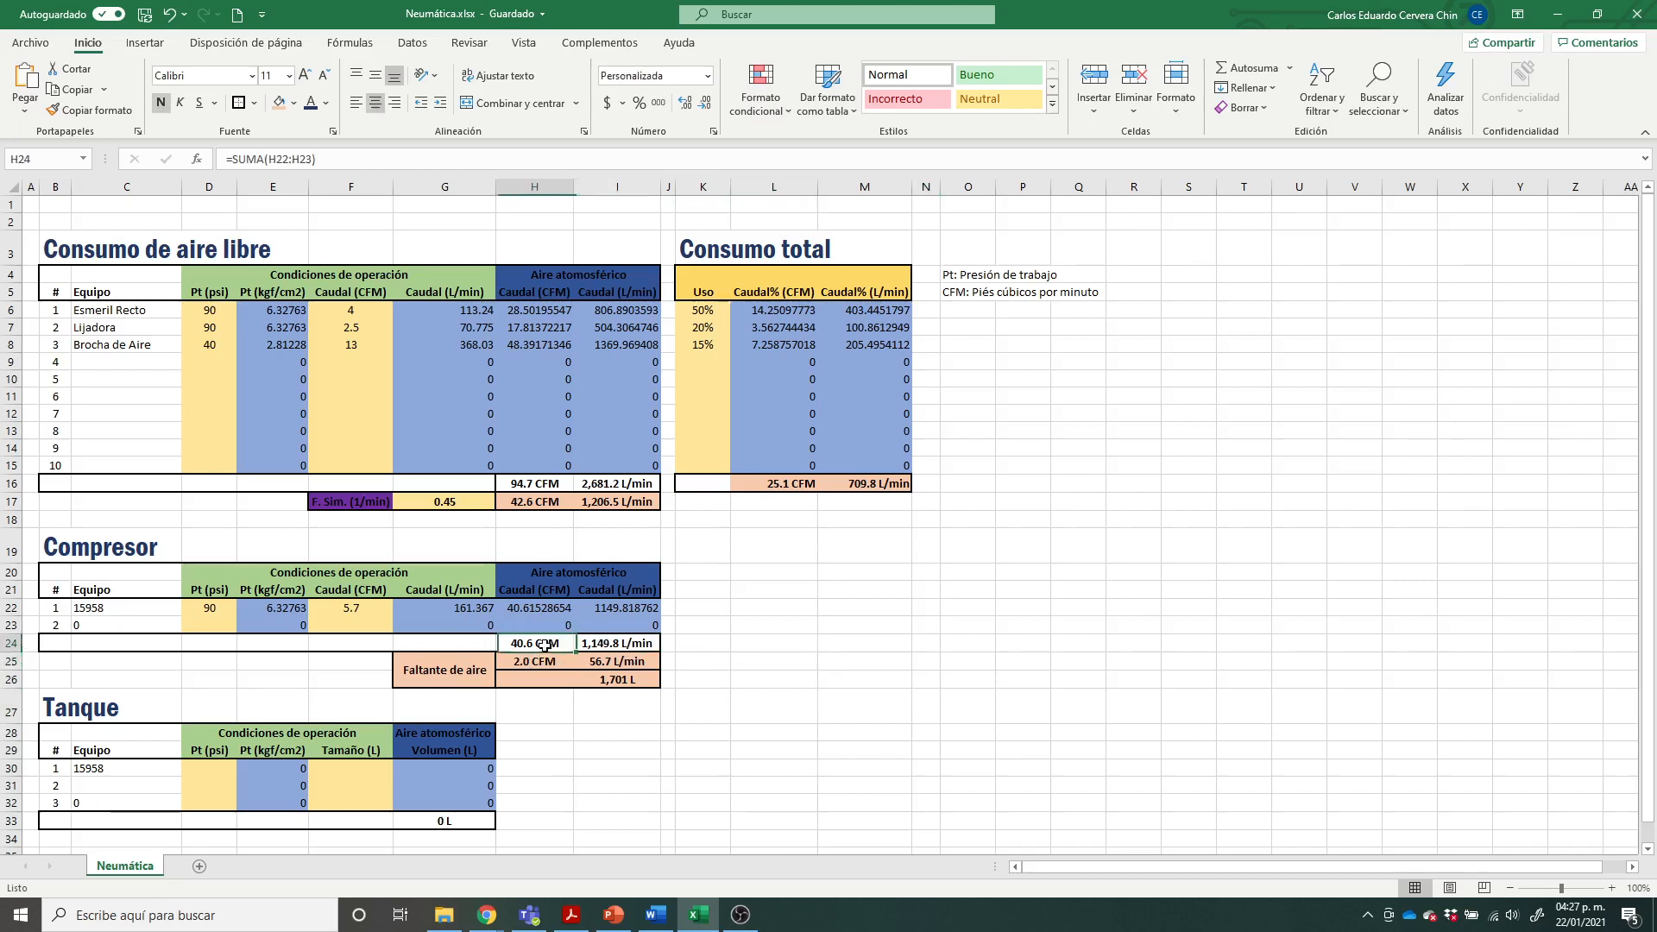
pyautogui.click(347, 607)
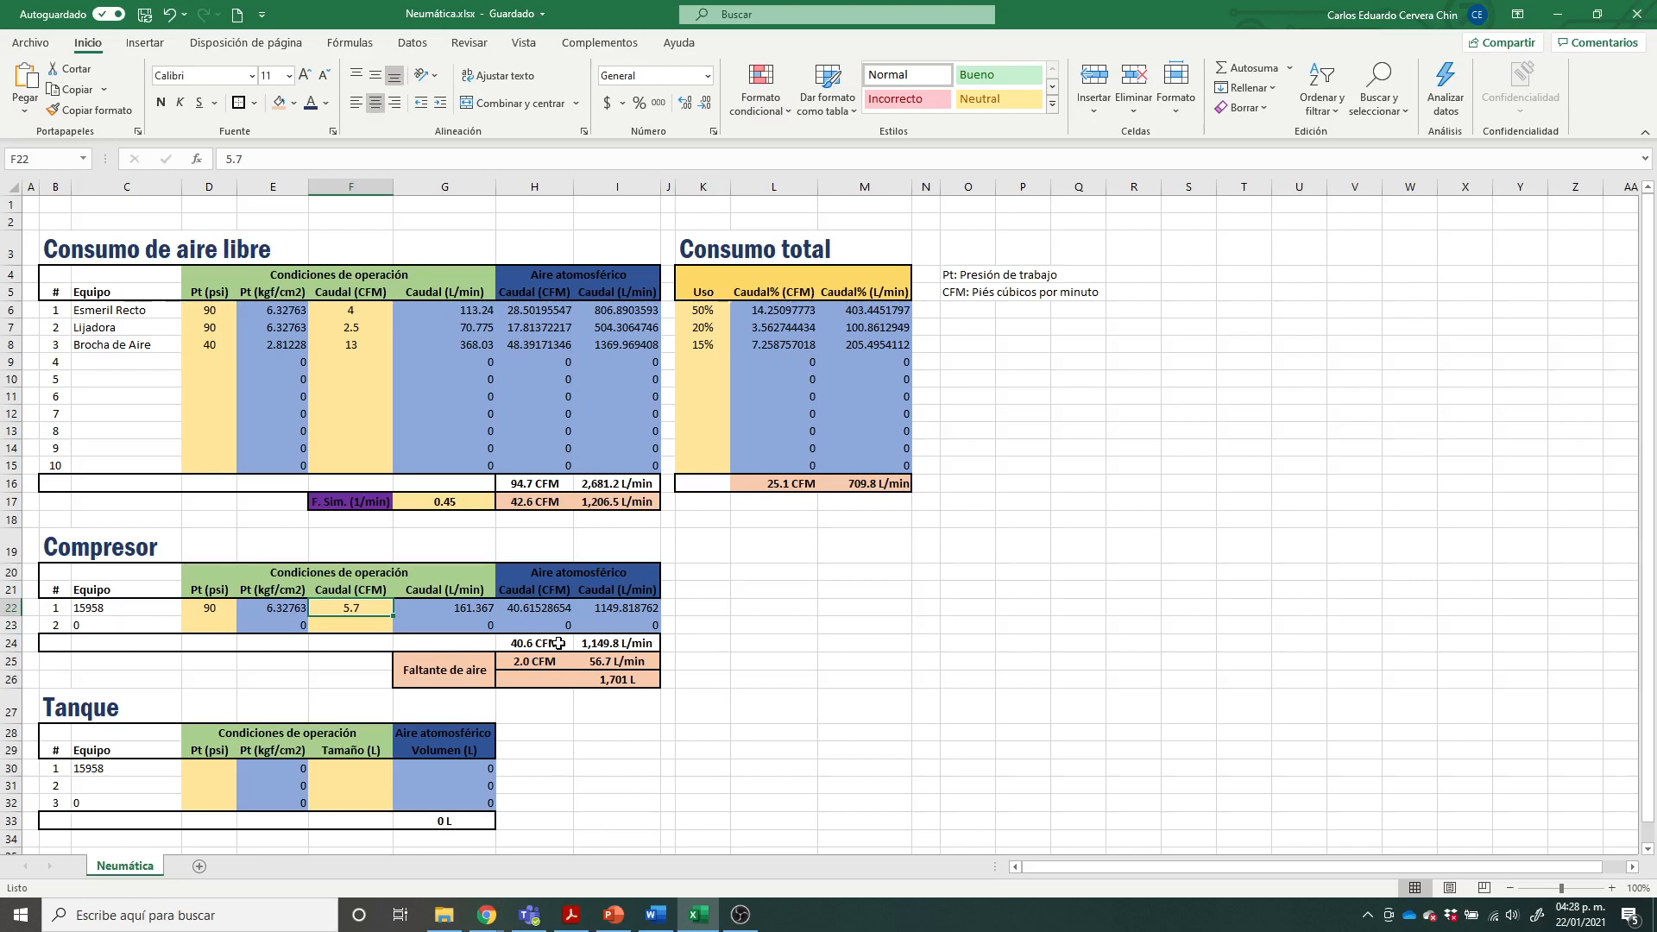
pyautogui.click(796, 661)
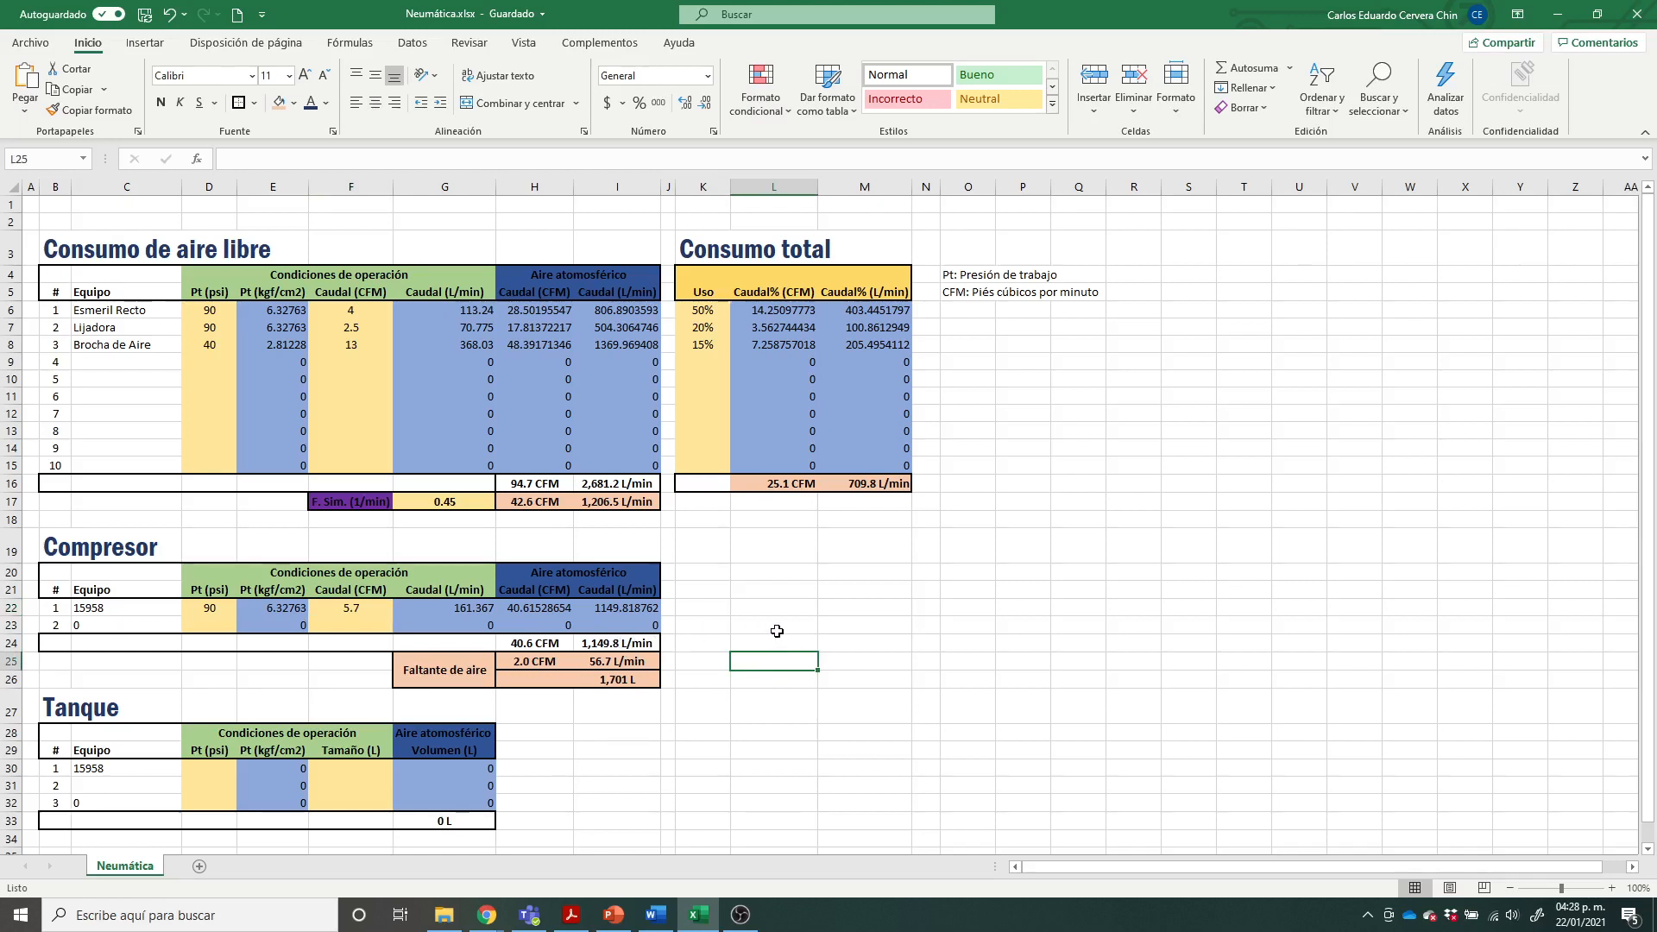
# Step: Compare the L/min sum in Consumo total with the Compresor table's total L/min
pyautogui.click(874, 486)
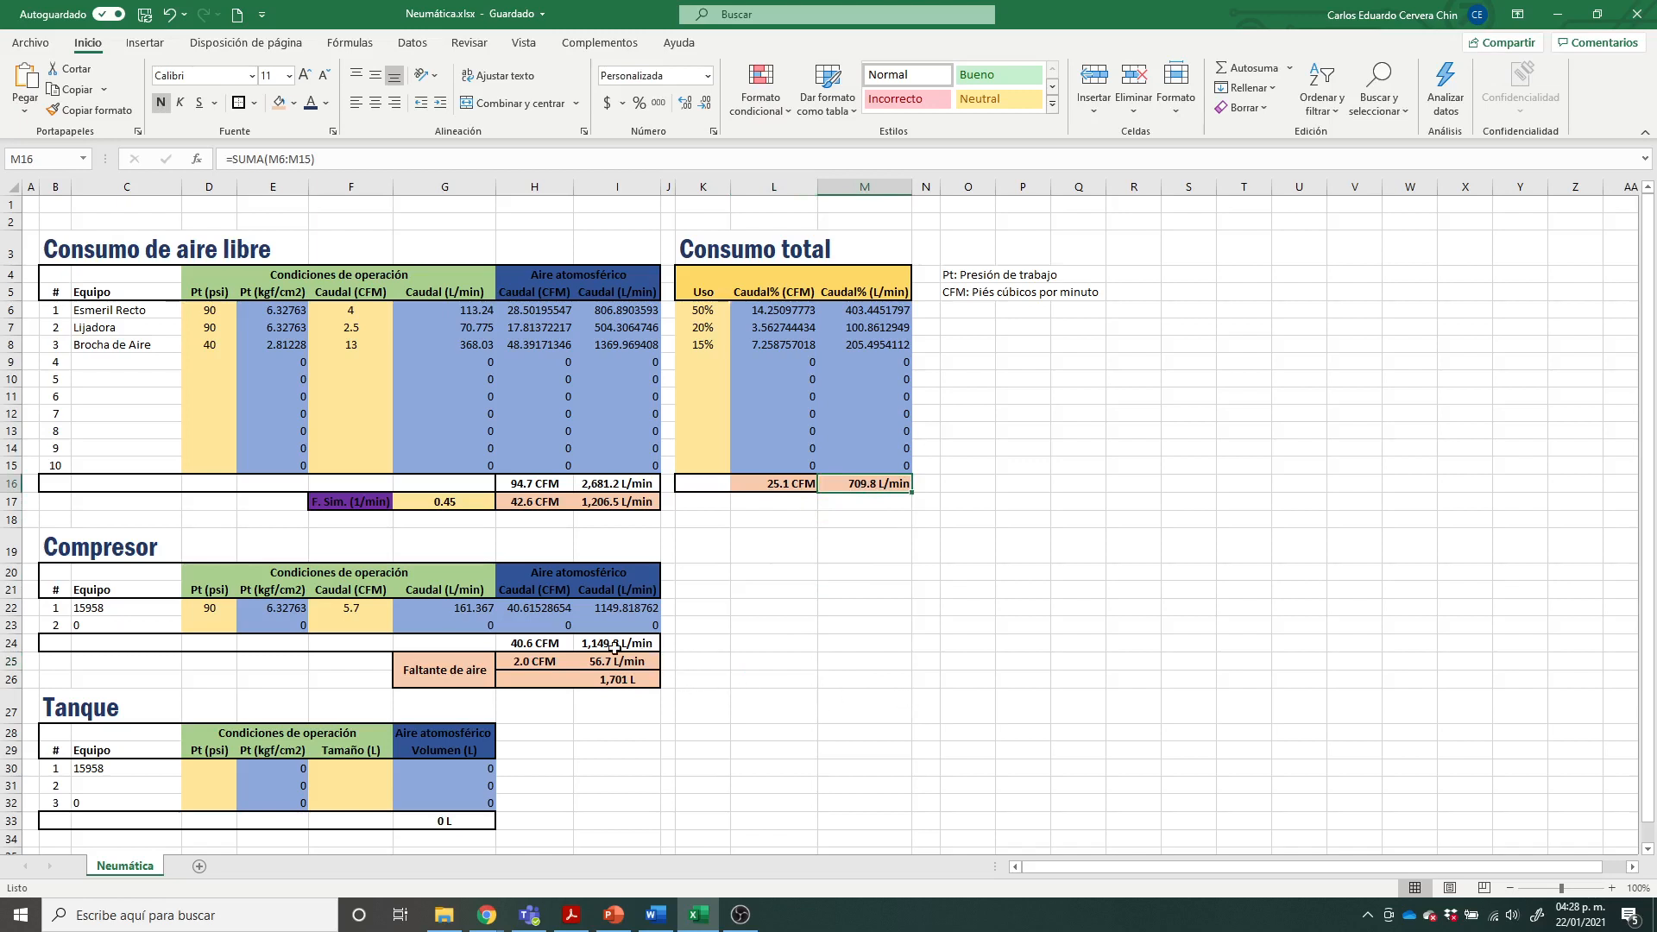
pyautogui.click(620, 645)
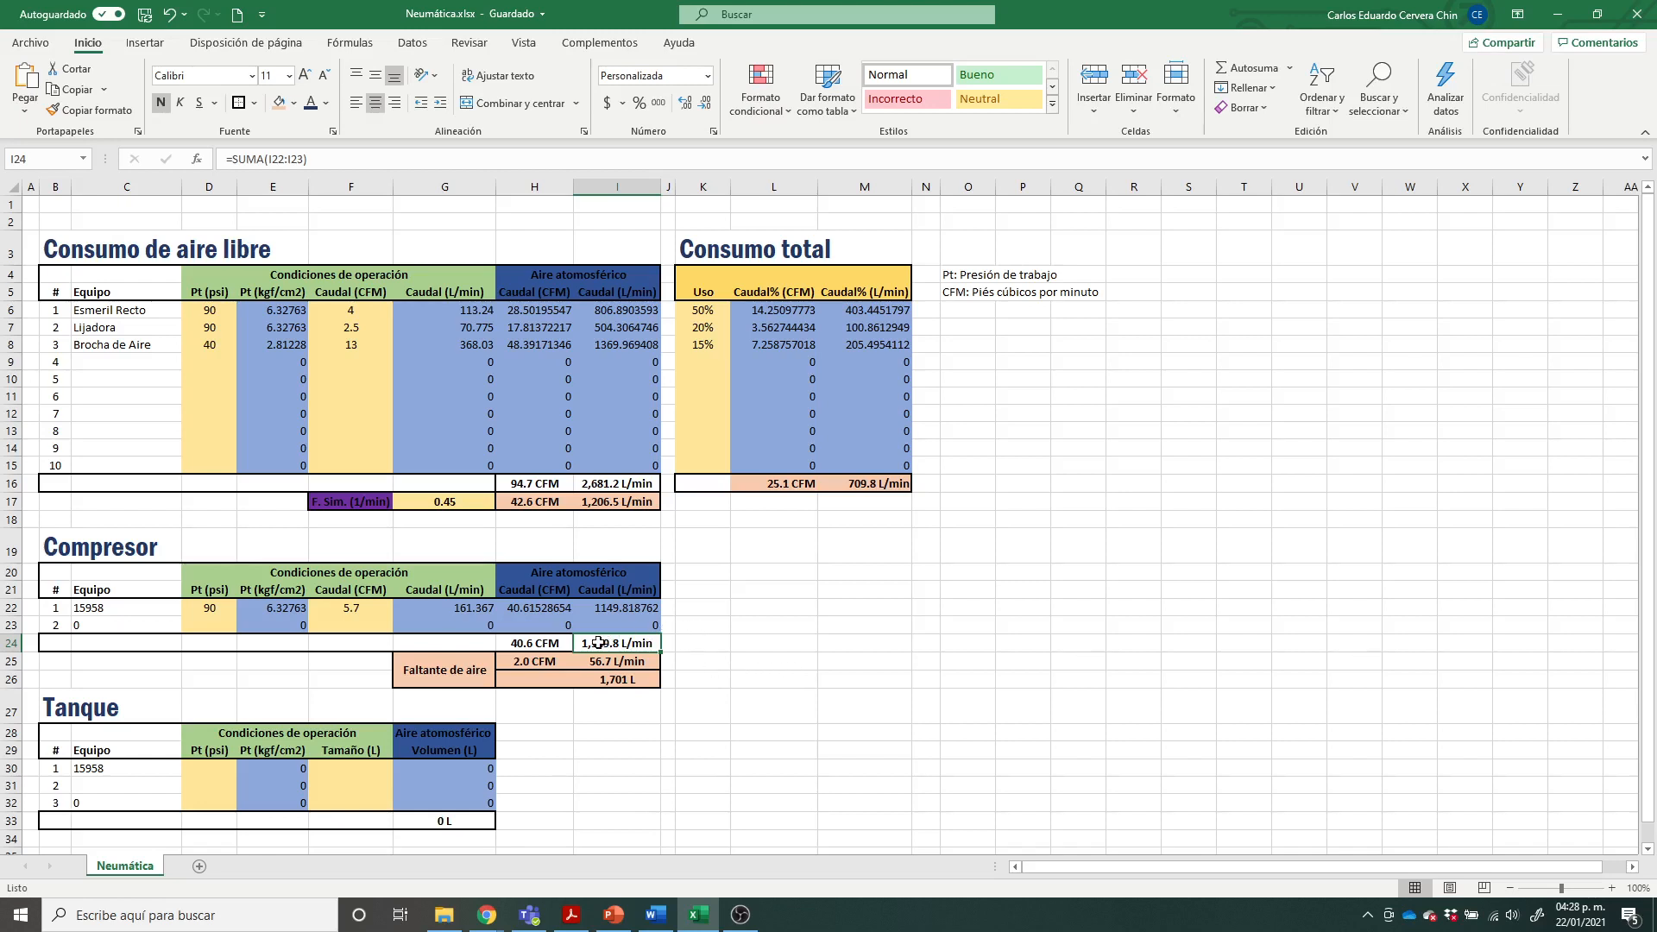
pyautogui.click(883, 481)
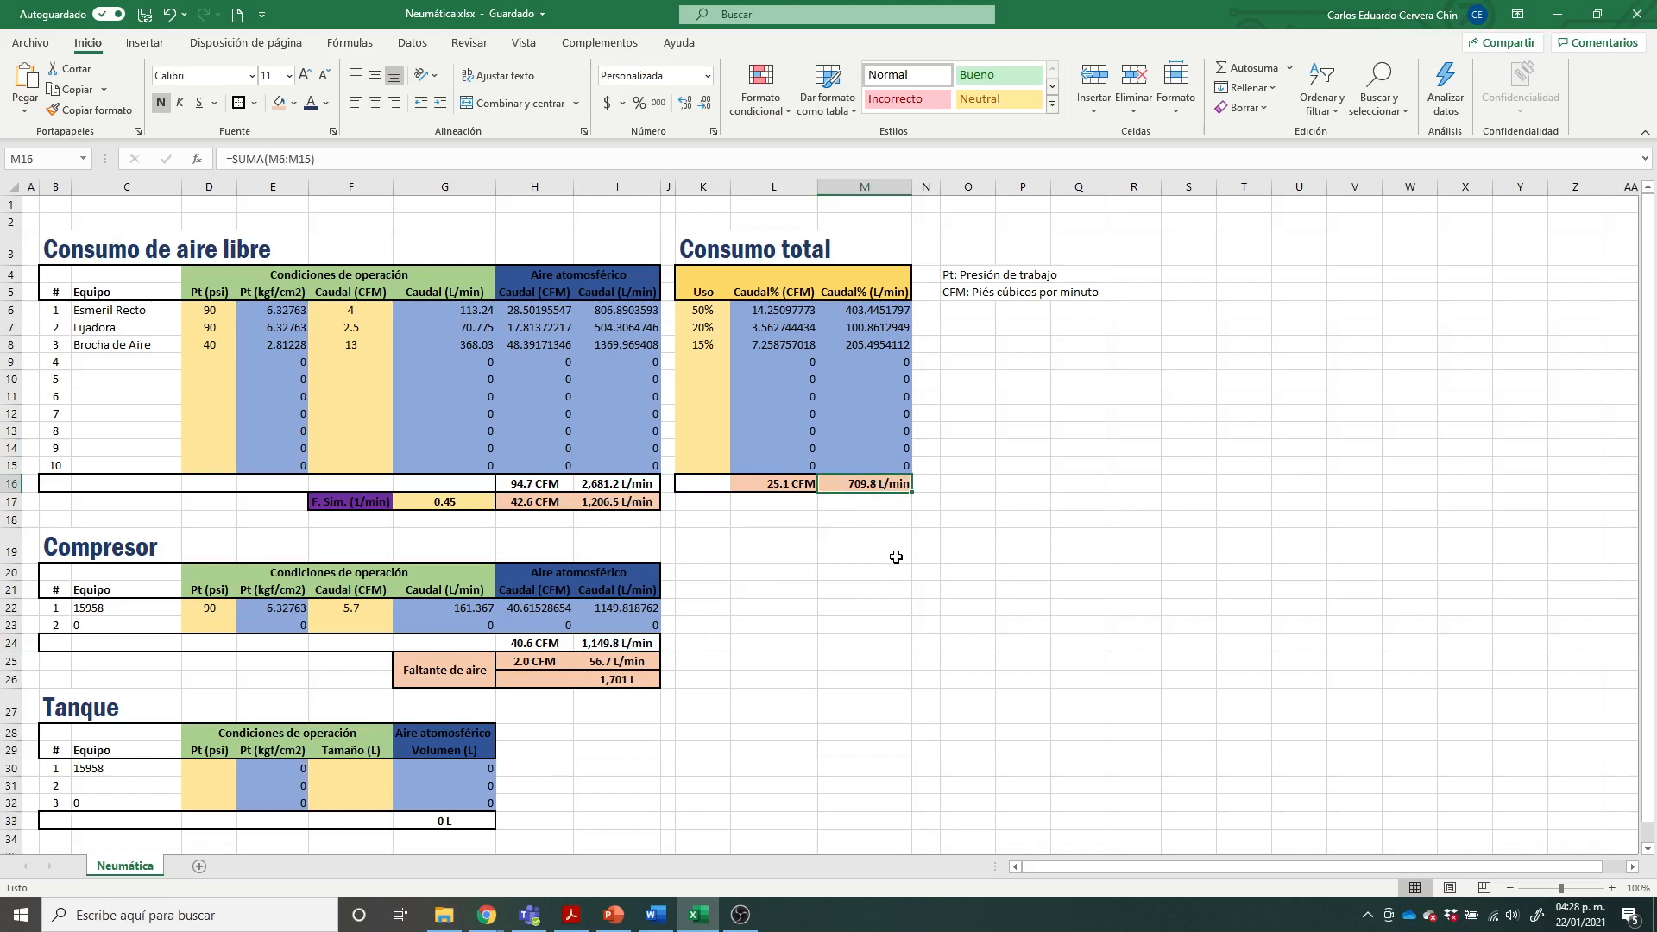
pyautogui.click(611, 648)
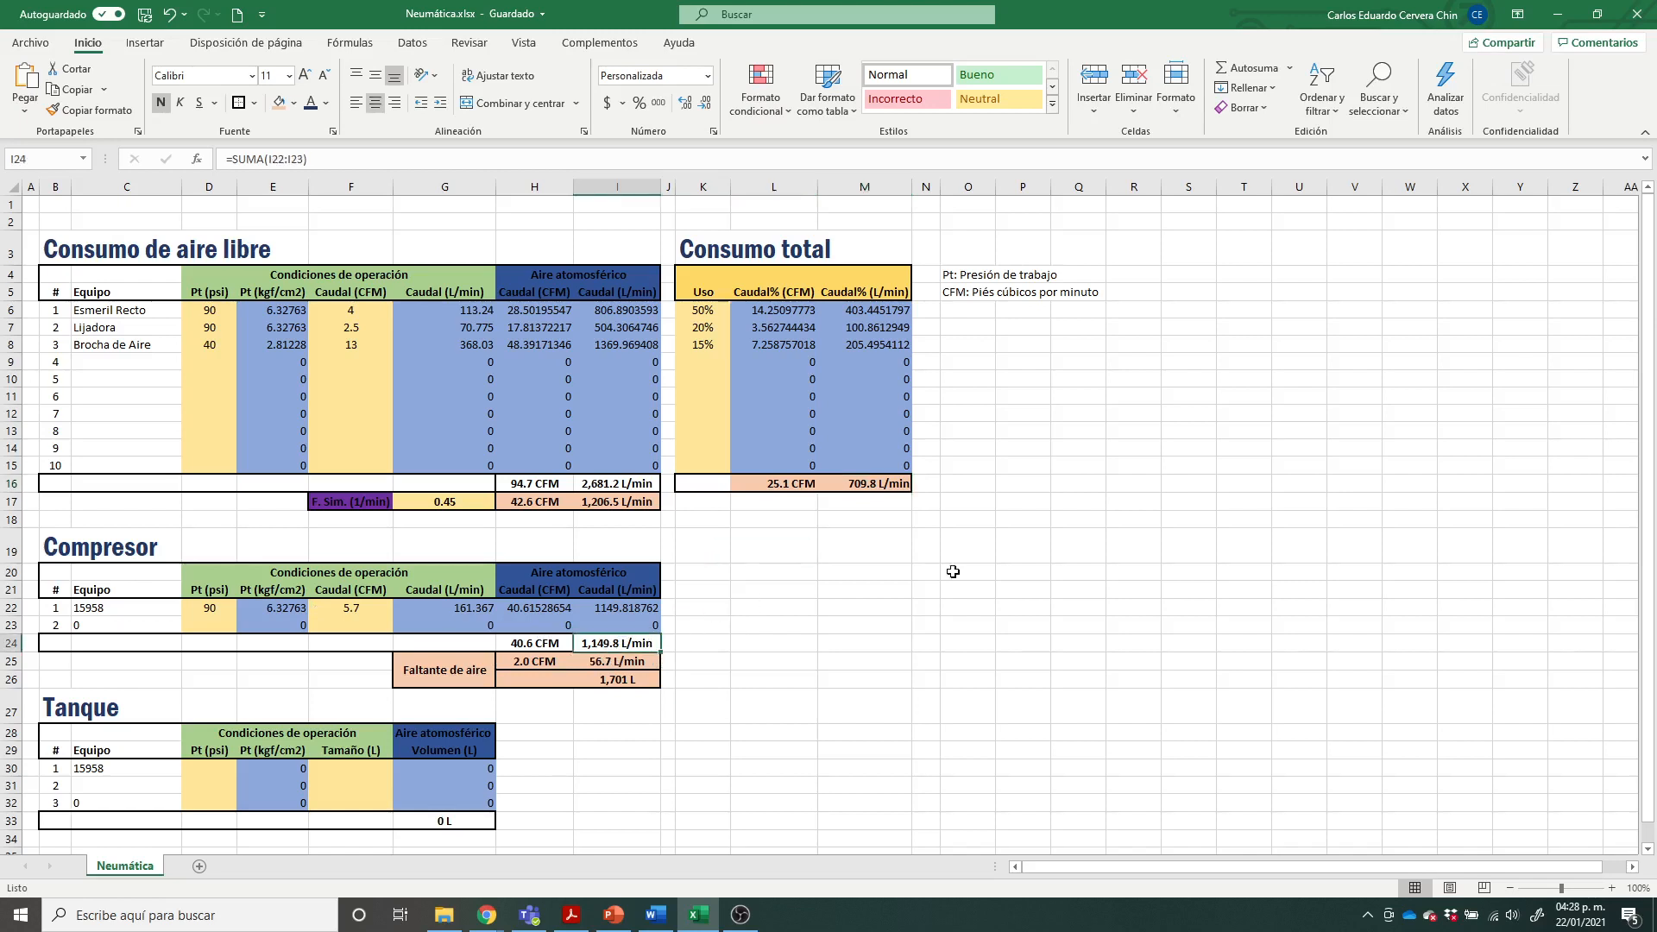
pyautogui.click(892, 485)
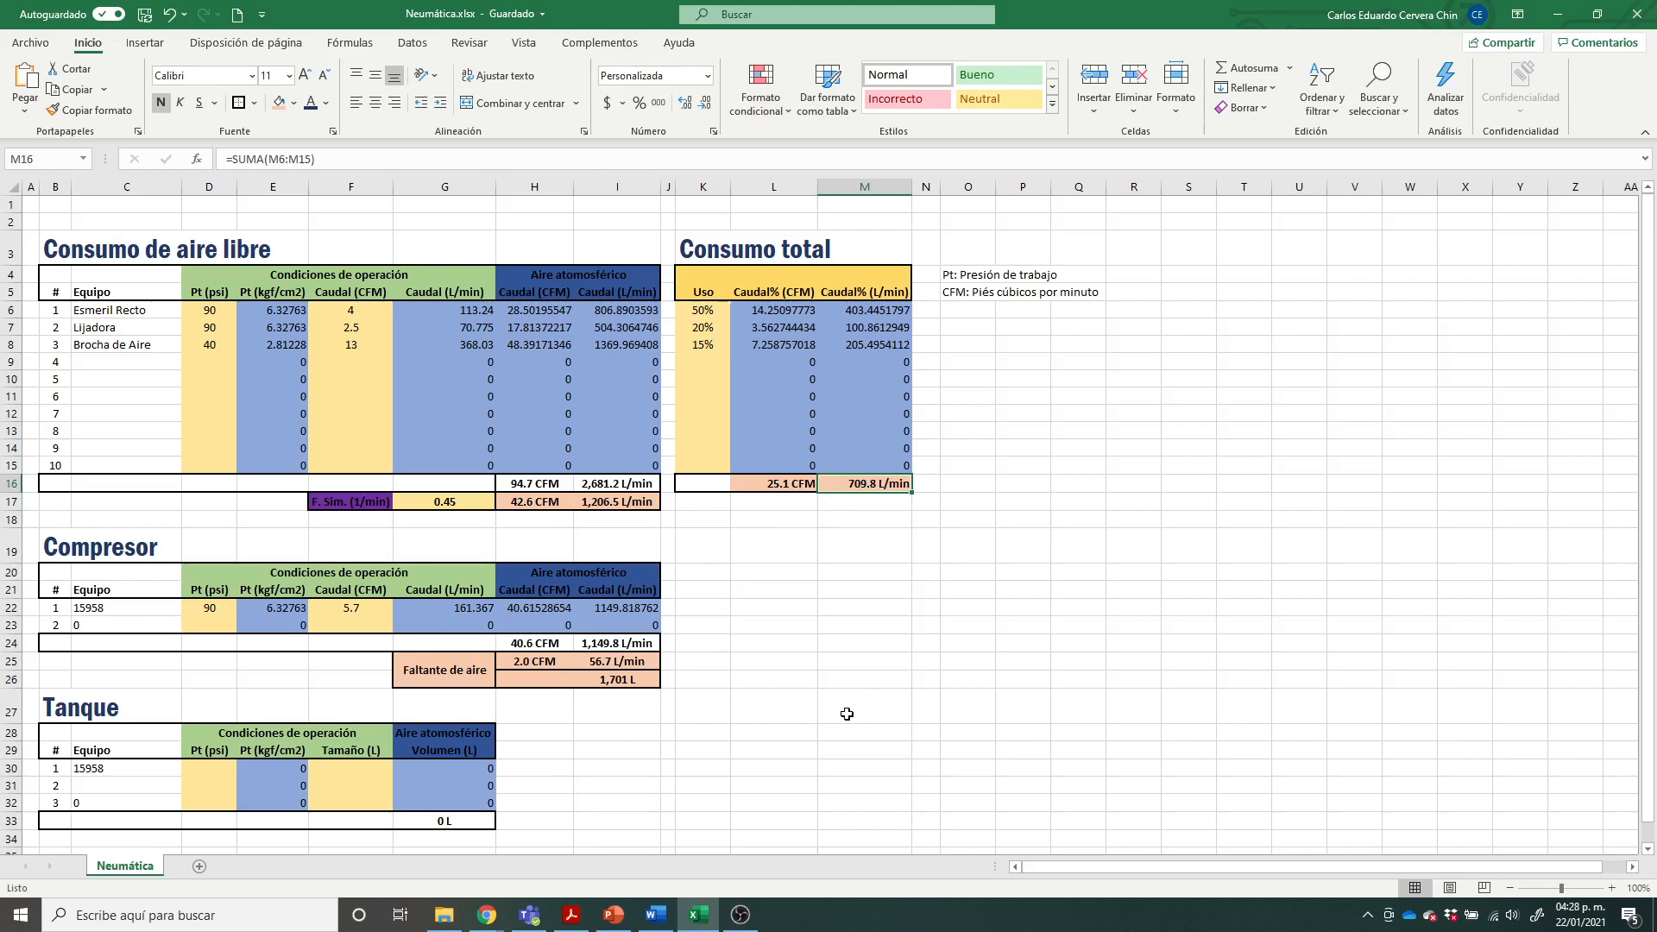
# Step: Compare the Compresor table's total L/min with the simultaneity-adjusted L/min flow in Consumo de aire libre
pyautogui.click(630, 643)
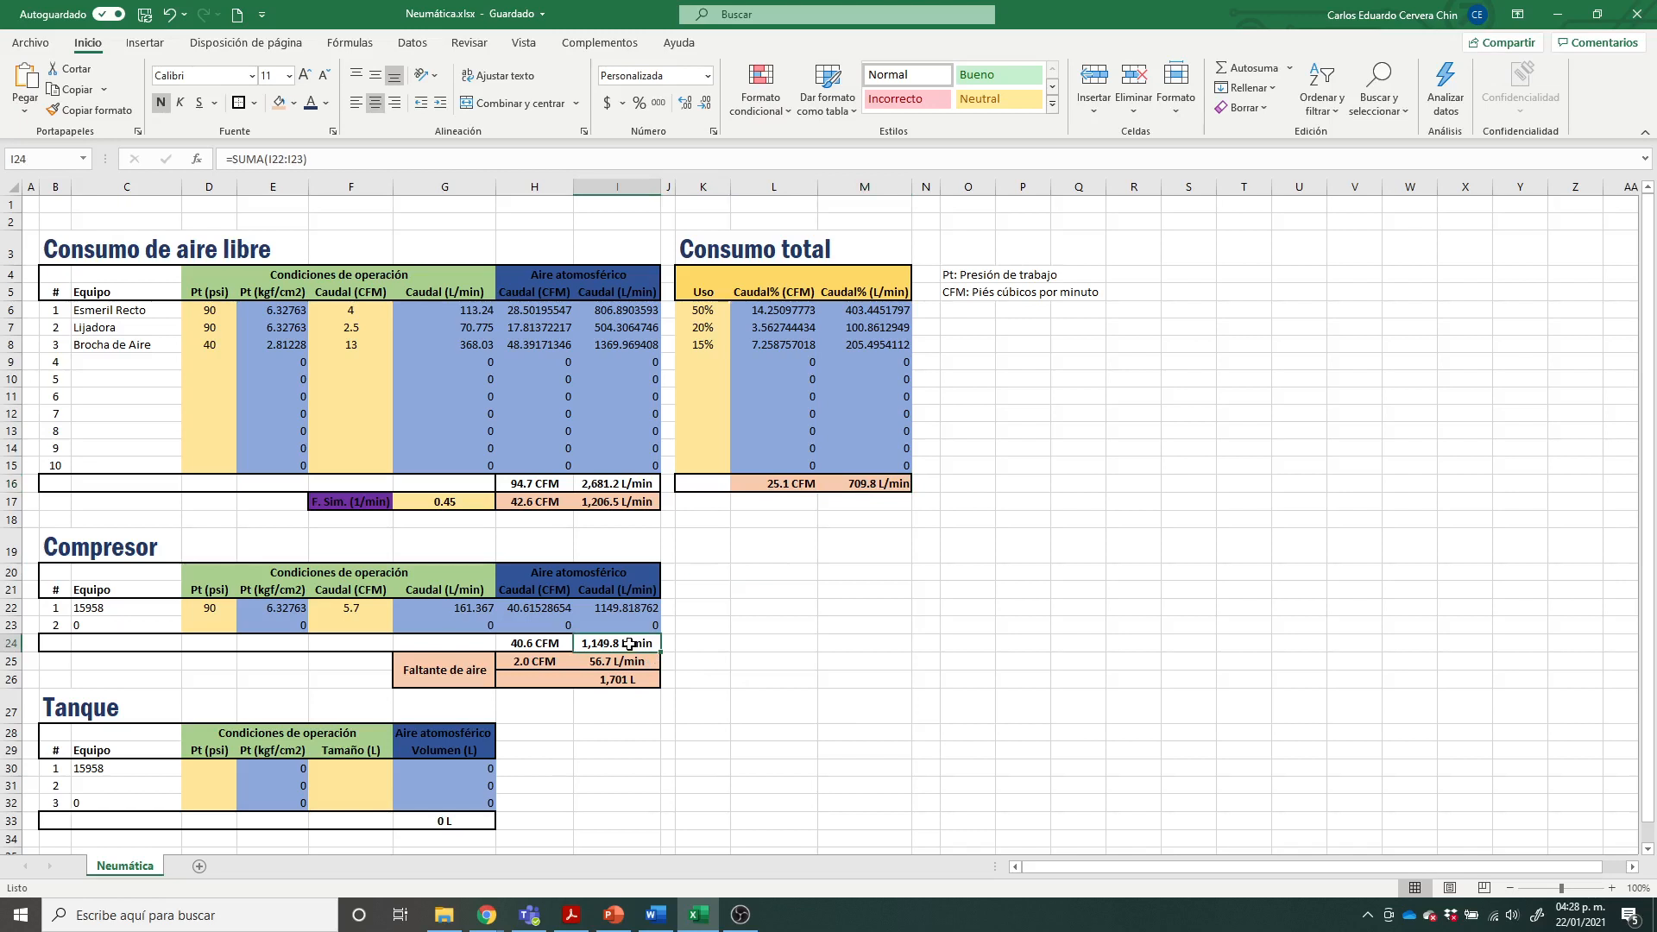
pyautogui.click(617, 507)
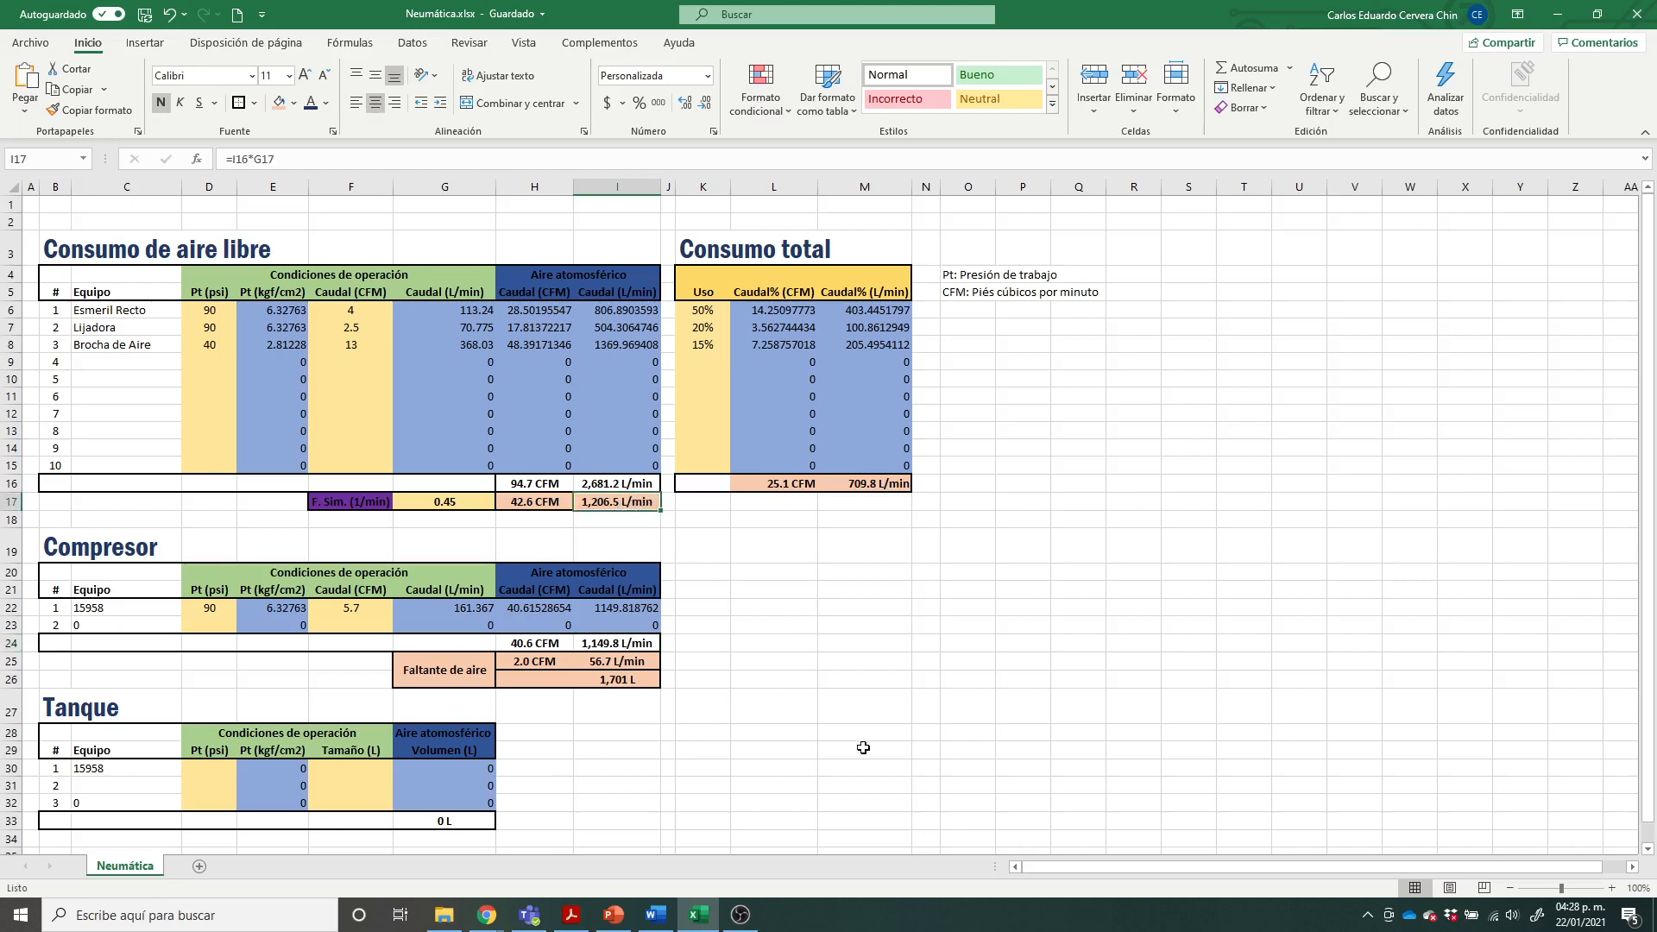
pyautogui.click(627, 643)
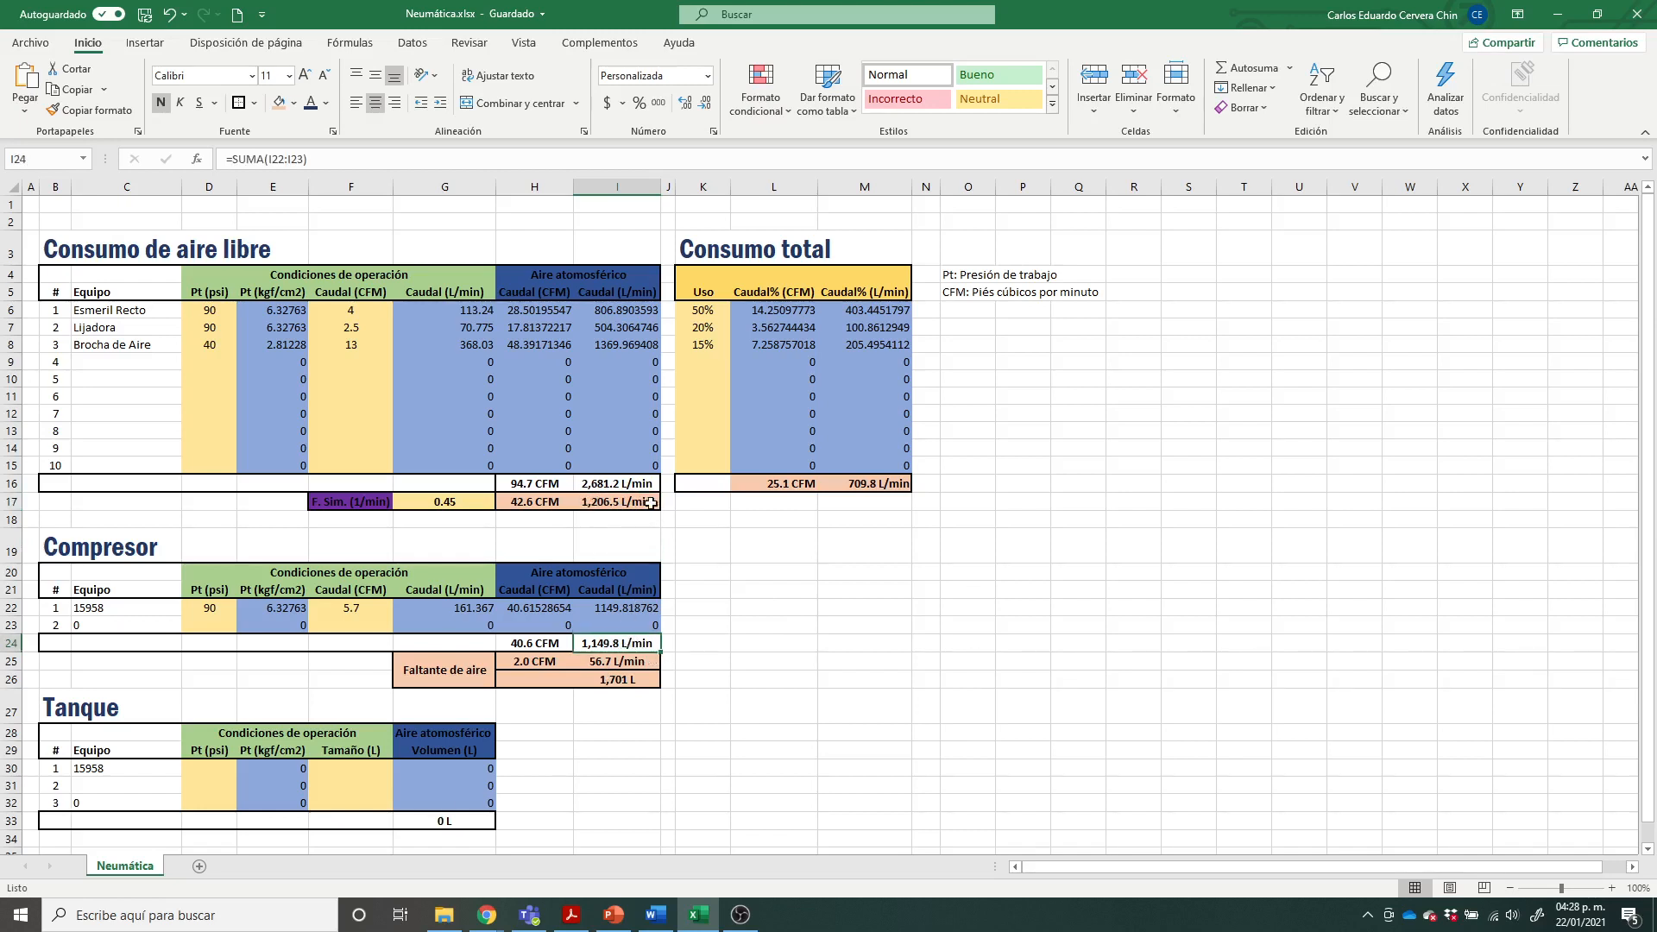
pyautogui.click(692, 639)
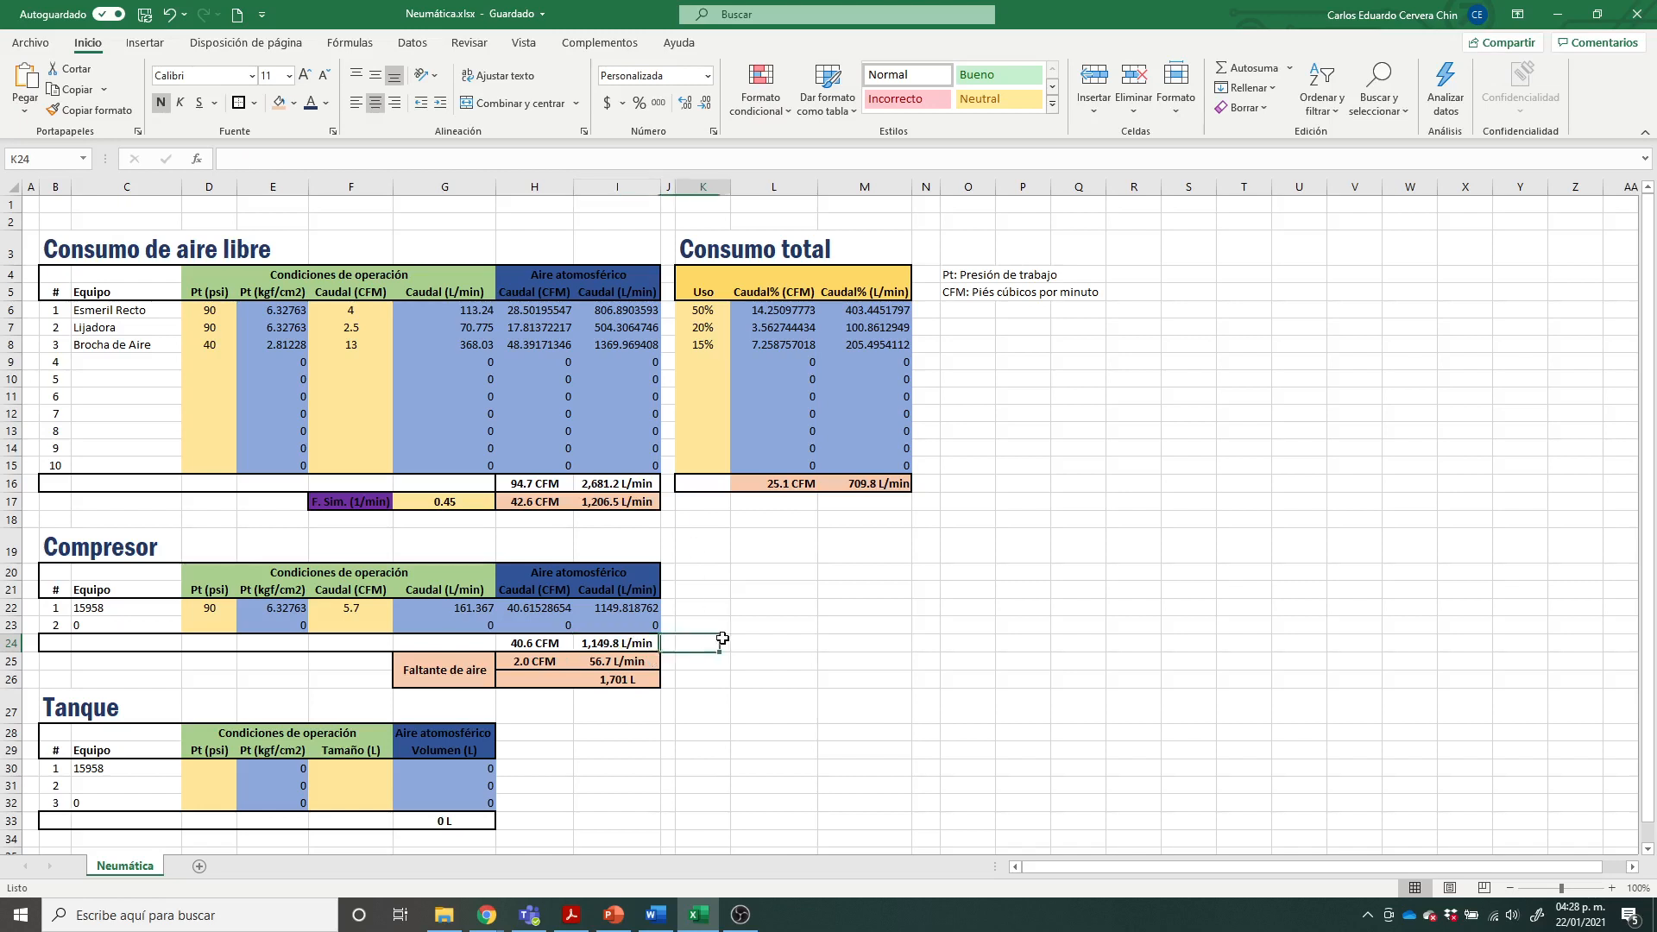
pyautogui.click(618, 644)
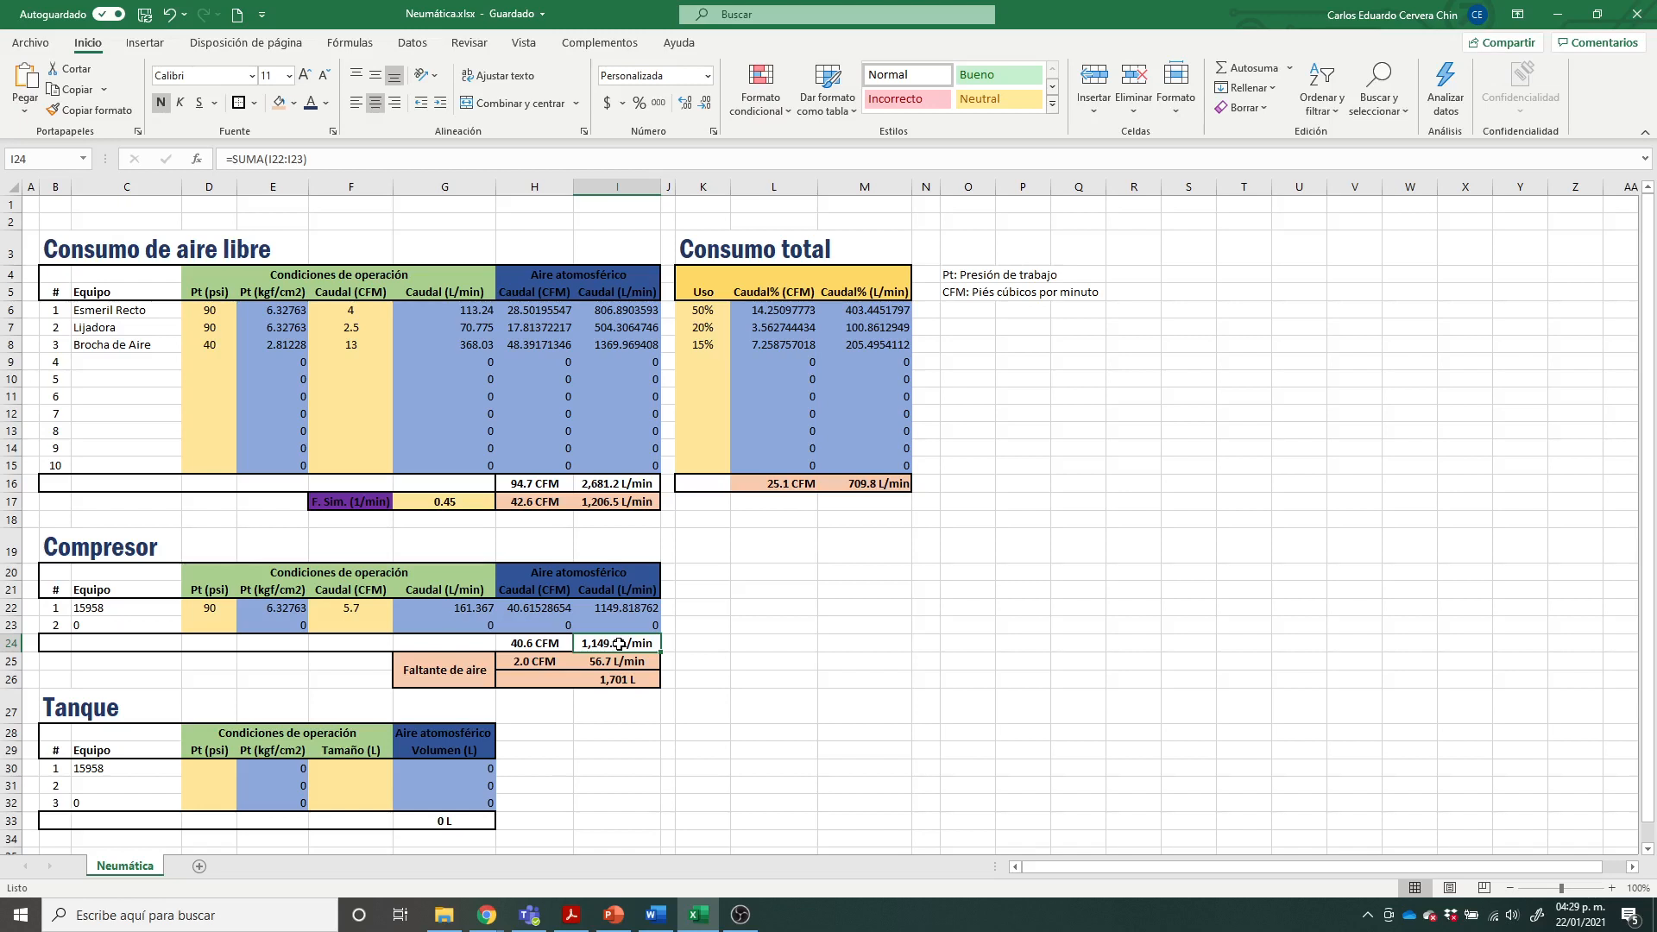
# Step: Compare the simultaneity-adjusted L/min flow with the Faltante de aire flows in CFM and L/min
pyautogui.click(627, 501)
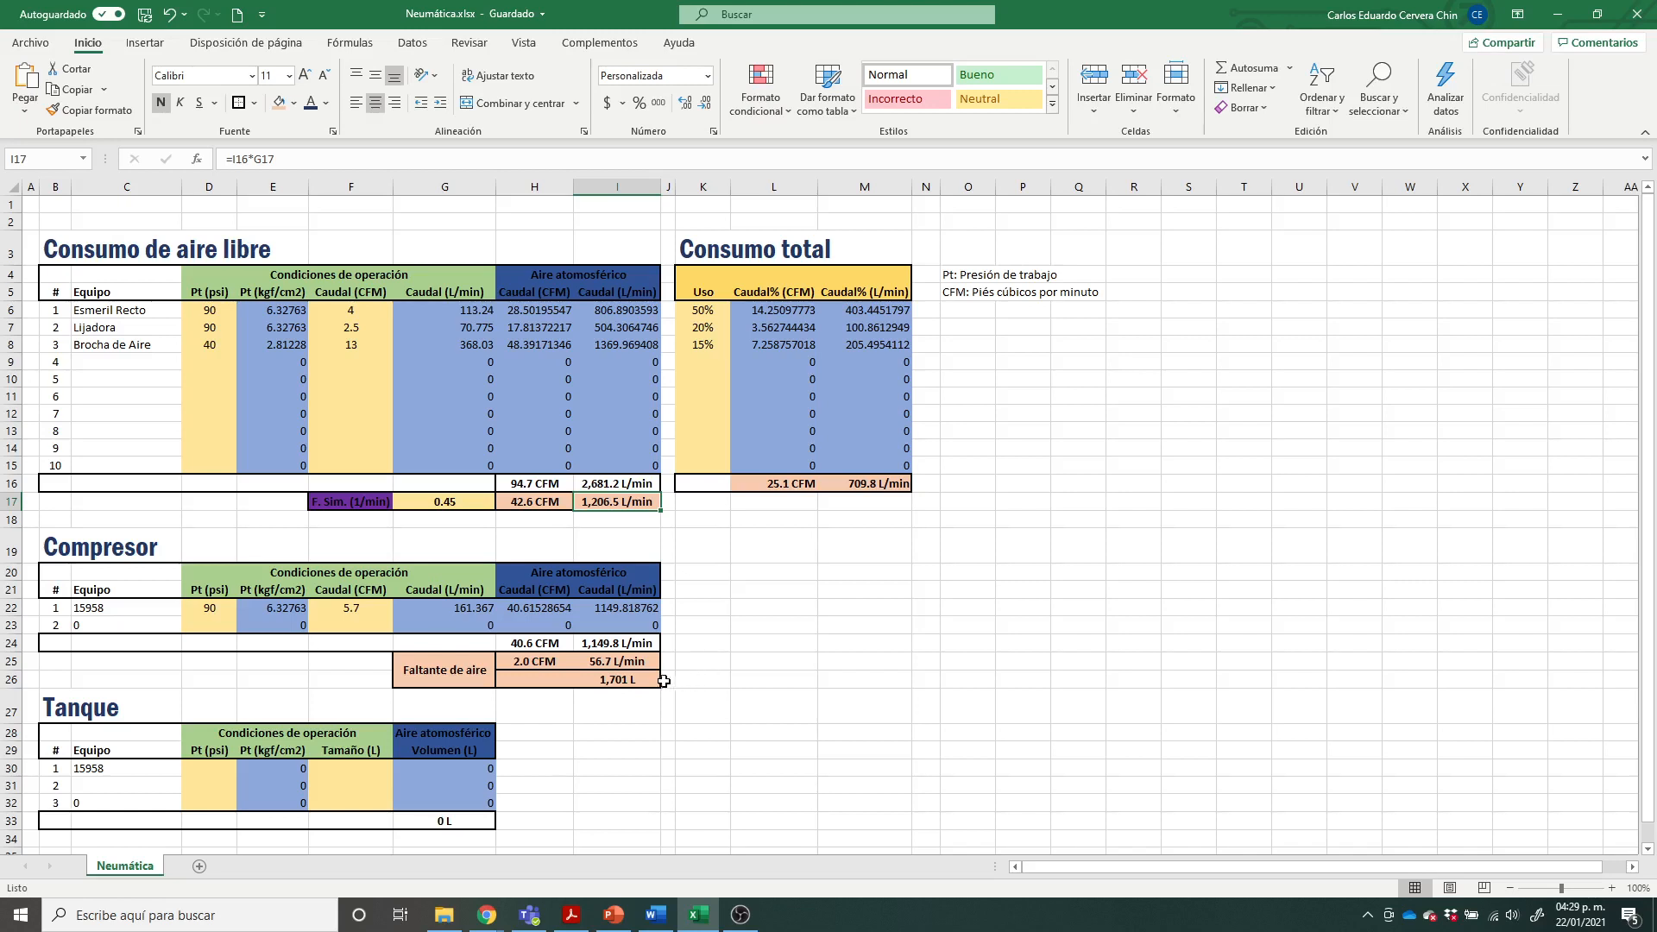
pyautogui.moveTo(535, 661); pyautogui.dragTo(623, 662)
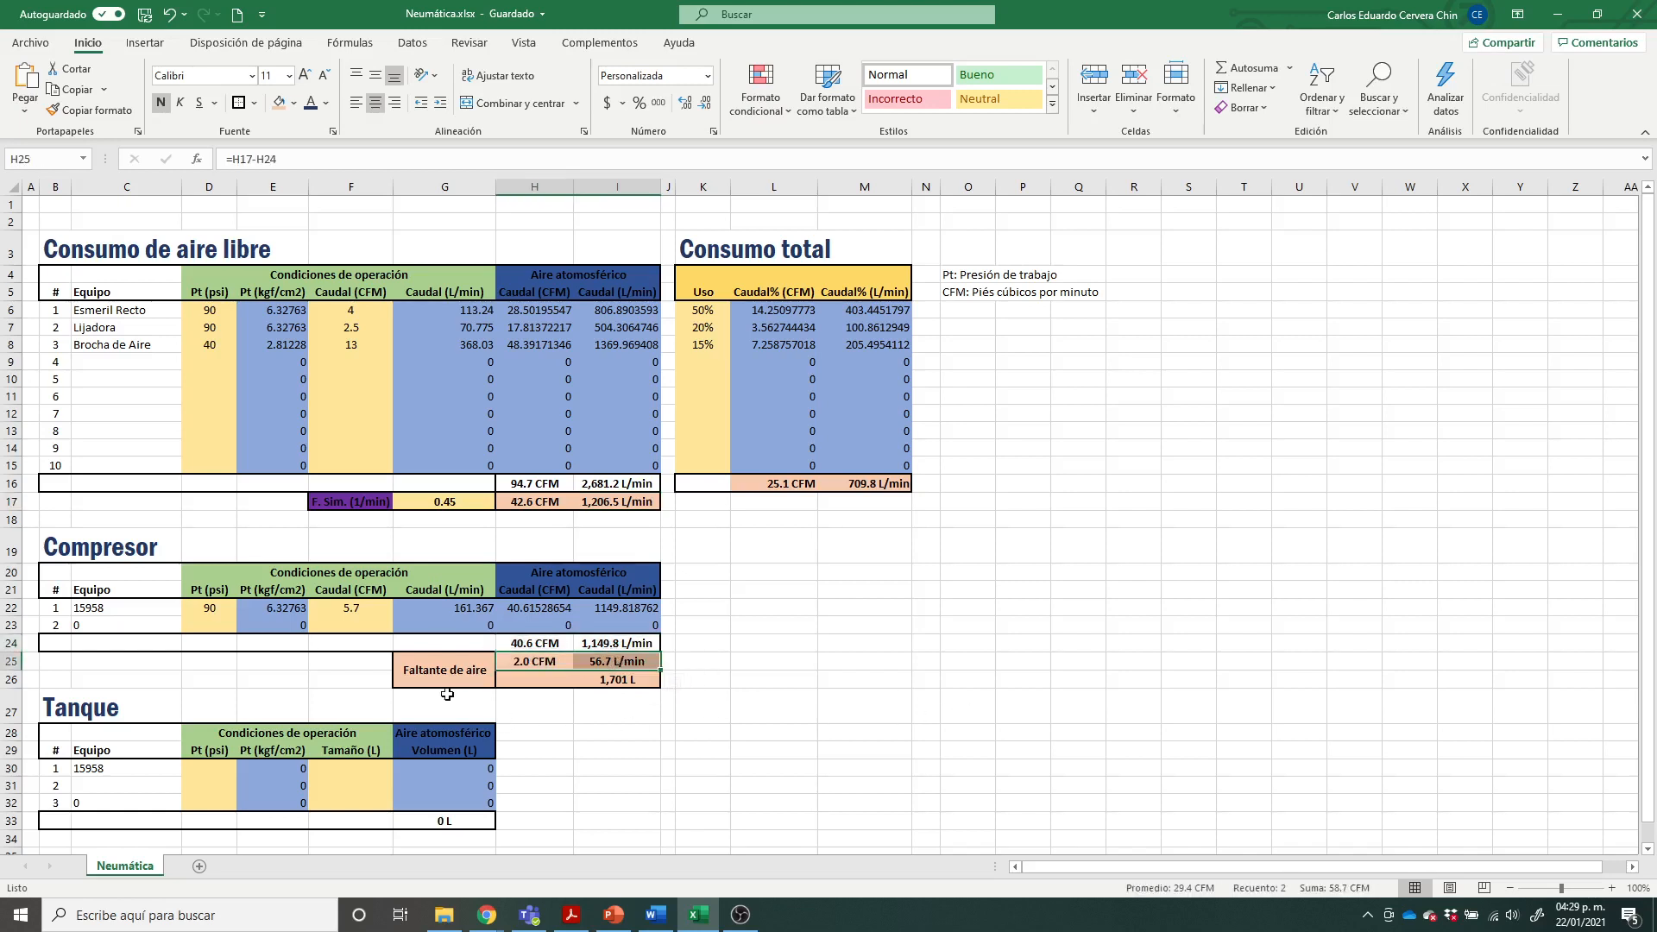
pyautogui.click(728, 676)
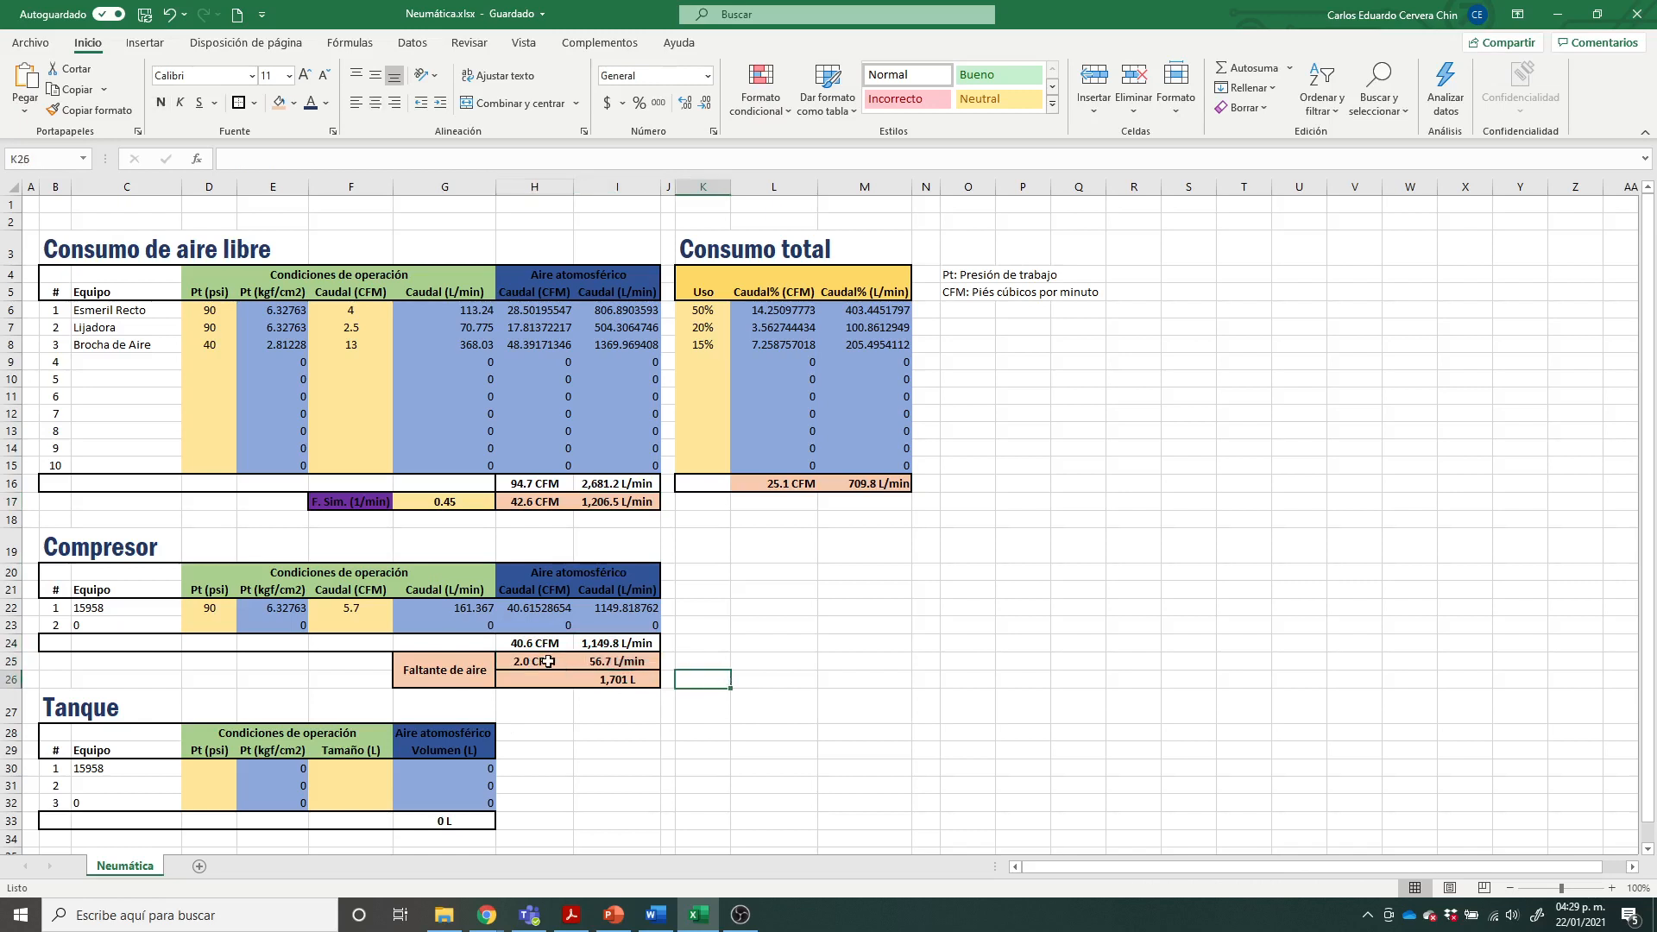
pyautogui.moveTo(546, 664); pyautogui.dragTo(584, 660)
pyautogui.click(790, 649)
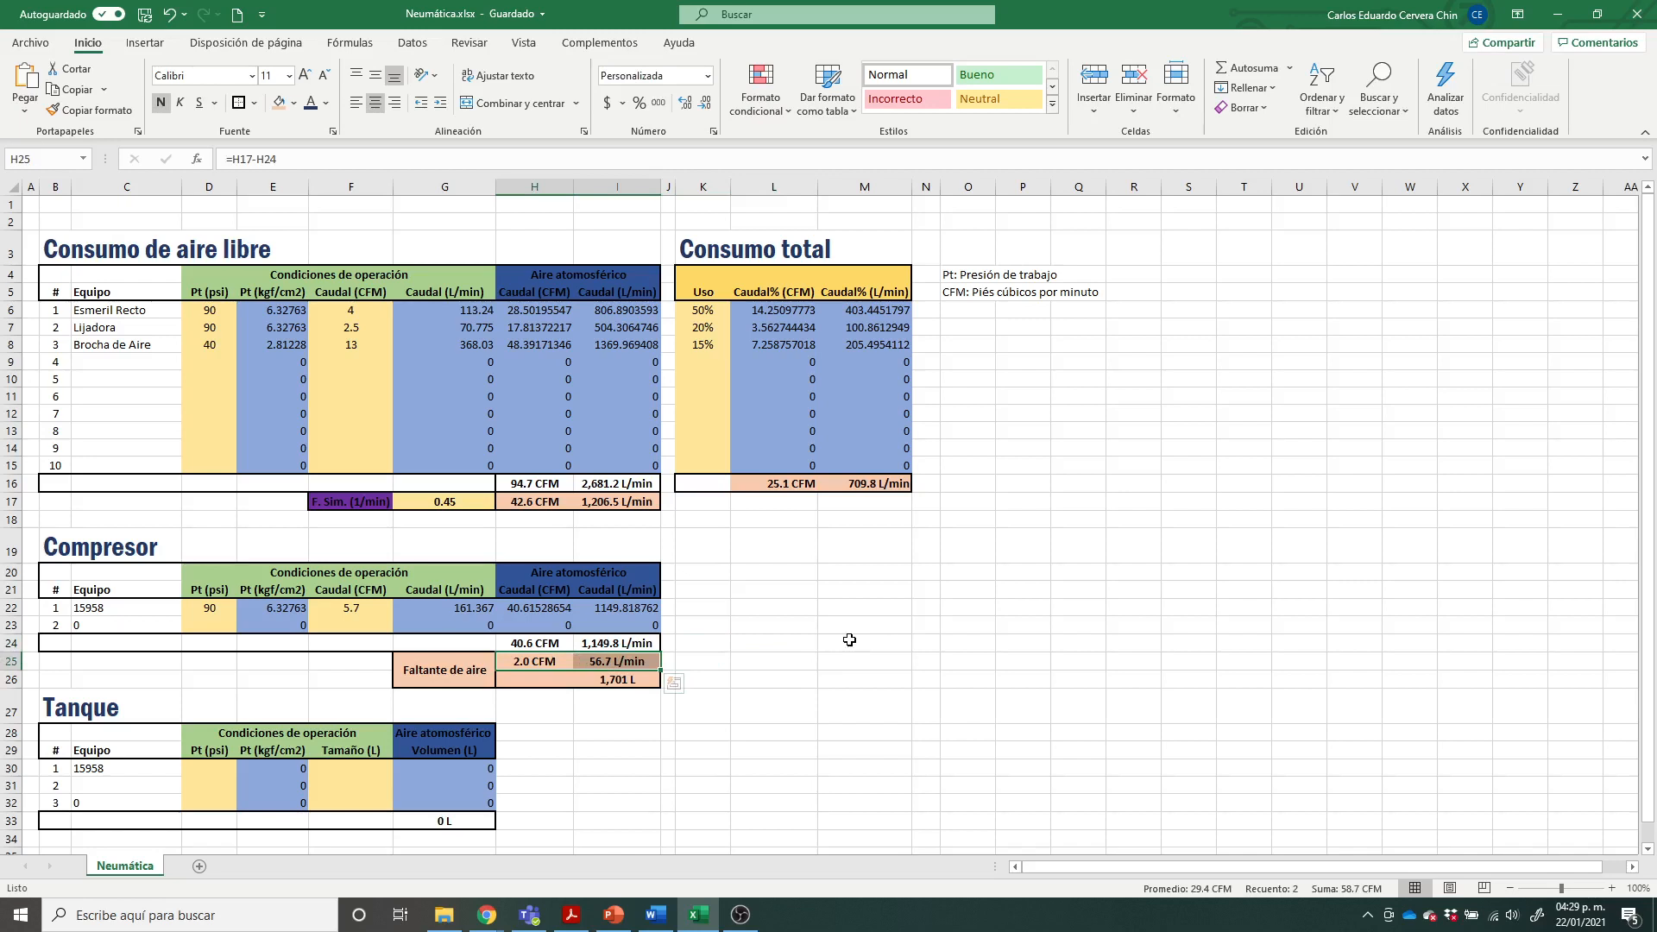
pyautogui.click(835, 660)
pyautogui.moveTo(537, 662); pyautogui.dragTo(597, 663)
pyautogui.click(744, 730)
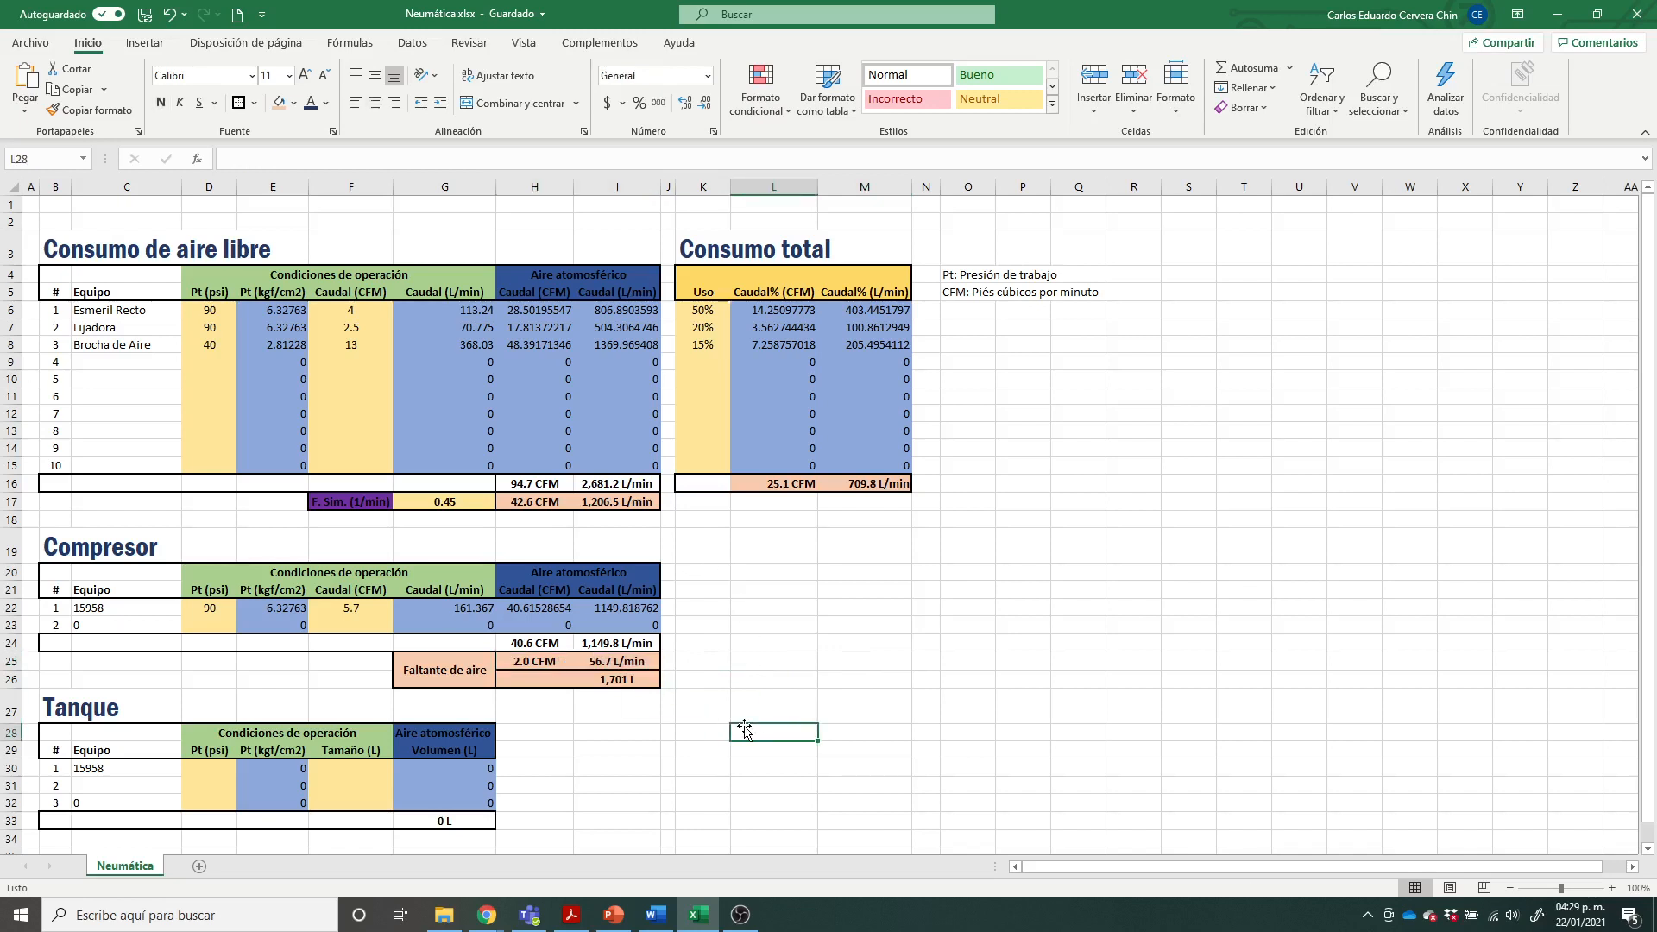
pyautogui.moveTo(615, 662); pyautogui.dragTo(518, 662)
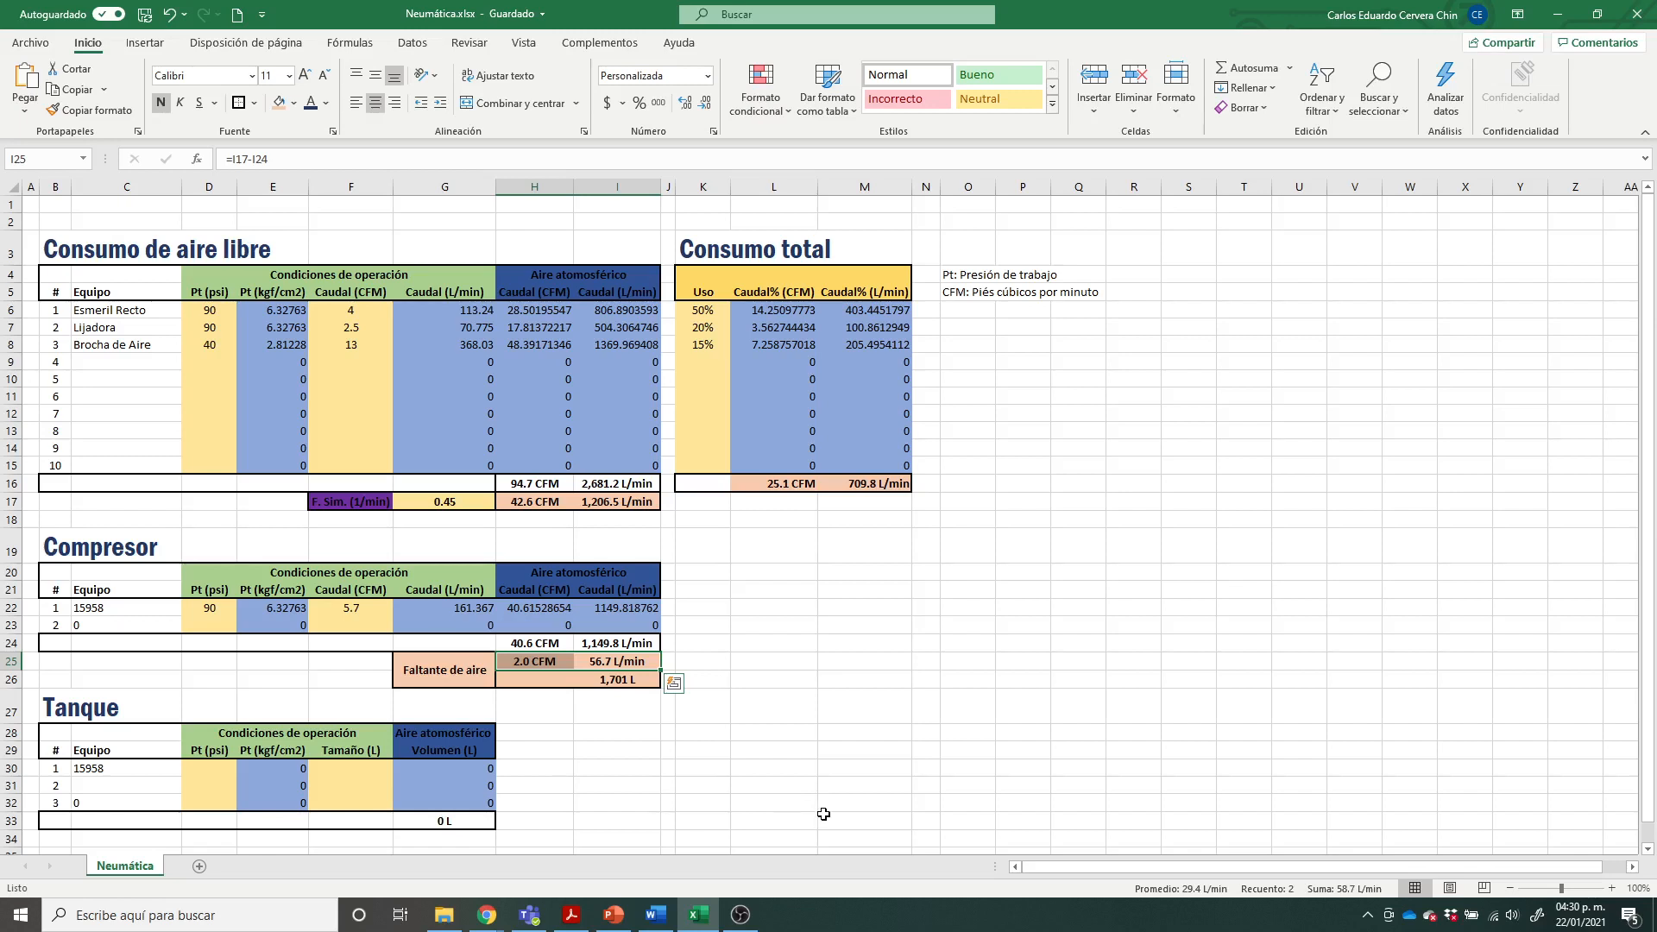
pyautogui.click(786, 732)
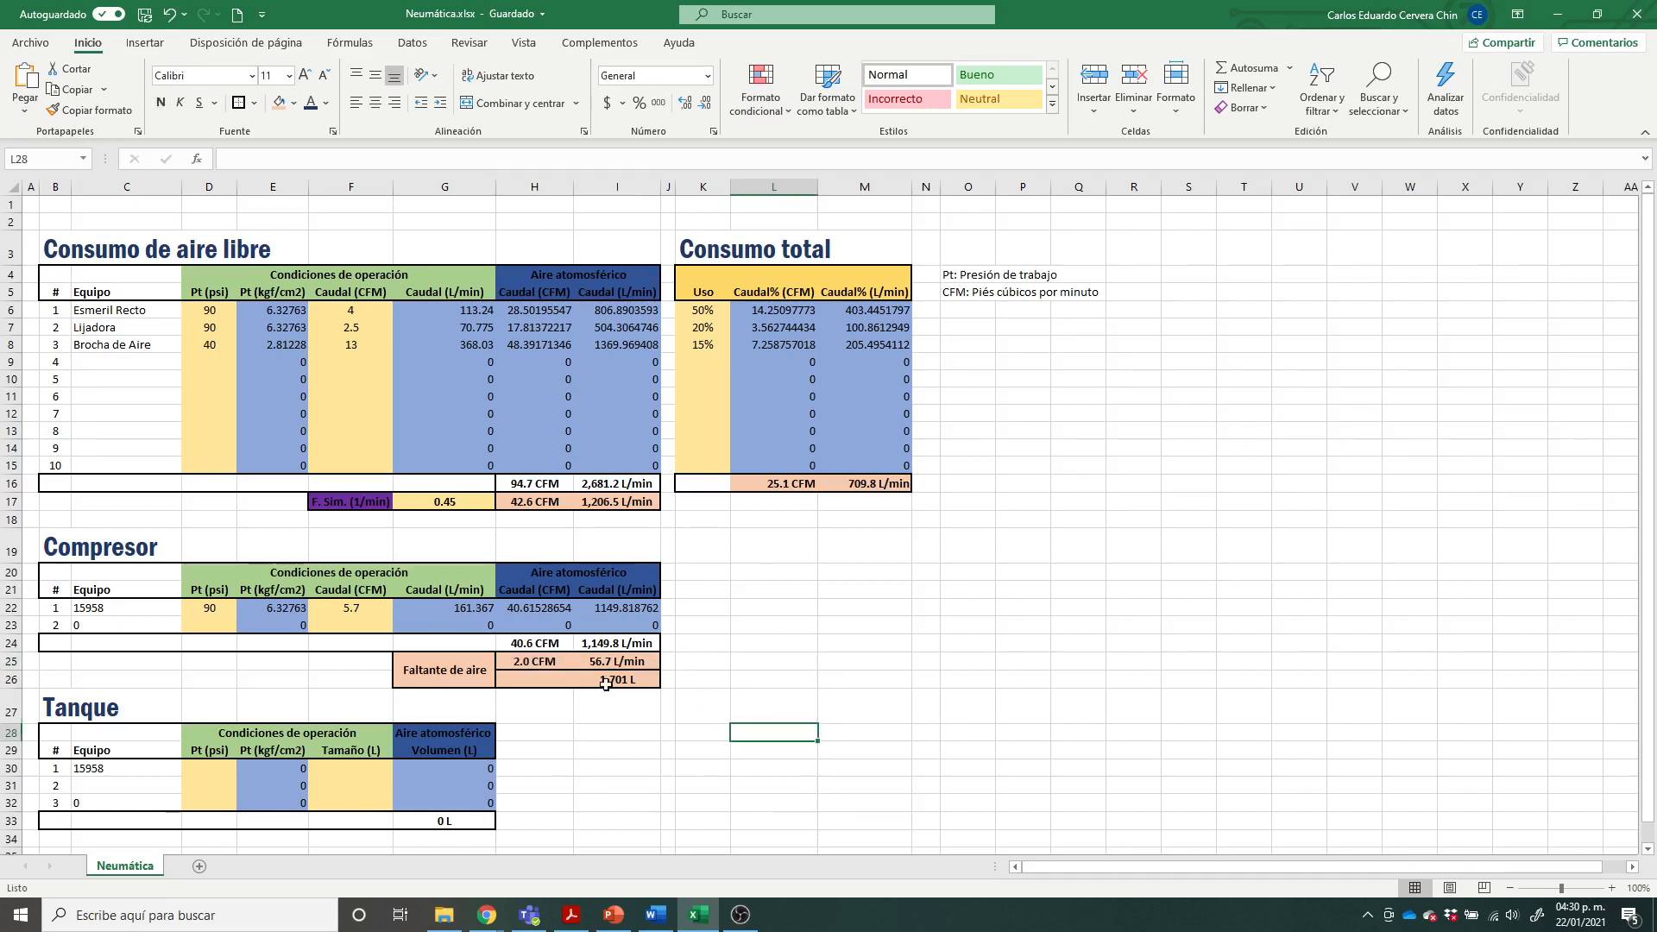
# Step: Examine how the Faltante de aire volume in litres is calculated from the L/min shortfall over 30 minutes
pyautogui.click(767, 675)
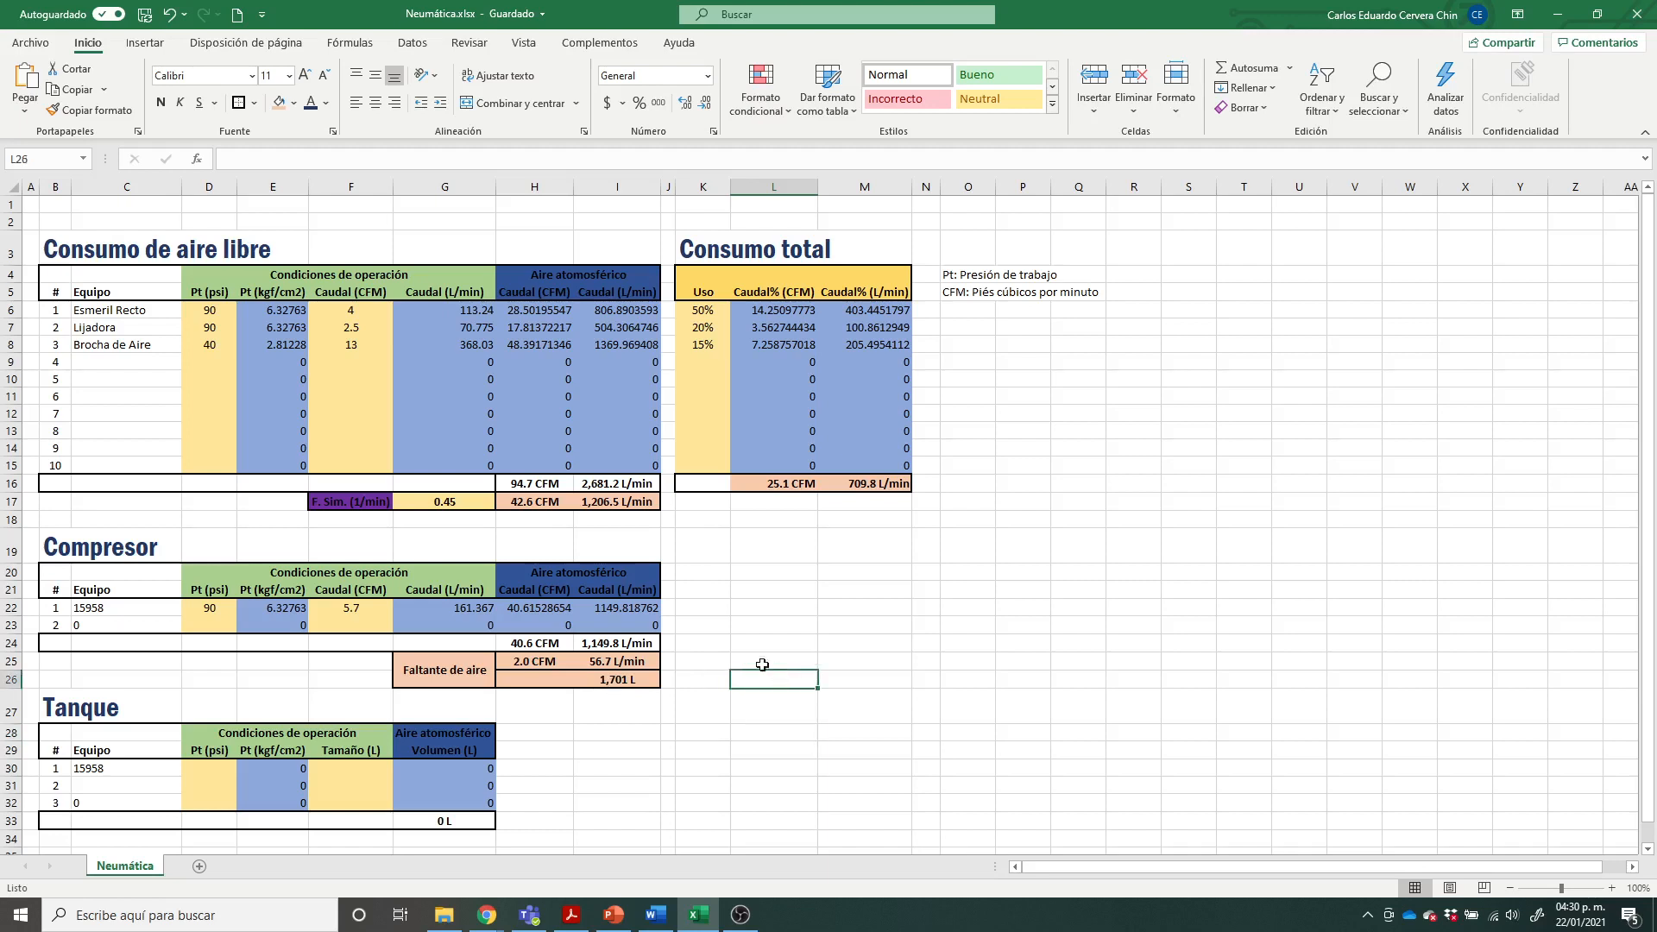
pyautogui.click(631, 670)
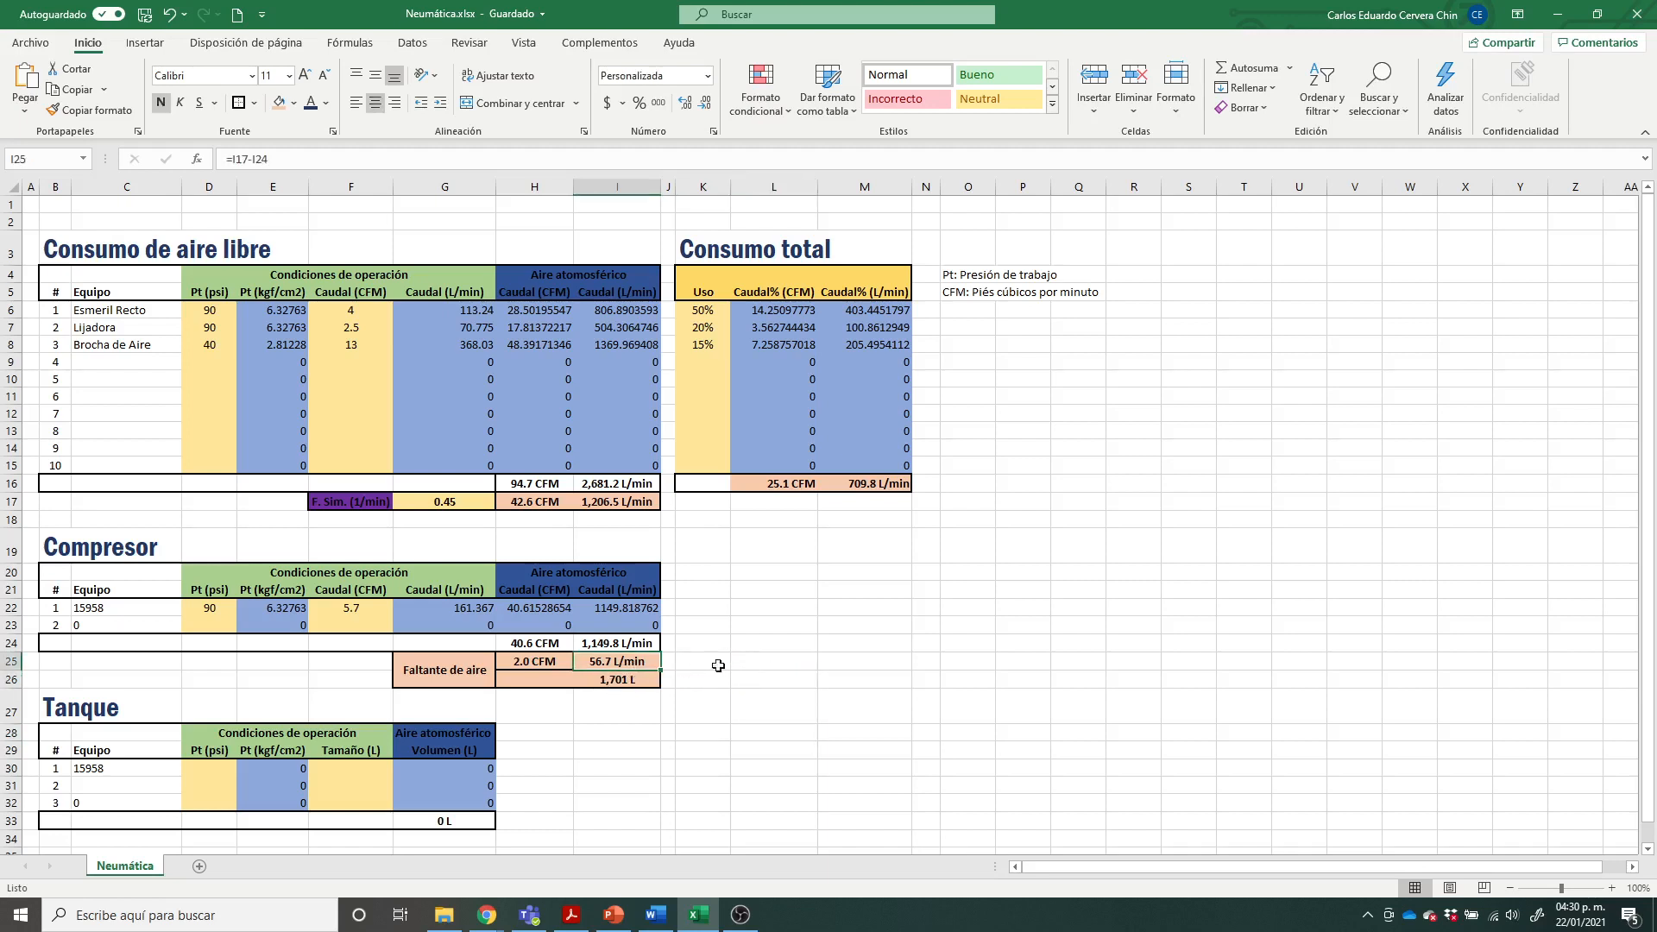
pyautogui.moveTo(528, 666); pyautogui.dragTo(628, 663)
pyautogui.click(551, 670)
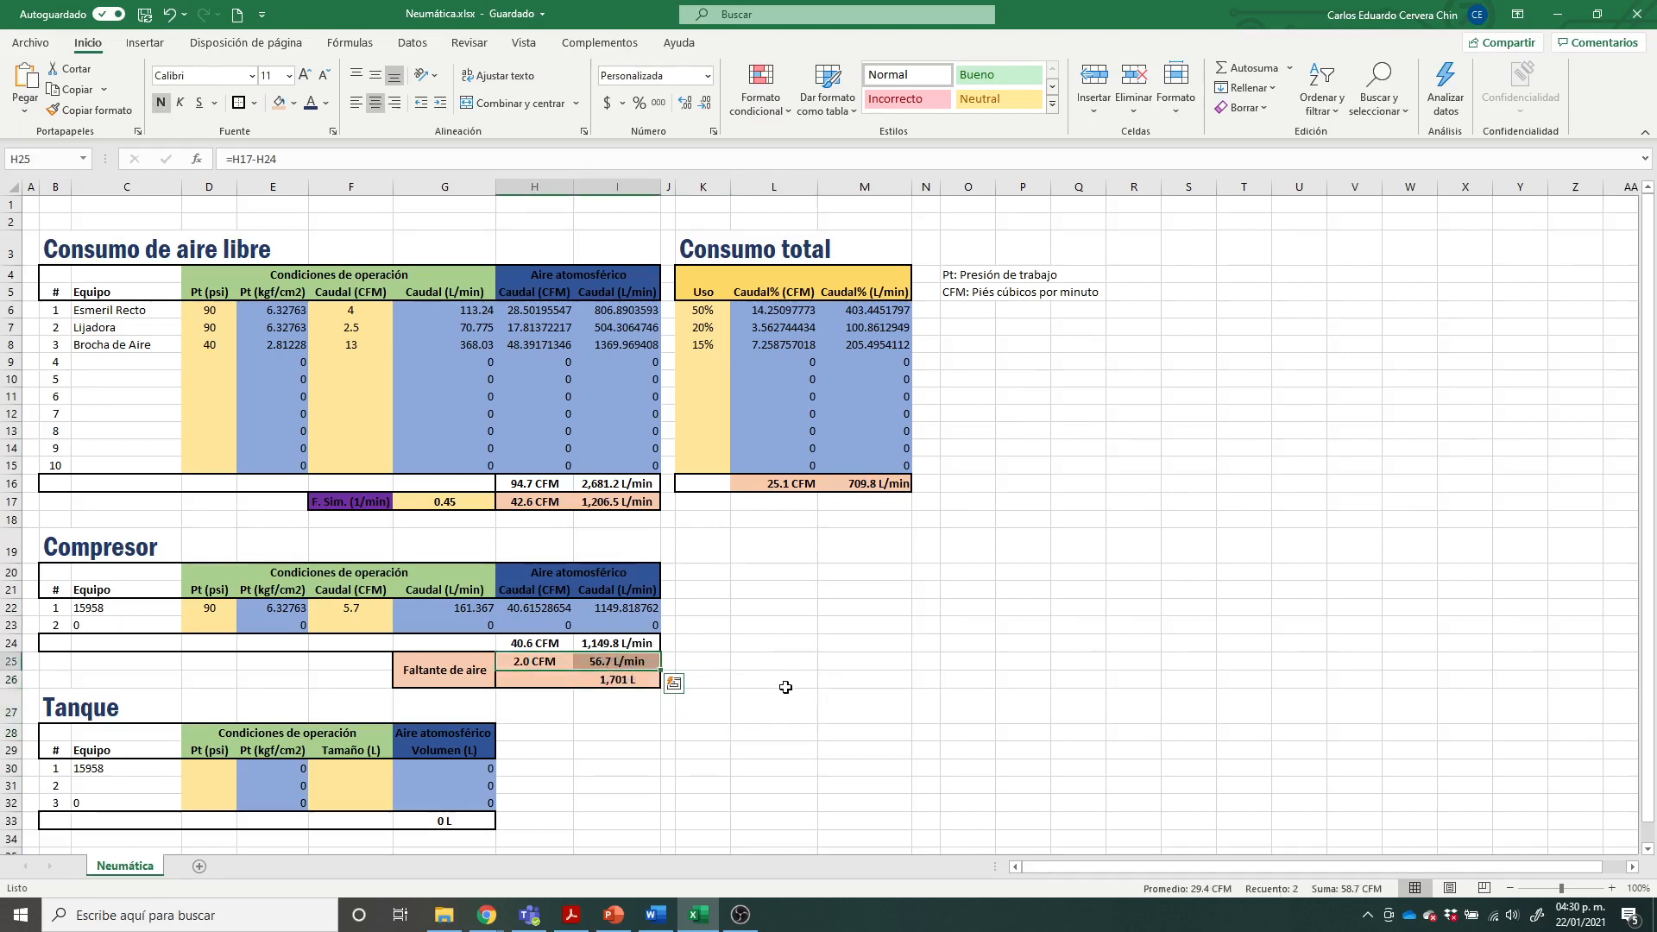
pyautogui.click(784, 686)
pyautogui.click(630, 663)
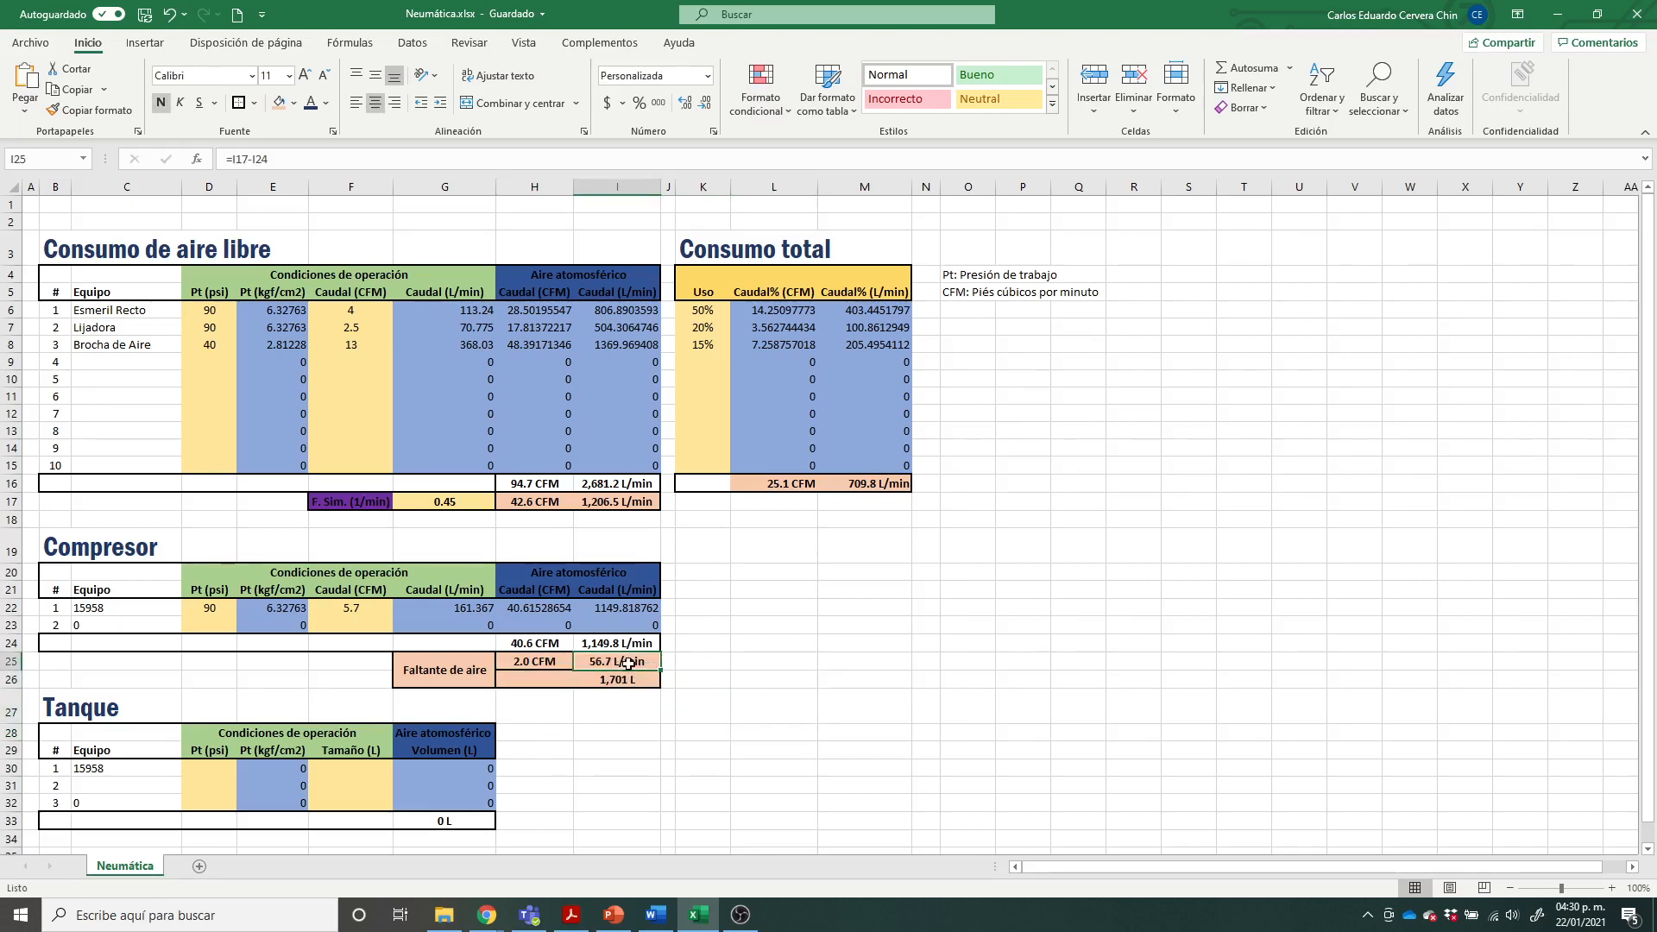
pyautogui.click(625, 678)
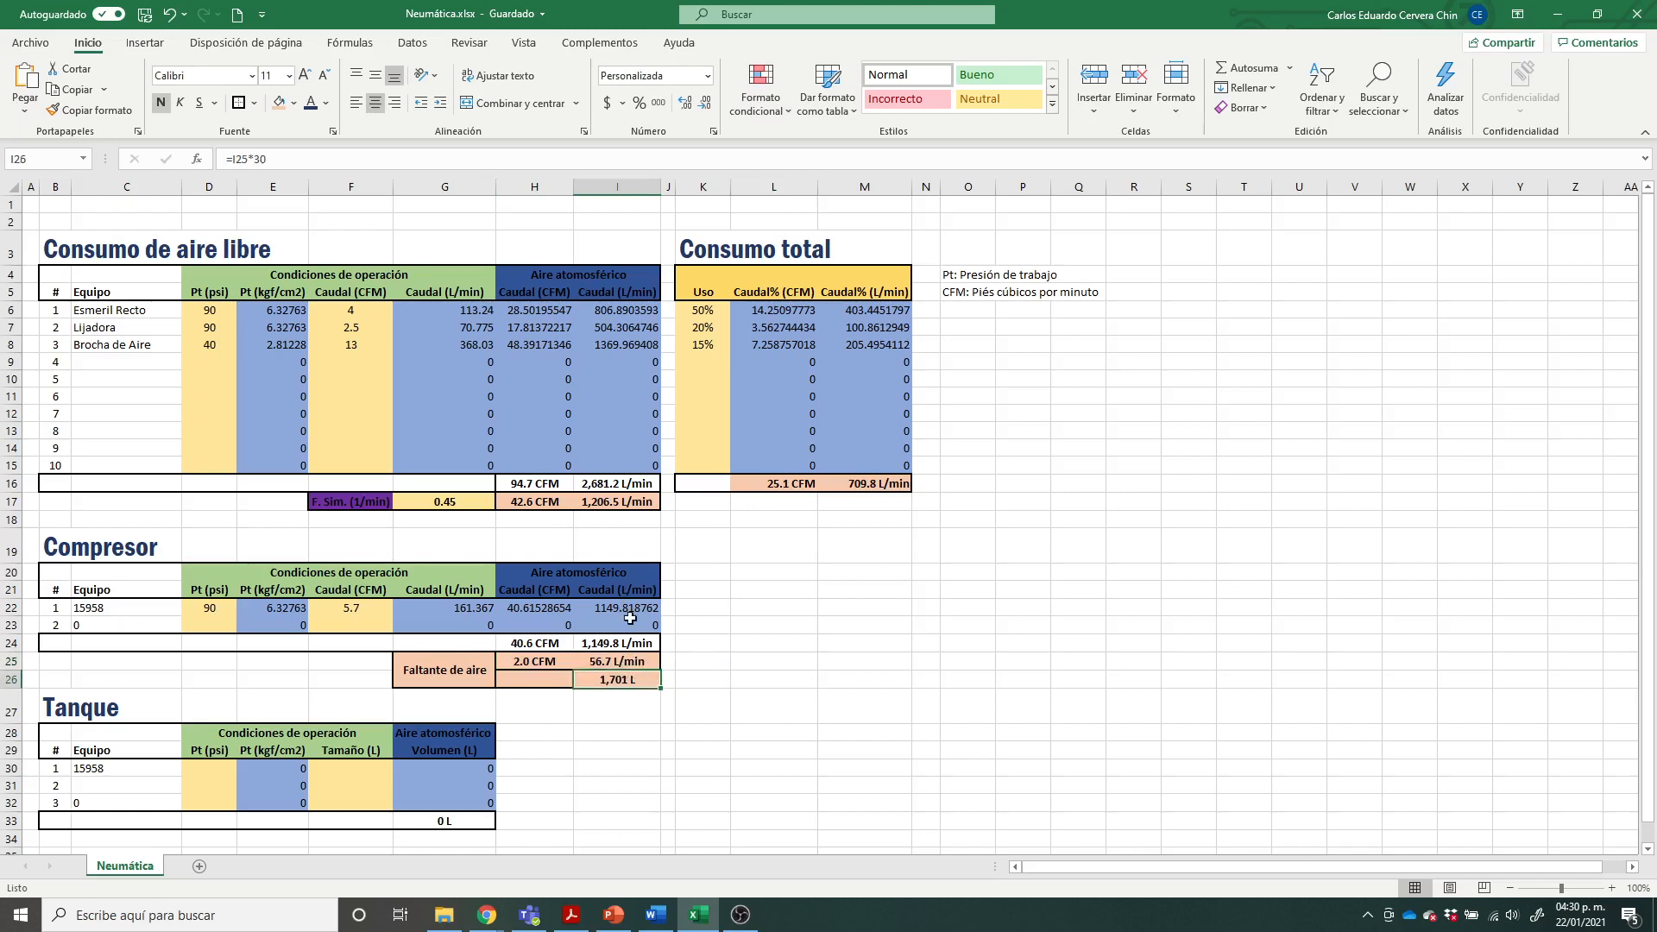
pyautogui.moveTo(285, 162); pyautogui.dragTo(229, 163)
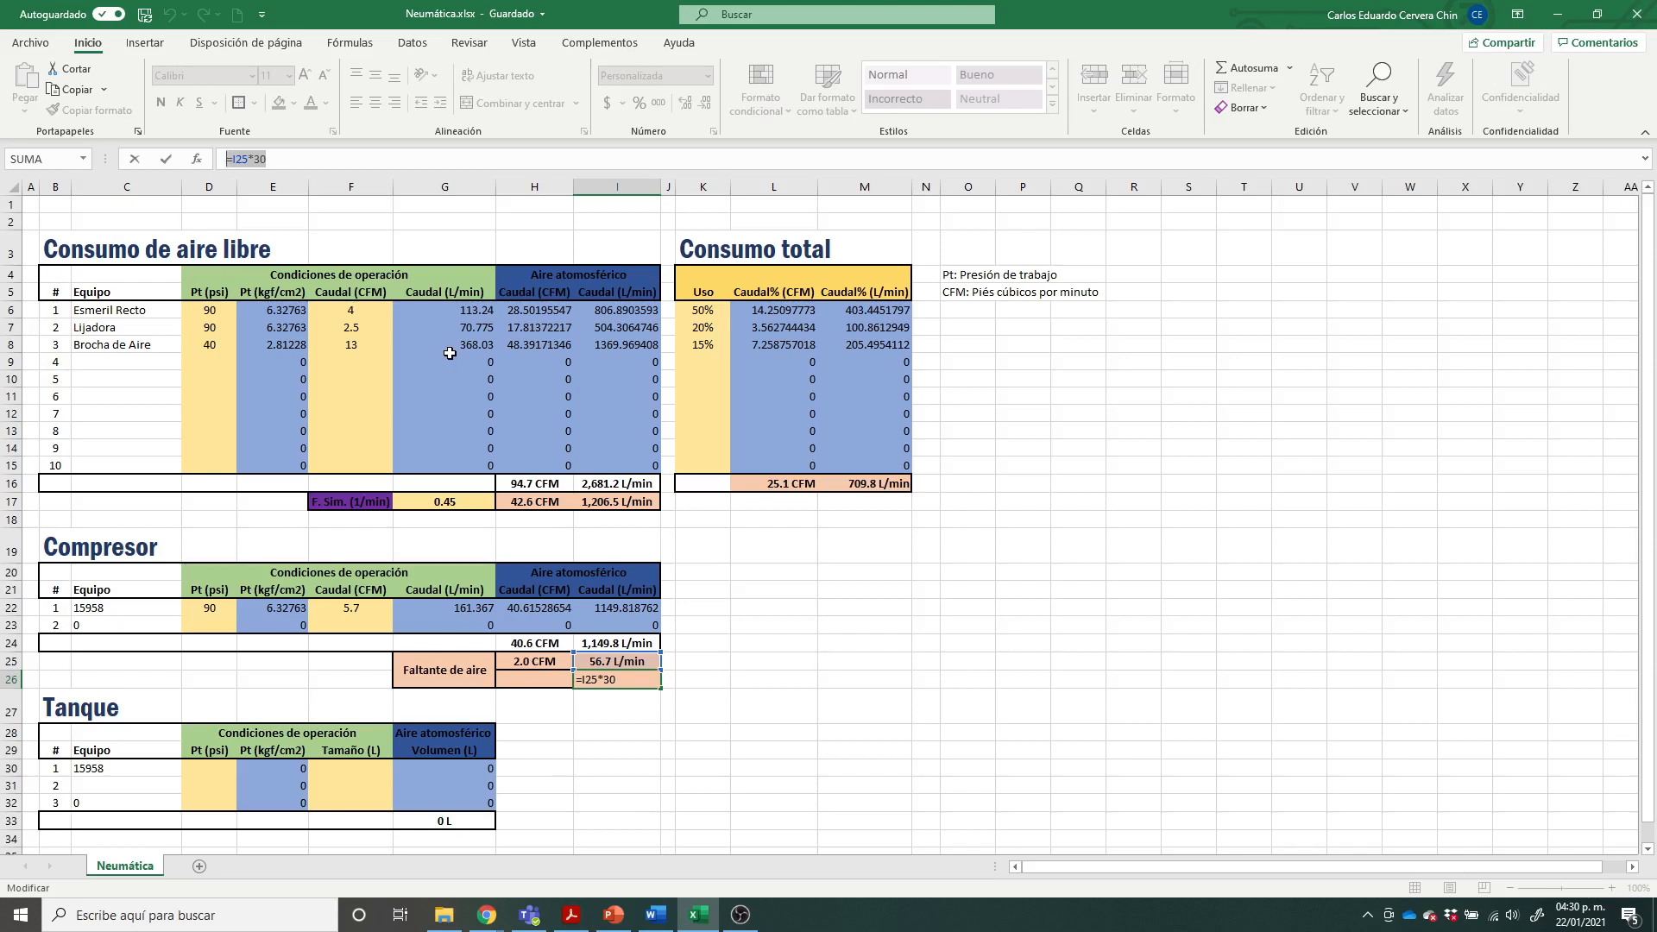
pyautogui.press('Return')
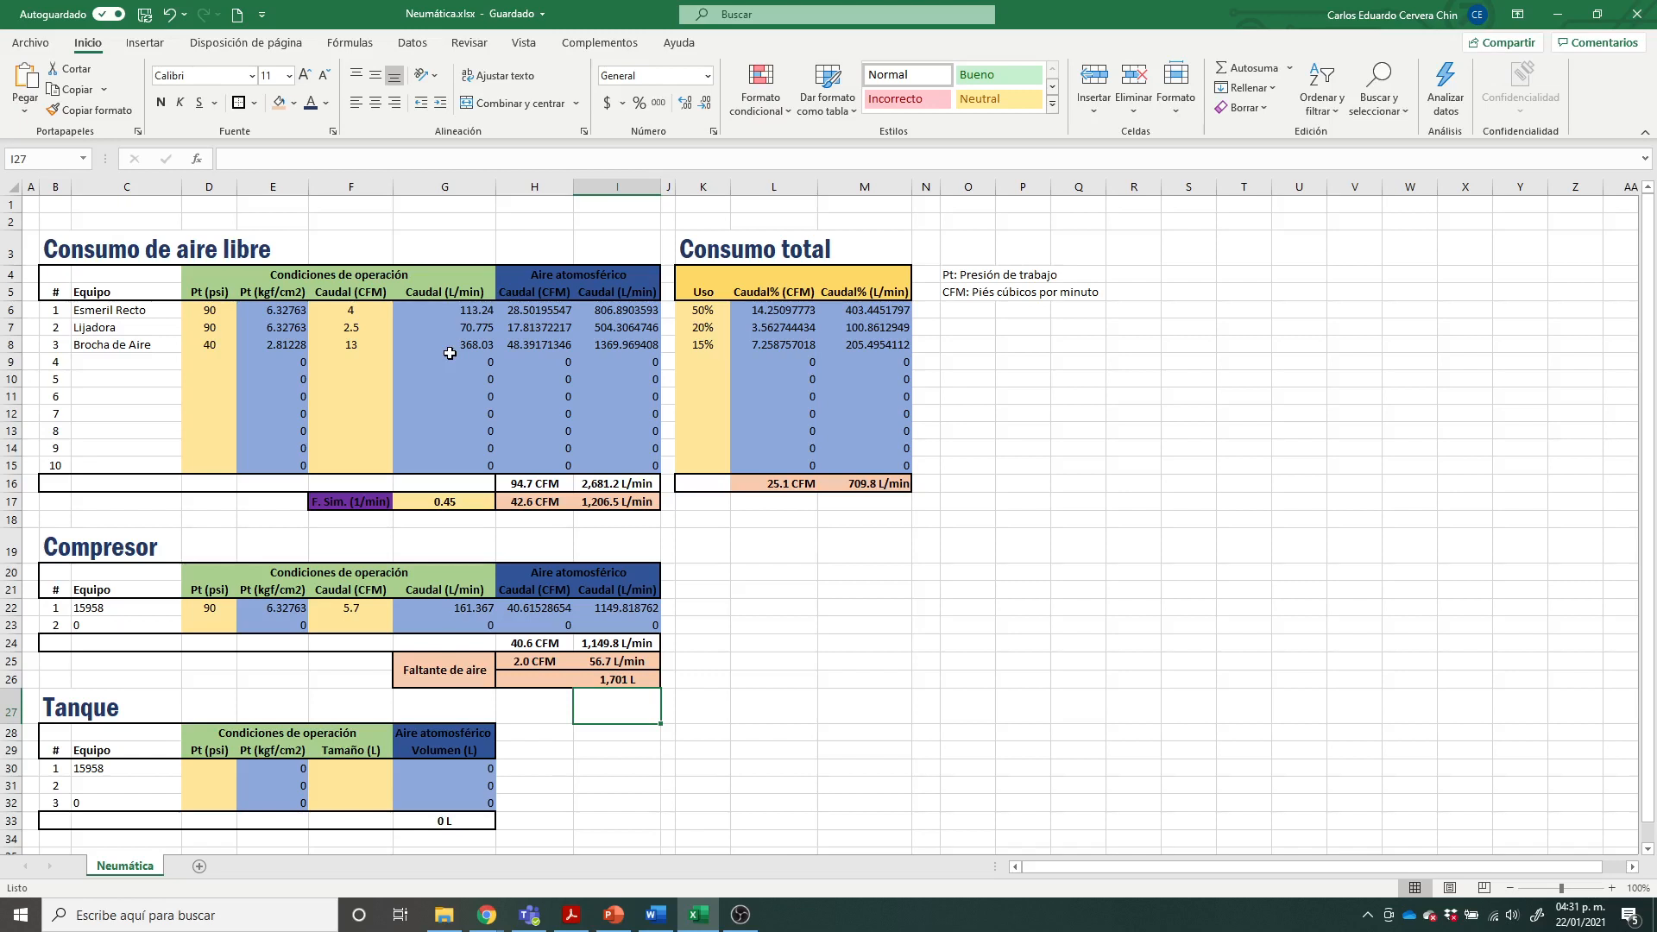
# Step: Dismiss the YouTube notification covering part of the spreadsheet
pyautogui.click(873, 665)
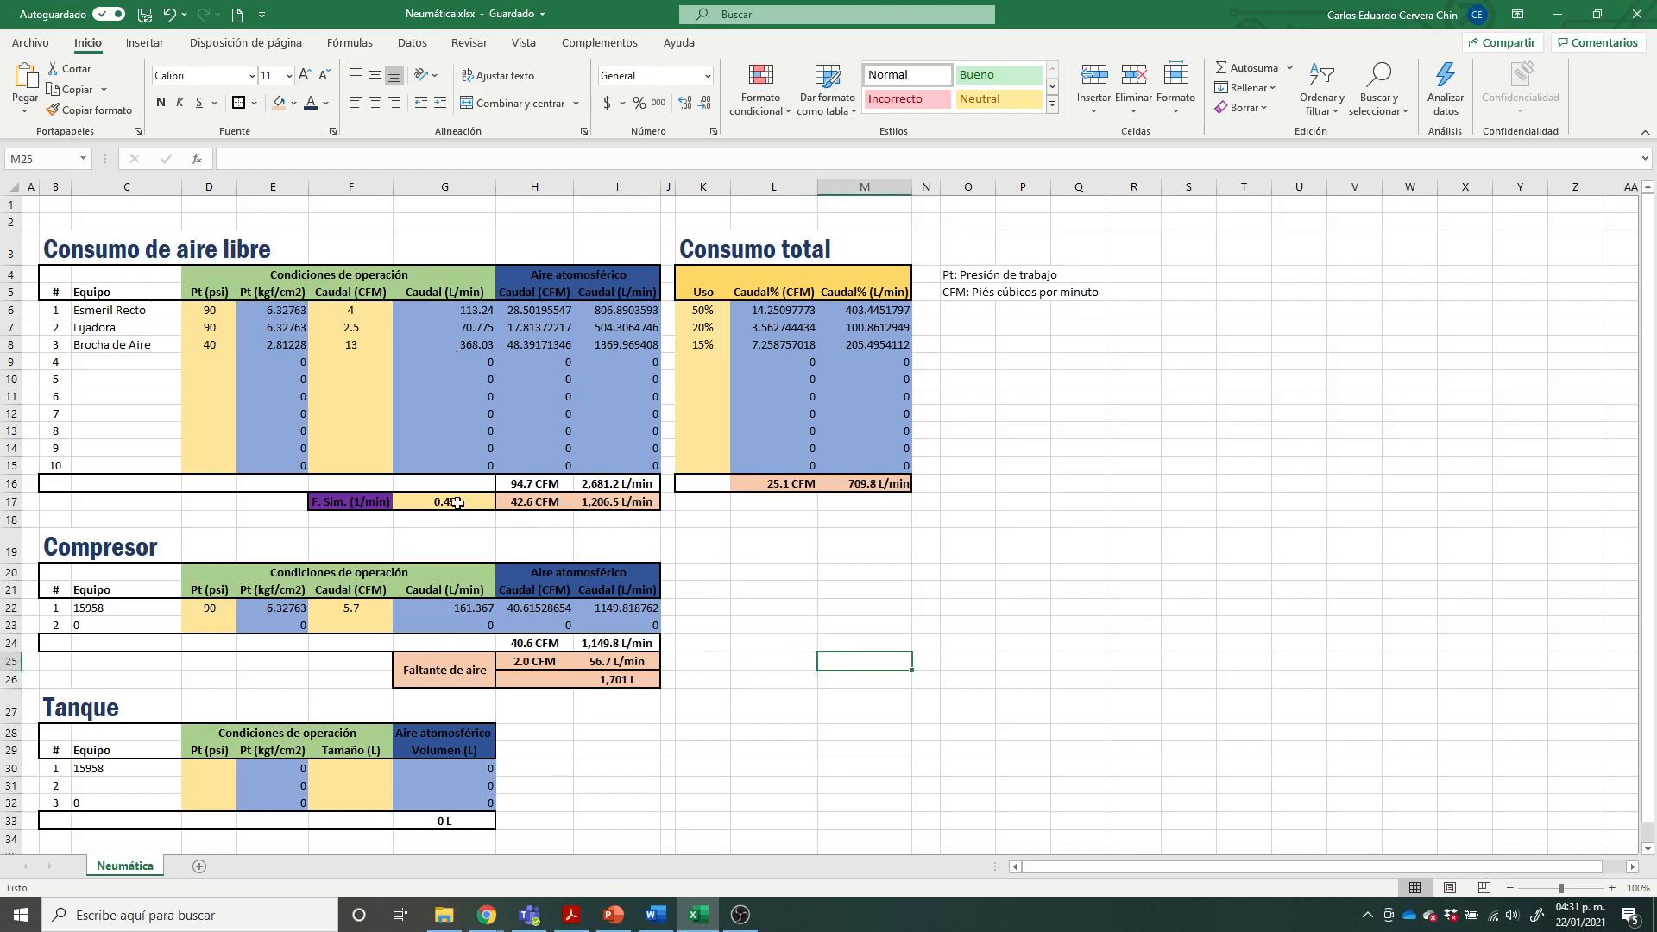
pyautogui.click(265, 521)
pyautogui.click(1059, 606)
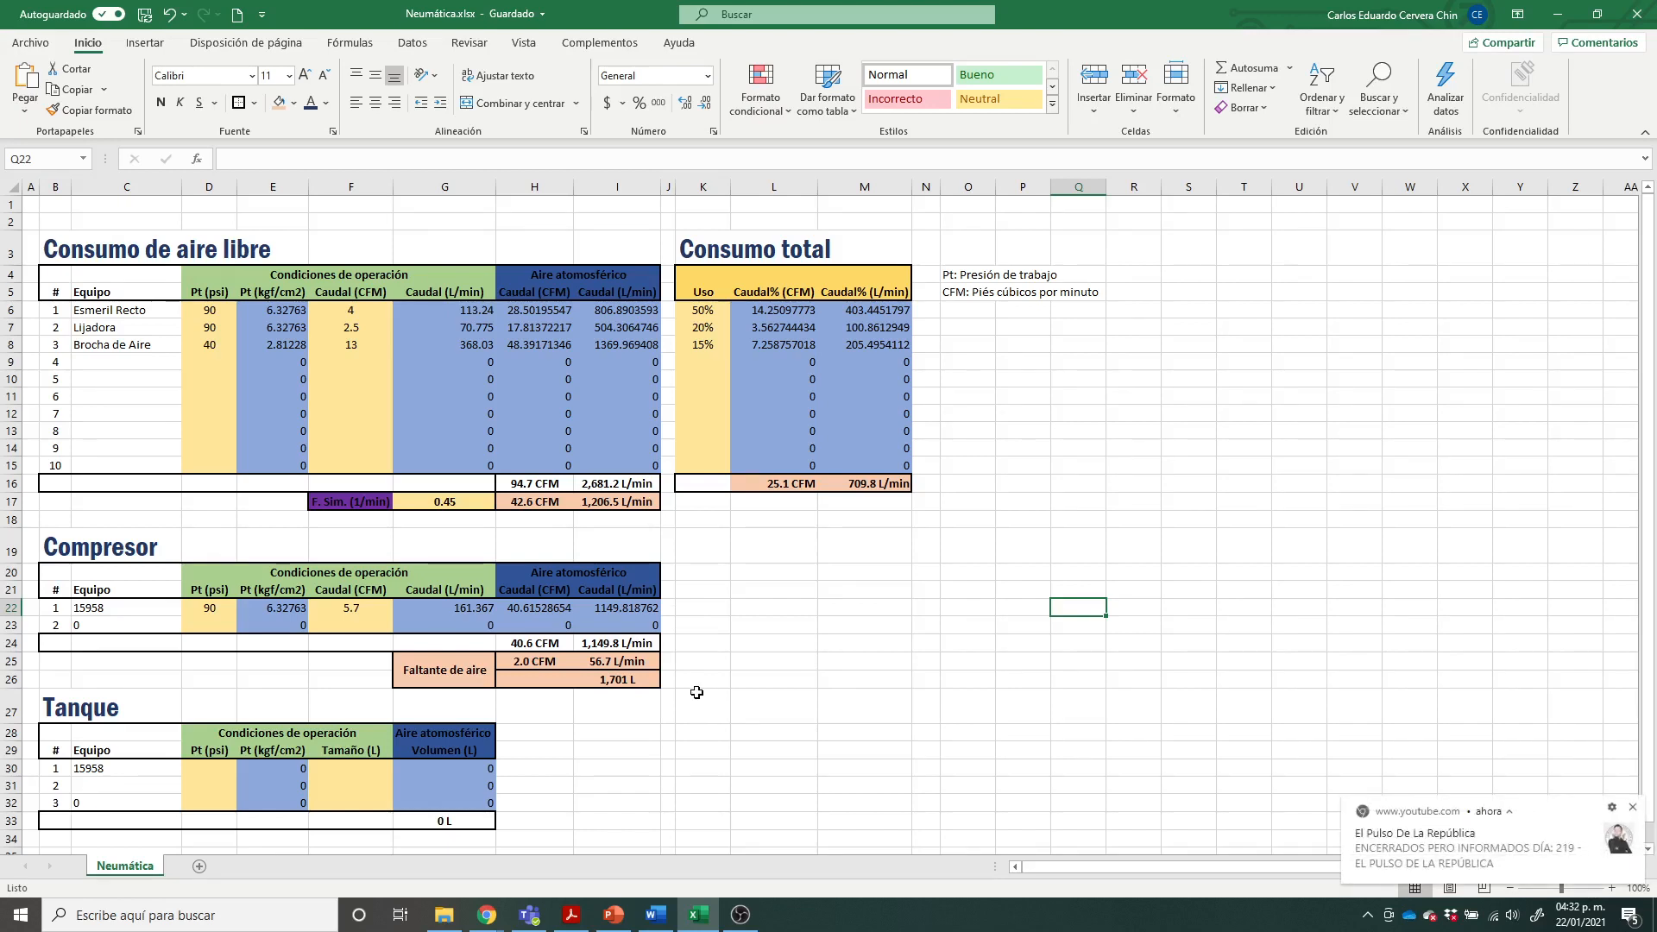
pyautogui.click(1633, 809)
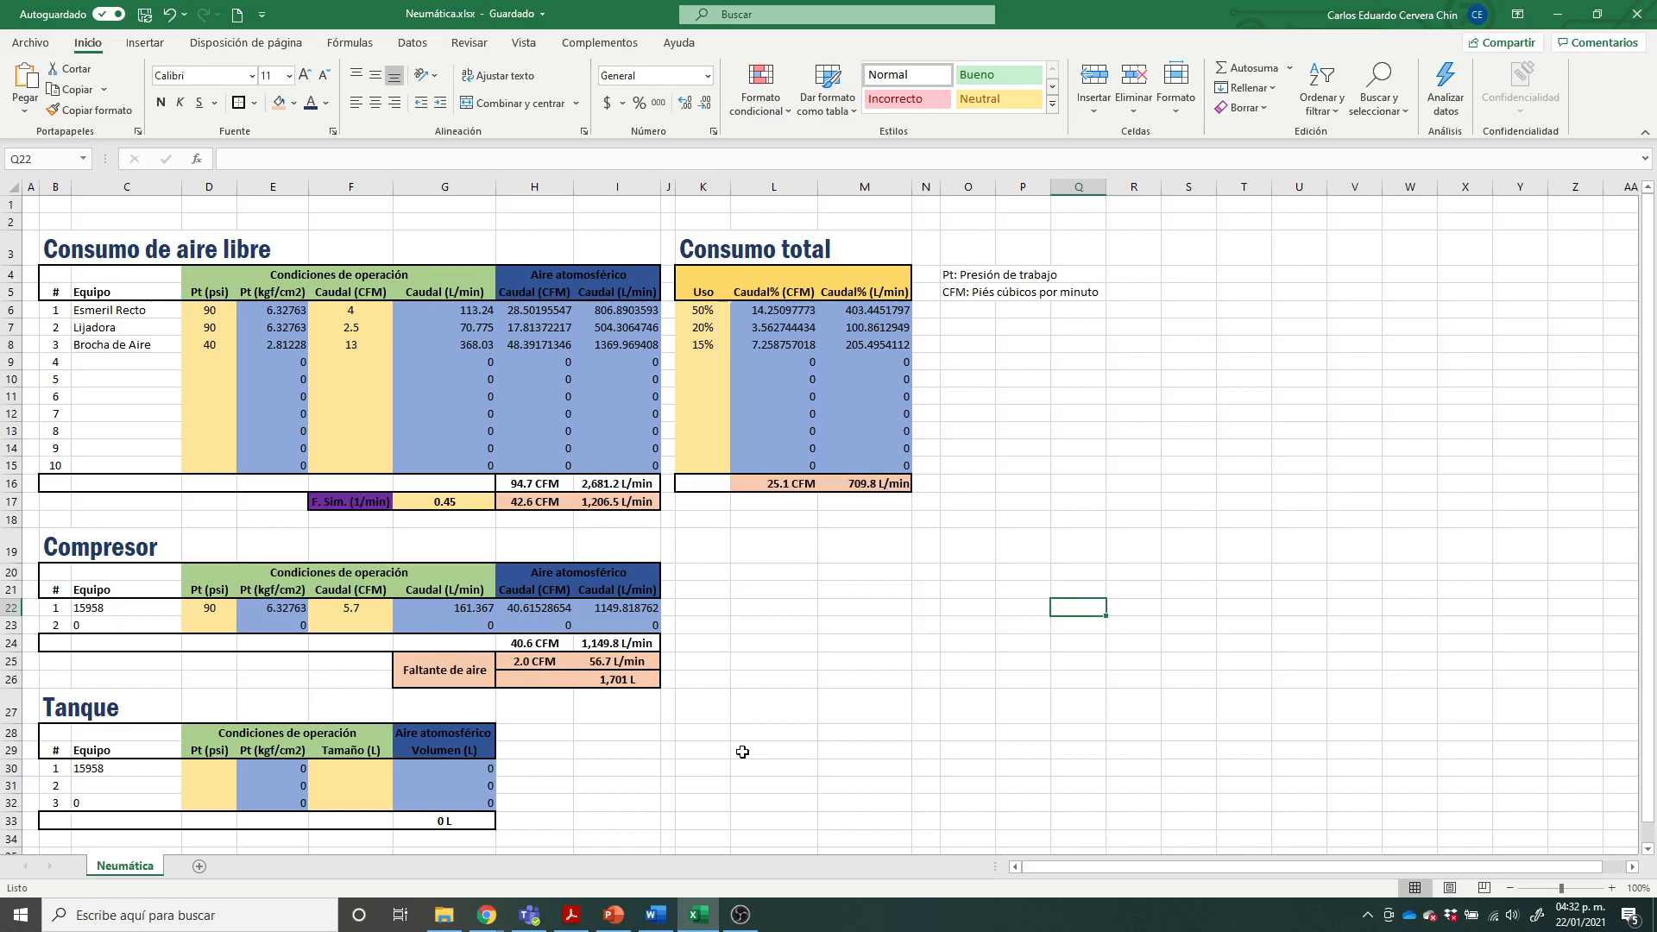
# Step: Review the Faltante de aire volume in litres against the simultaneity factor in Consumo de aire libre
pyautogui.click(639, 682)
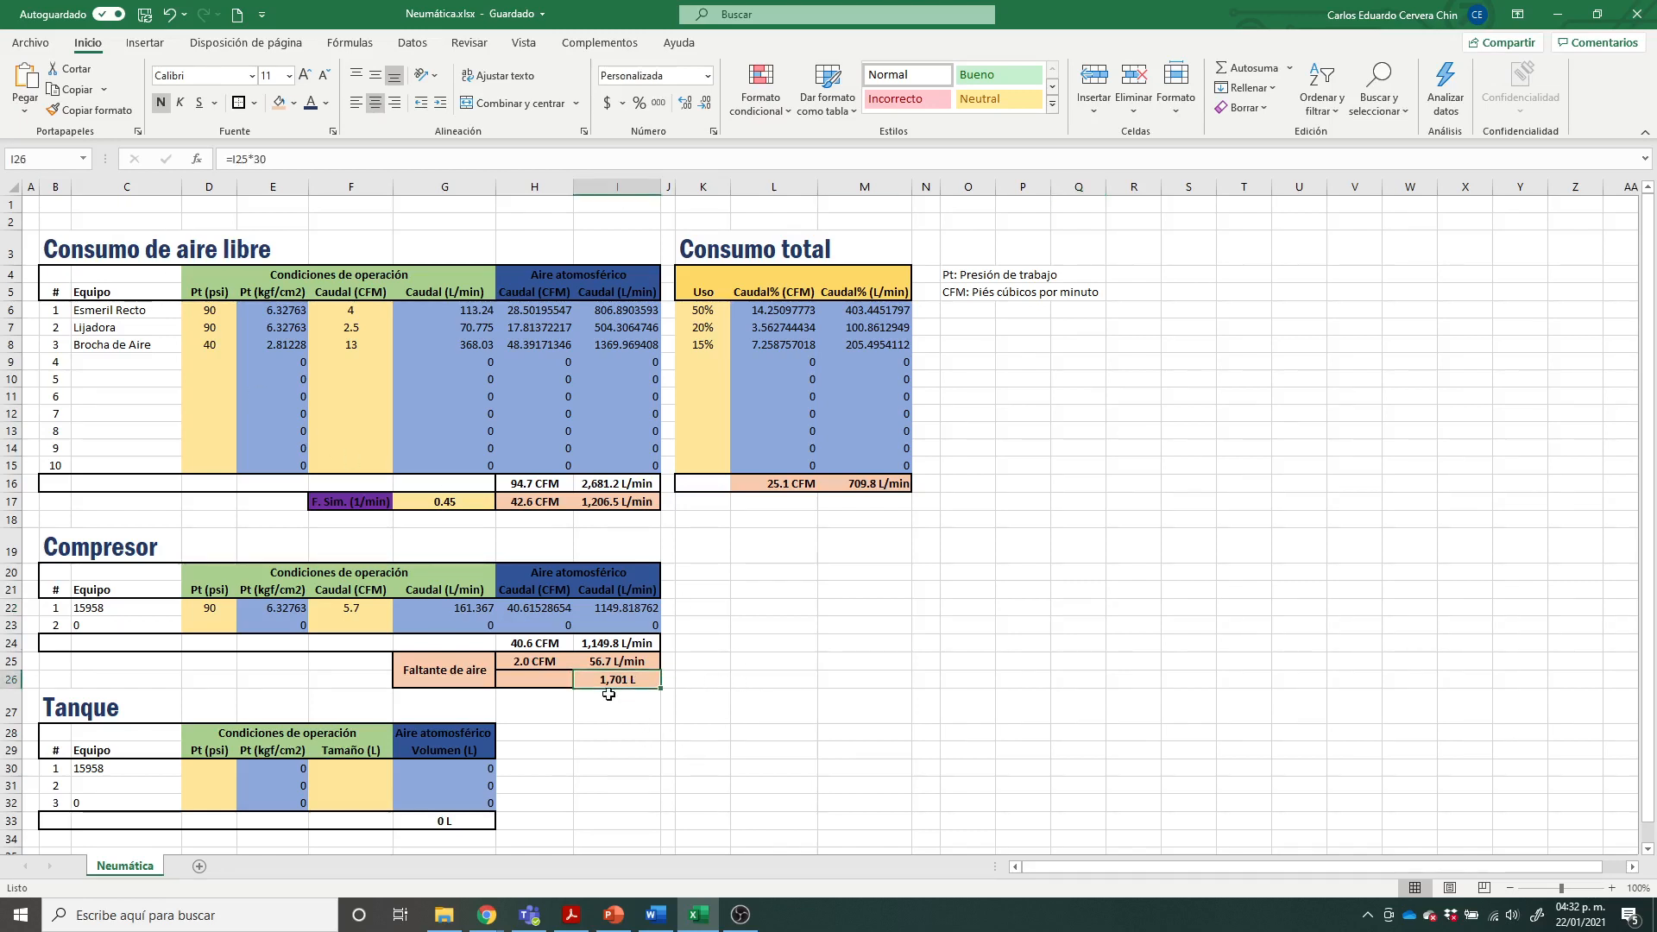
pyautogui.click(760, 696)
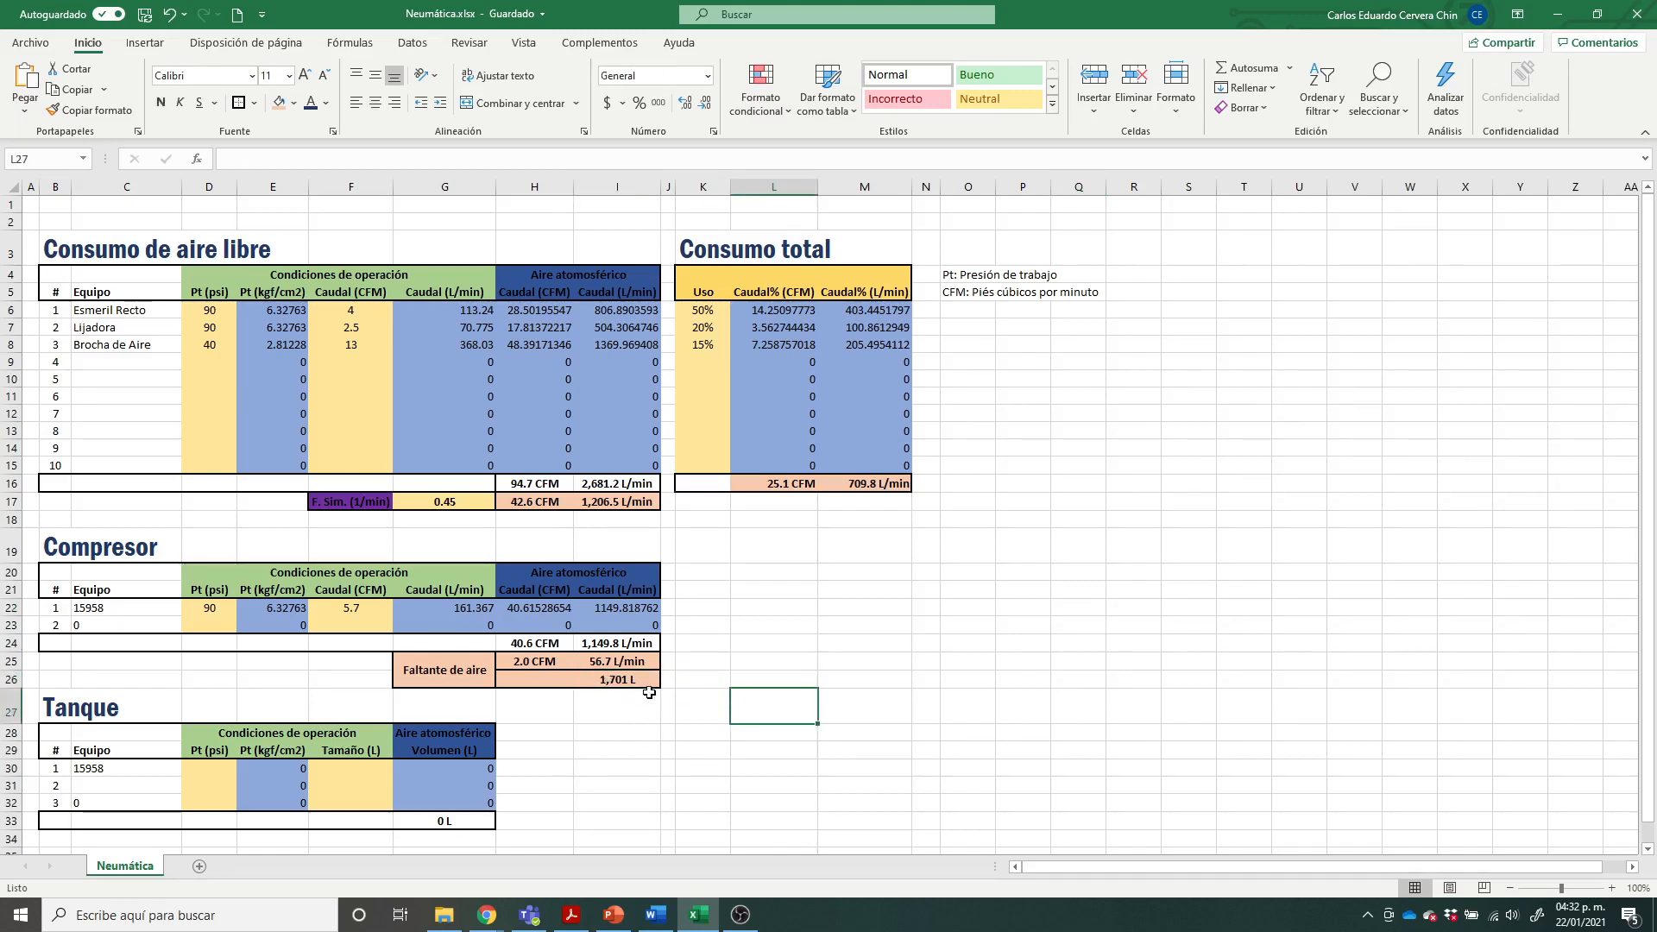
pyautogui.click(638, 679)
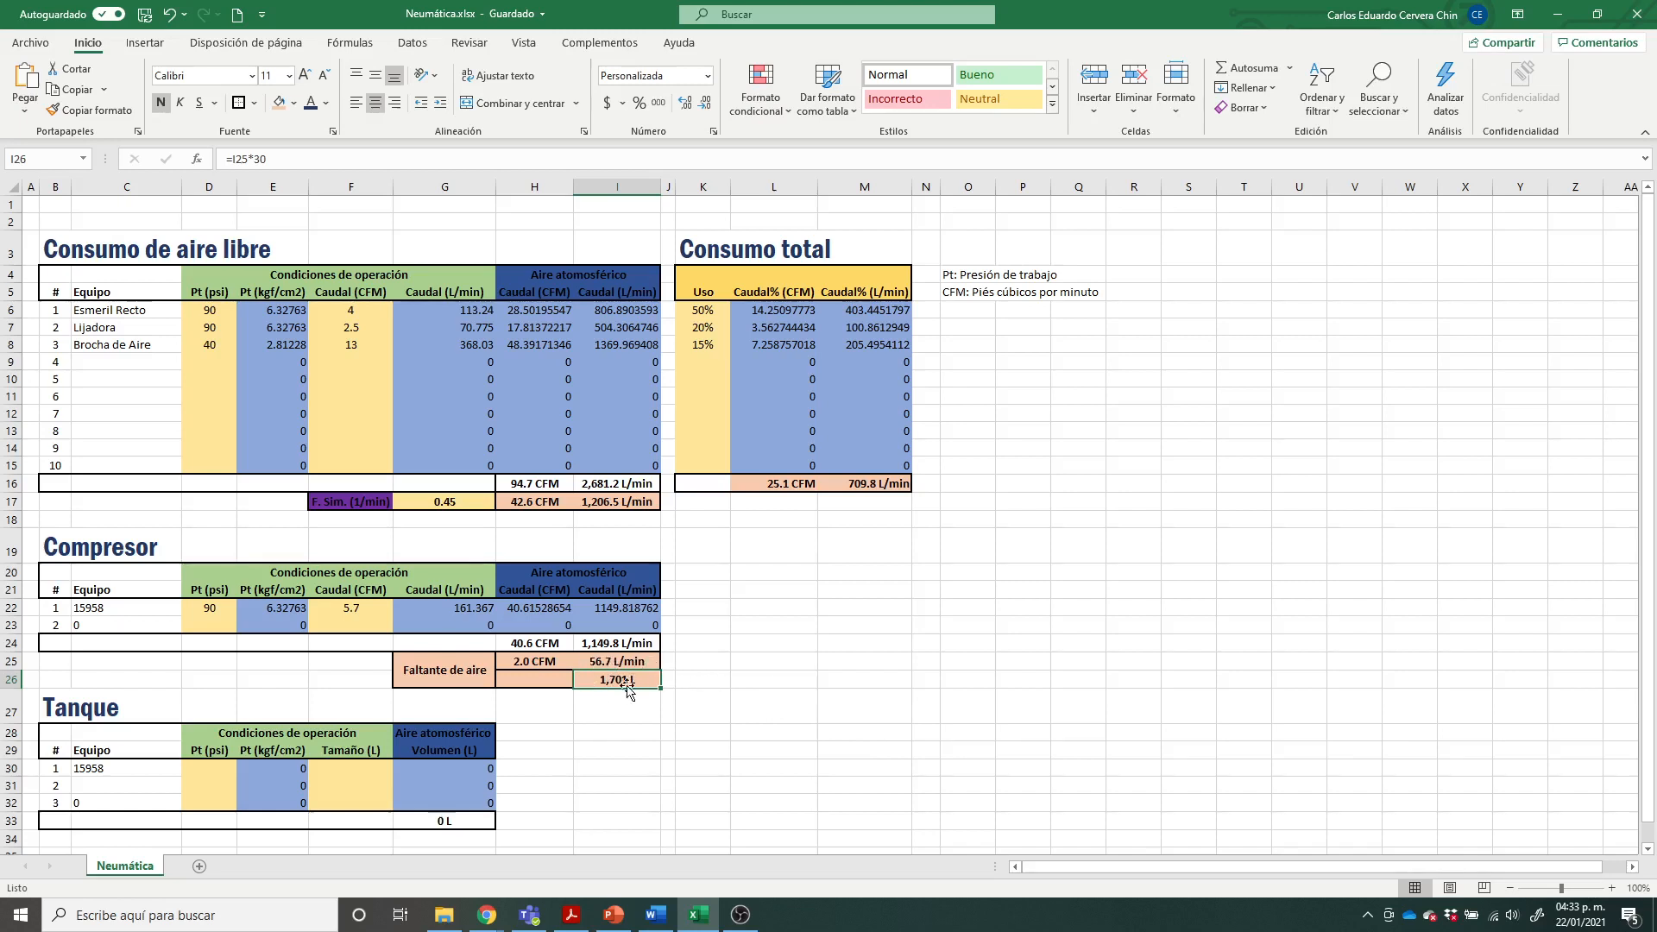
pyautogui.click(692, 680)
pyautogui.click(380, 502)
pyautogui.click(475, 501)
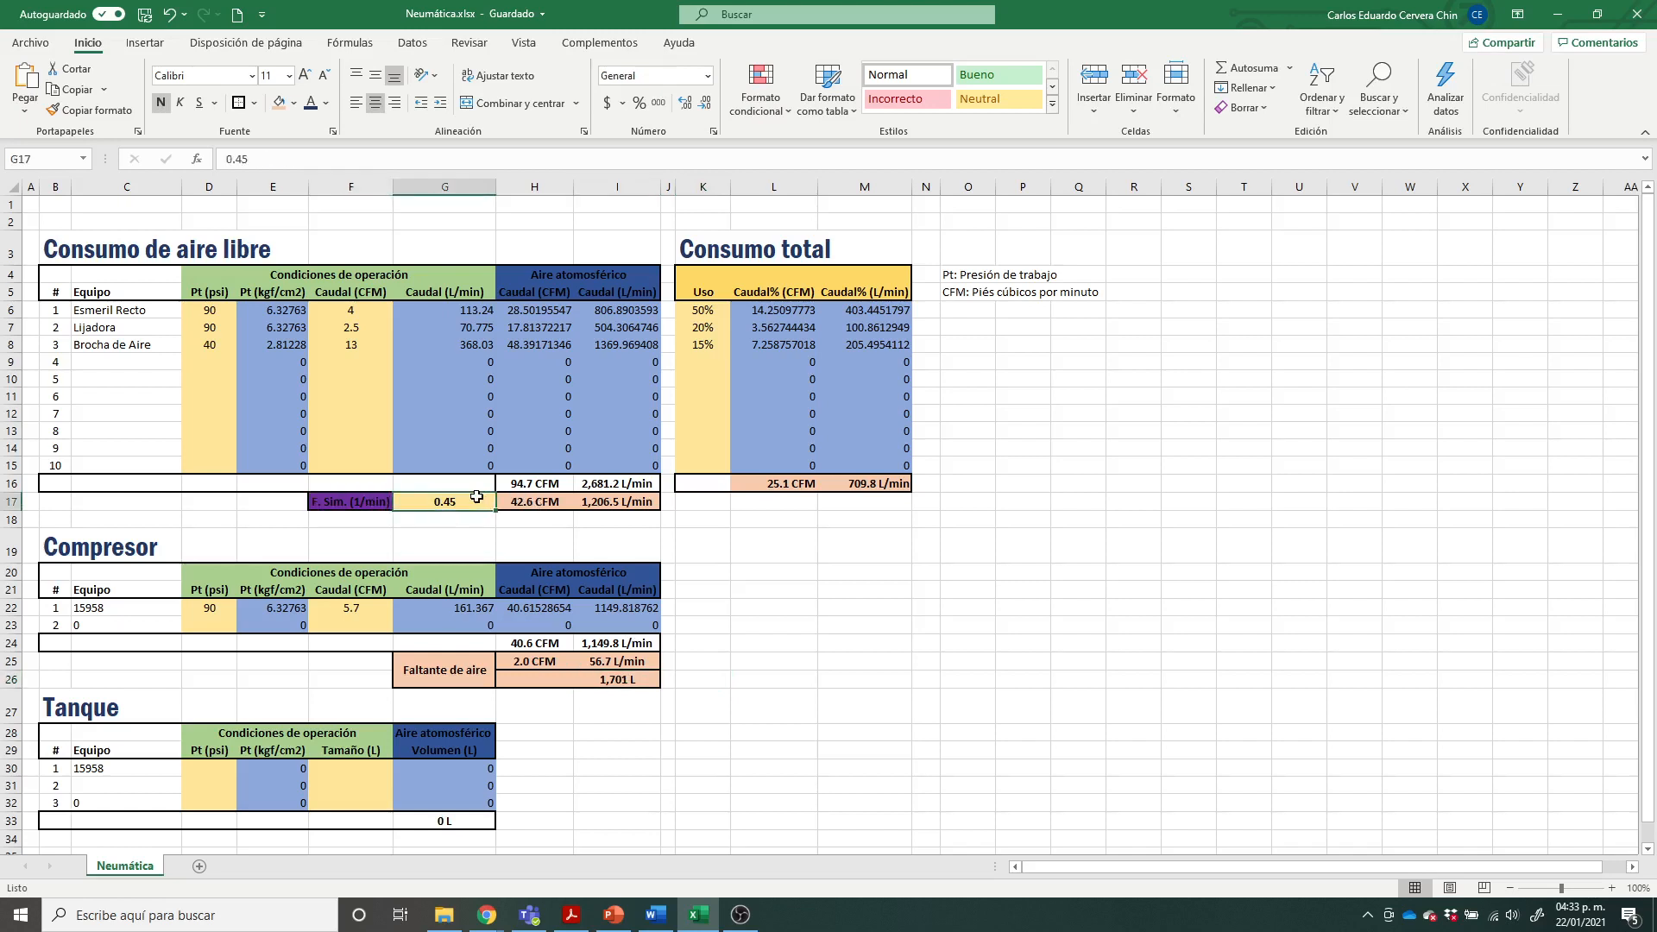
pyautogui.click(632, 680)
pyautogui.click(633, 680)
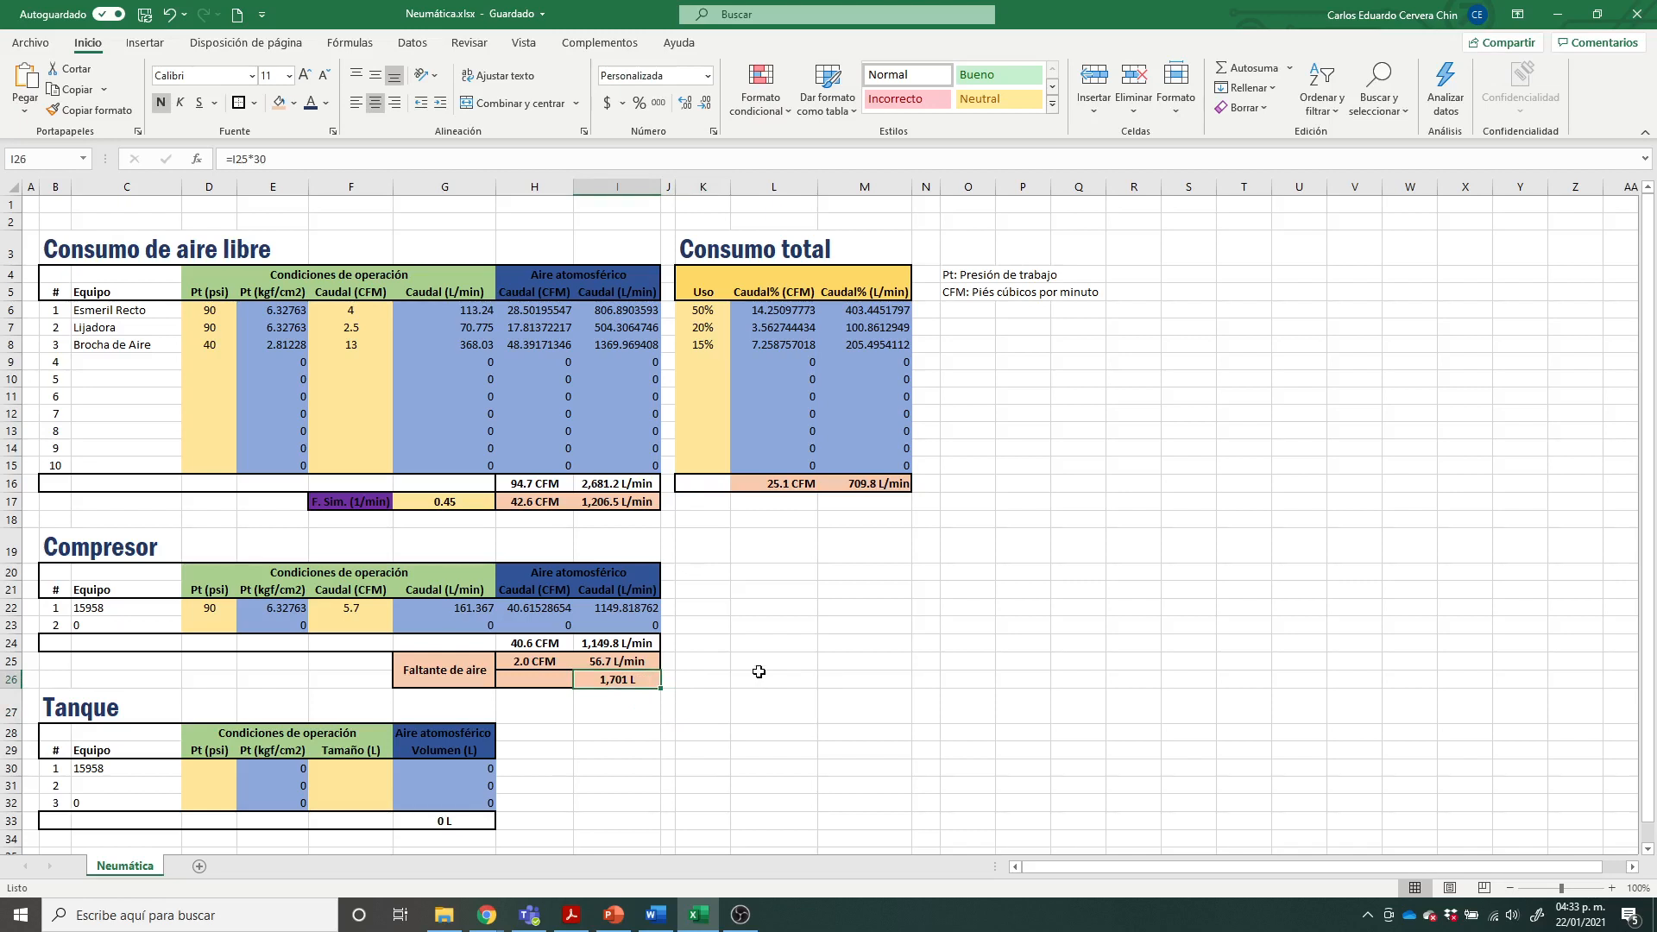
pyautogui.click(769, 704)
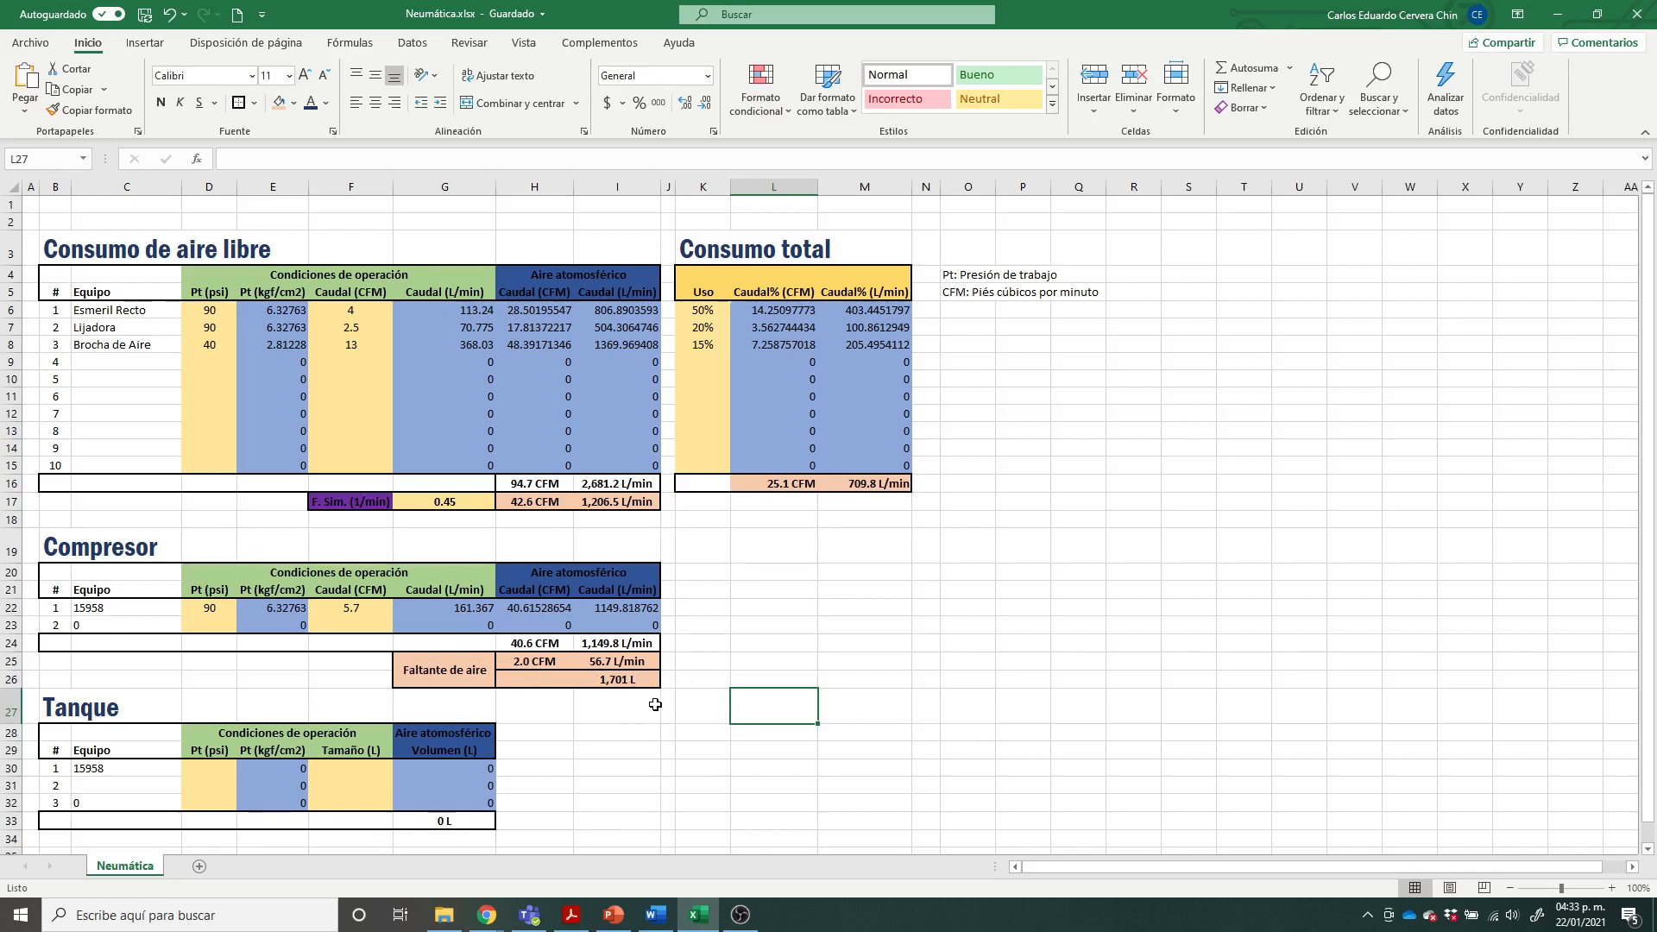
pyautogui.click(217, 773)
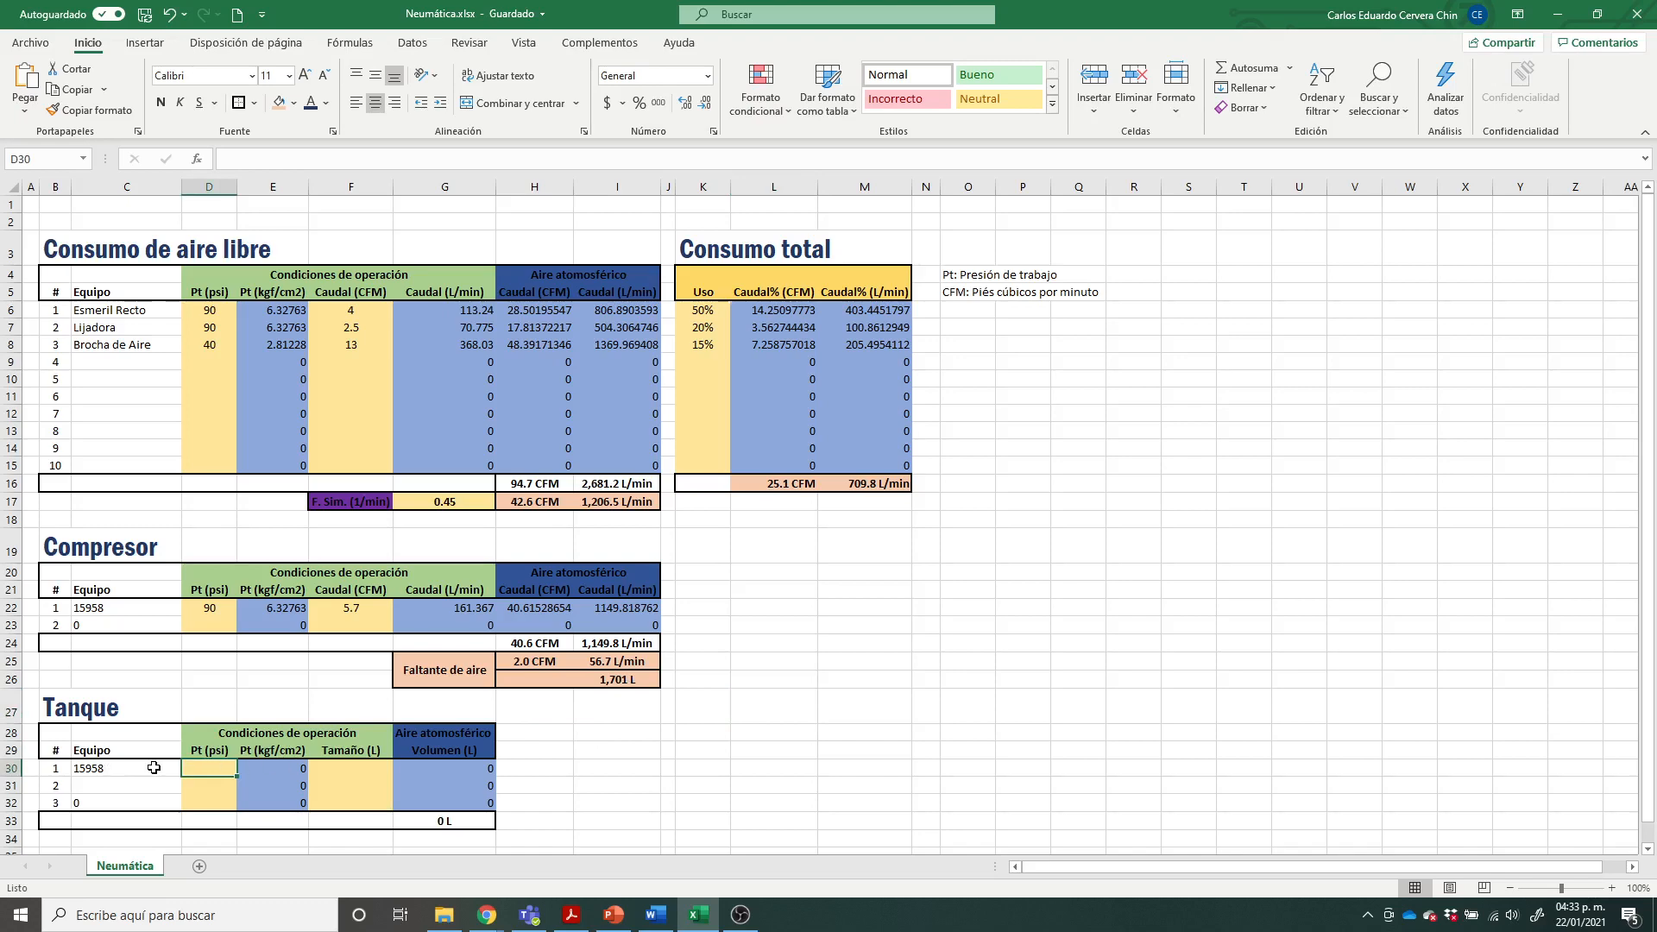
pyautogui.click(613, 917)
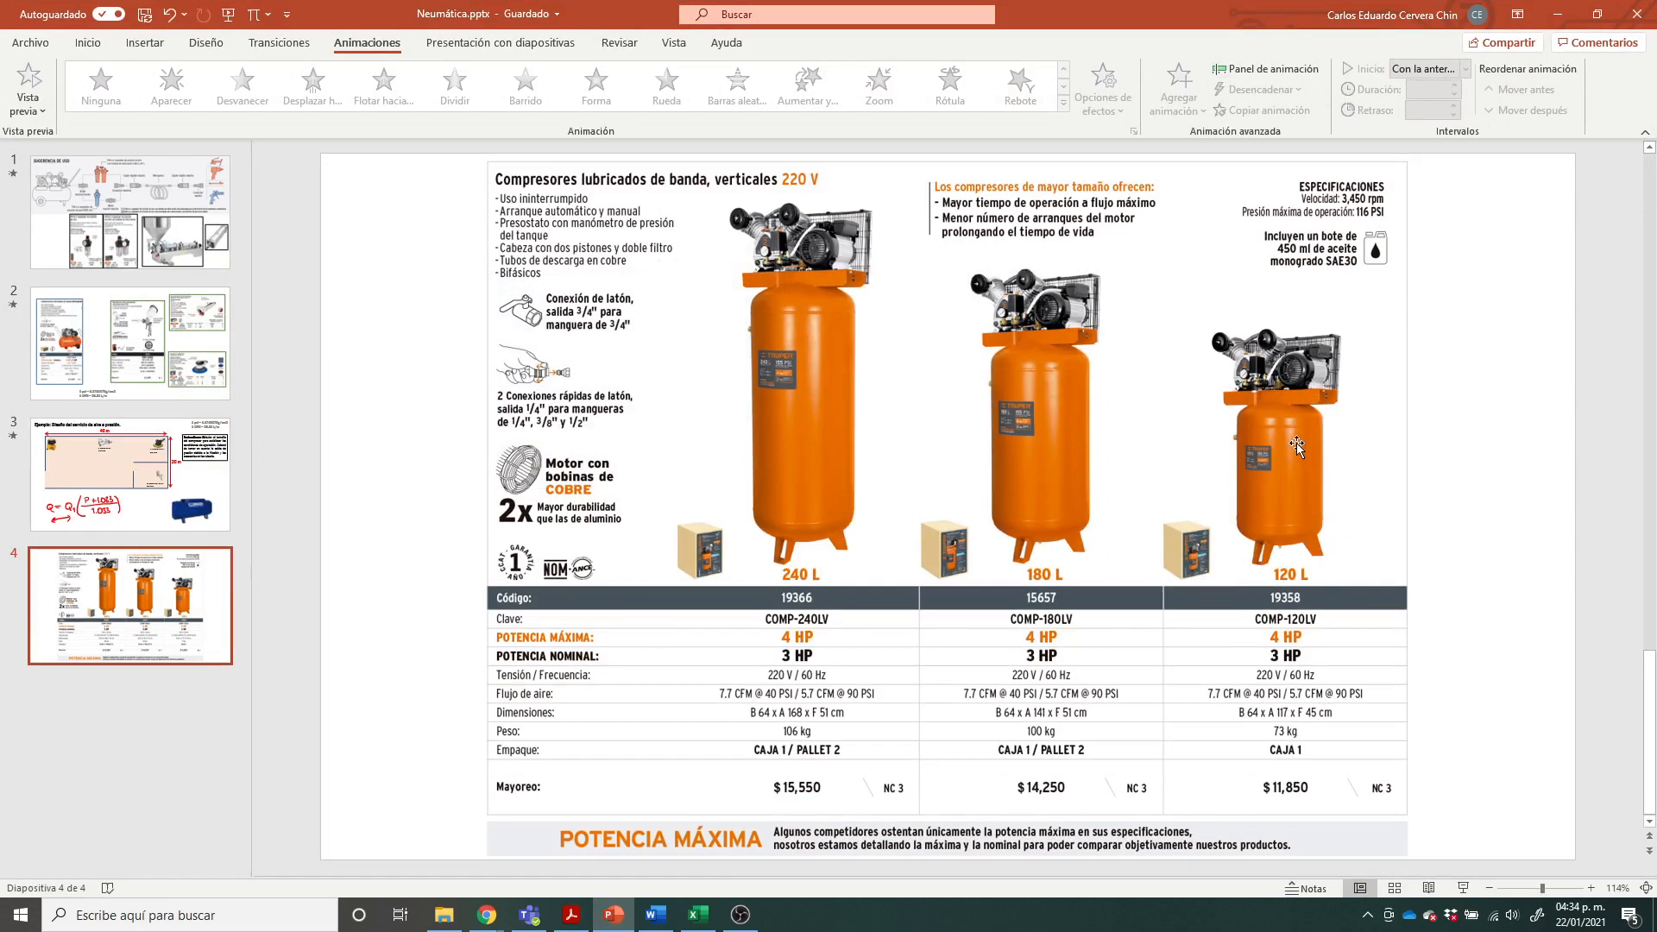
pyautogui.click(701, 922)
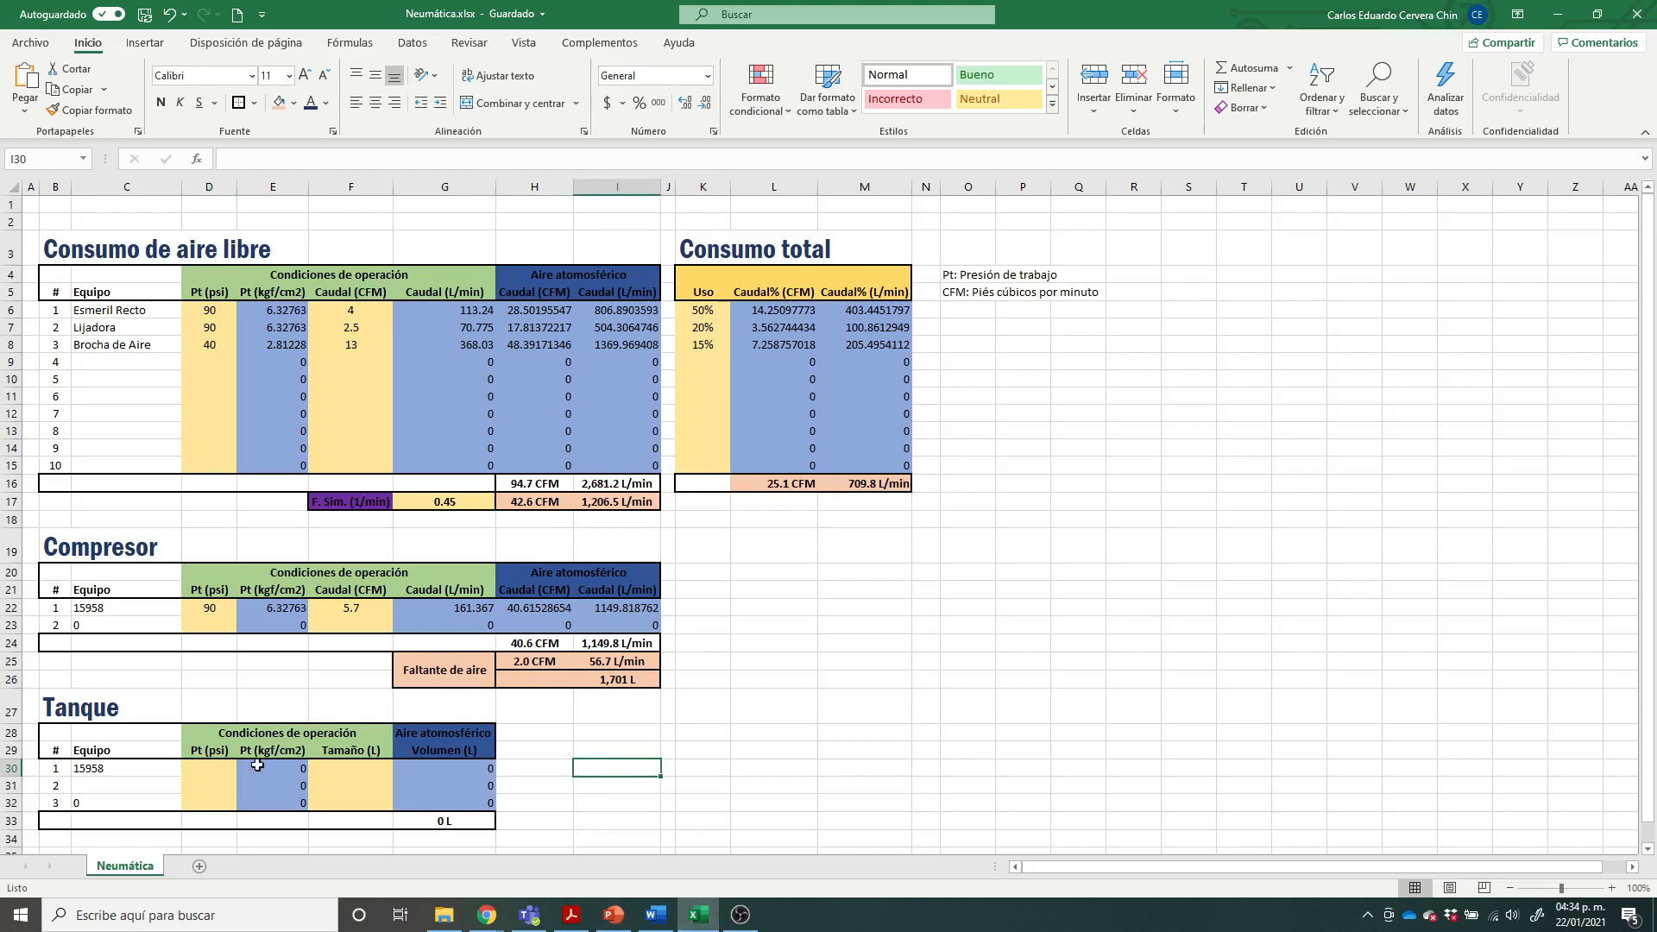
pyautogui.click(218, 769)
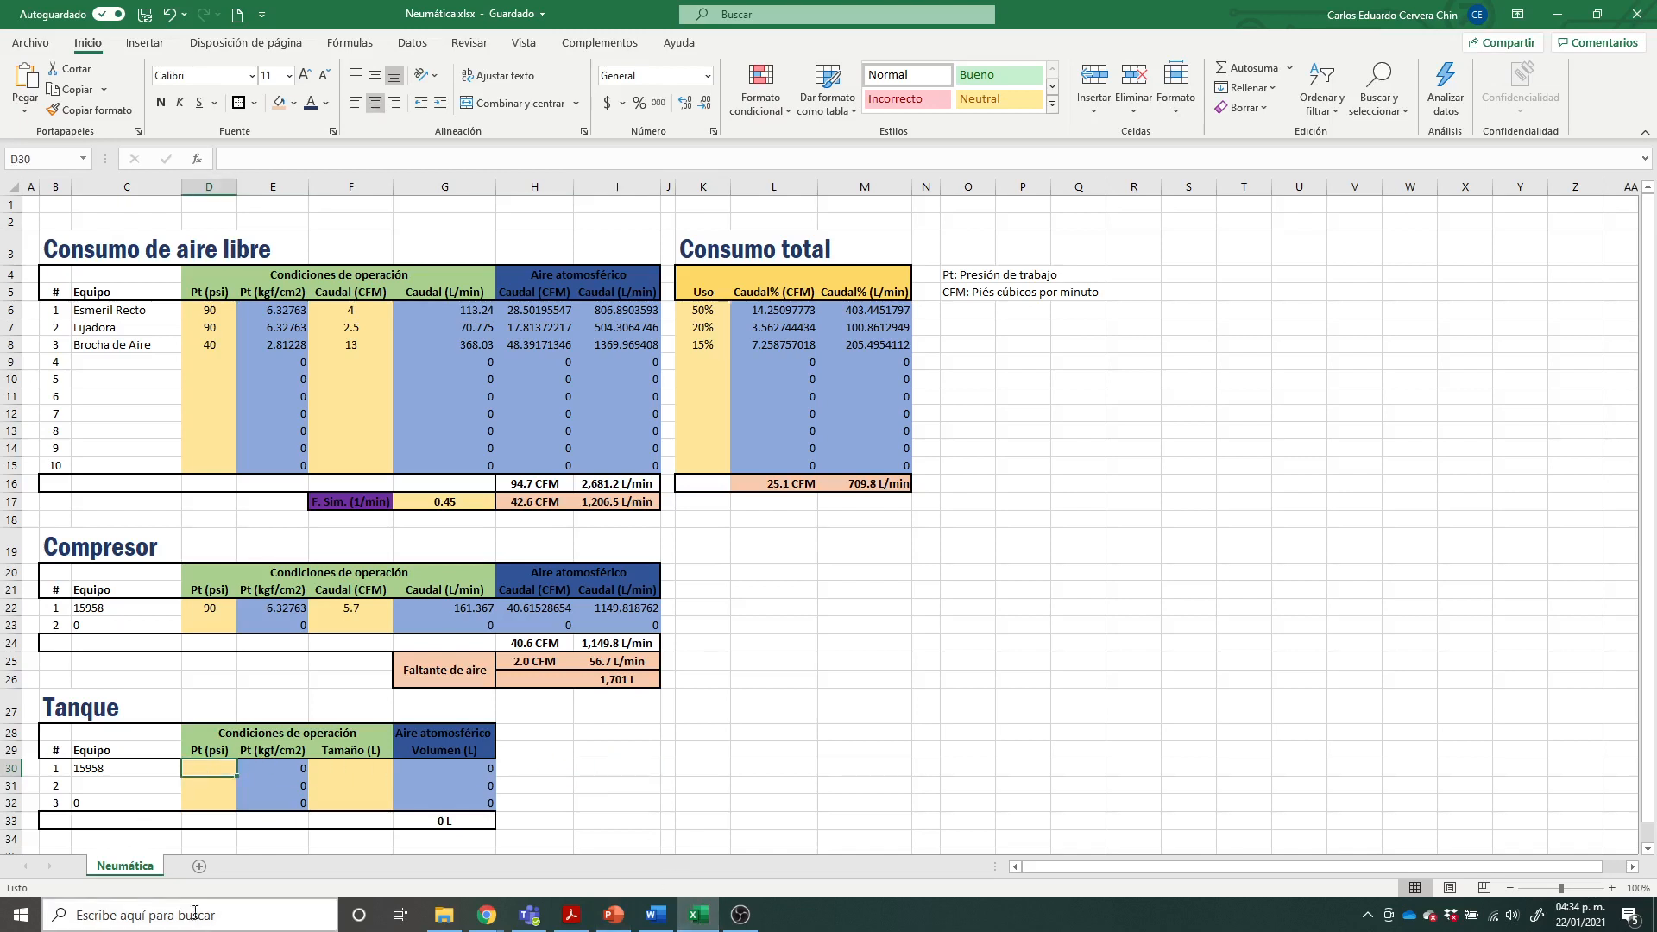
pyautogui.write('90')
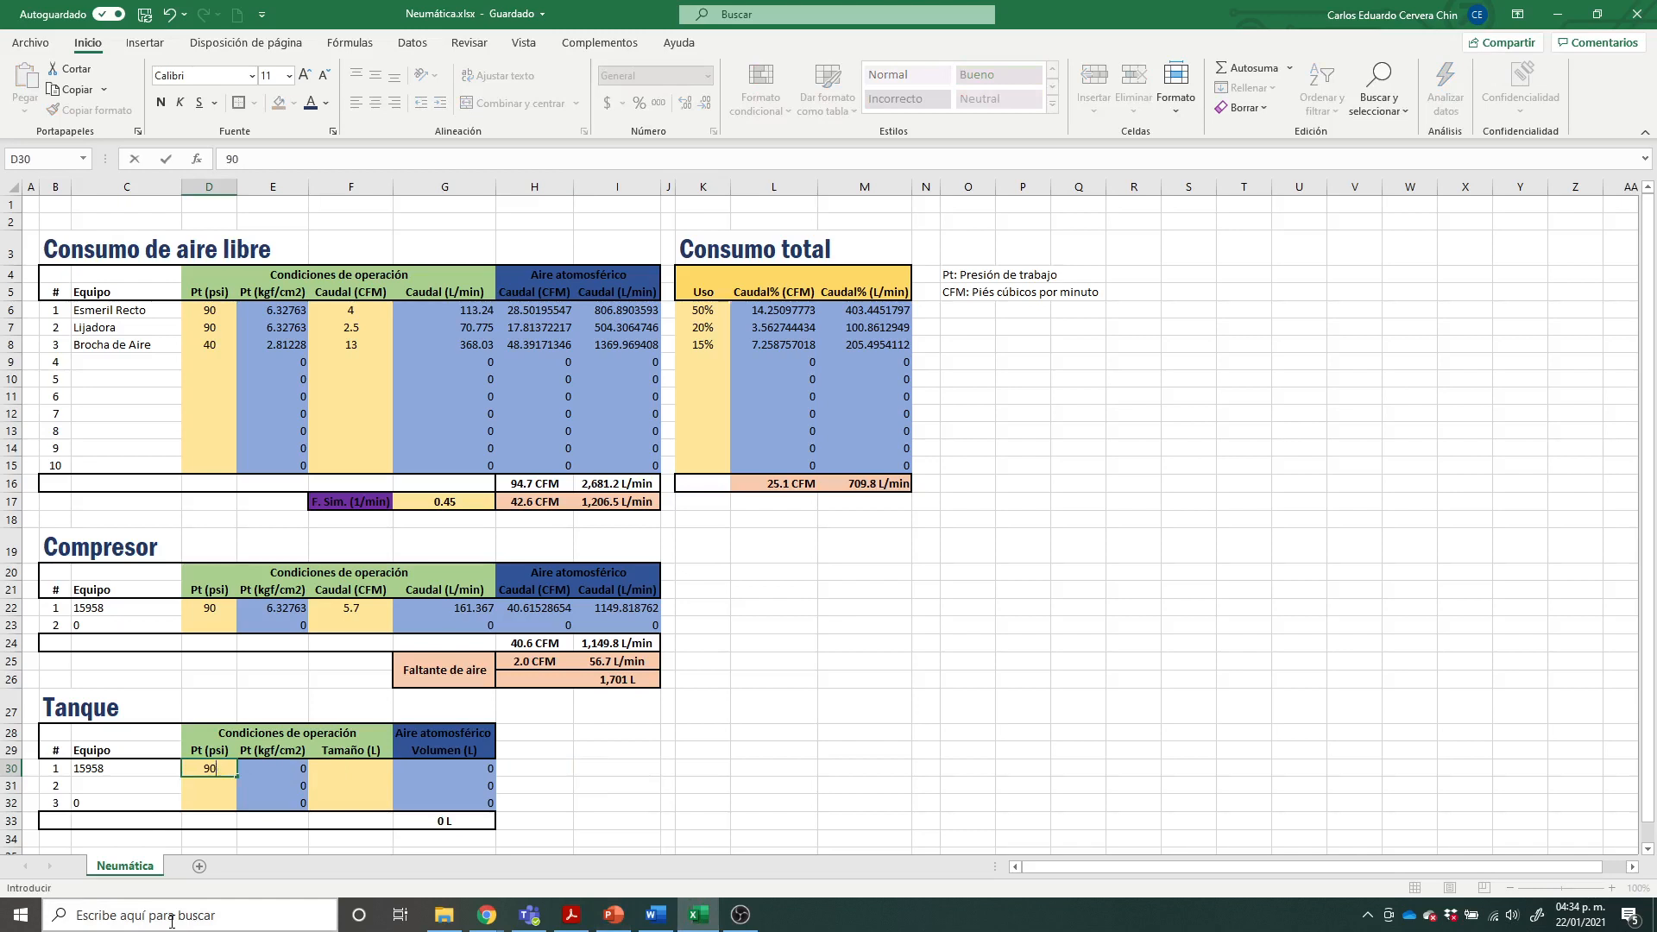
pyautogui.press('BackSpace')
pyautogui.press('BackSpace')
pyautogui.click(772, 643)
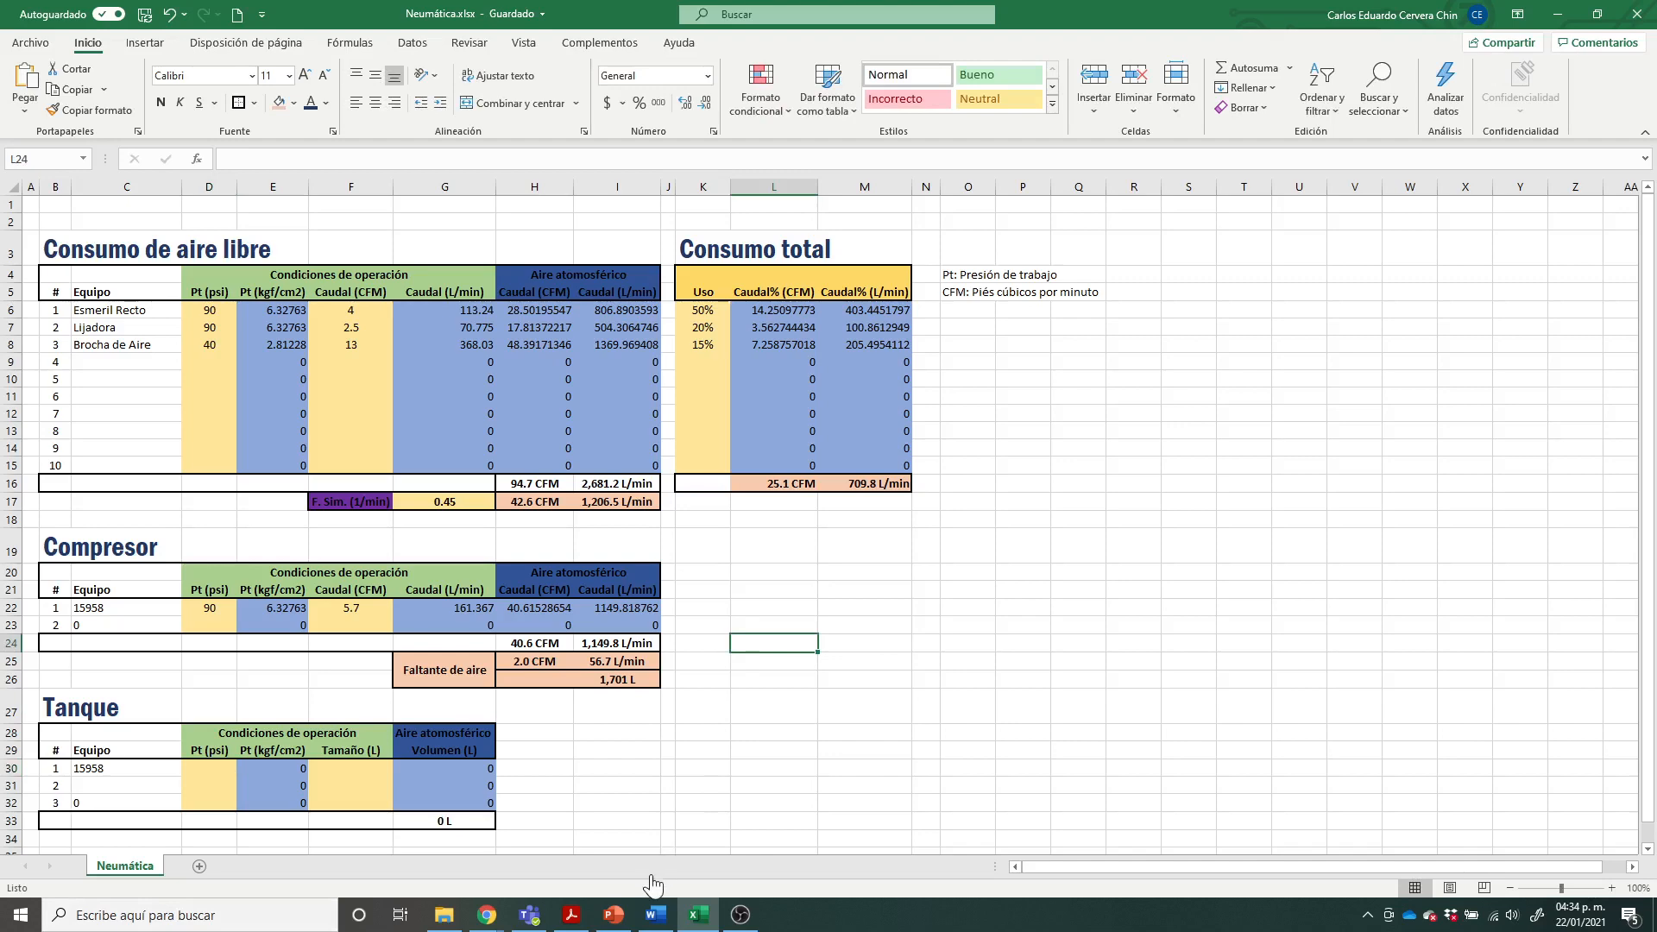
# Step: Check the maximum operating pressure on the PowerPoint compressor slide and set tank 1's working pressure to 116 psi in the Excel Tanque table
pyautogui.click(614, 915)
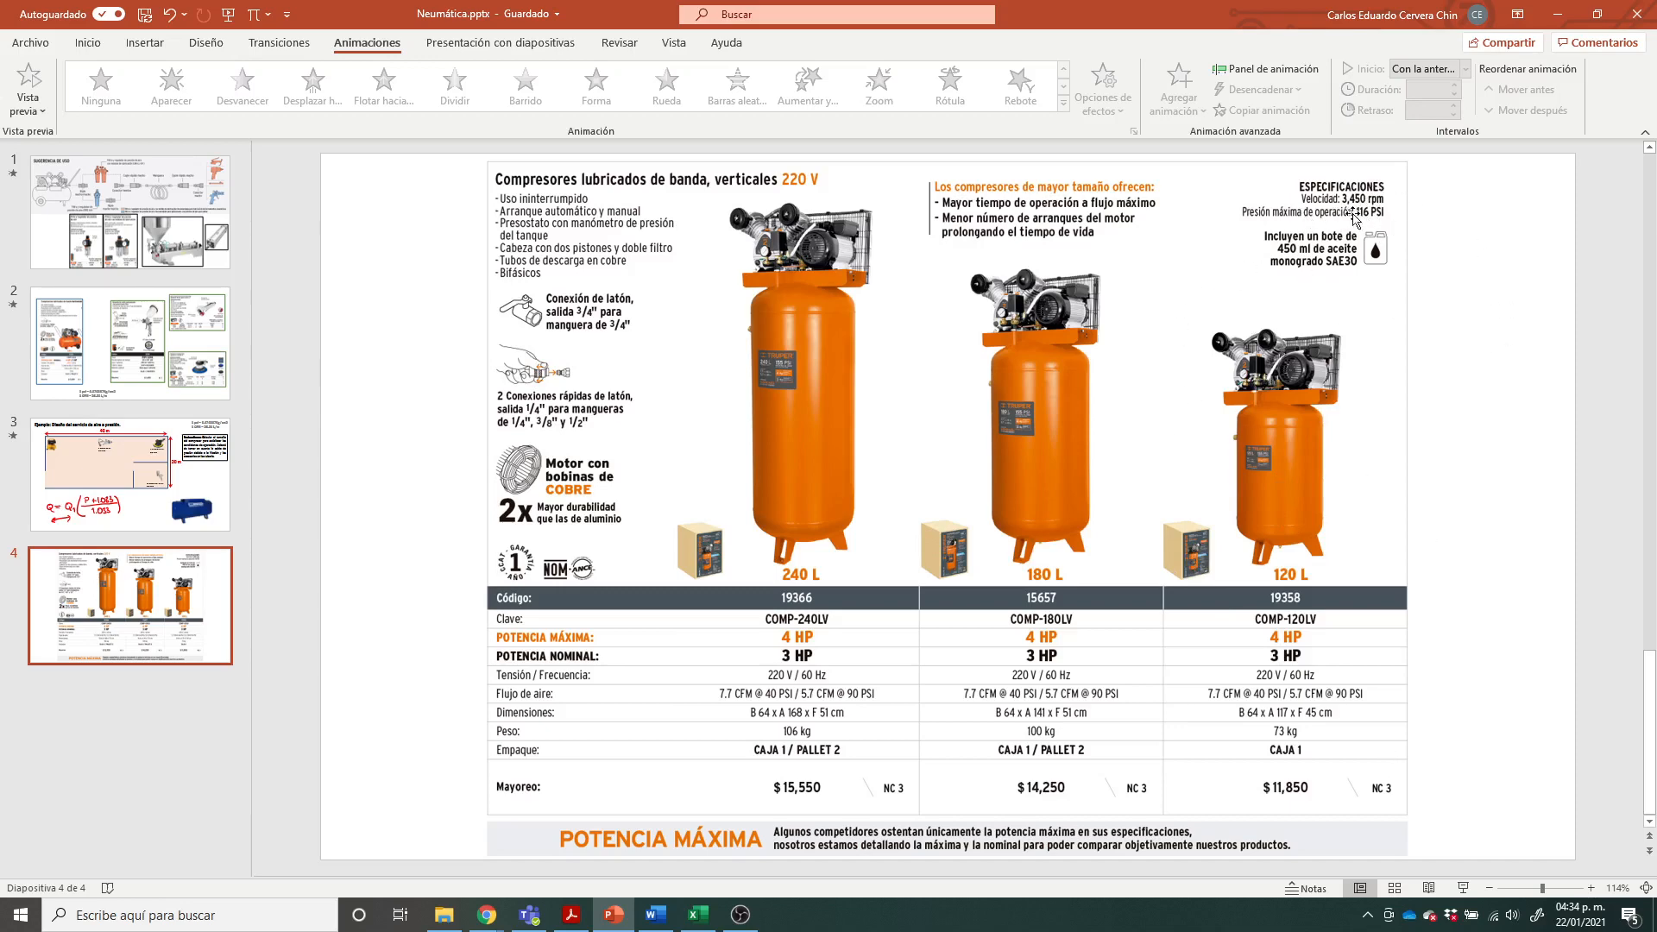
pyautogui.click(696, 917)
pyautogui.click(218, 769)
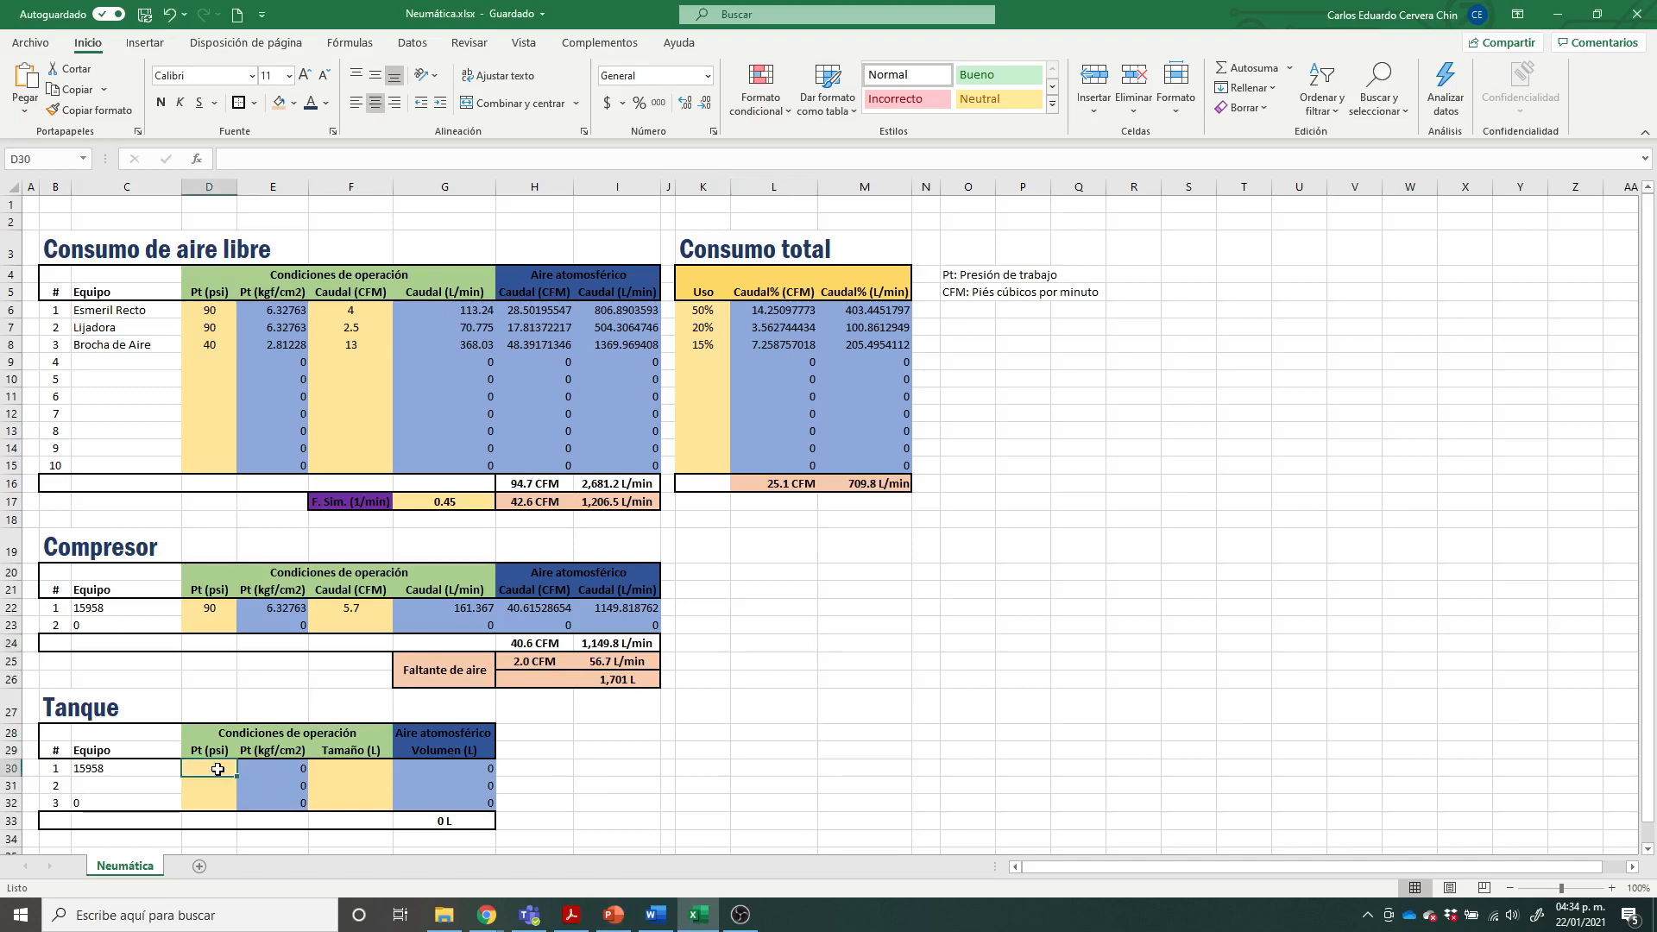
pyautogui.write('11')
pyautogui.press('Tab')
pyautogui.press('Tab')
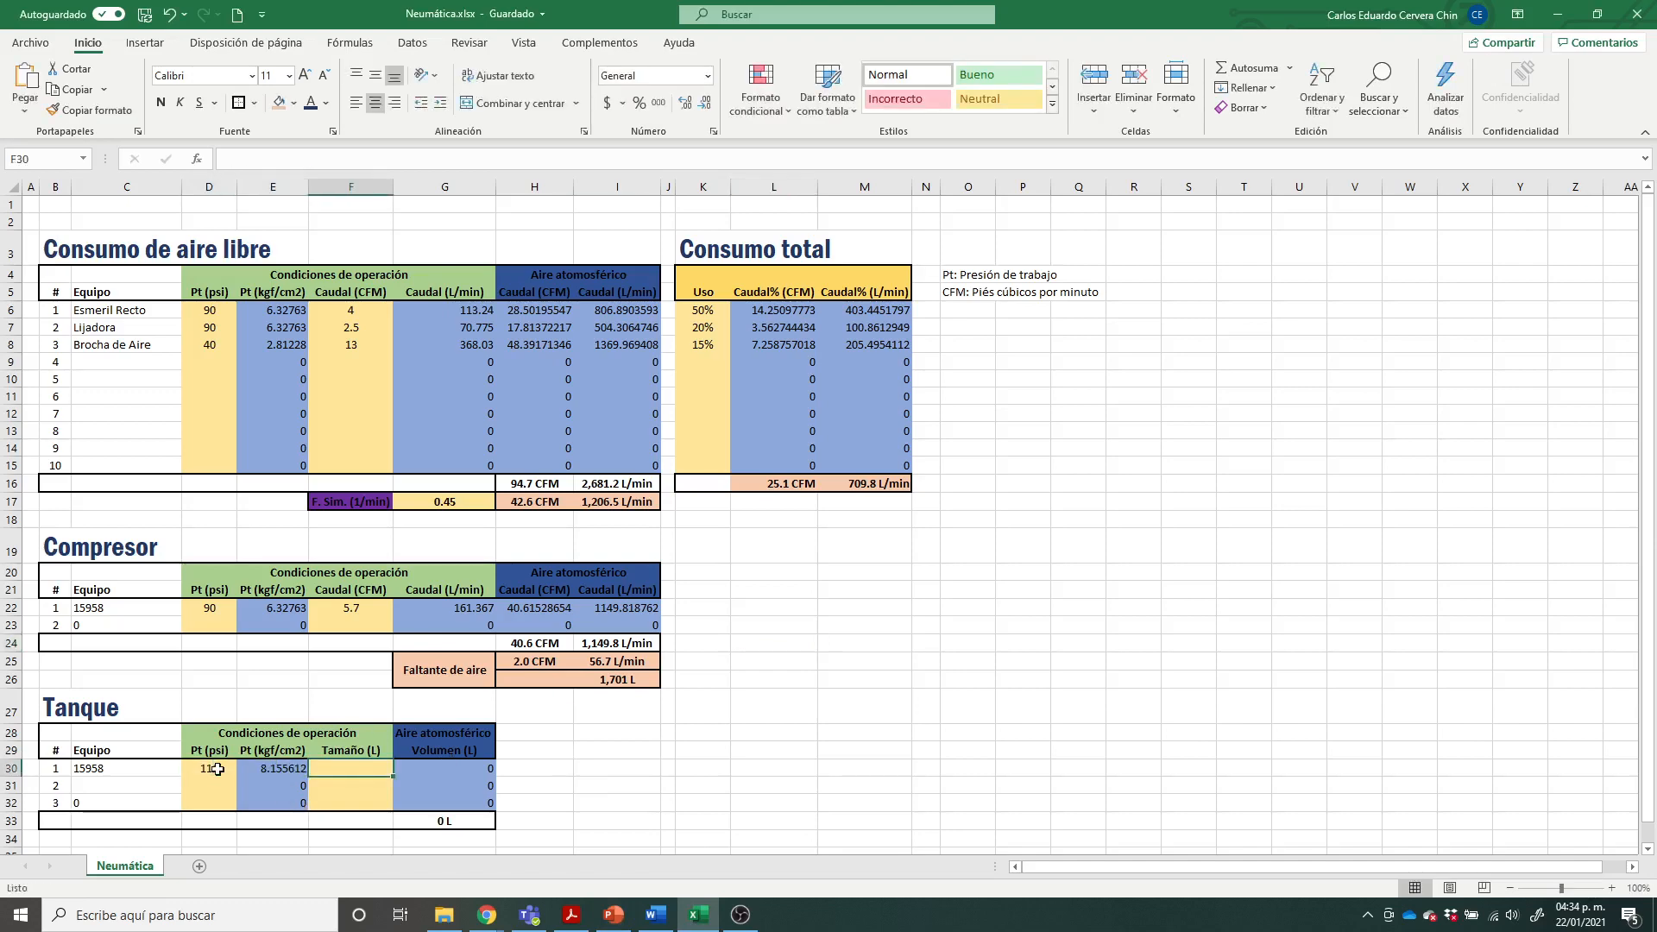
# Step: Check the tank capacities on the PowerPoint compressor slide and set tank 1's size to 120 L in the Excel Tanque table
pyautogui.click(613, 915)
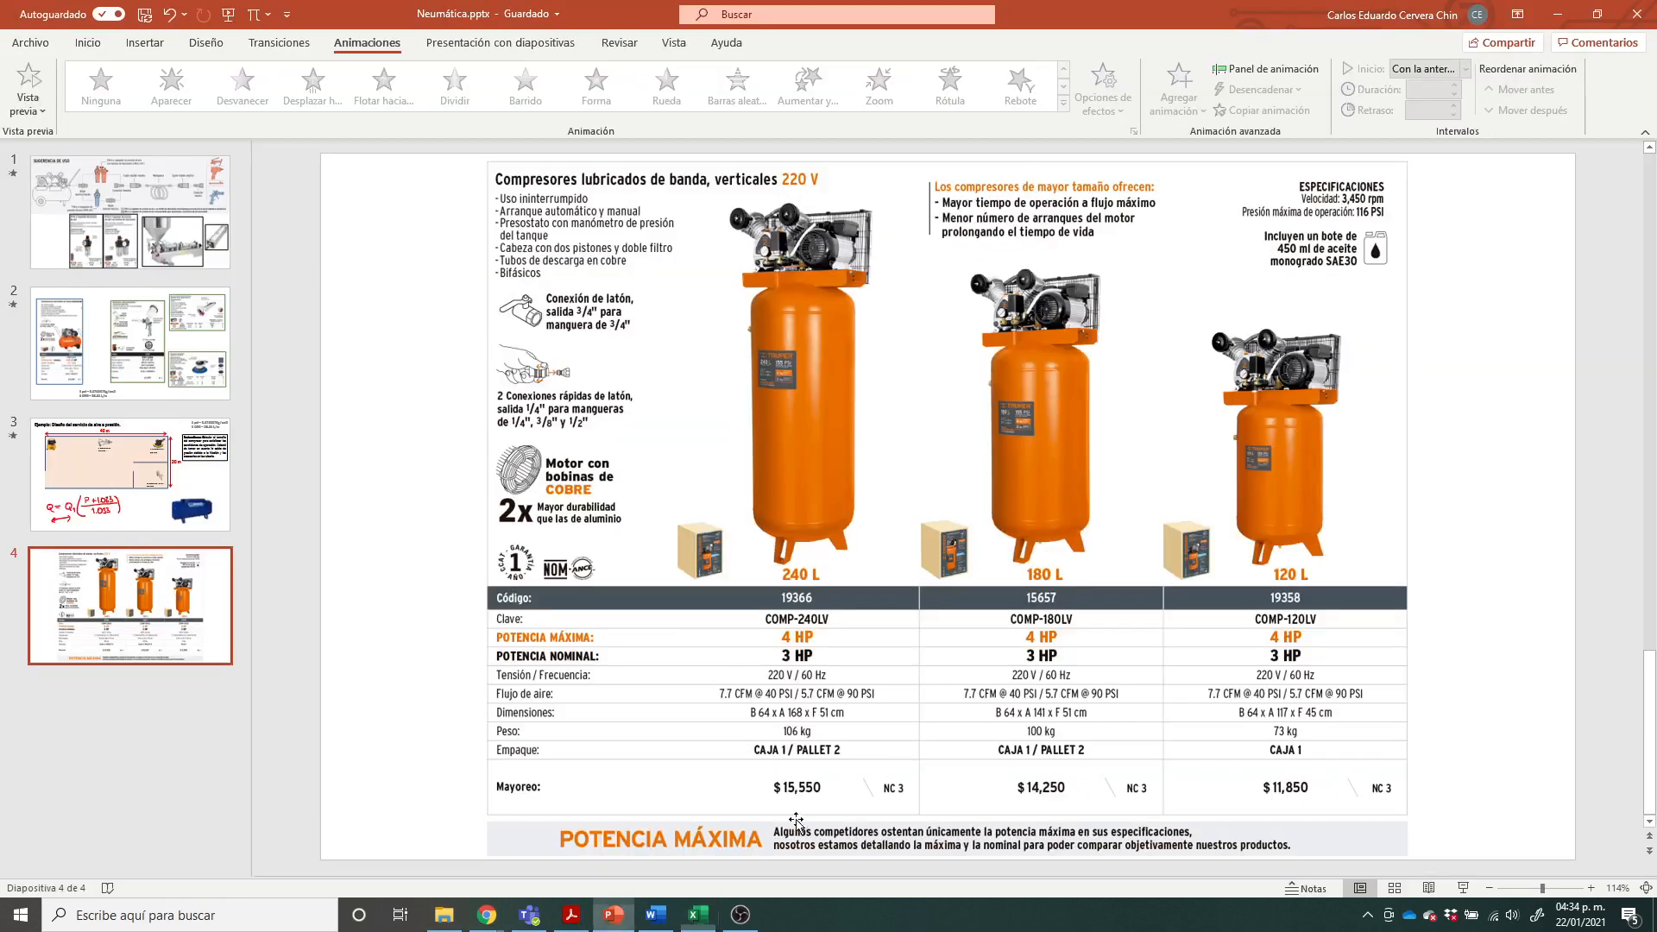
pyautogui.click(613, 915)
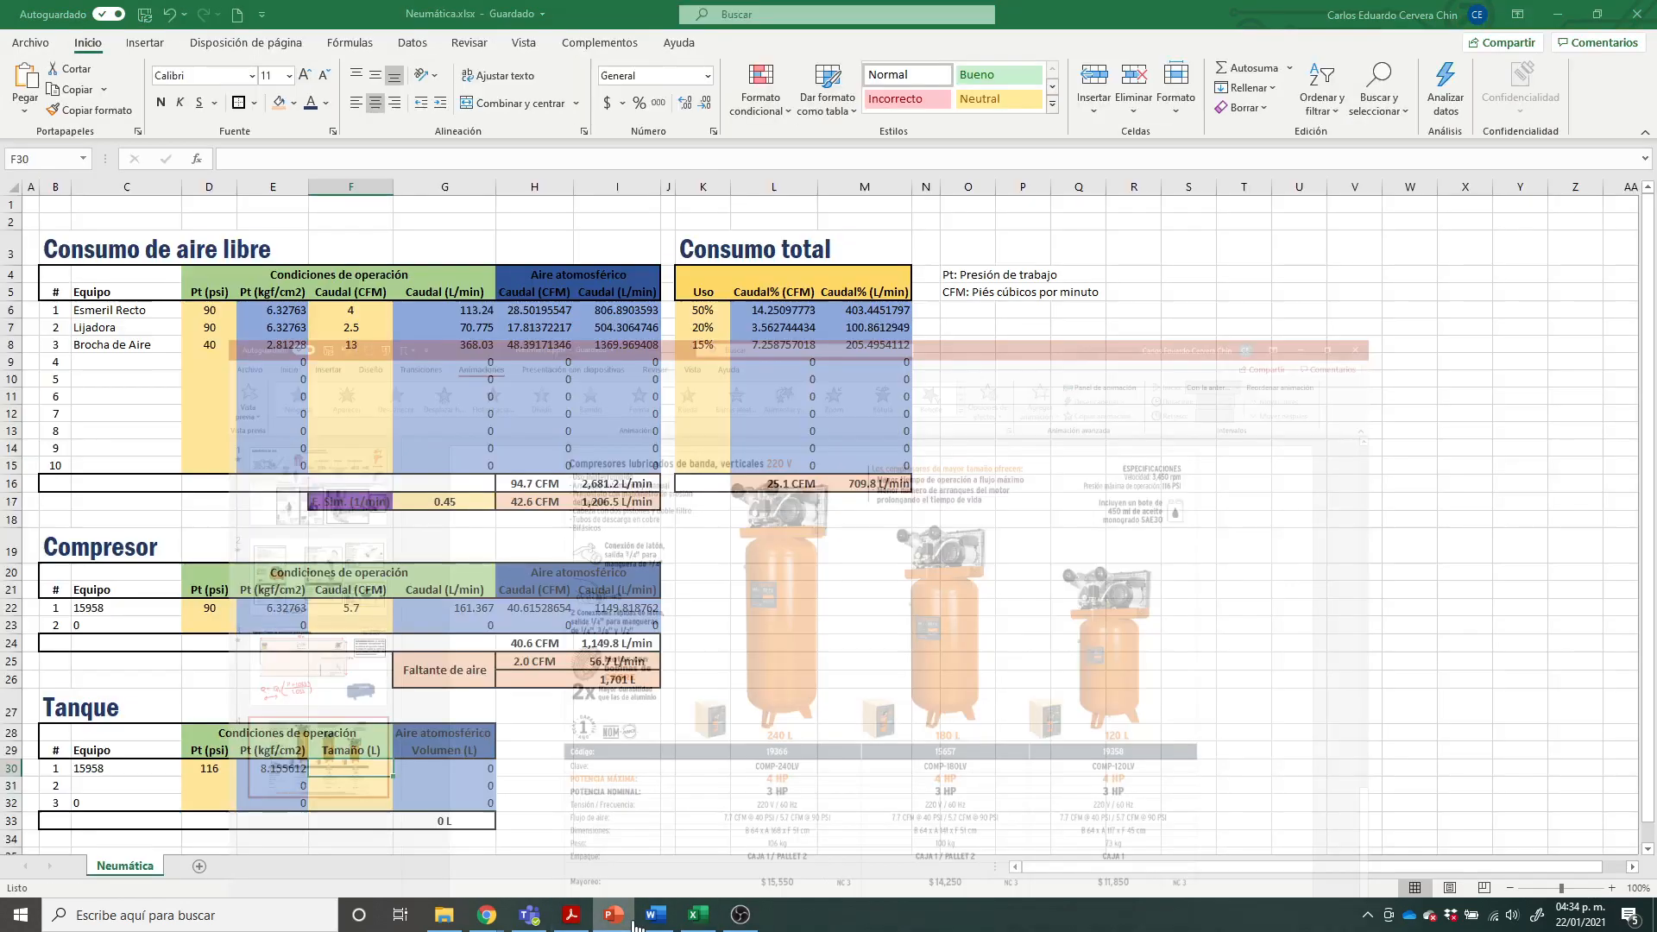
pyautogui.write('120')
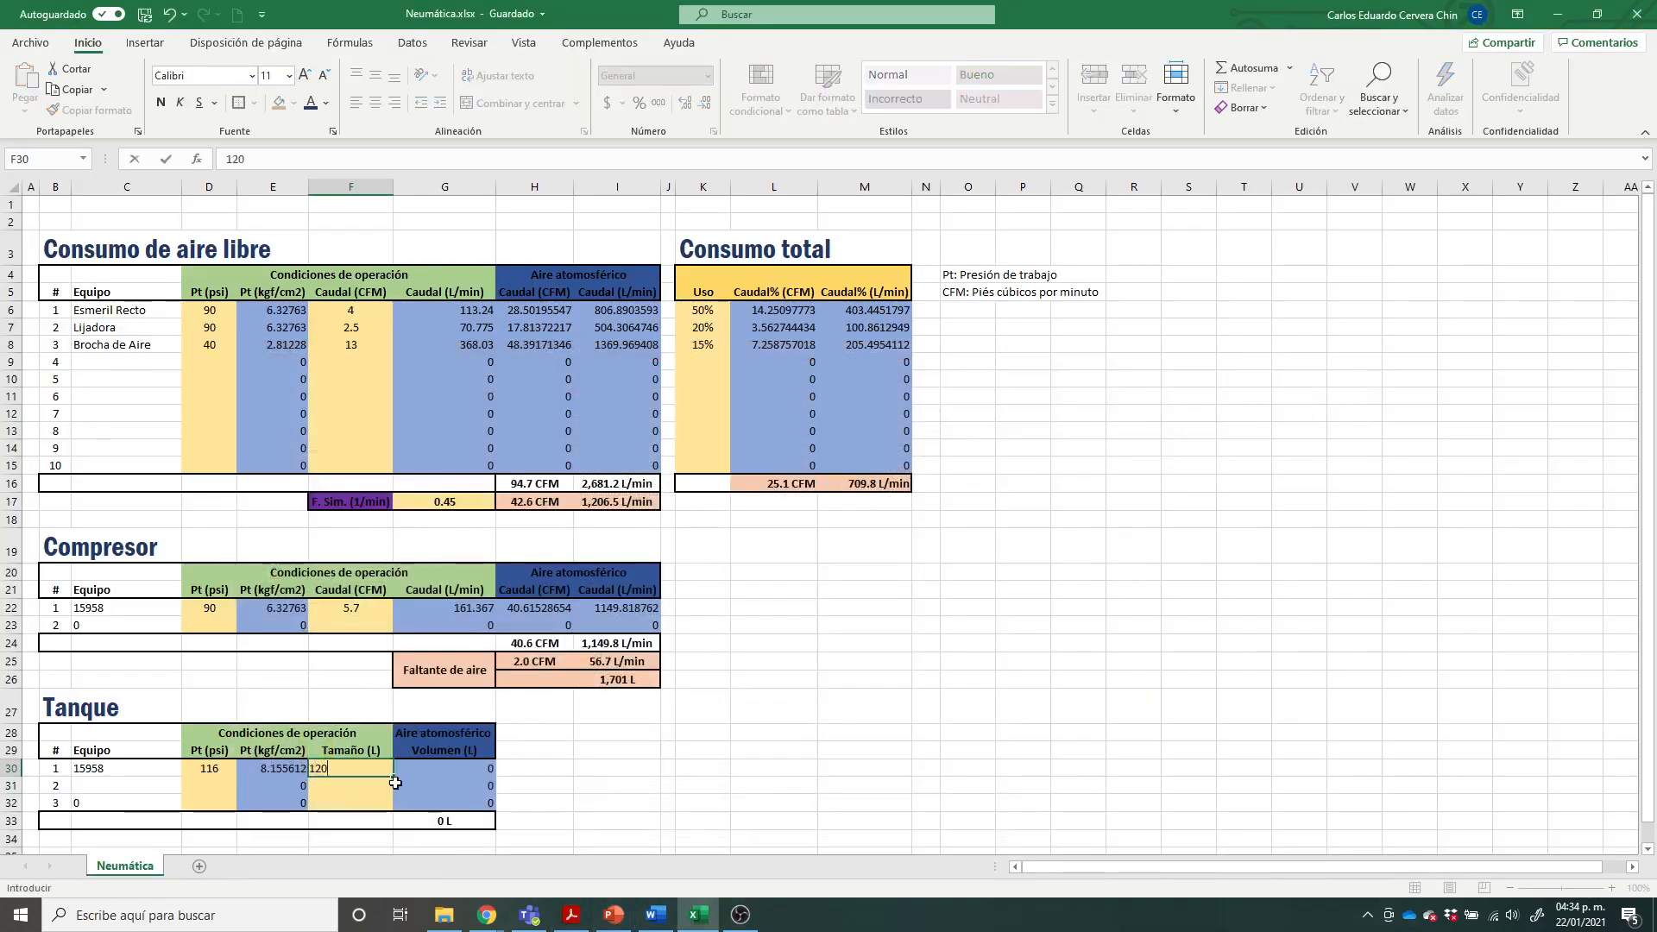
pyautogui.press('Return')
pyautogui.click(772, 743)
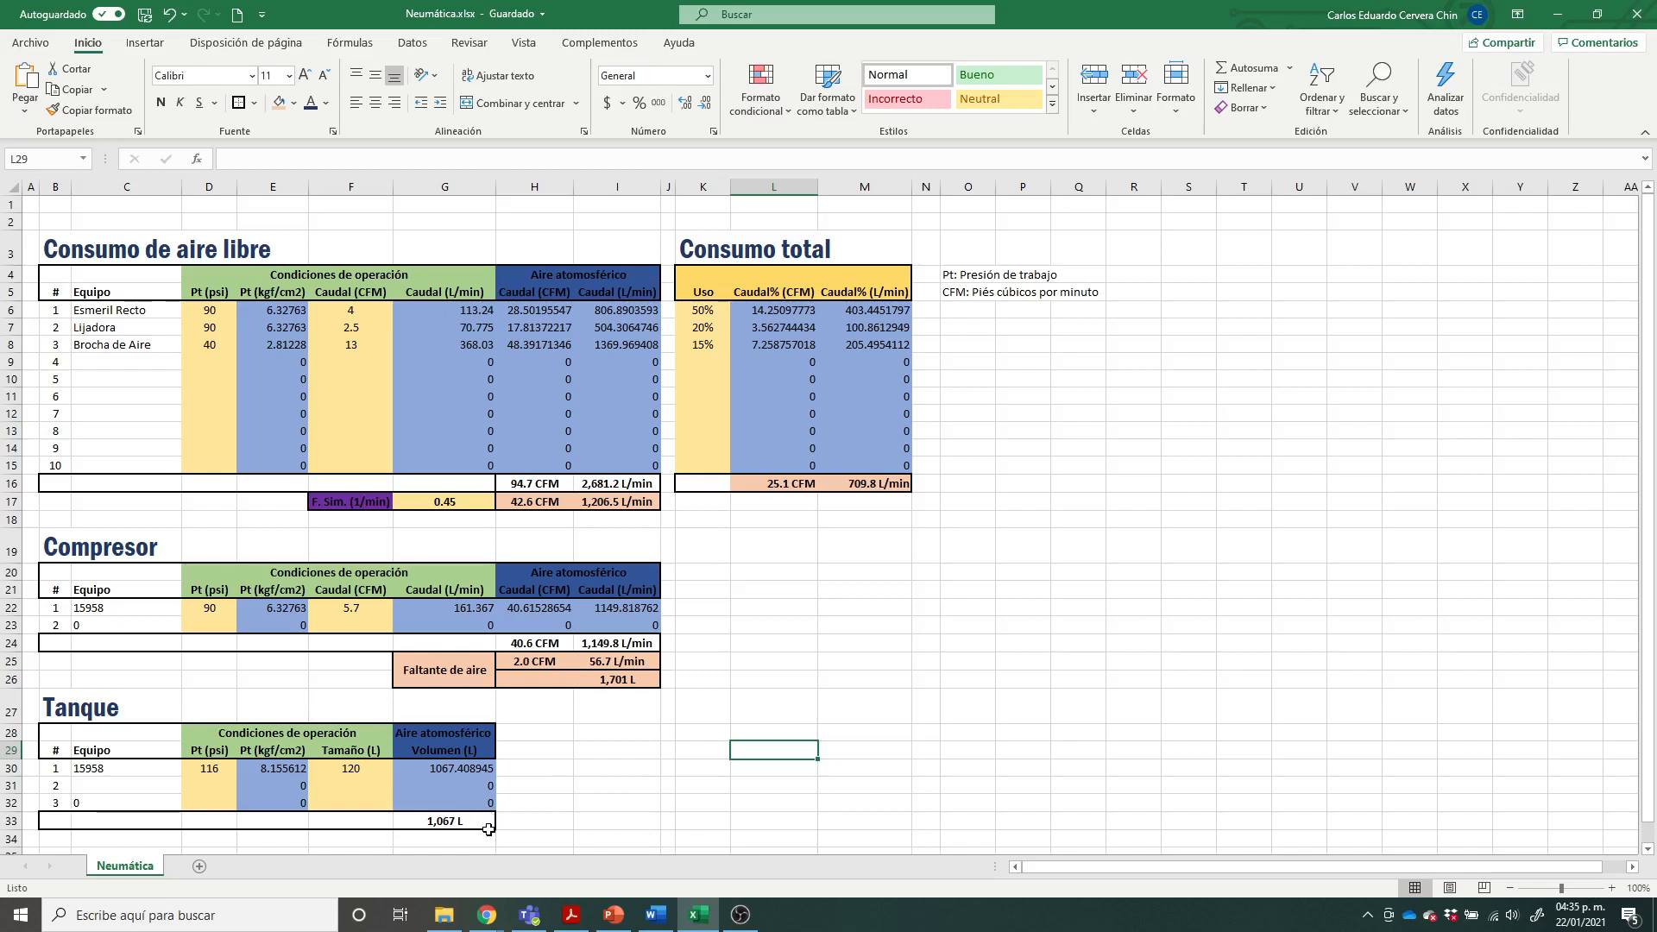
# Step: Compare the Tanque table's atmospheric air volume formula and total with the Faltante de aire volume in litres
pyautogui.click(485, 765)
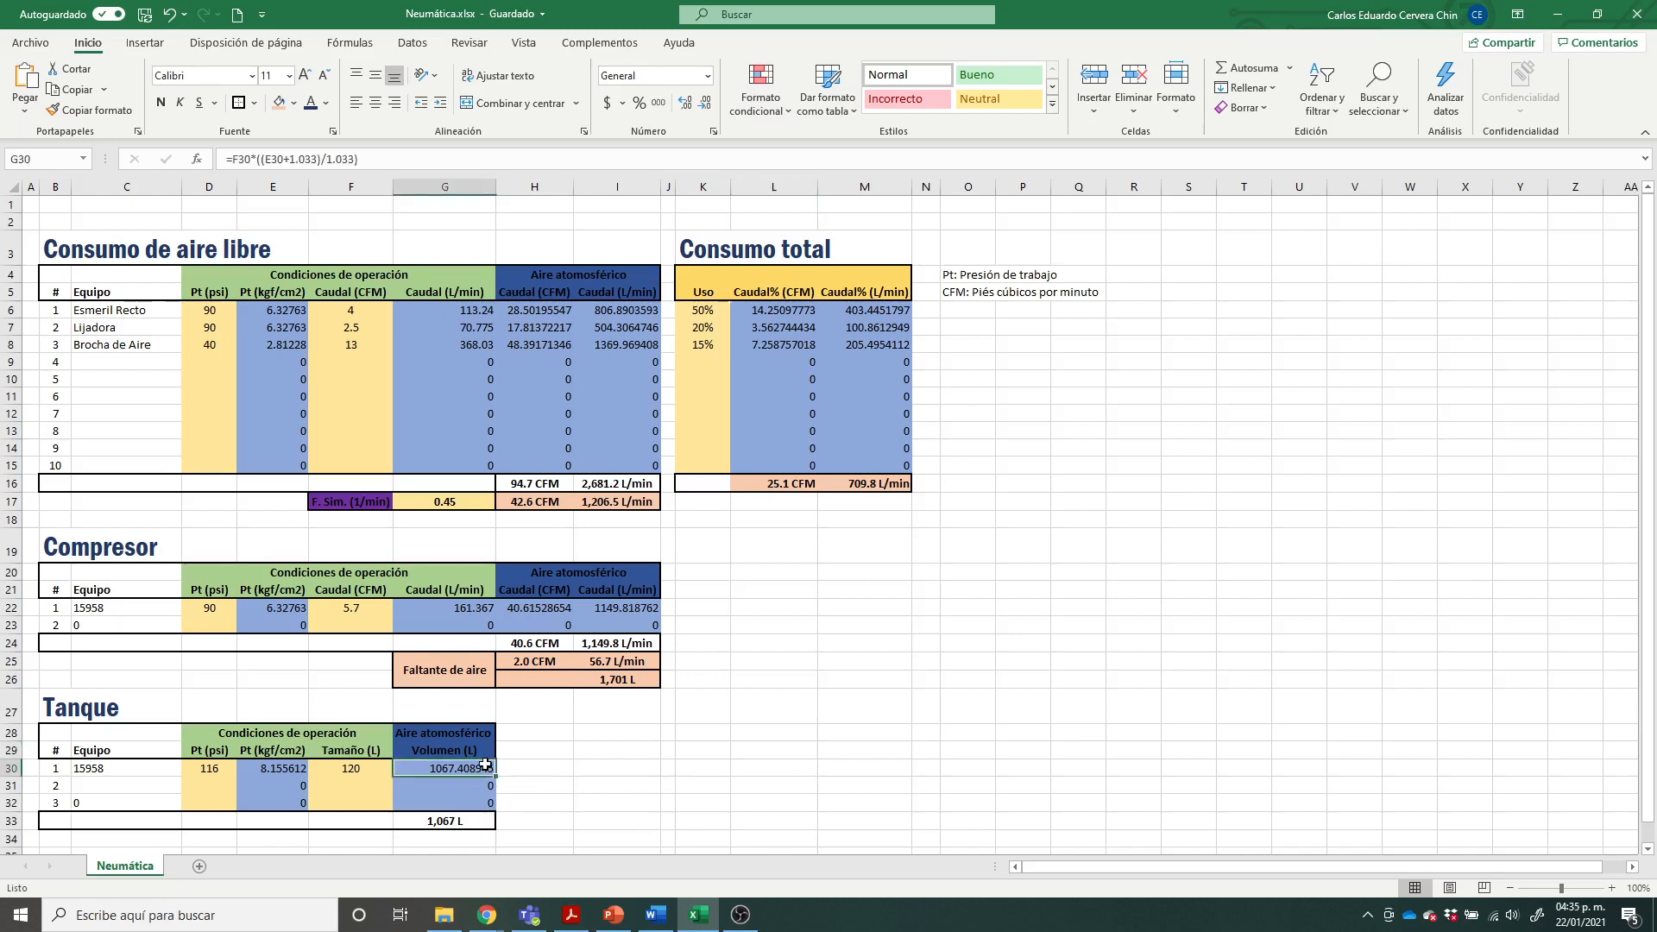
pyautogui.click(476, 821)
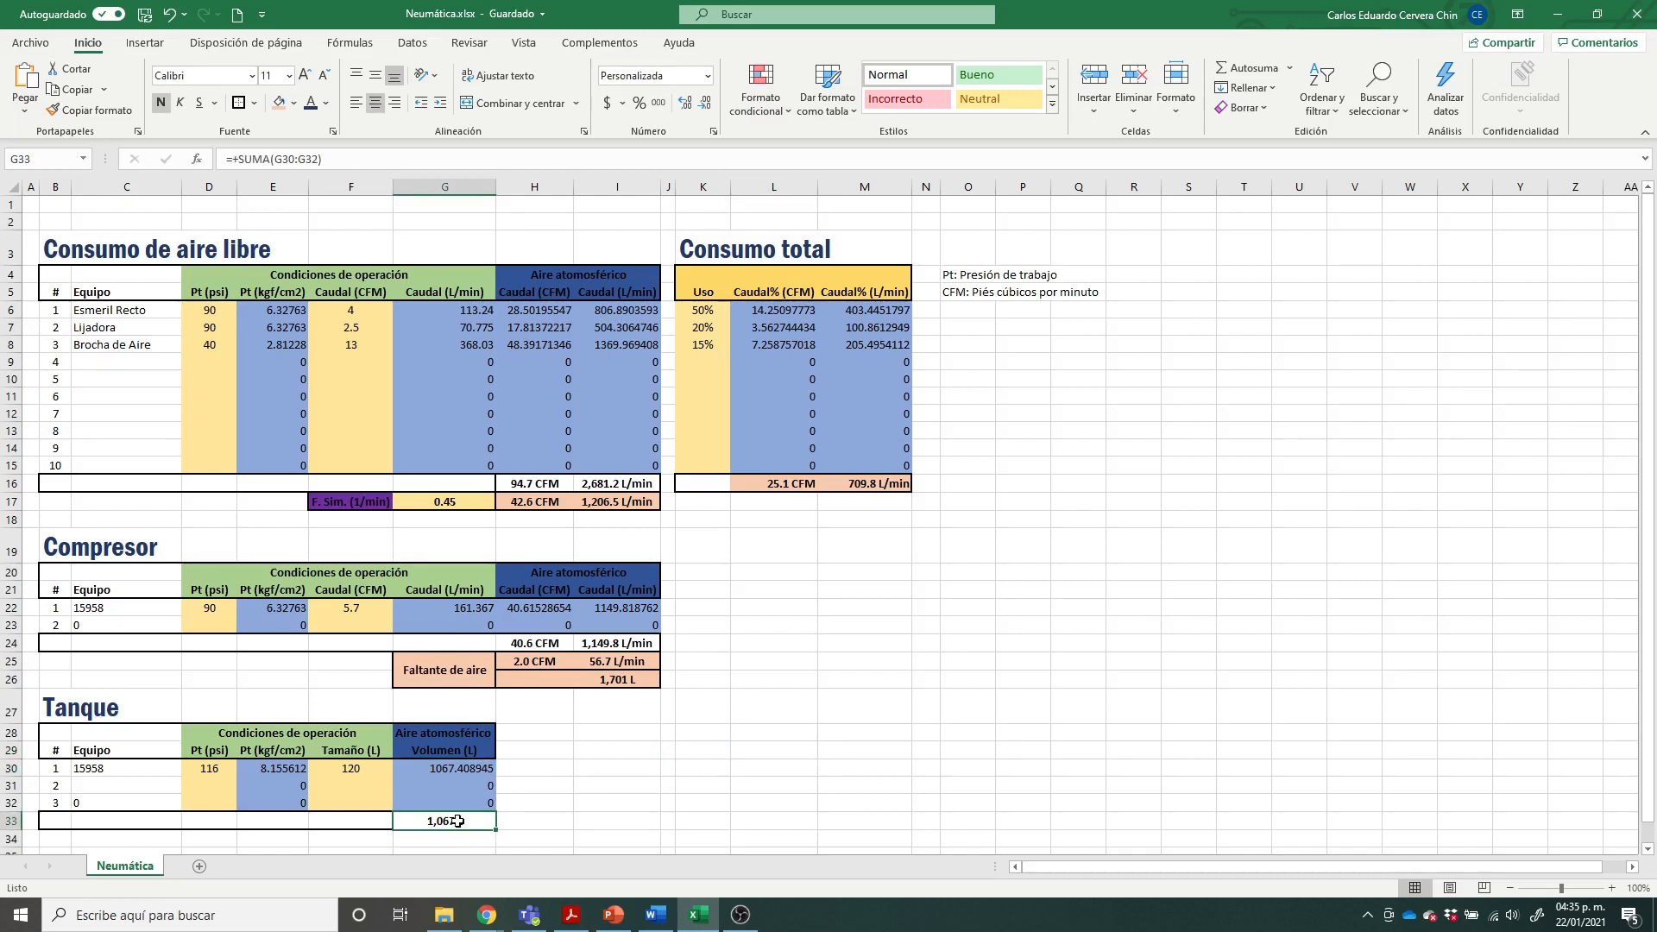
pyautogui.click(615, 678)
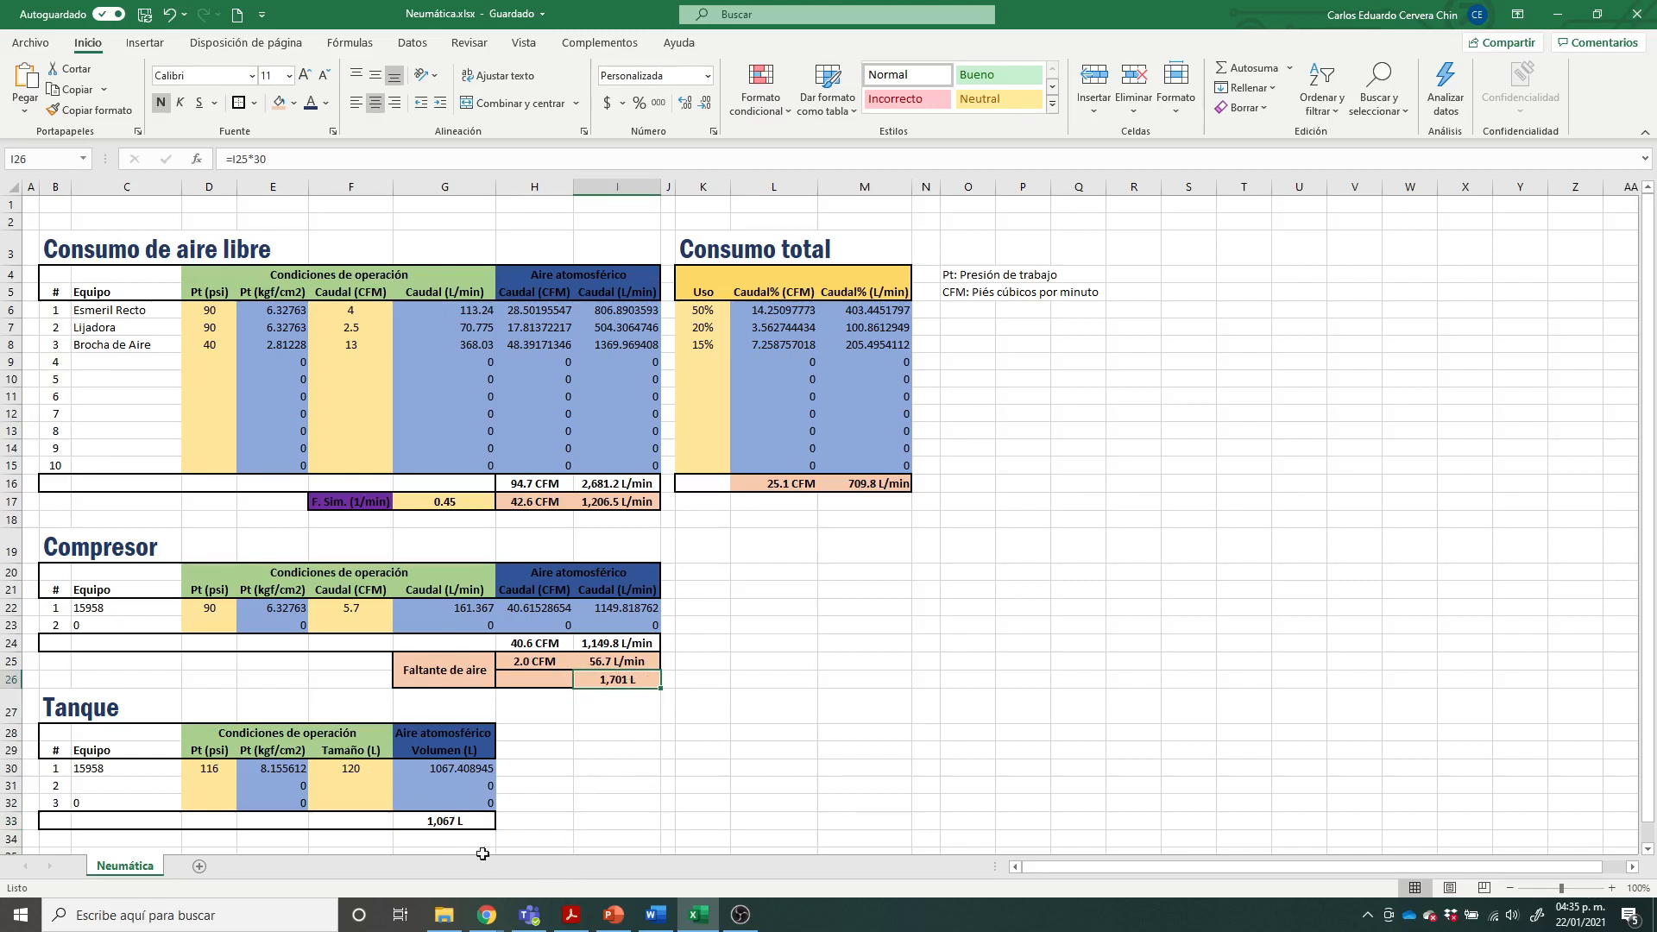
pyautogui.click(446, 823)
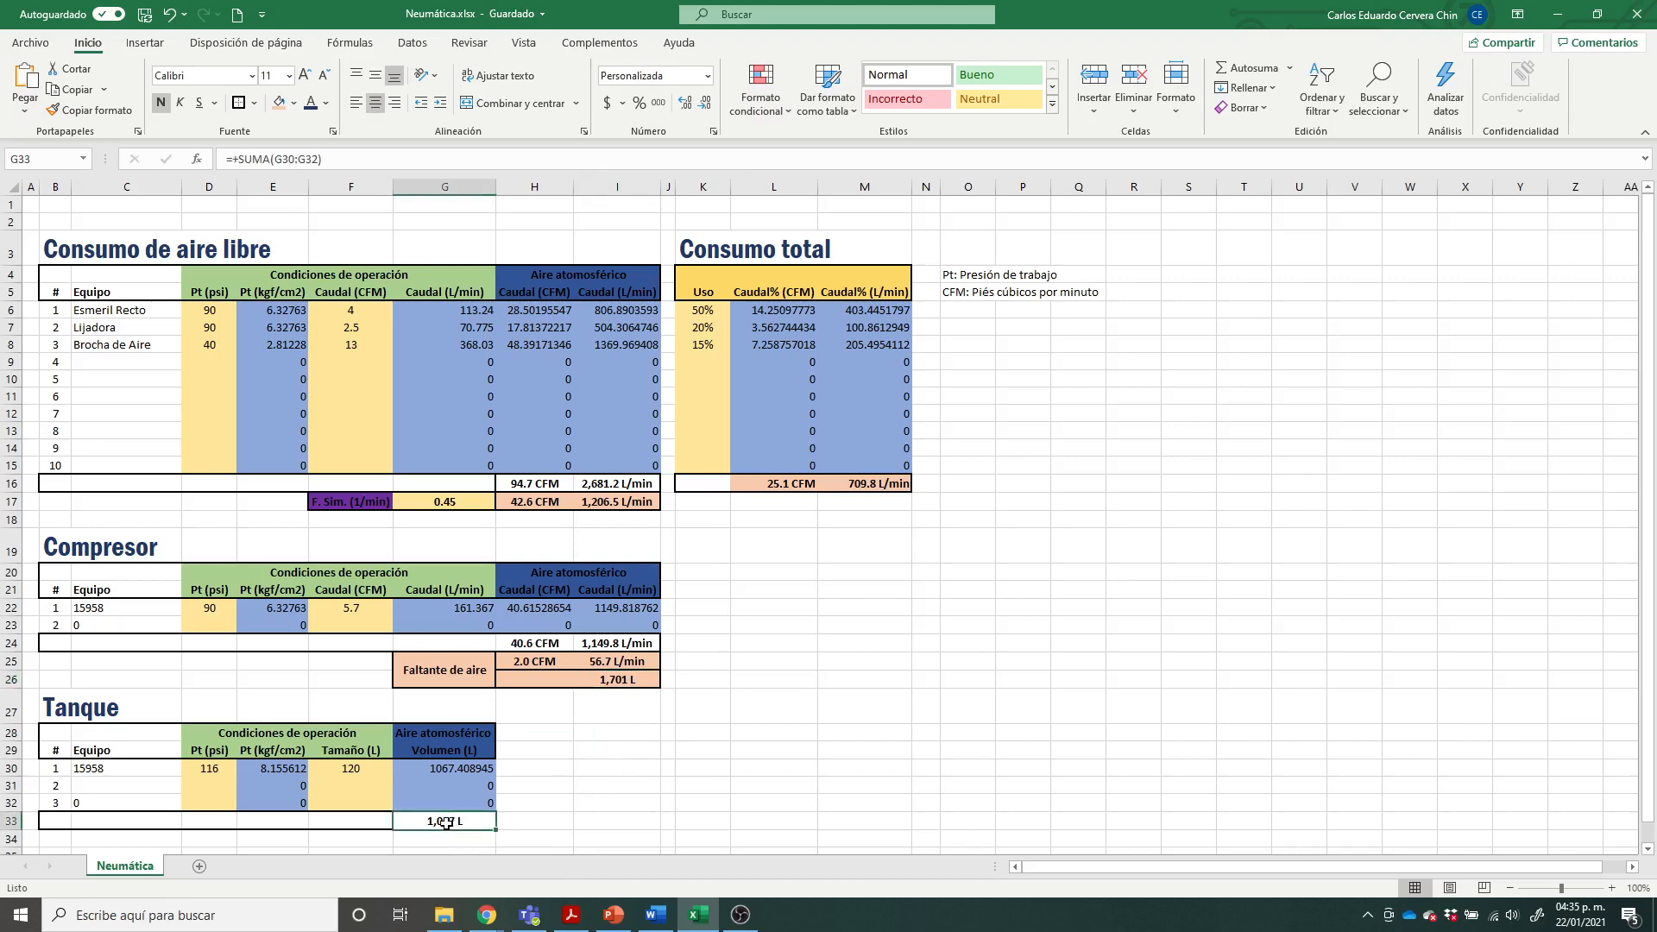
# Step: Consult the PowerPoint compressor slide, set tank 1's size to 180 L in Excel, and compare its volume with the Faltante de aire
pyautogui.moveTo(614, 915)
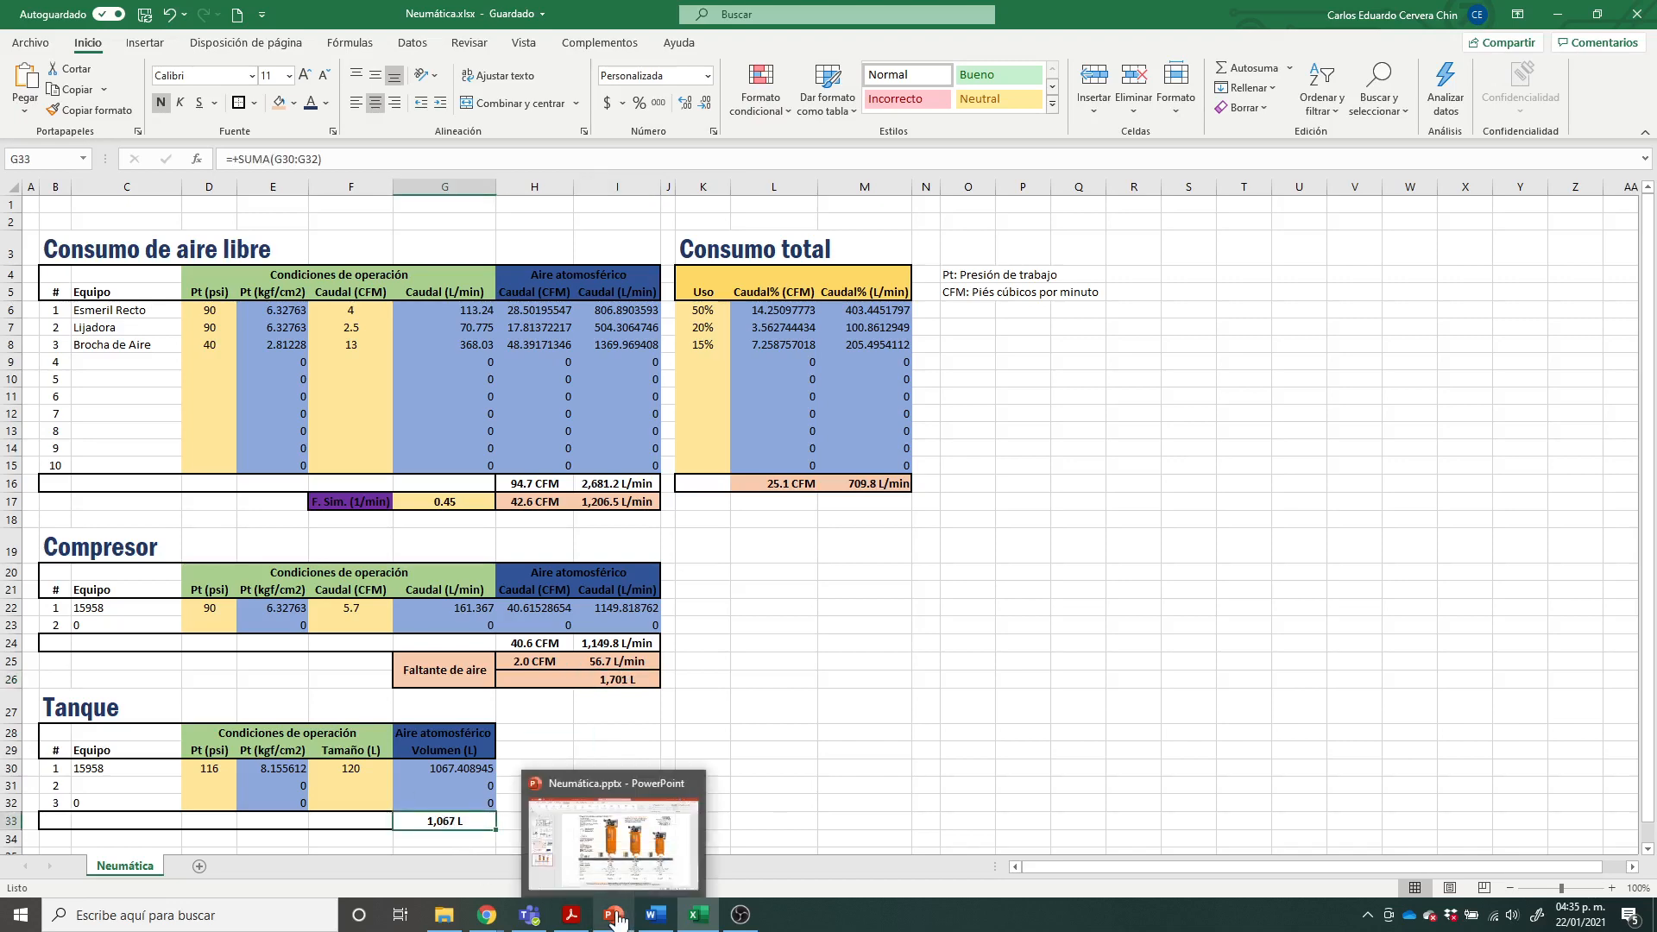
pyautogui.click(642, 859)
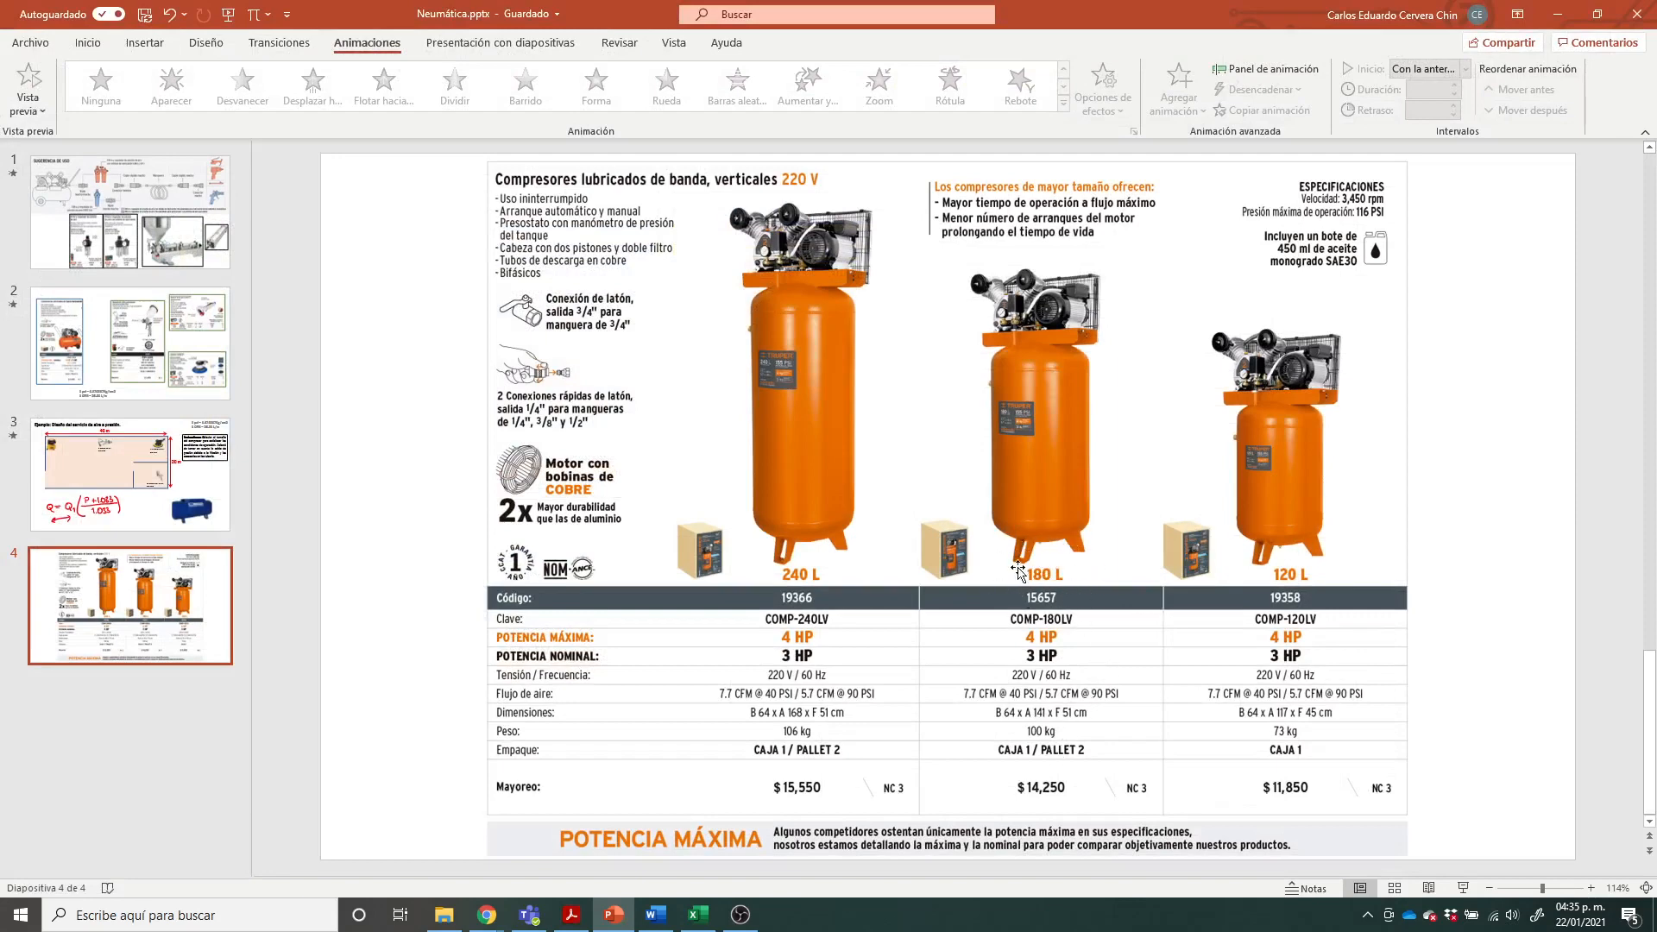
pyautogui.click(699, 915)
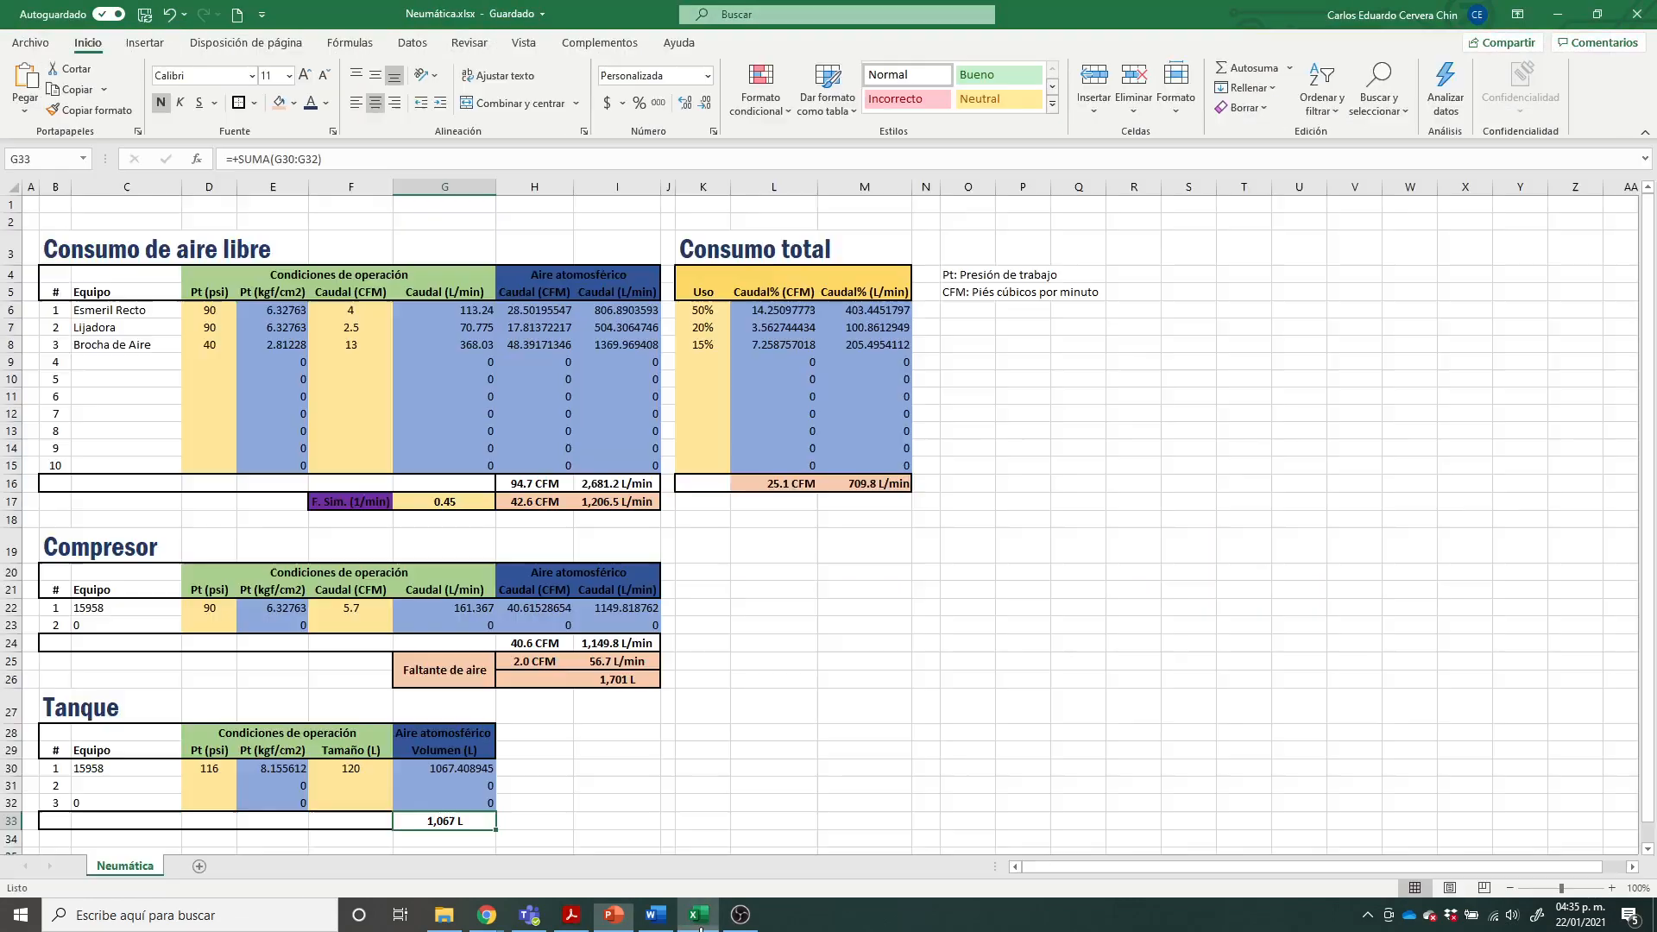
pyautogui.click(356, 770)
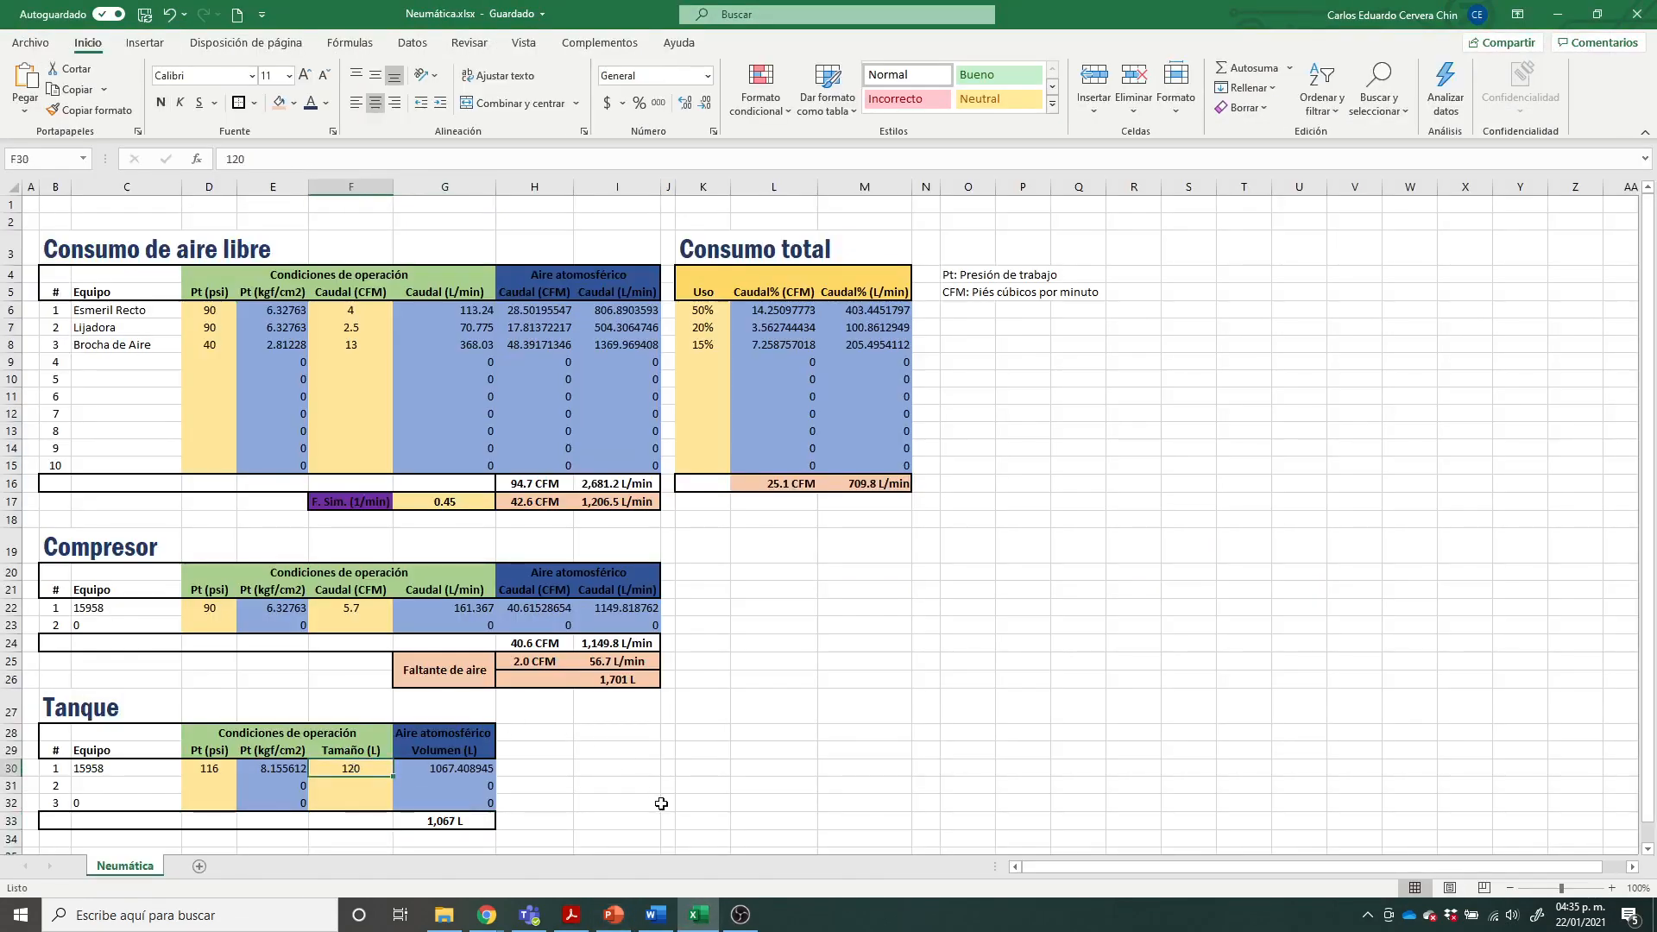
pyautogui.write('18')
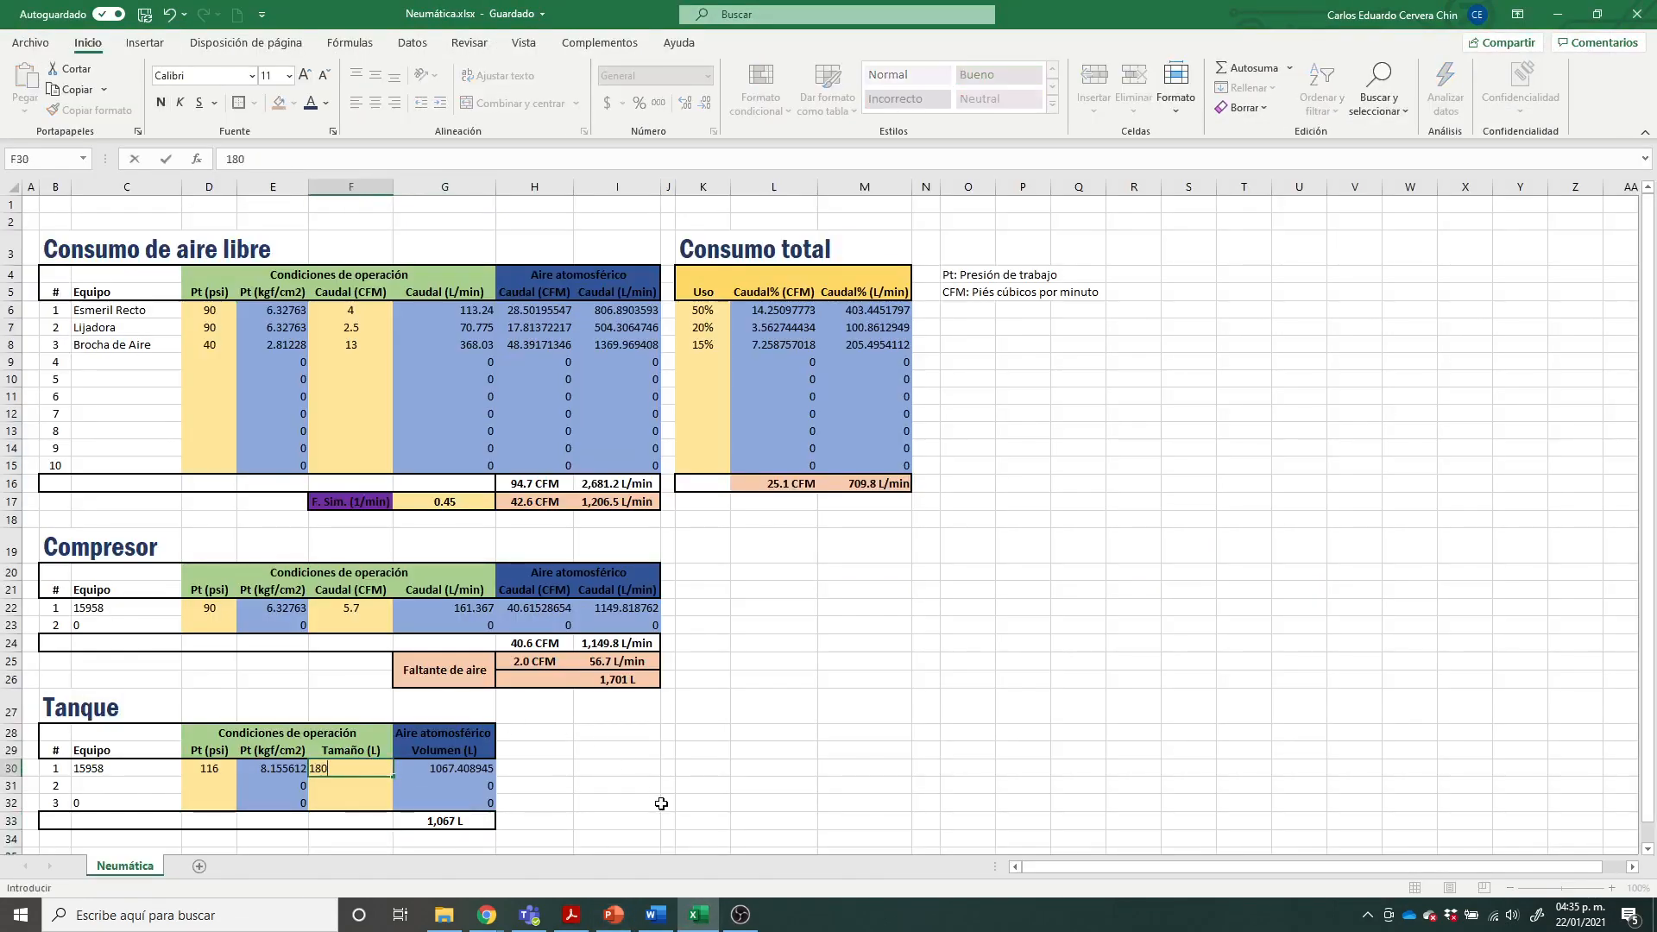
pyautogui.press('Return')
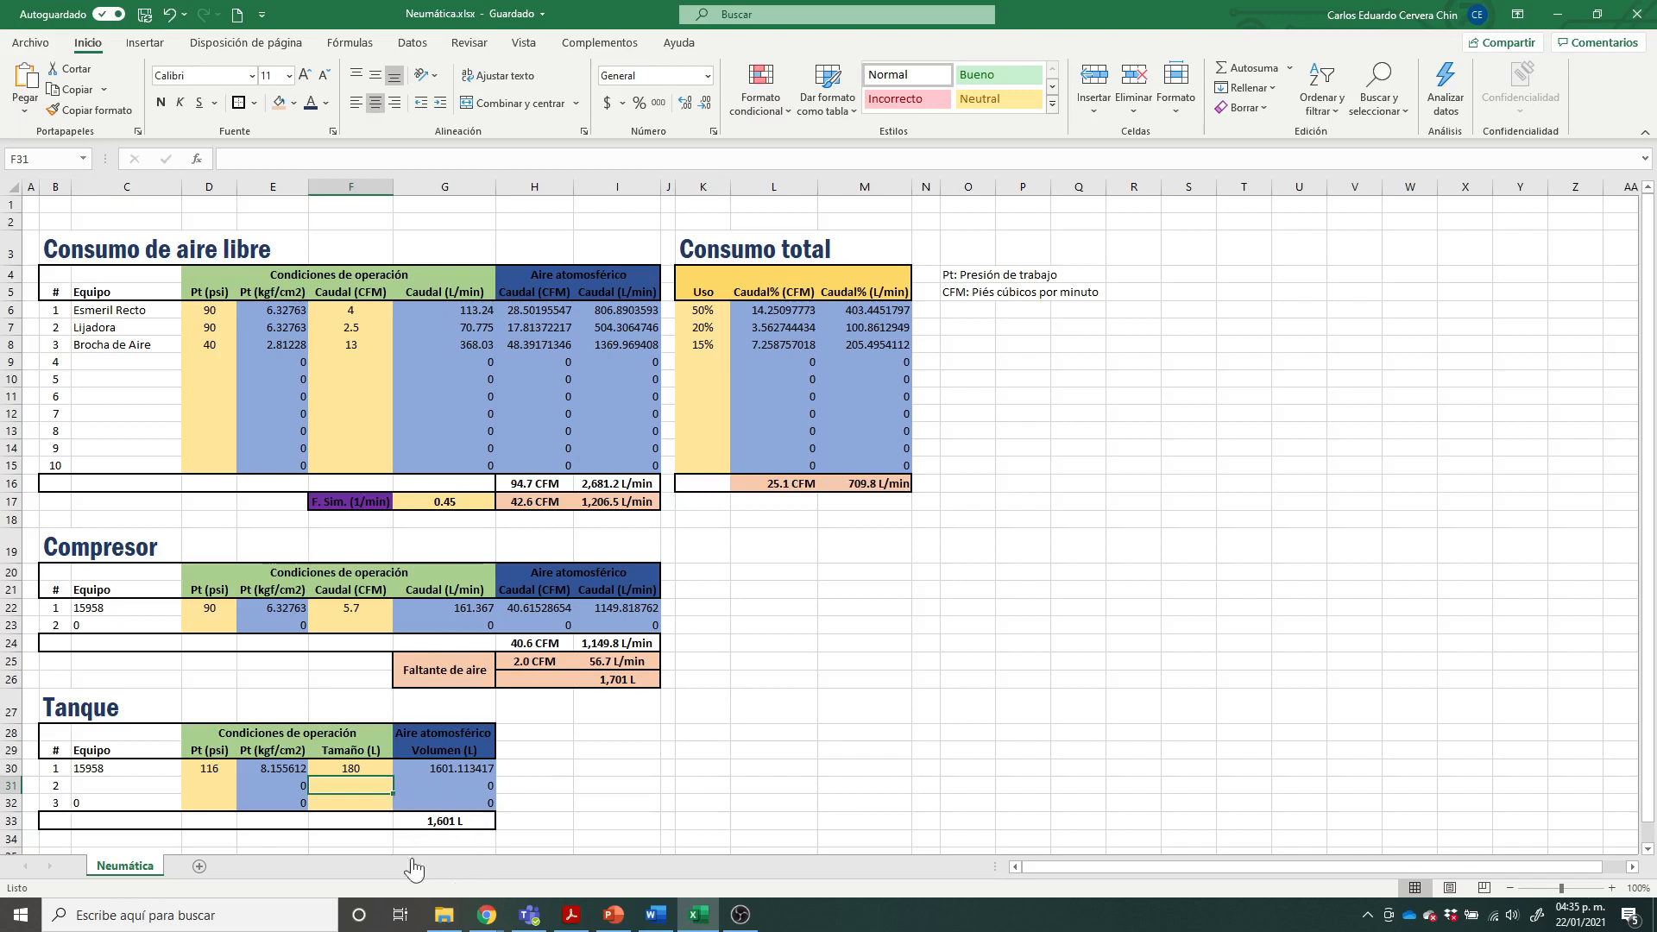
pyautogui.click(616, 679)
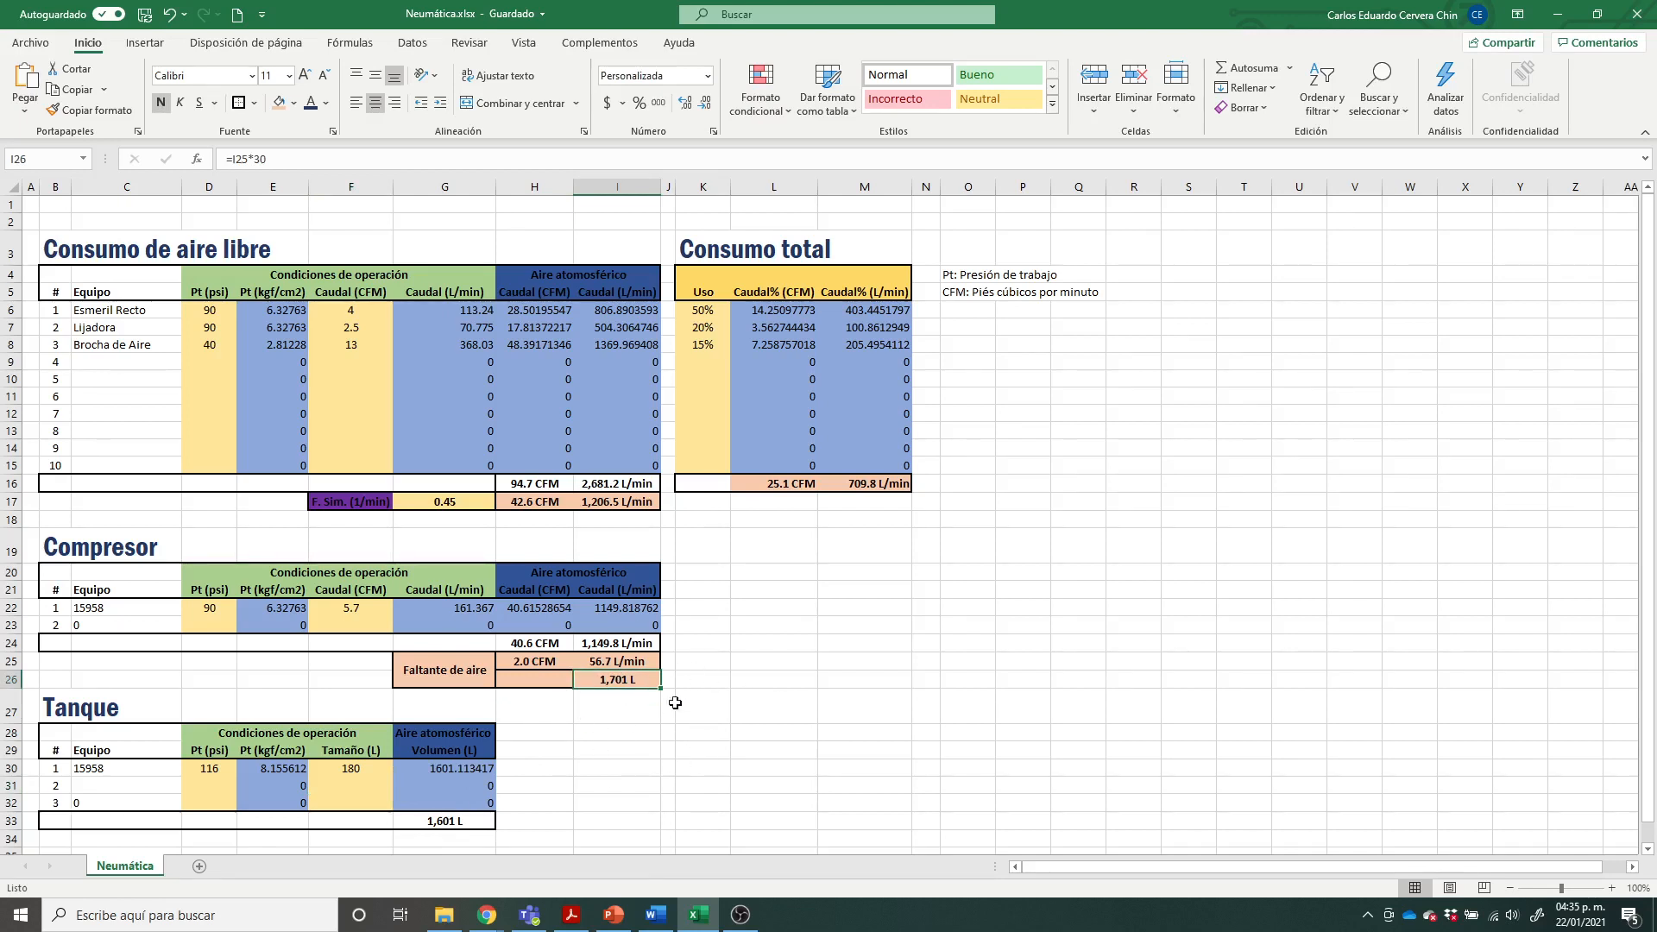
# Step: Check the largest tank on the PowerPoint compressor slide and set tank 1's size to 240 L in the Excel Tanque table
pyautogui.click(367, 766)
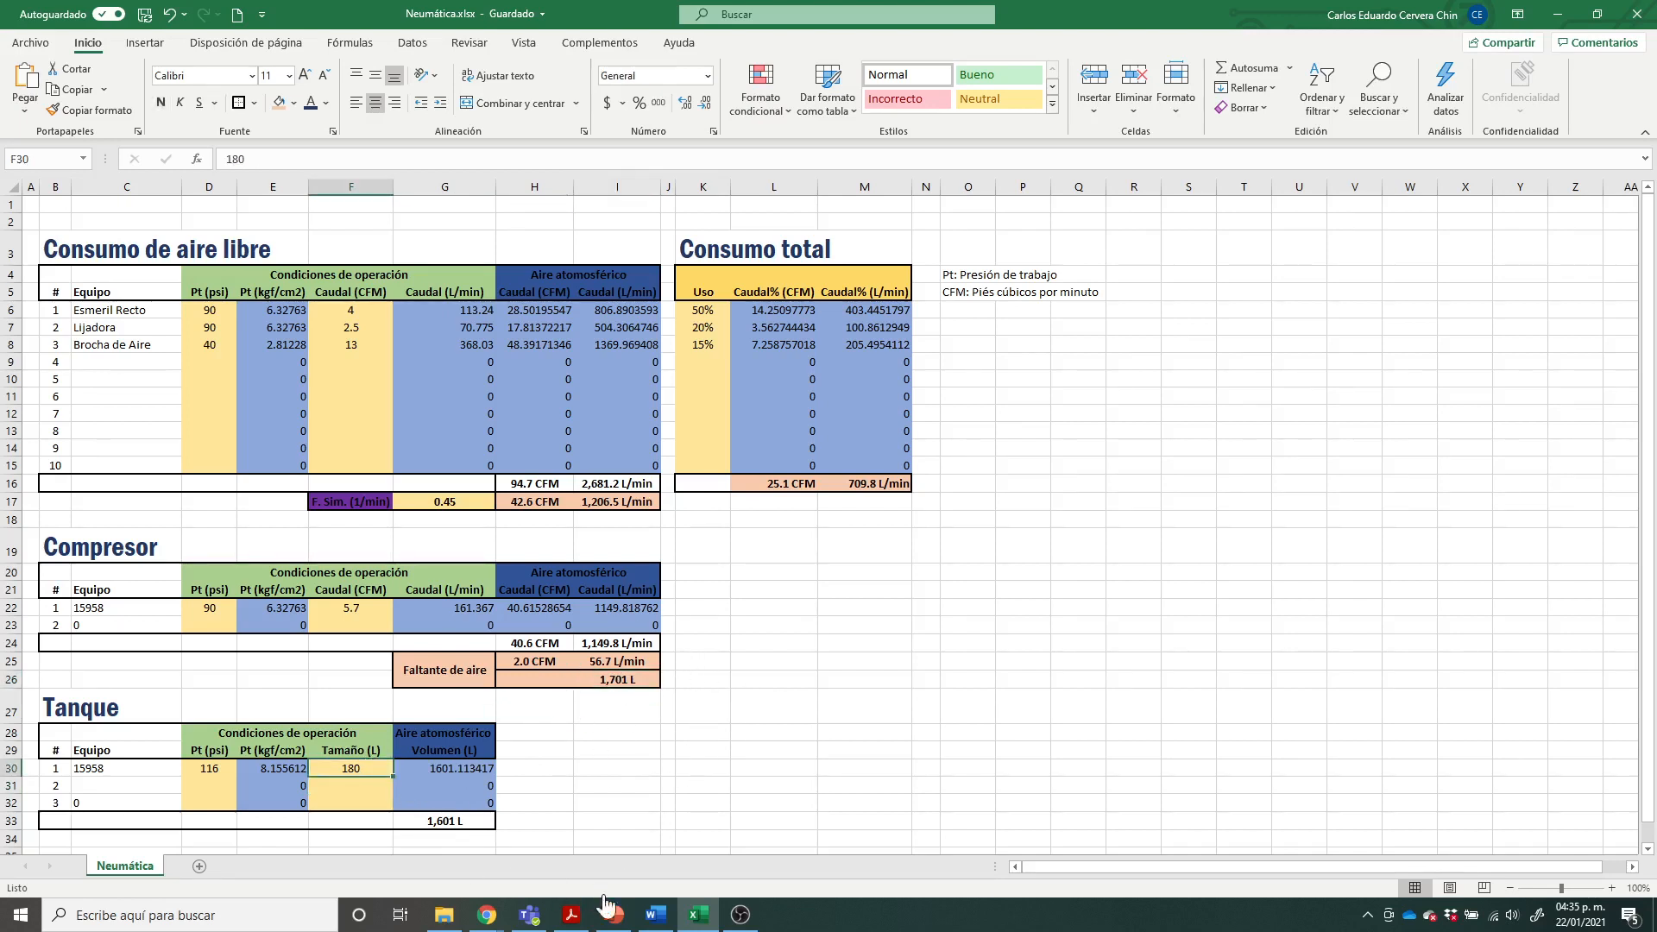
pyautogui.click(609, 908)
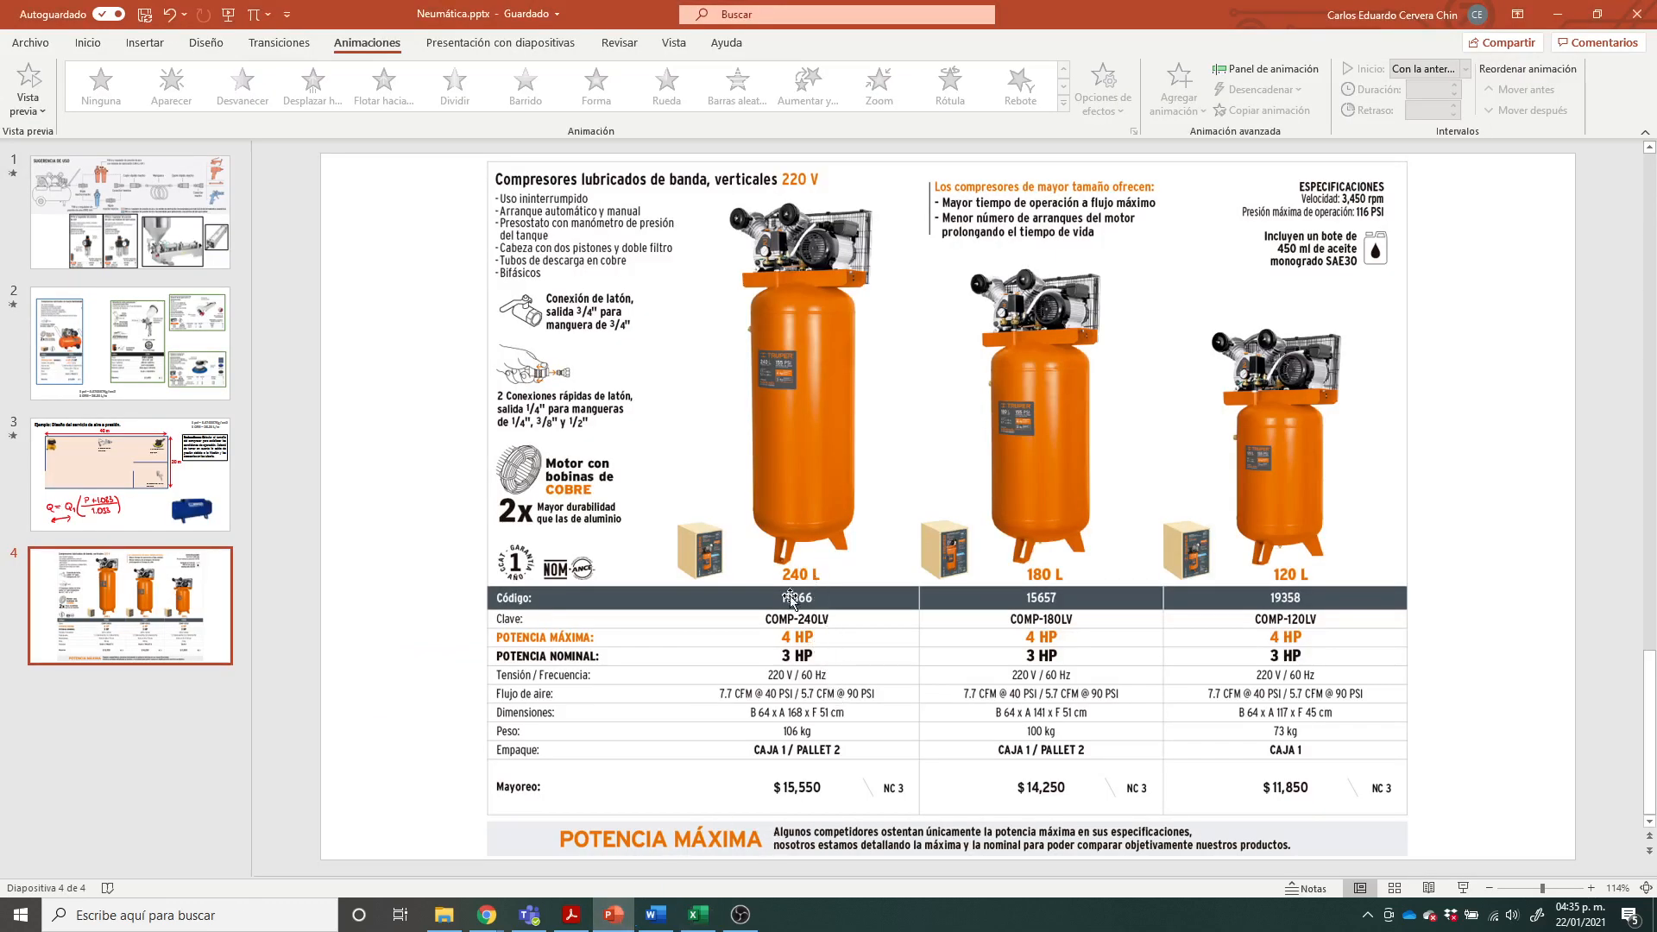
pyautogui.click(698, 915)
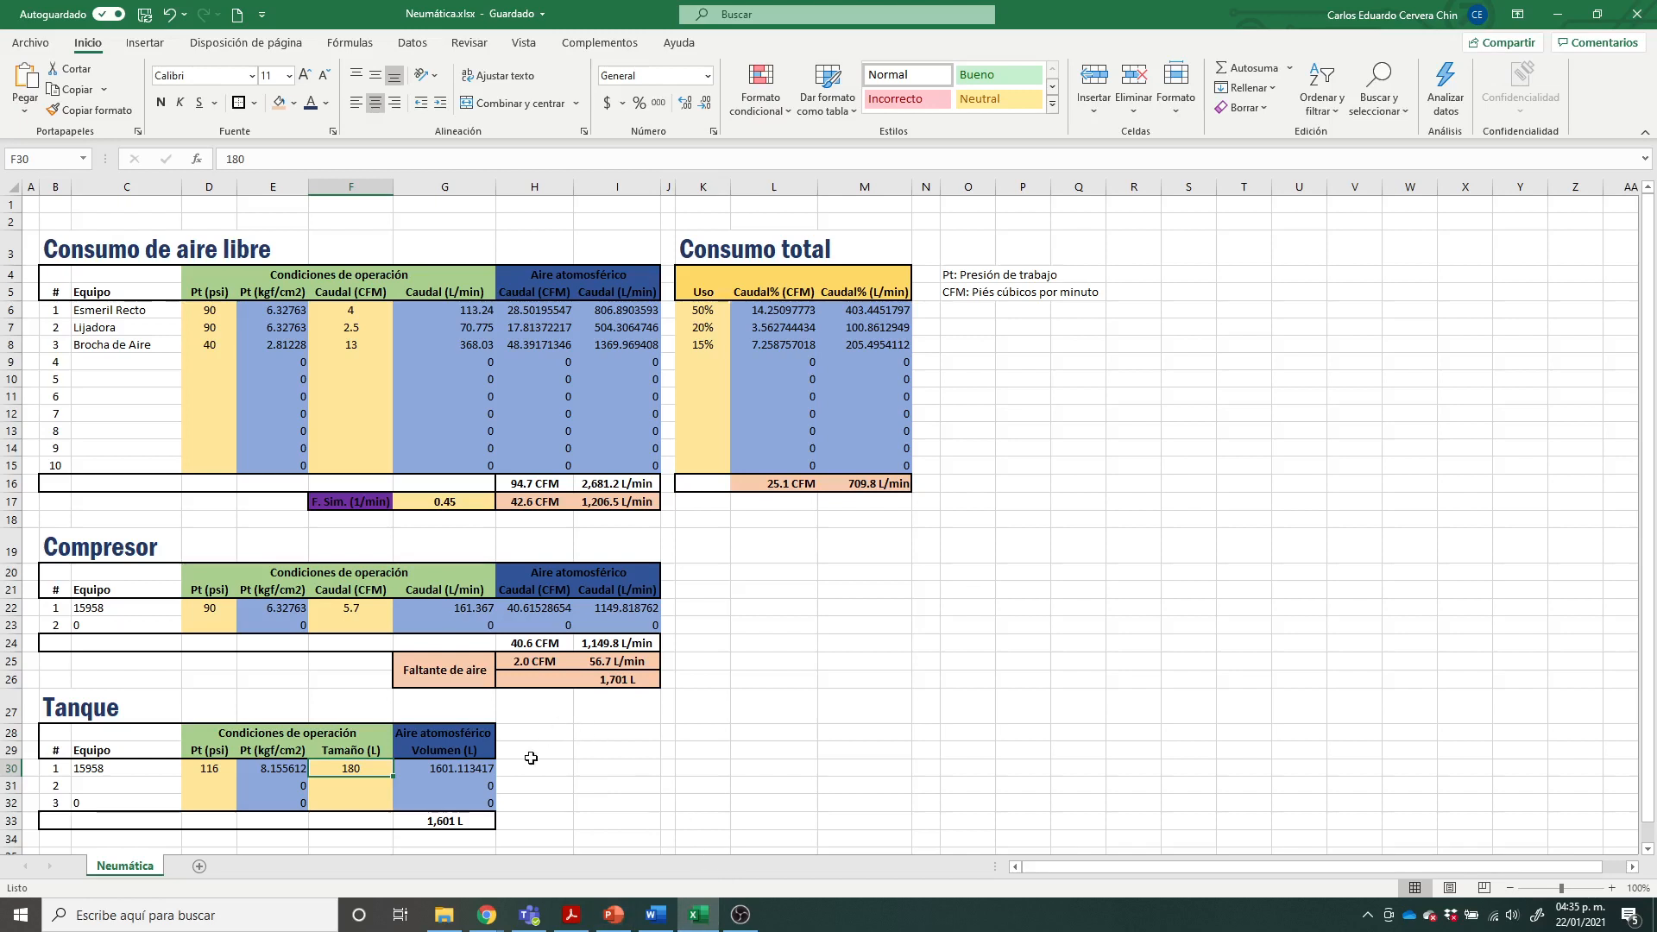
pyautogui.click(458, 768)
pyautogui.click(362, 765)
pyautogui.write('240')
pyautogui.press('Return')
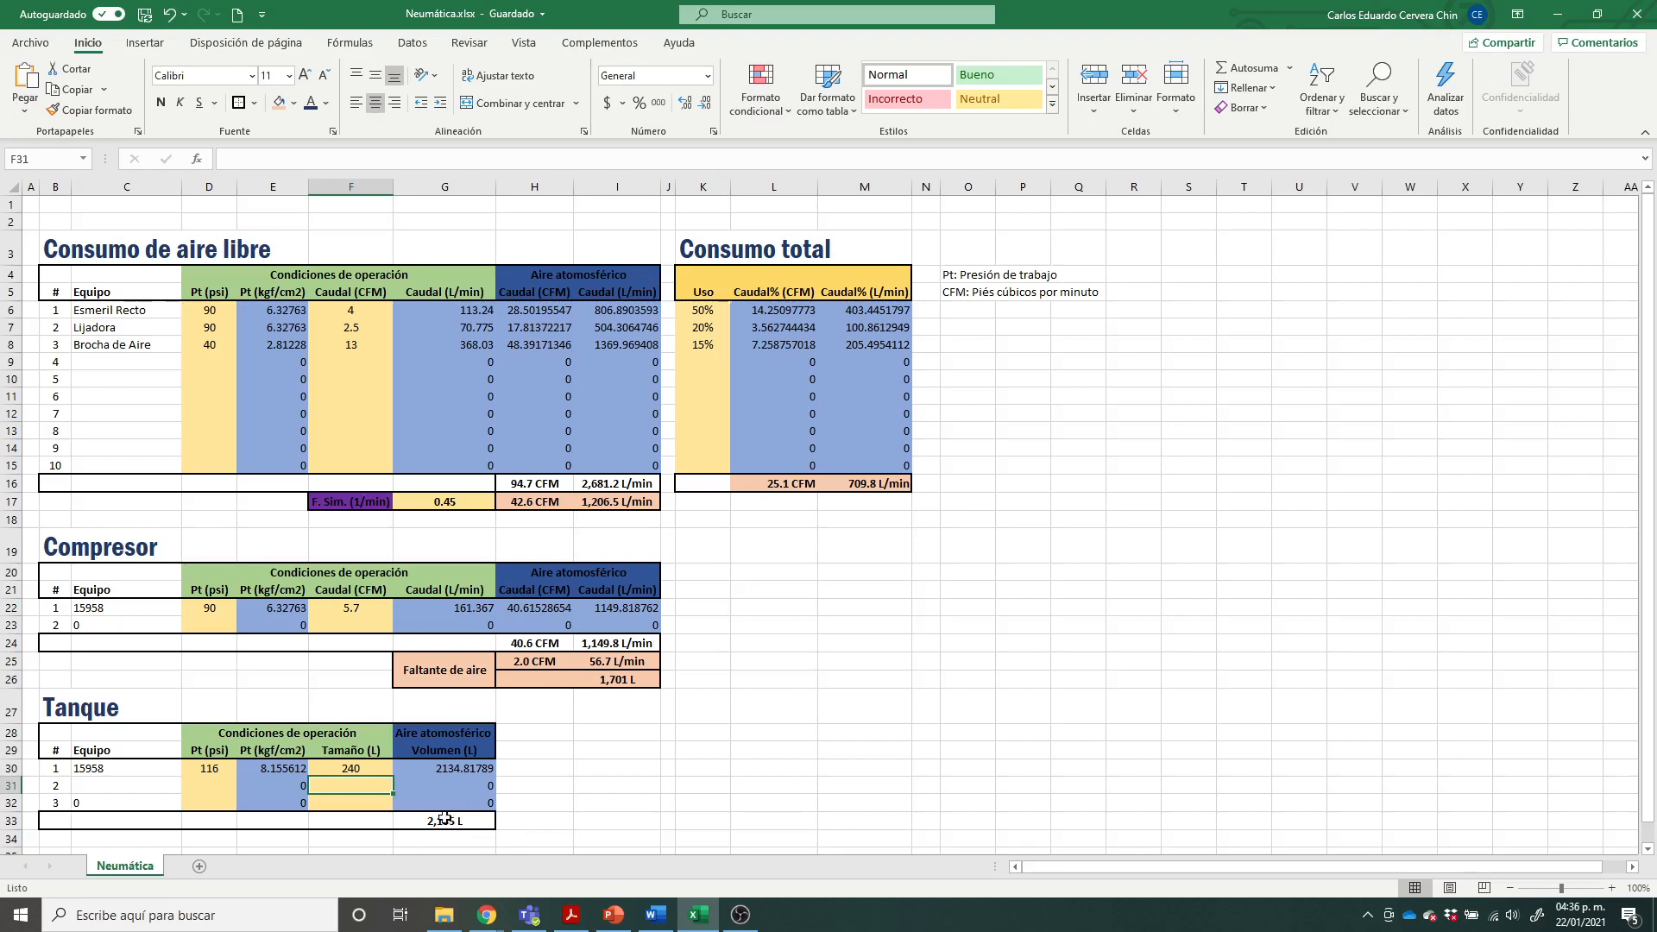
# Step: Review the PowerPoint compressor catalogue and workshop example slides against the total tank volume in Excel
pyautogui.click(614, 915)
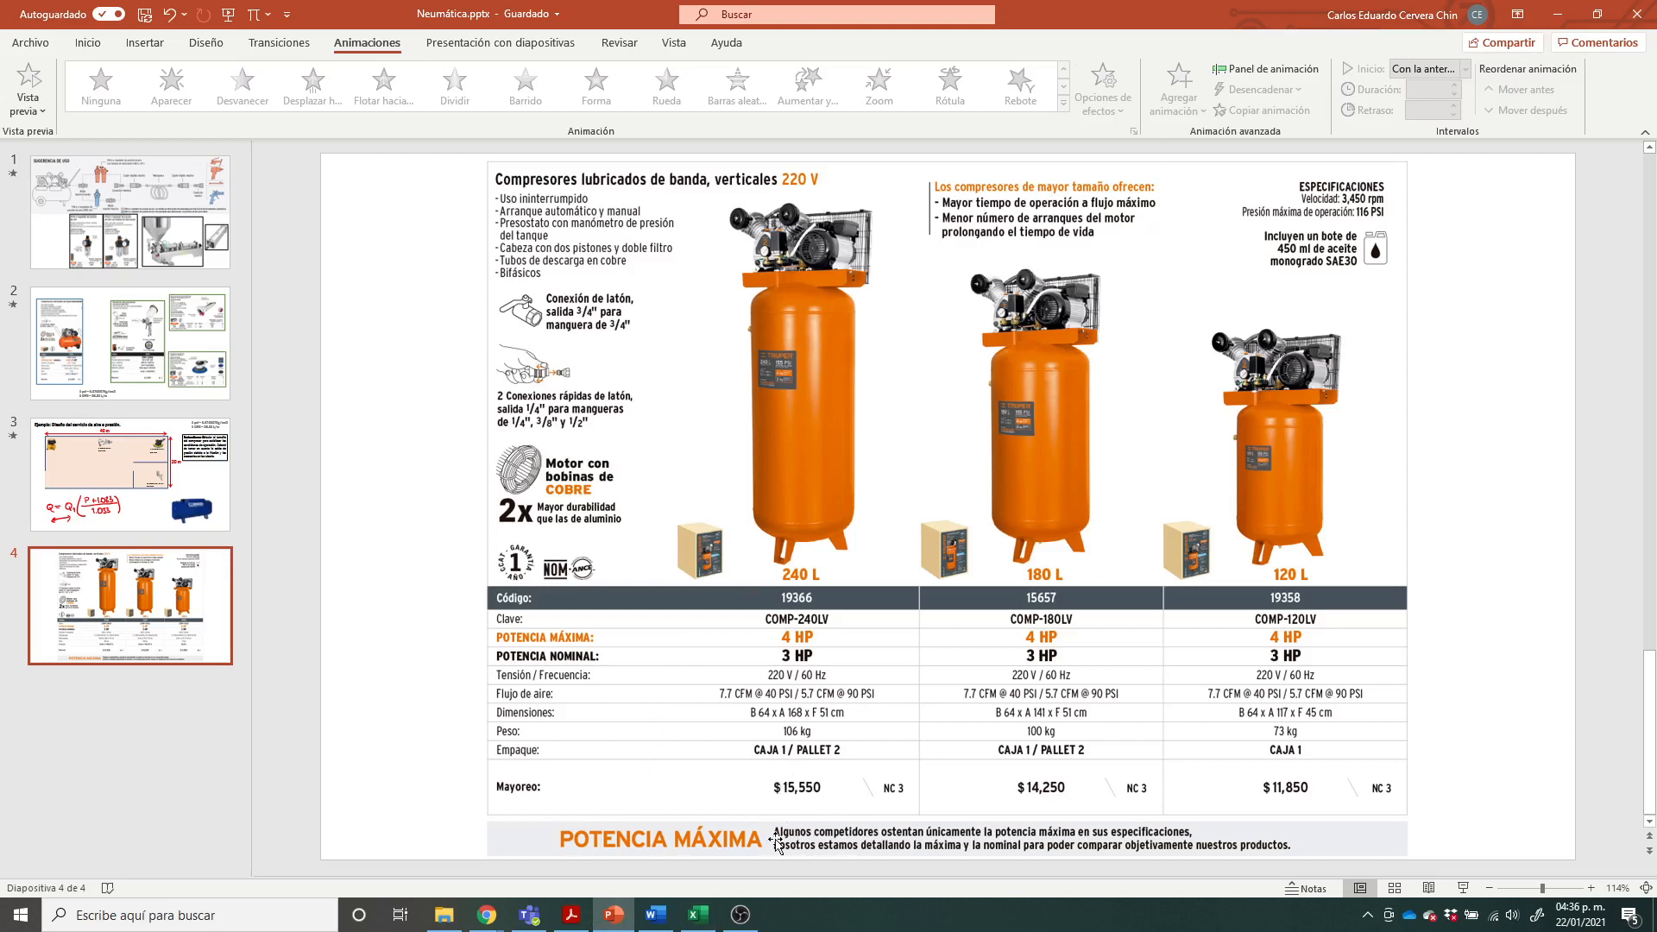
pyautogui.click(699, 915)
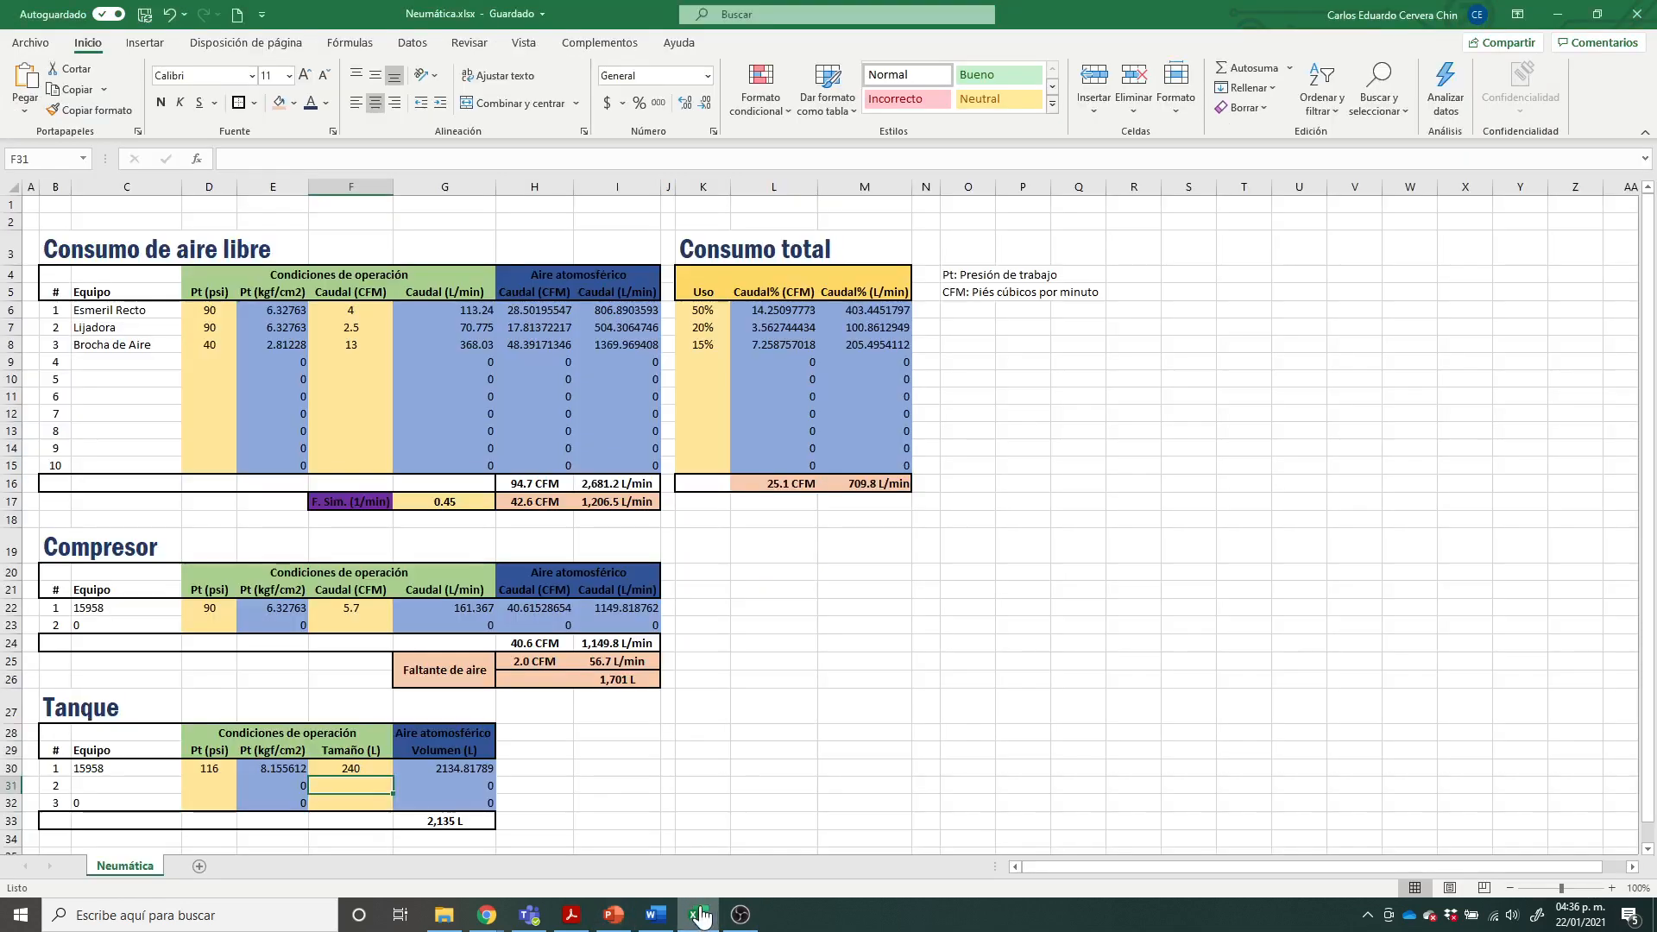
pyautogui.click(613, 915)
pyautogui.click(129, 475)
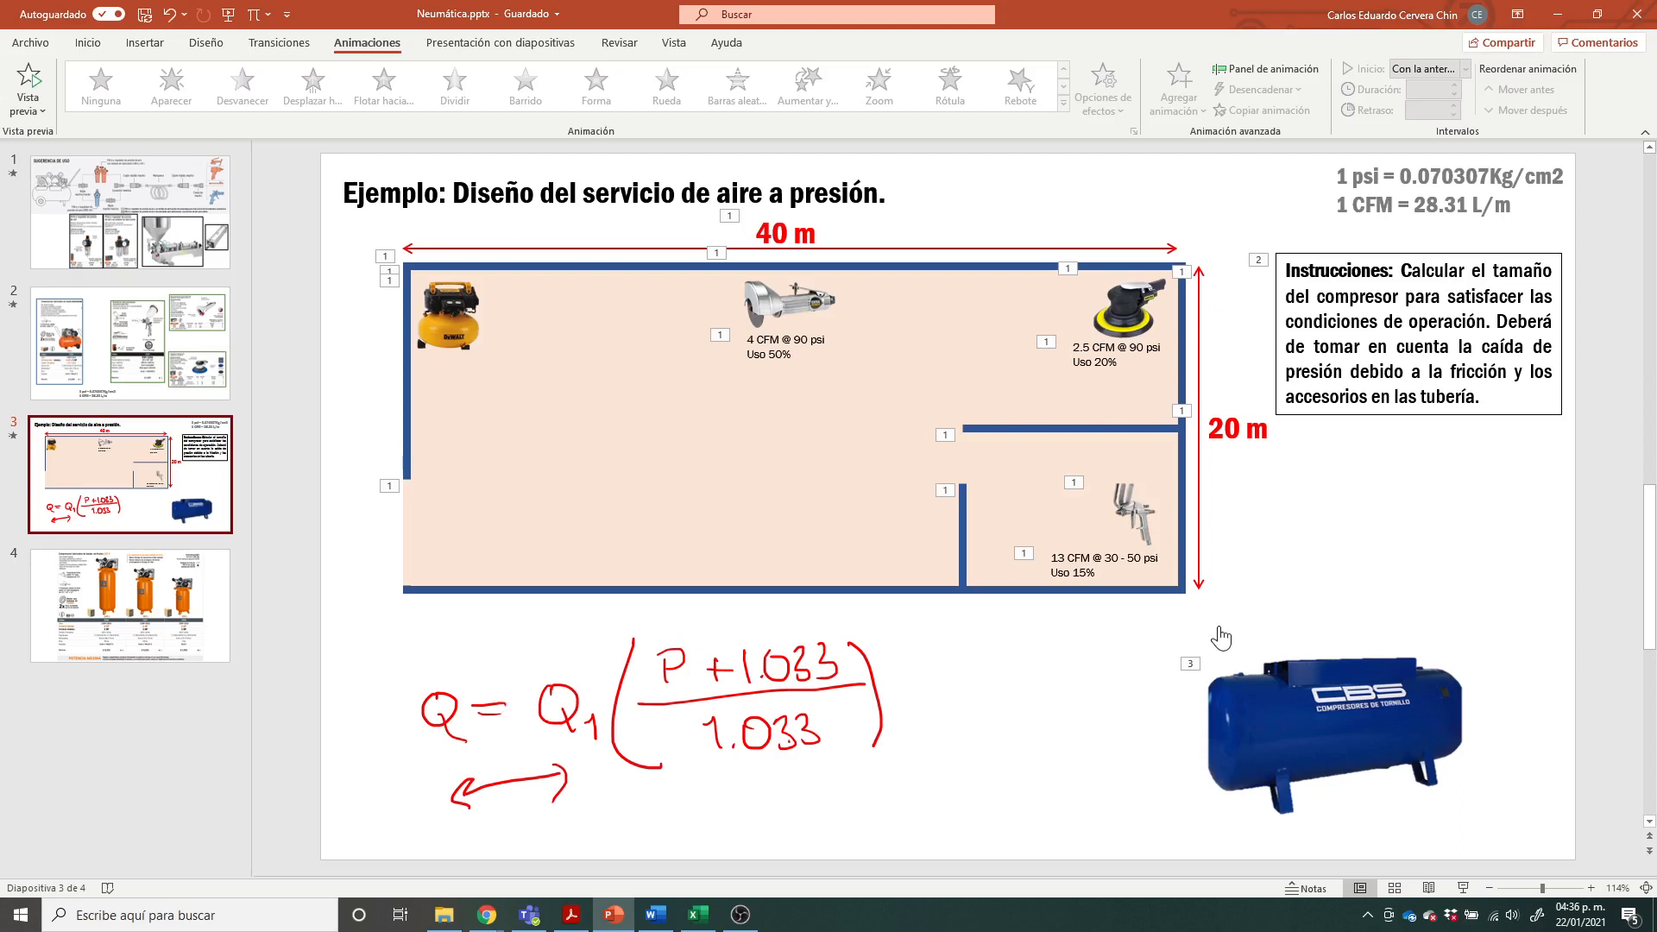
pyautogui.click(201, 559)
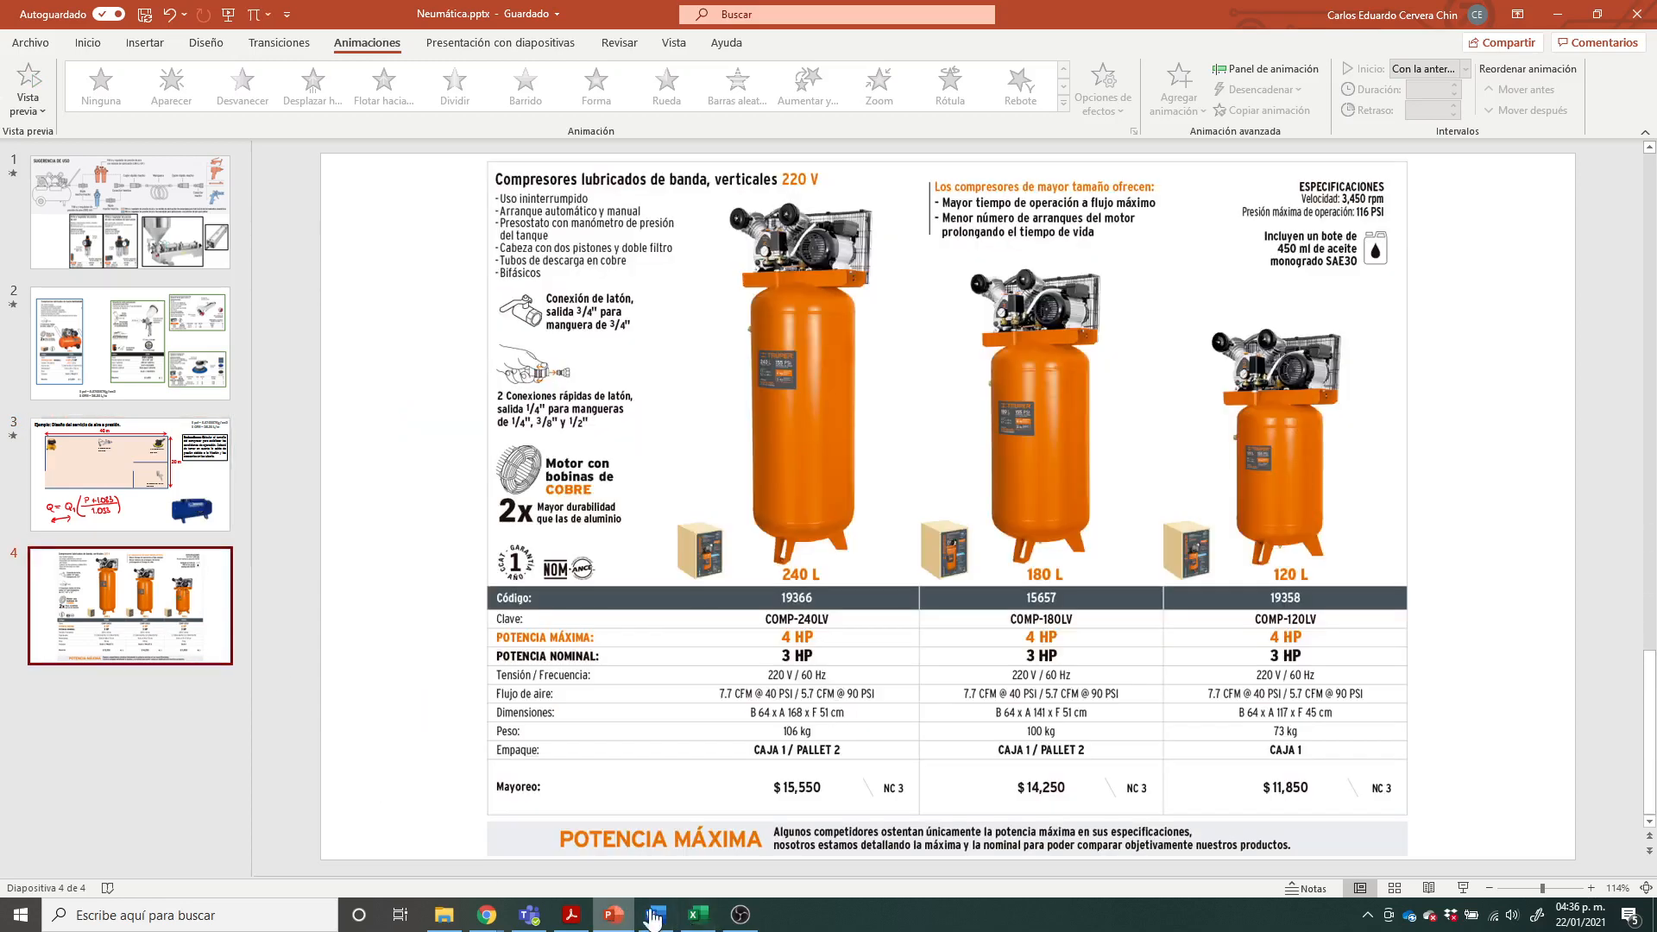
pyautogui.click(699, 915)
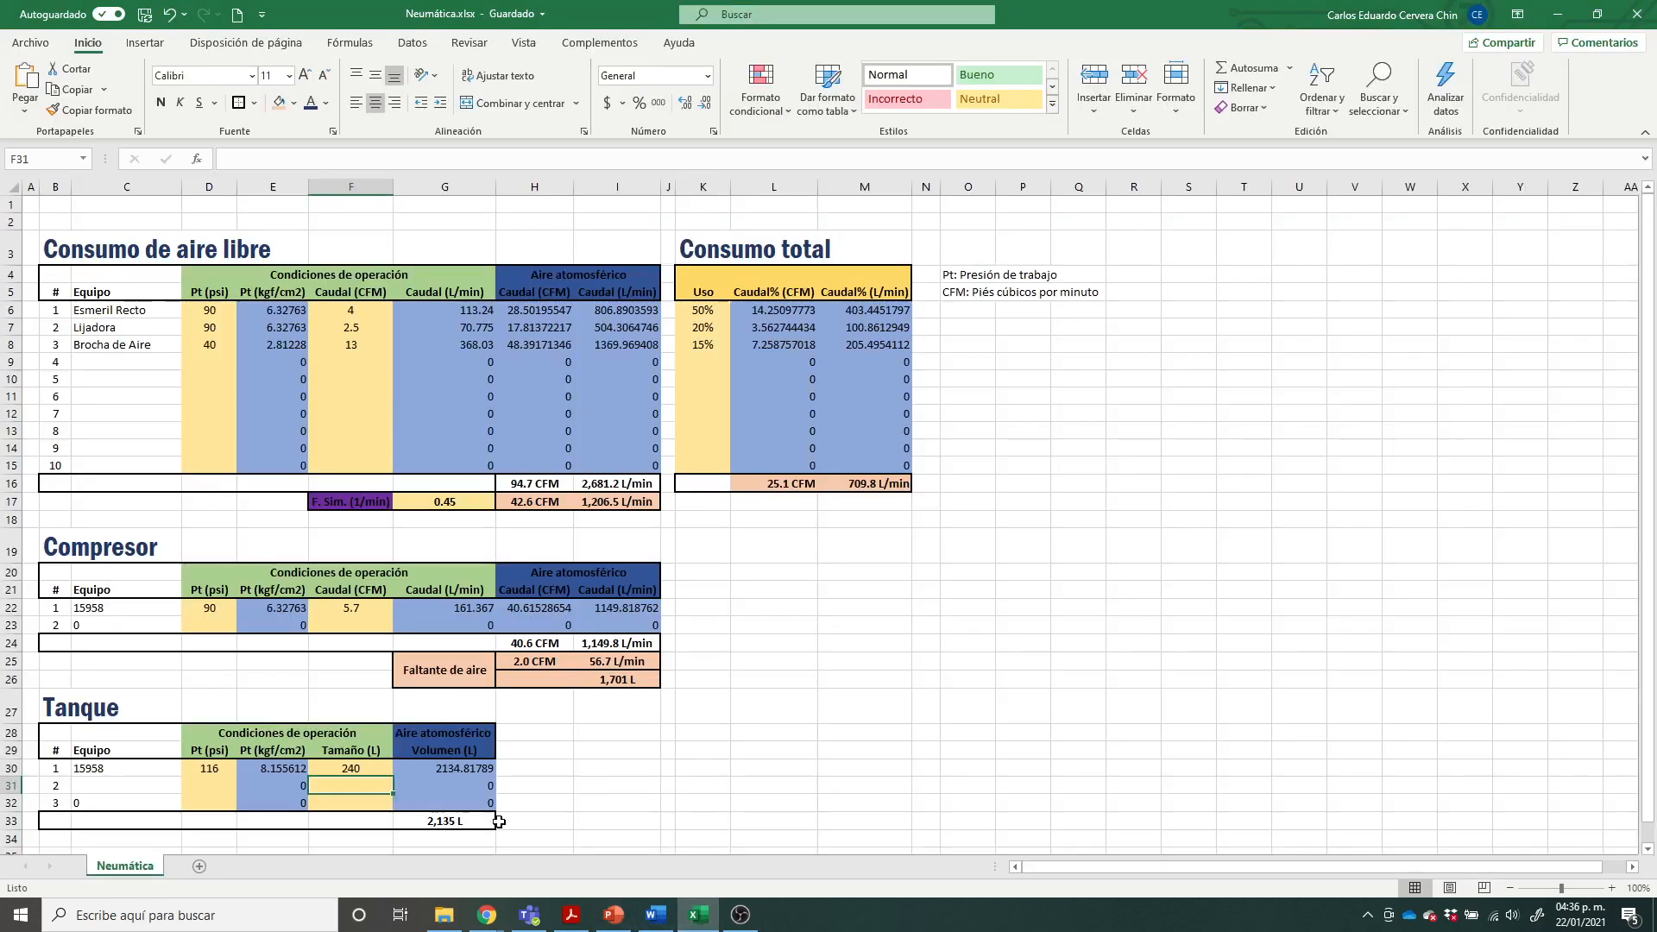
pyautogui.click(467, 821)
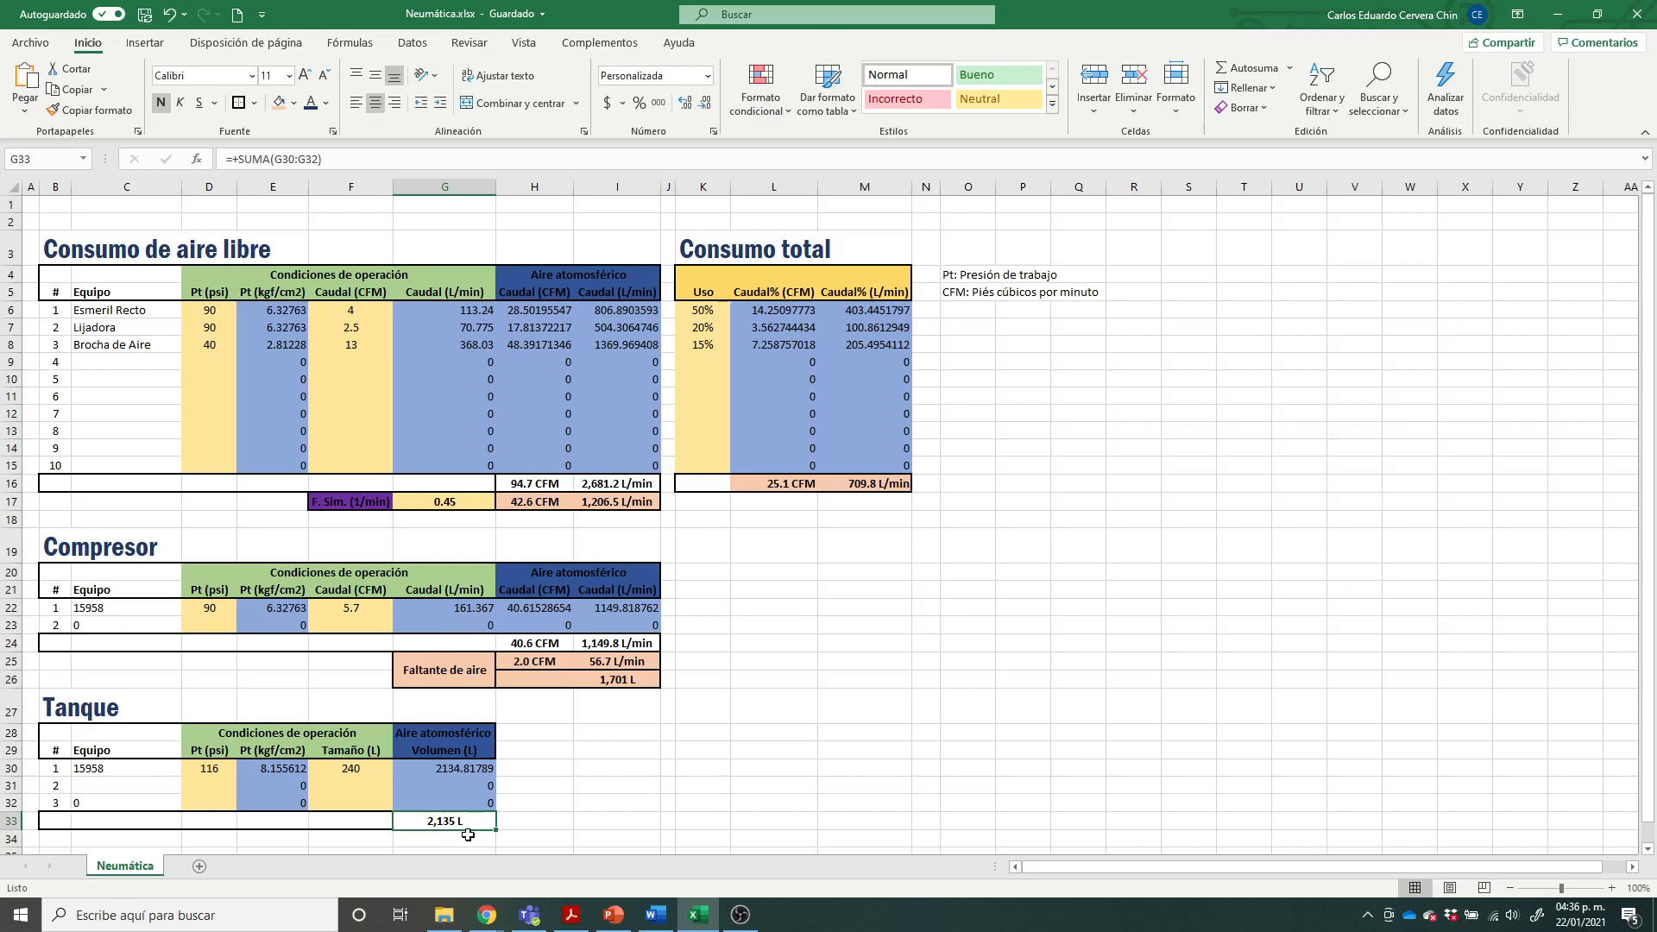
# Step: Set tank 1's size back to 180 L in the Tanque table
pyautogui.click(351, 767)
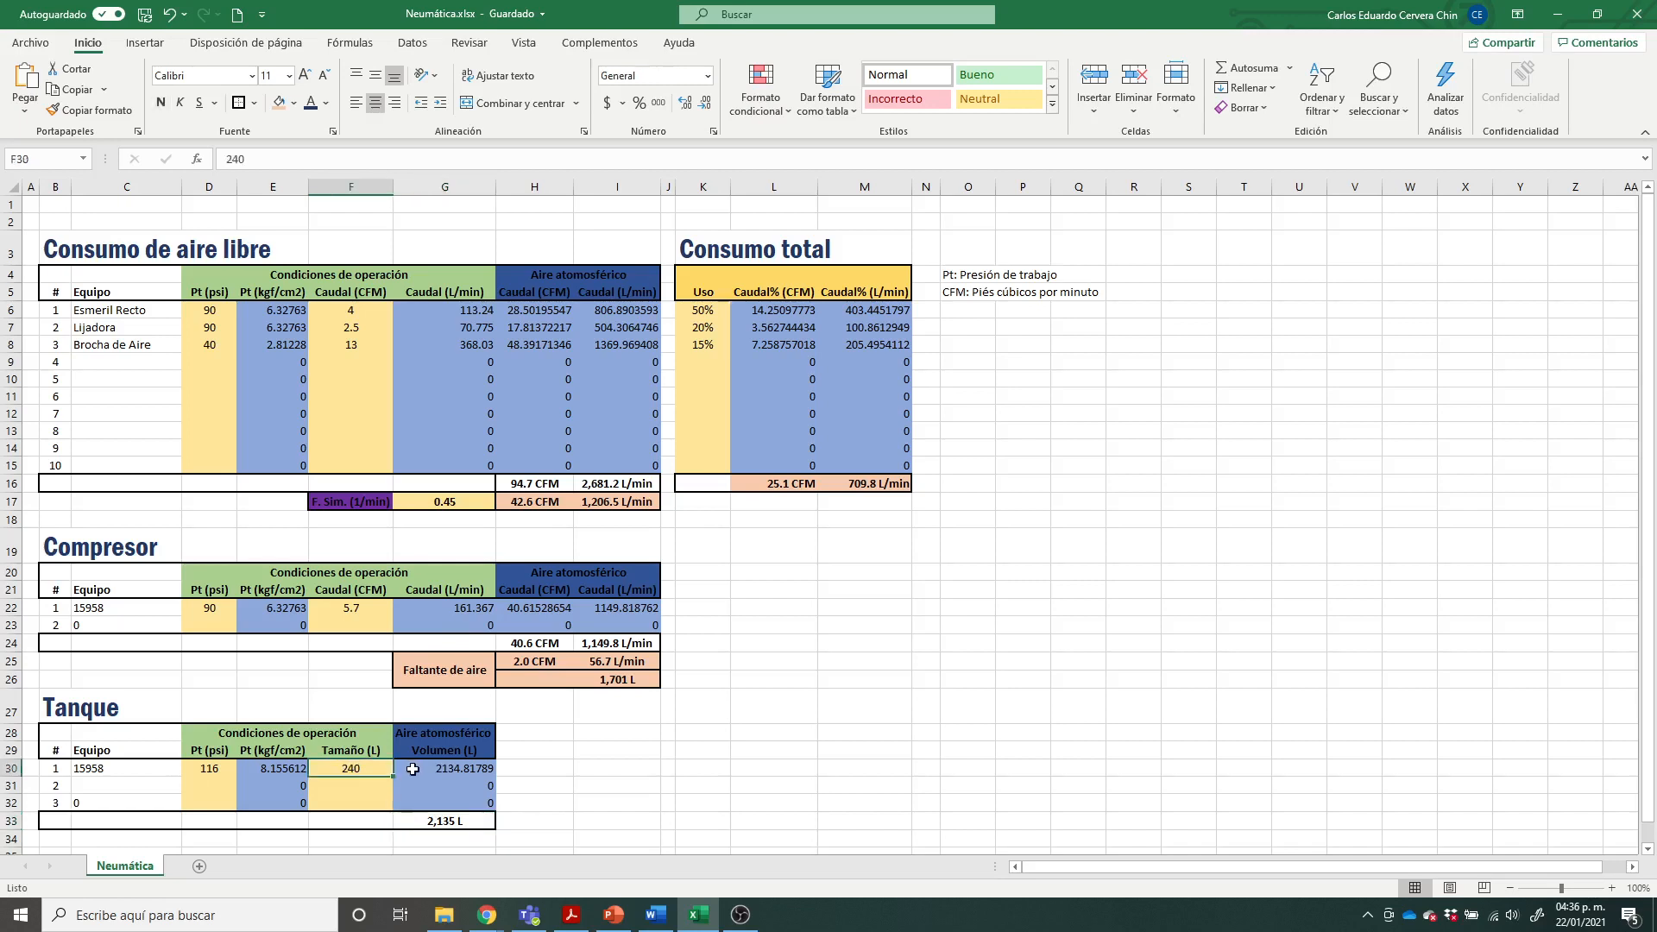
pyautogui.write('180')
pyautogui.press('Return')
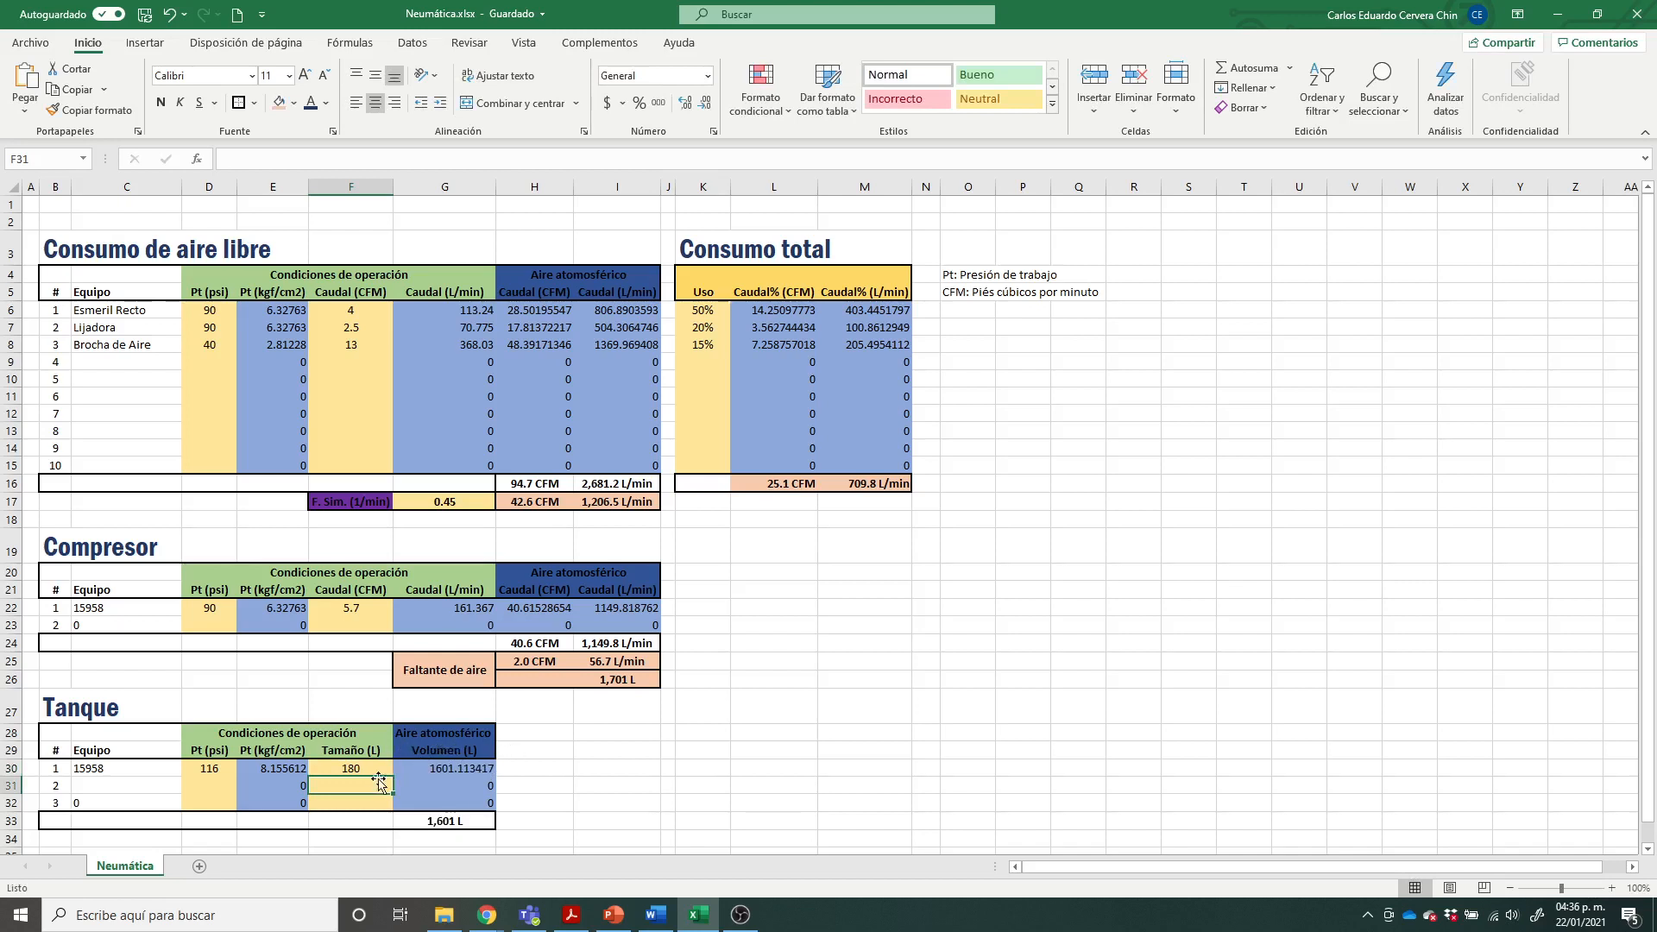
# Step: Add a second tank in row 2 of the Tanque table with a working pressure of 116 psi and a size of 180 L
pyautogui.click(224, 786)
pyautogui.write('1160')
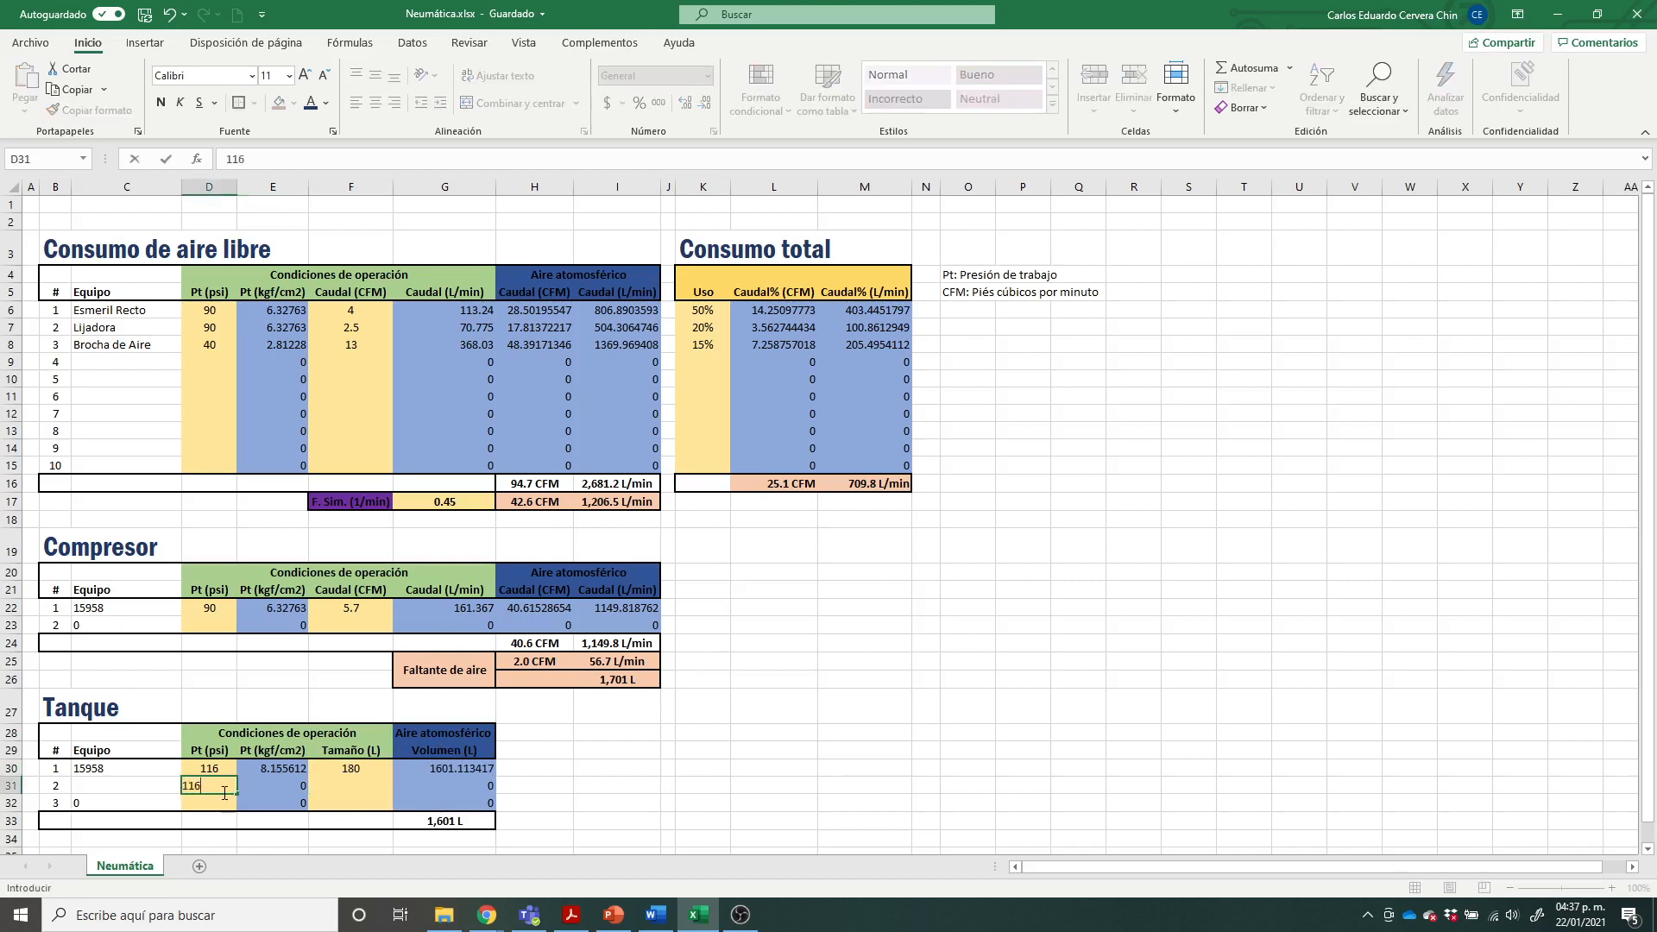
pyautogui.press('Return')
pyautogui.click(223, 787)
pyautogui.write('16')
pyautogui.press('Tab')
pyautogui.press('Tab')
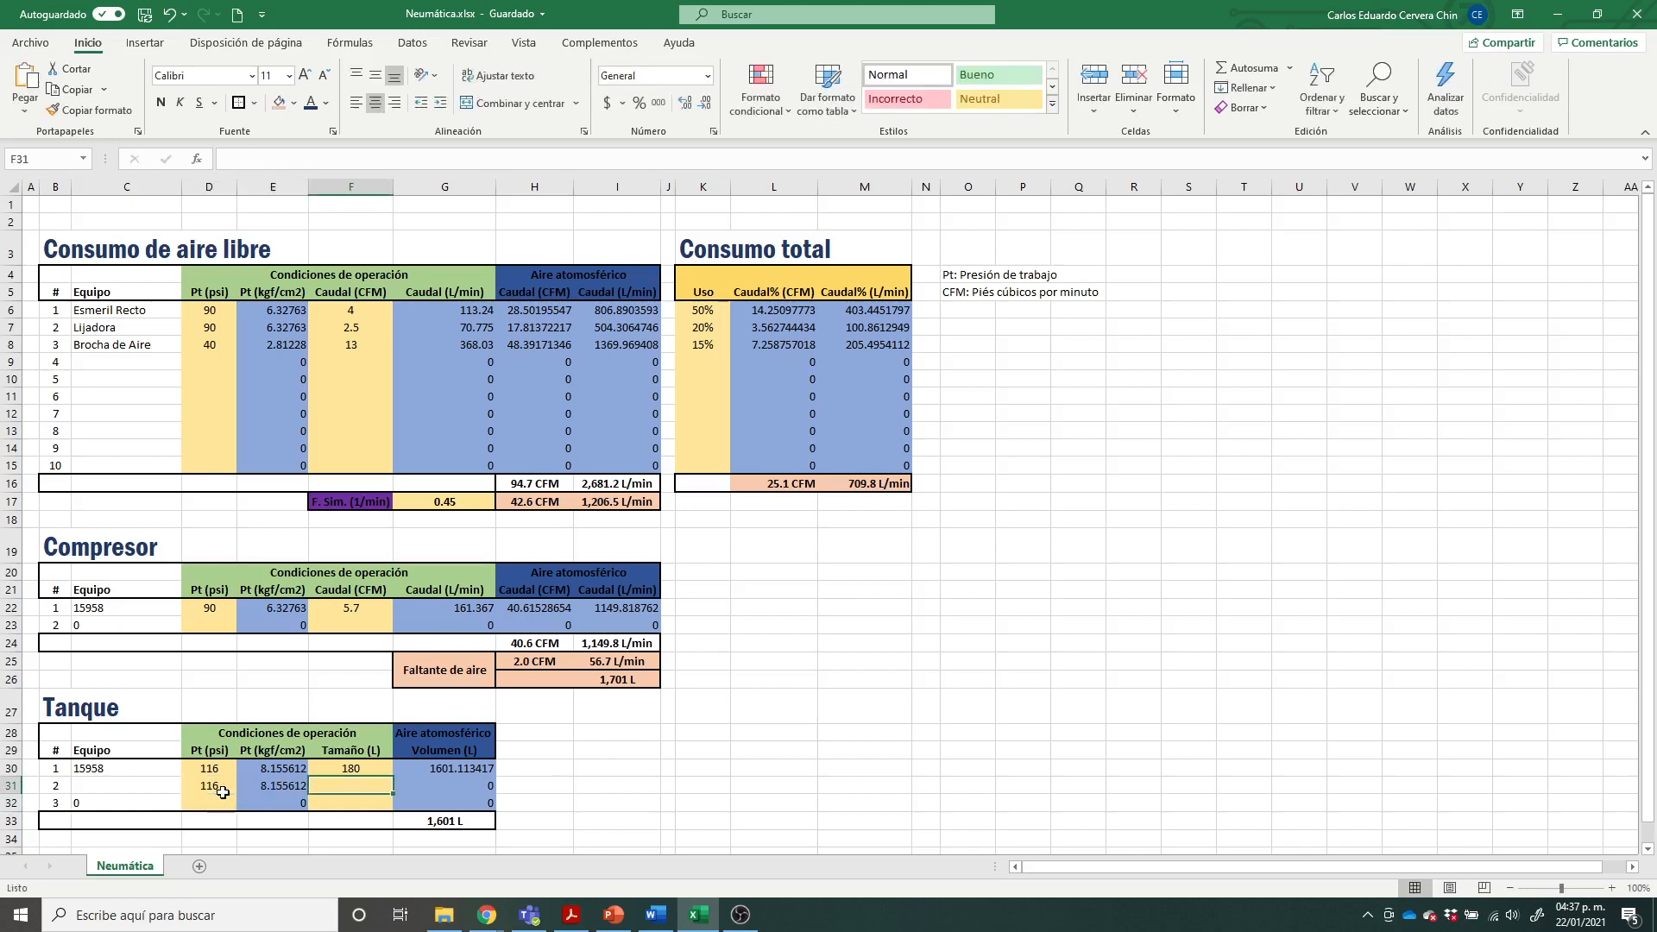
pyautogui.write('180')
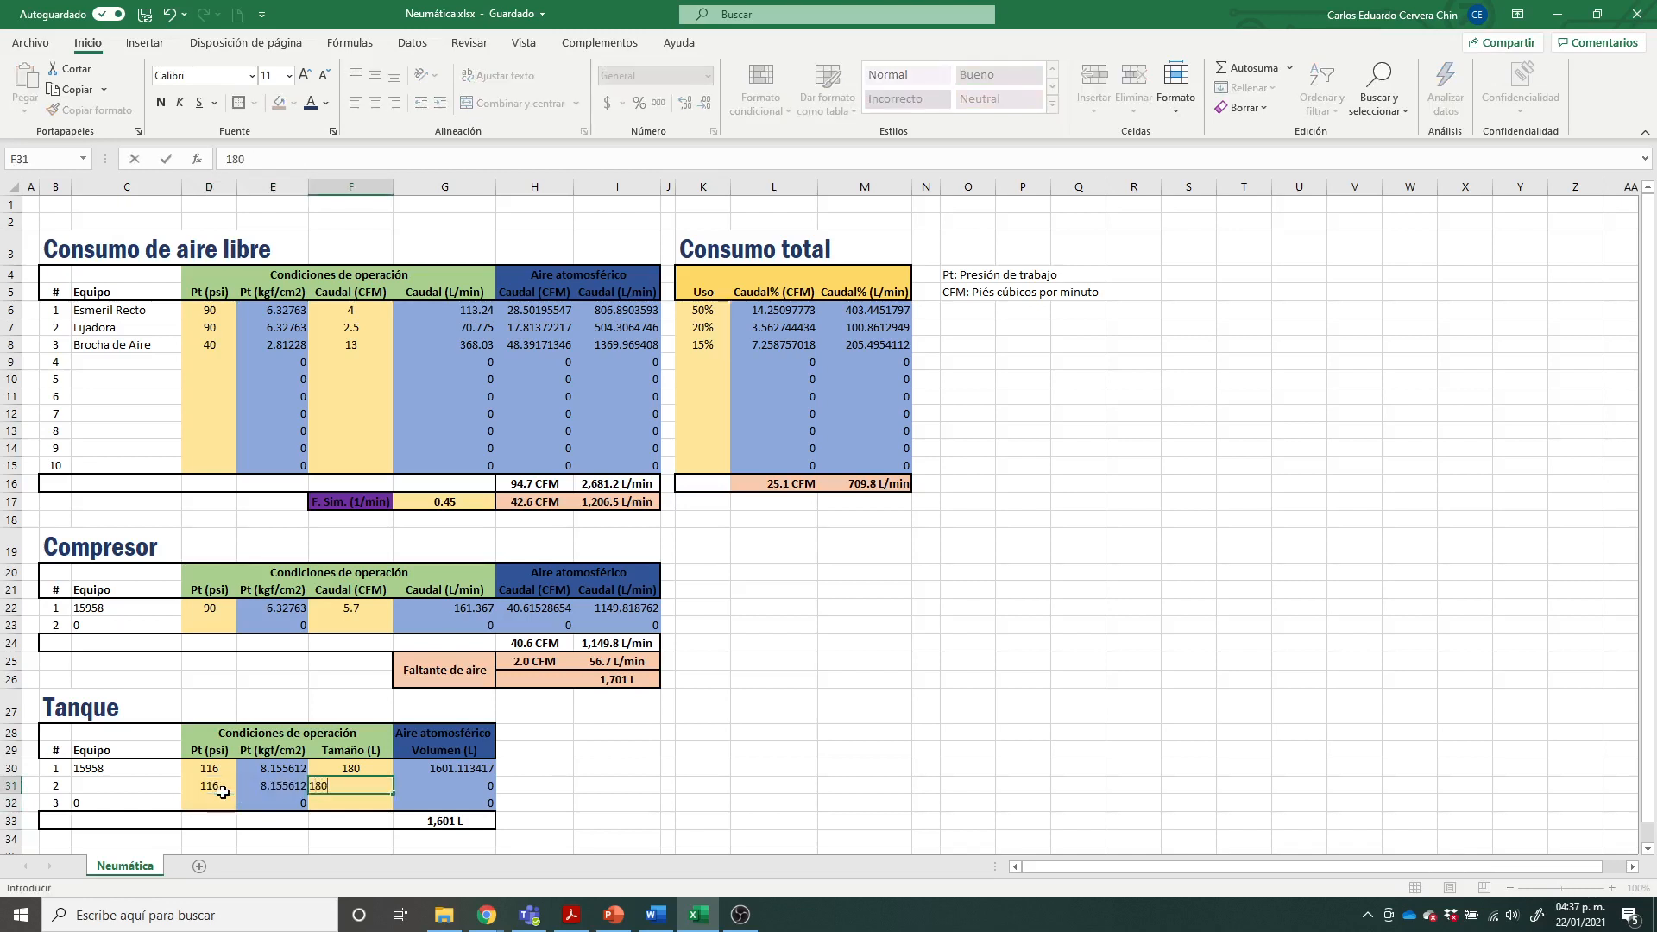
pyautogui.press('Return')
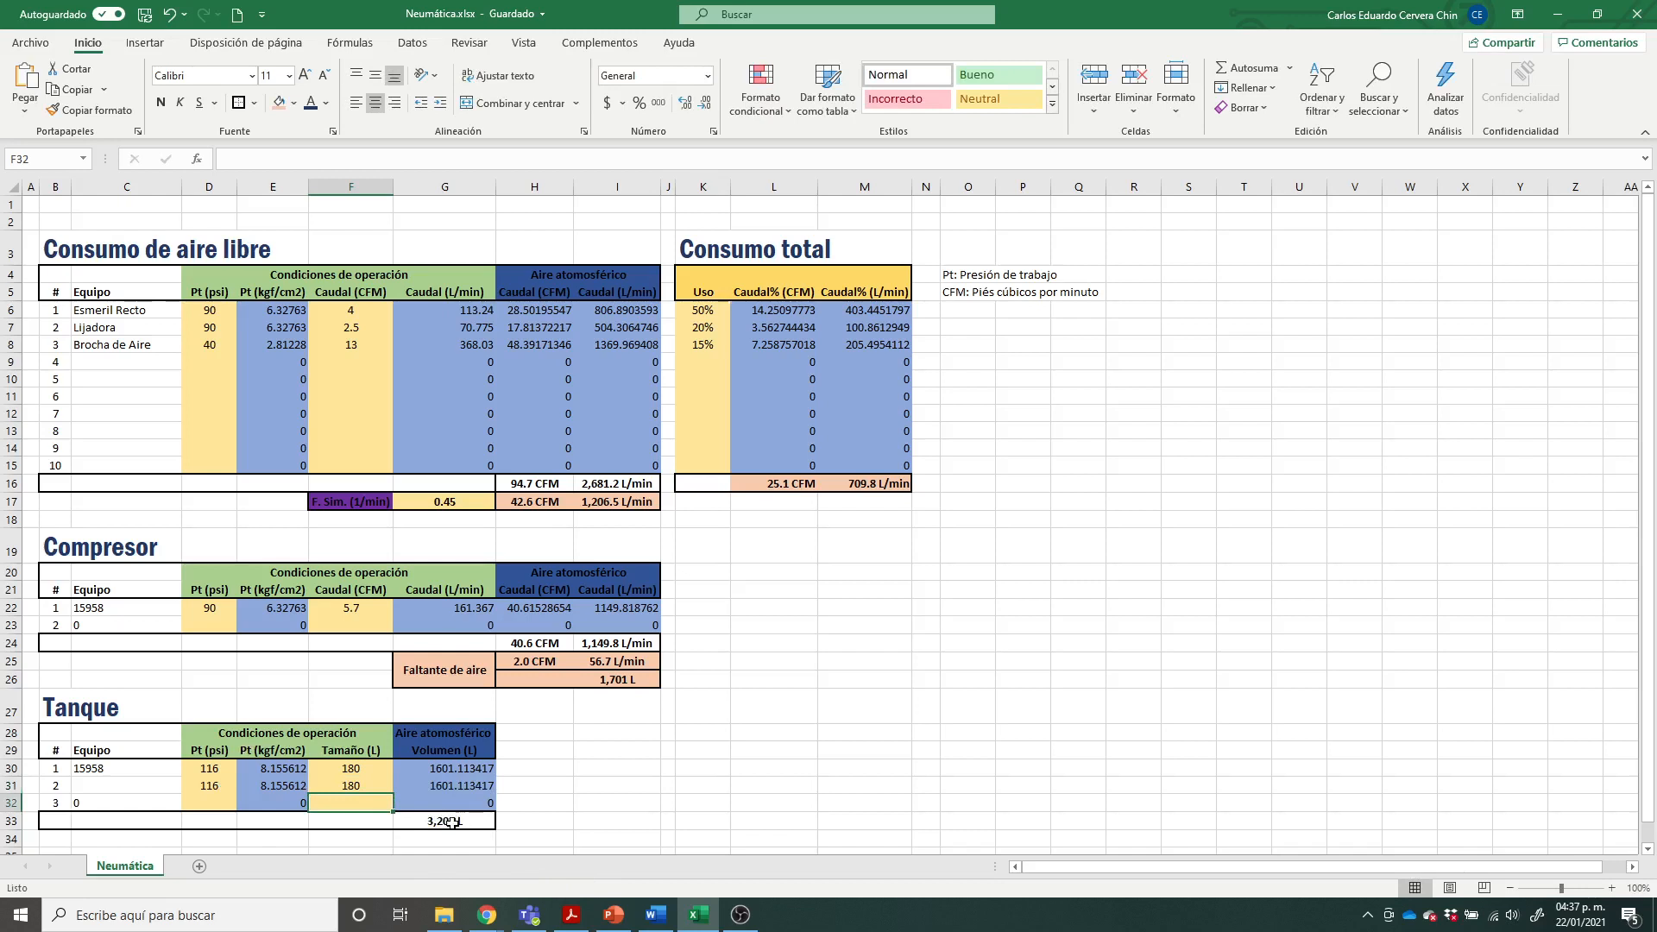
# Step: Review the total tank volume, the compressor's total flow in L/min, and the usage-weighted flow total in Consumo total
pyautogui.click(583, 815)
pyautogui.click(456, 822)
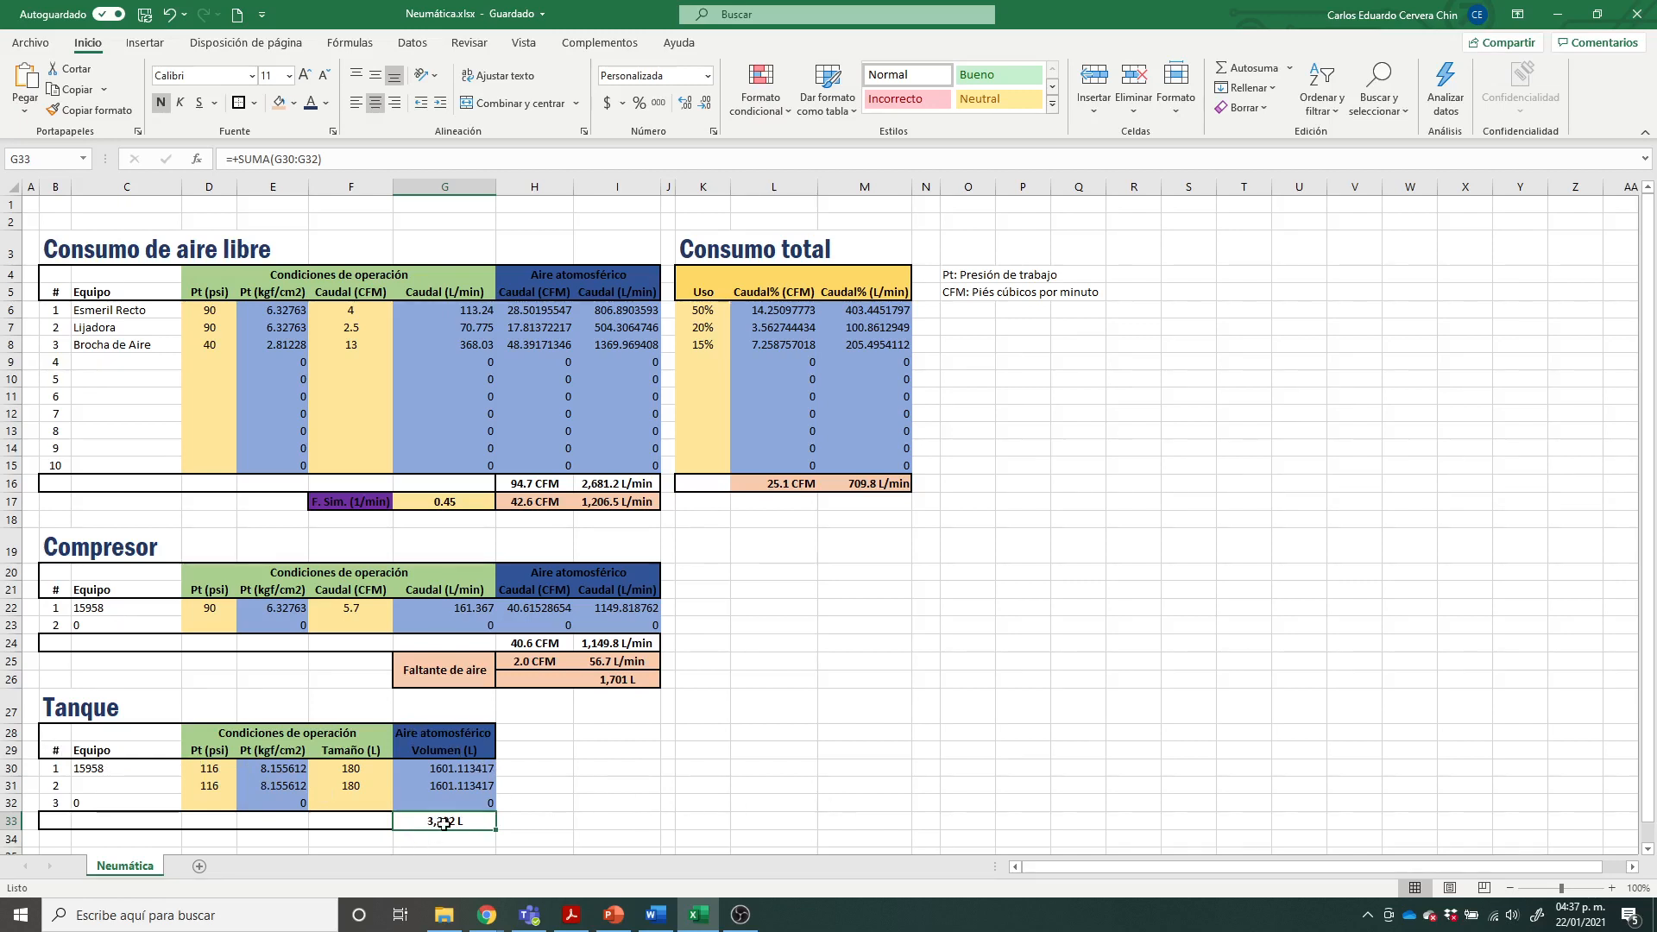
pyautogui.click(549, 800)
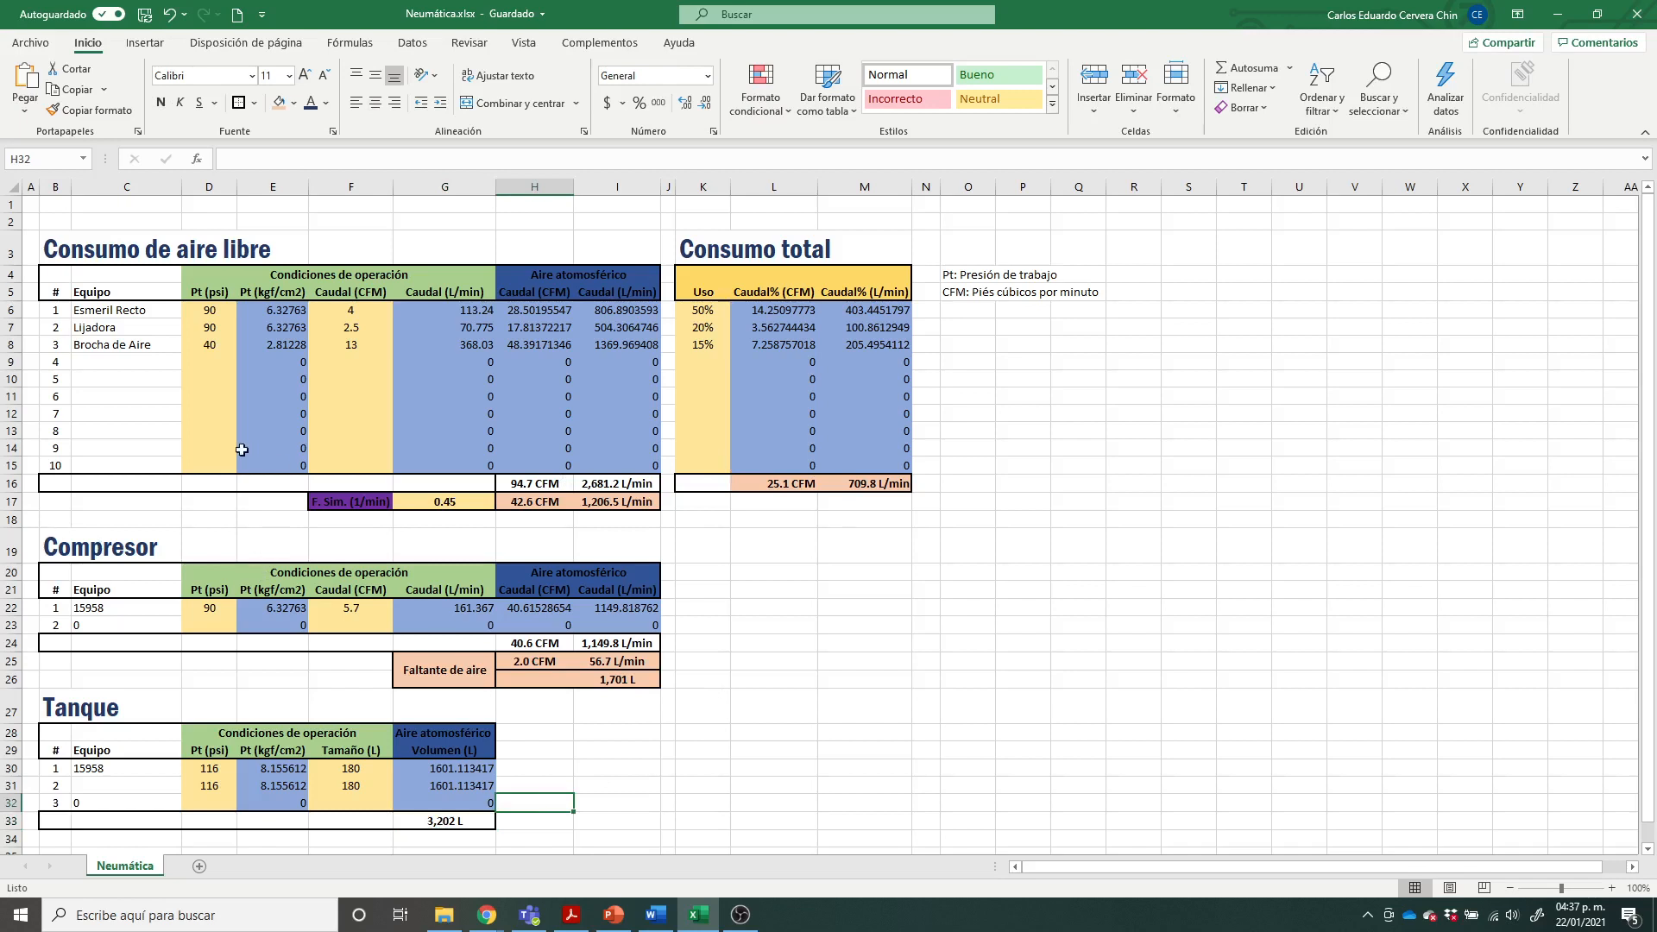
pyautogui.click(643, 647)
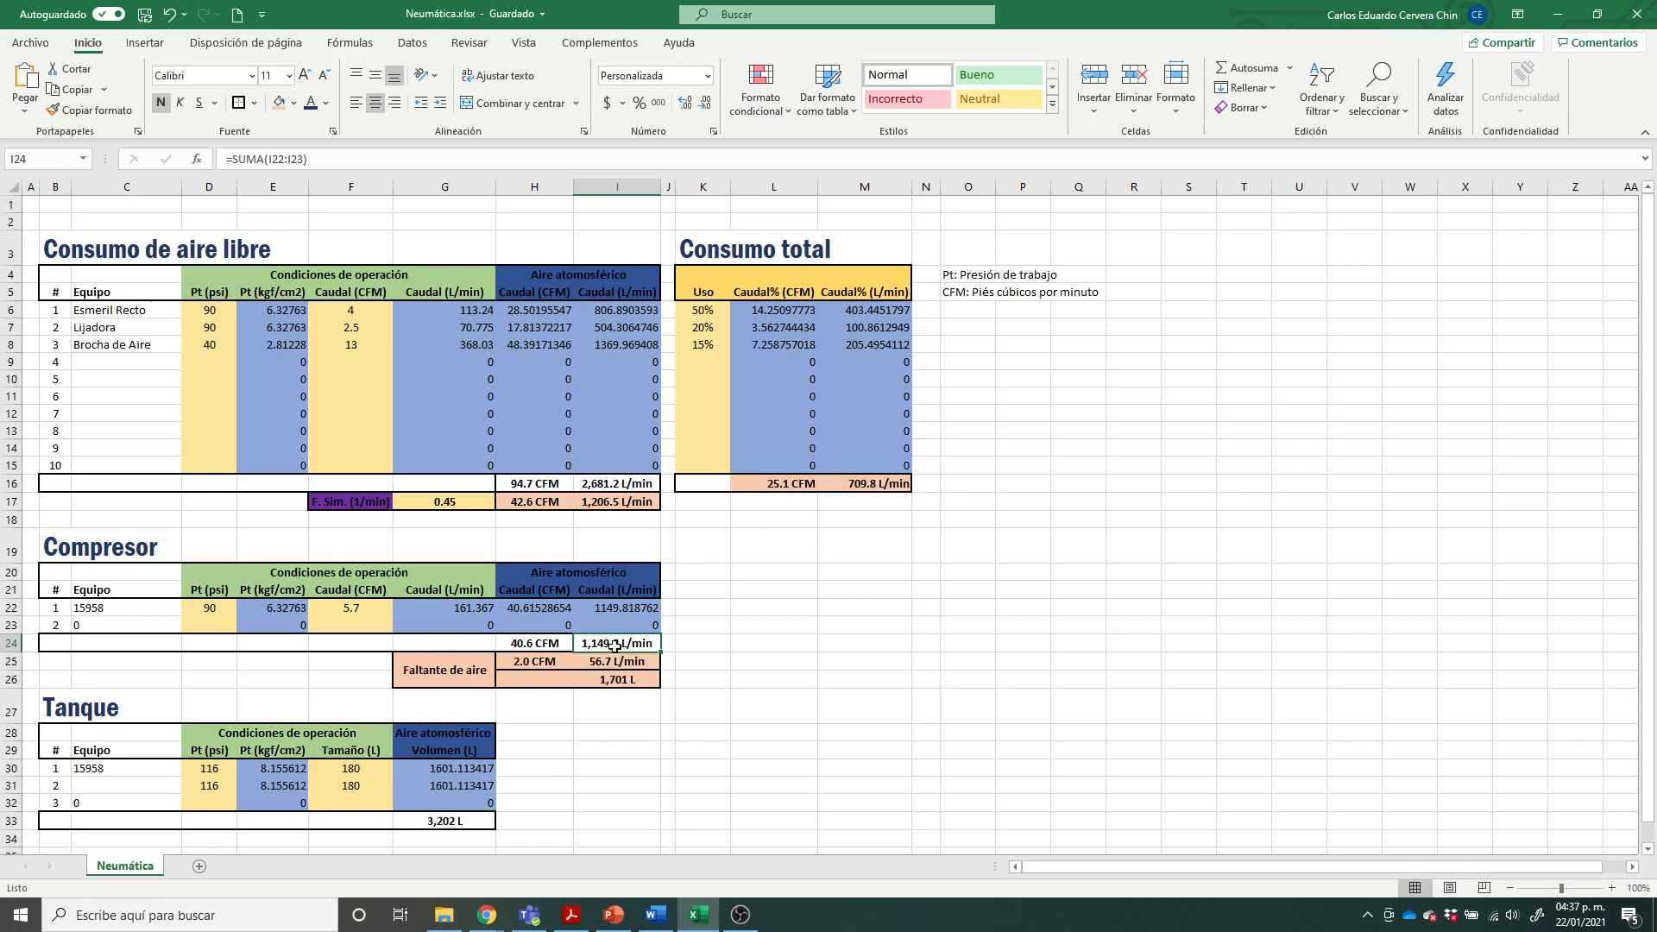
pyautogui.click(874, 482)
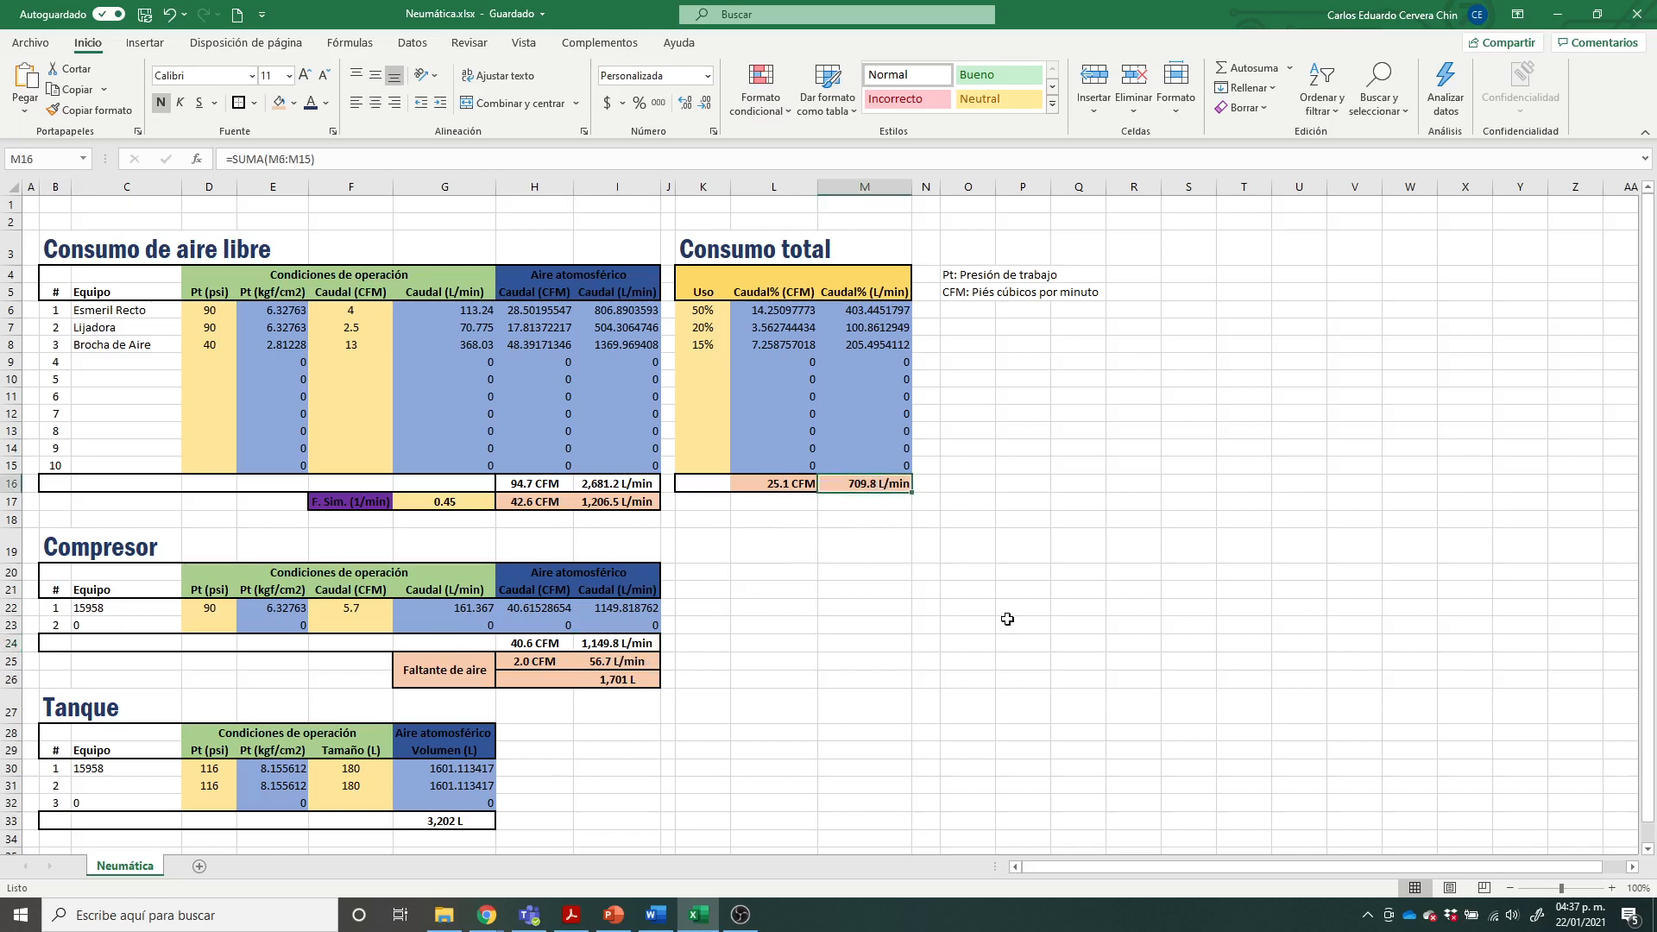
# Step: Compare the compressor's total flow in L/min with the usage-weighted flow total in Consumo total
pyautogui.click(598, 649)
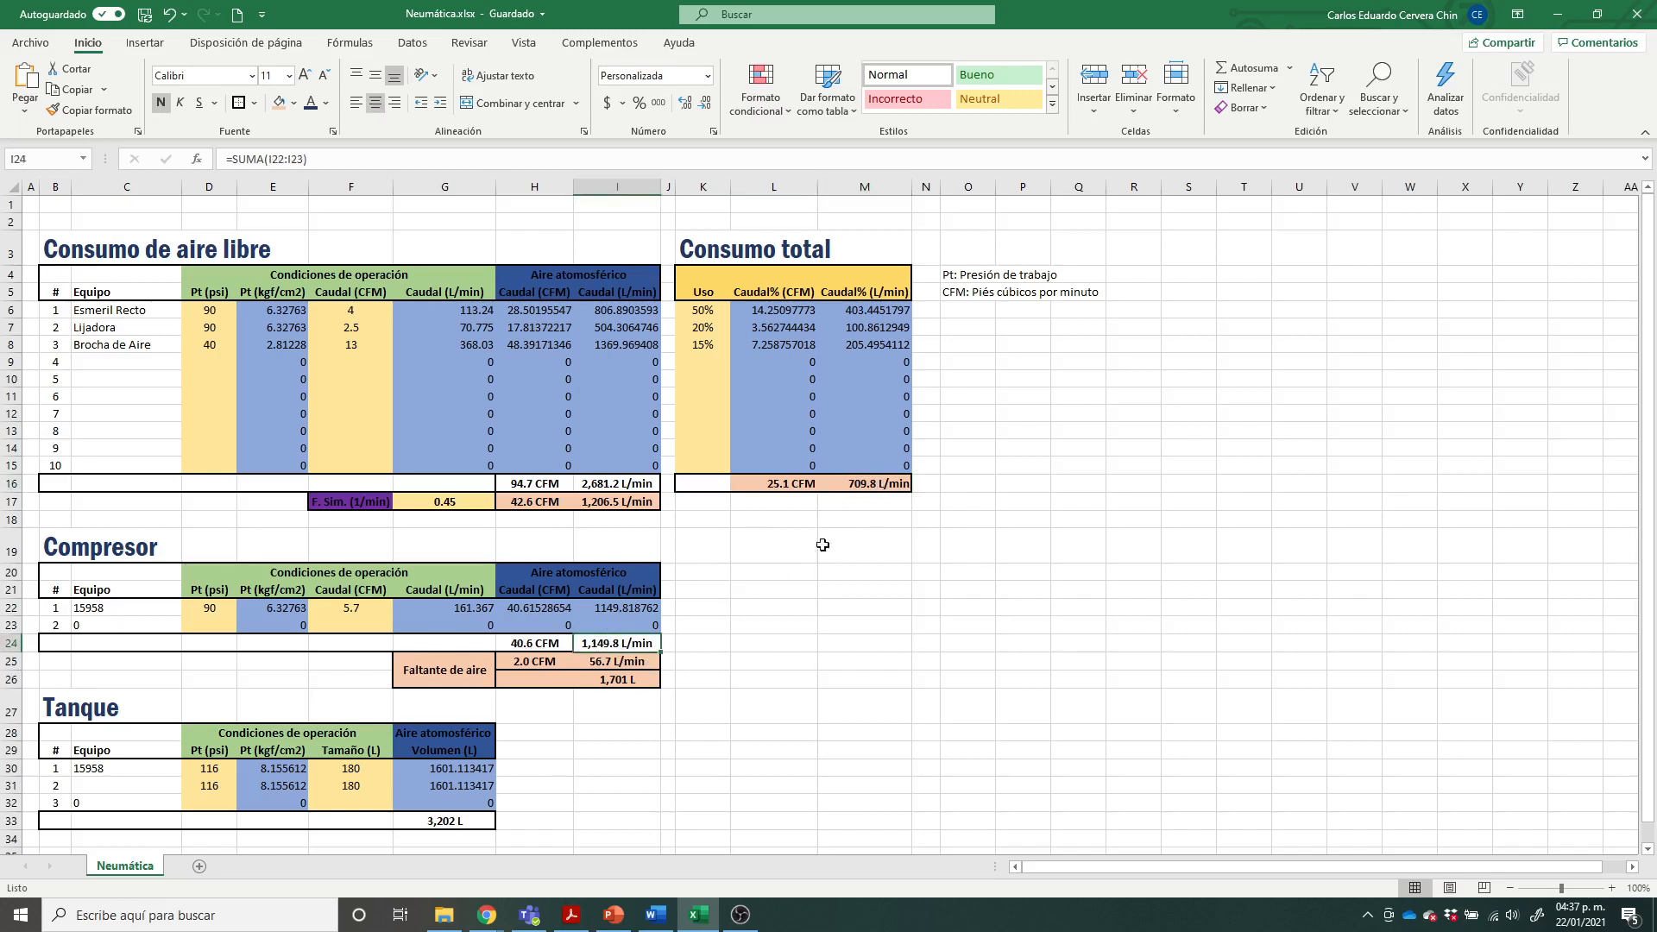
pyautogui.click(870, 484)
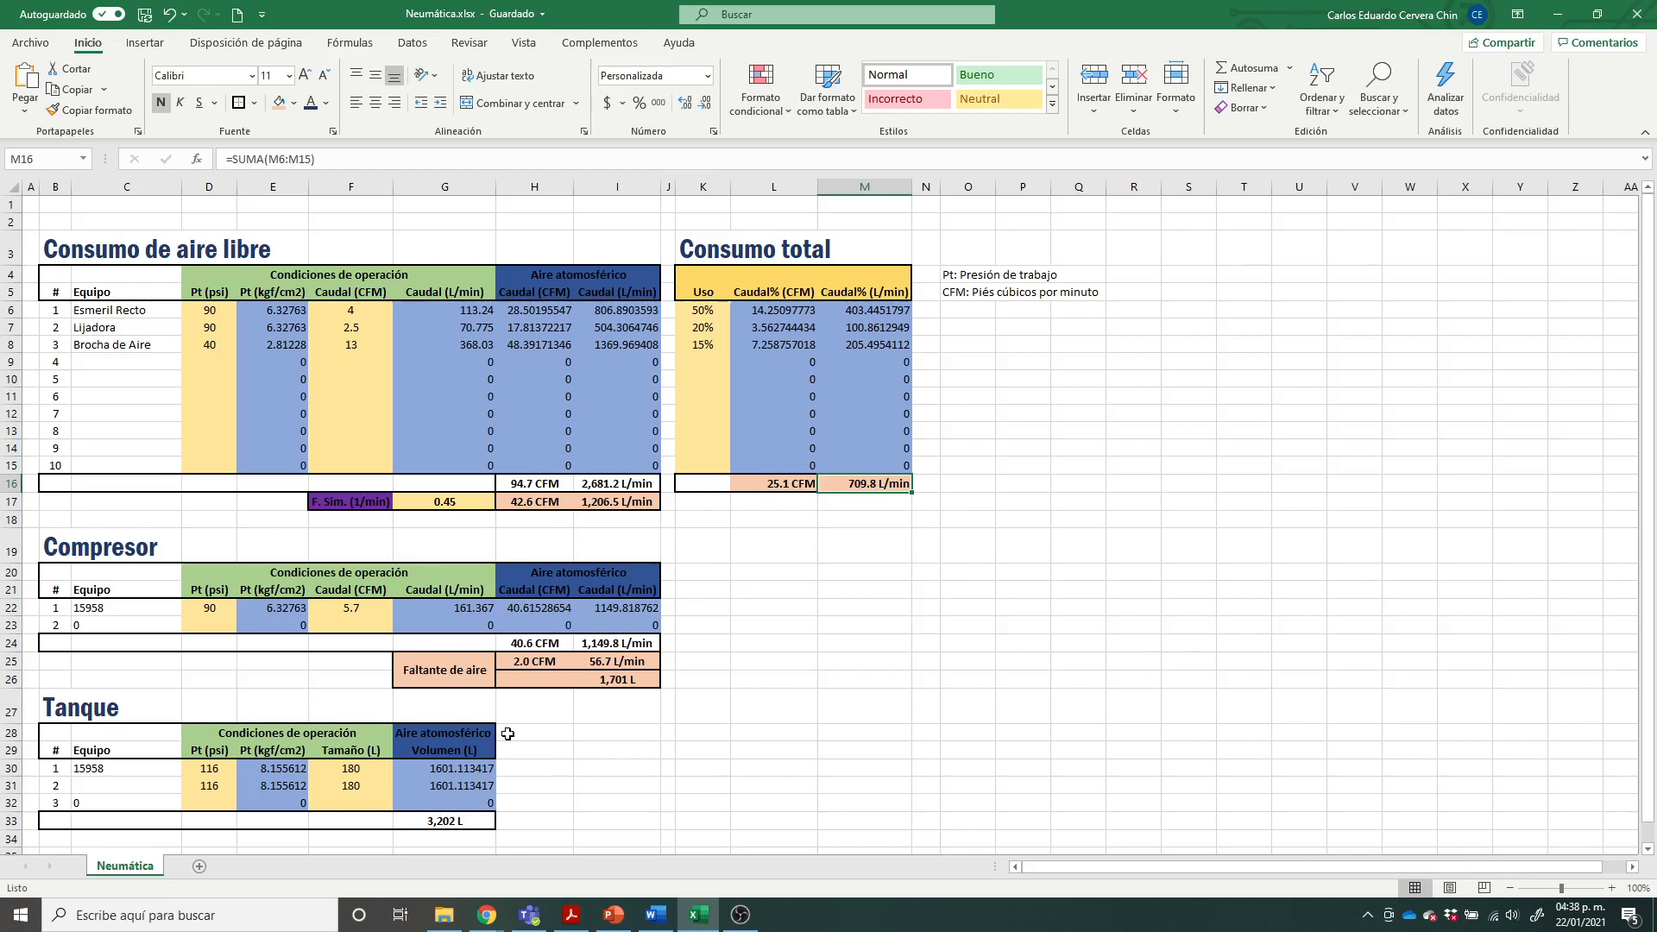
pyautogui.click(605, 749)
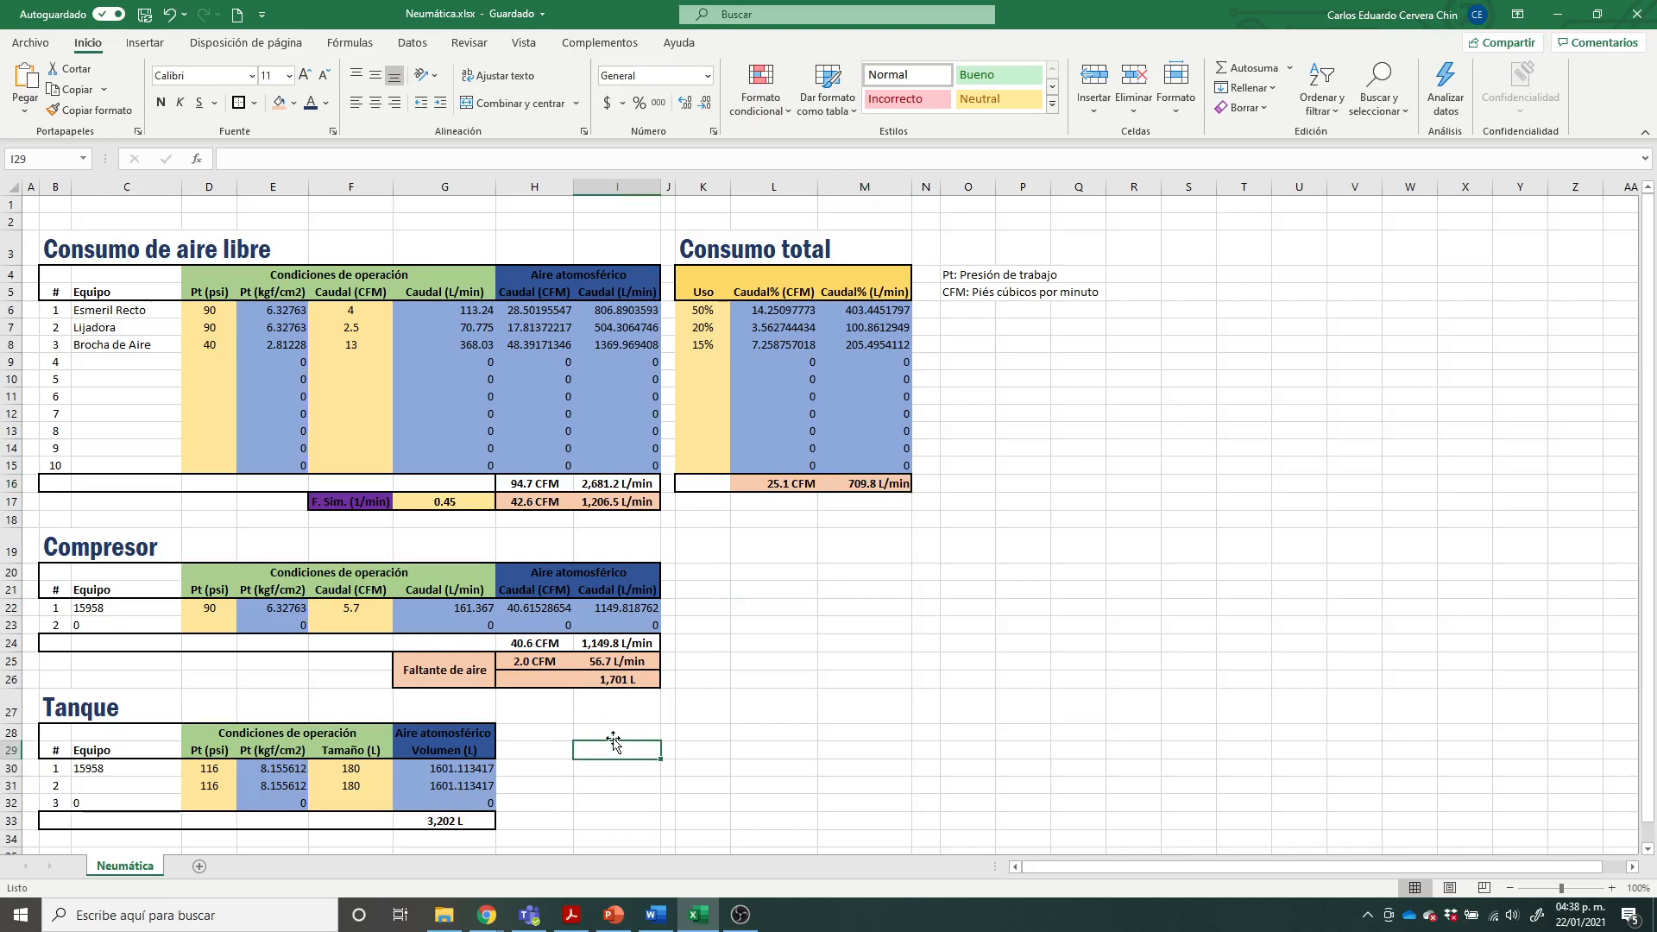
# Step: Check the workshop example slide in PowerPoint, and examine compressor 15958's working pressure and flow inputs in the Excel Compresor table
pyautogui.click(620, 919)
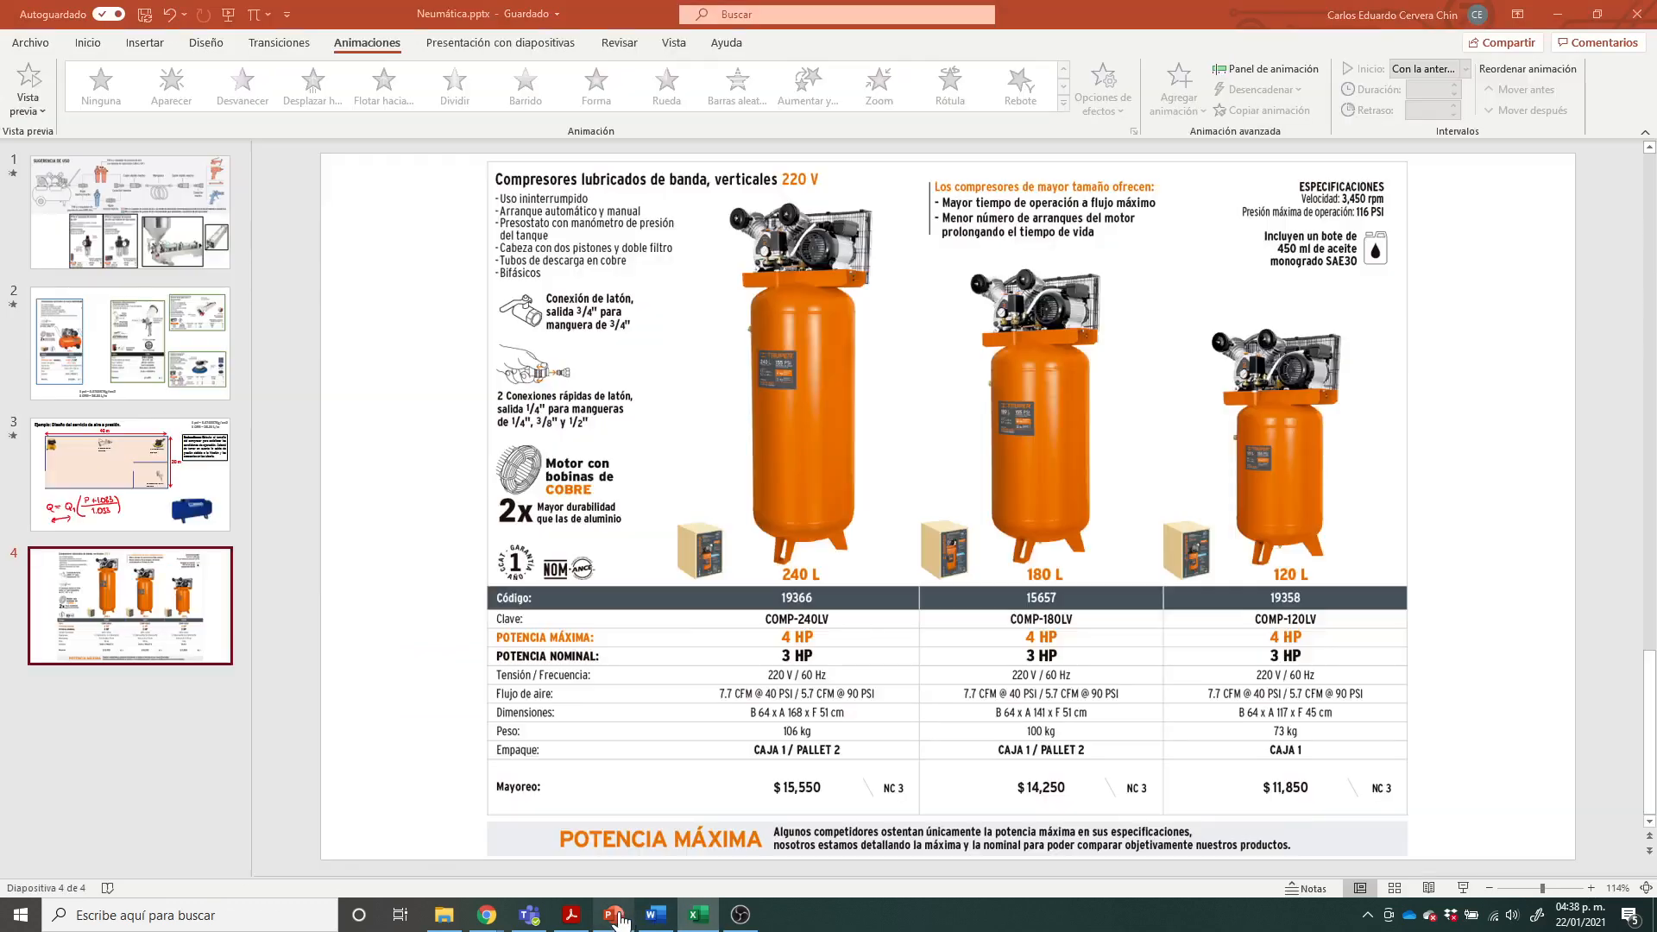
pyautogui.click(220, 510)
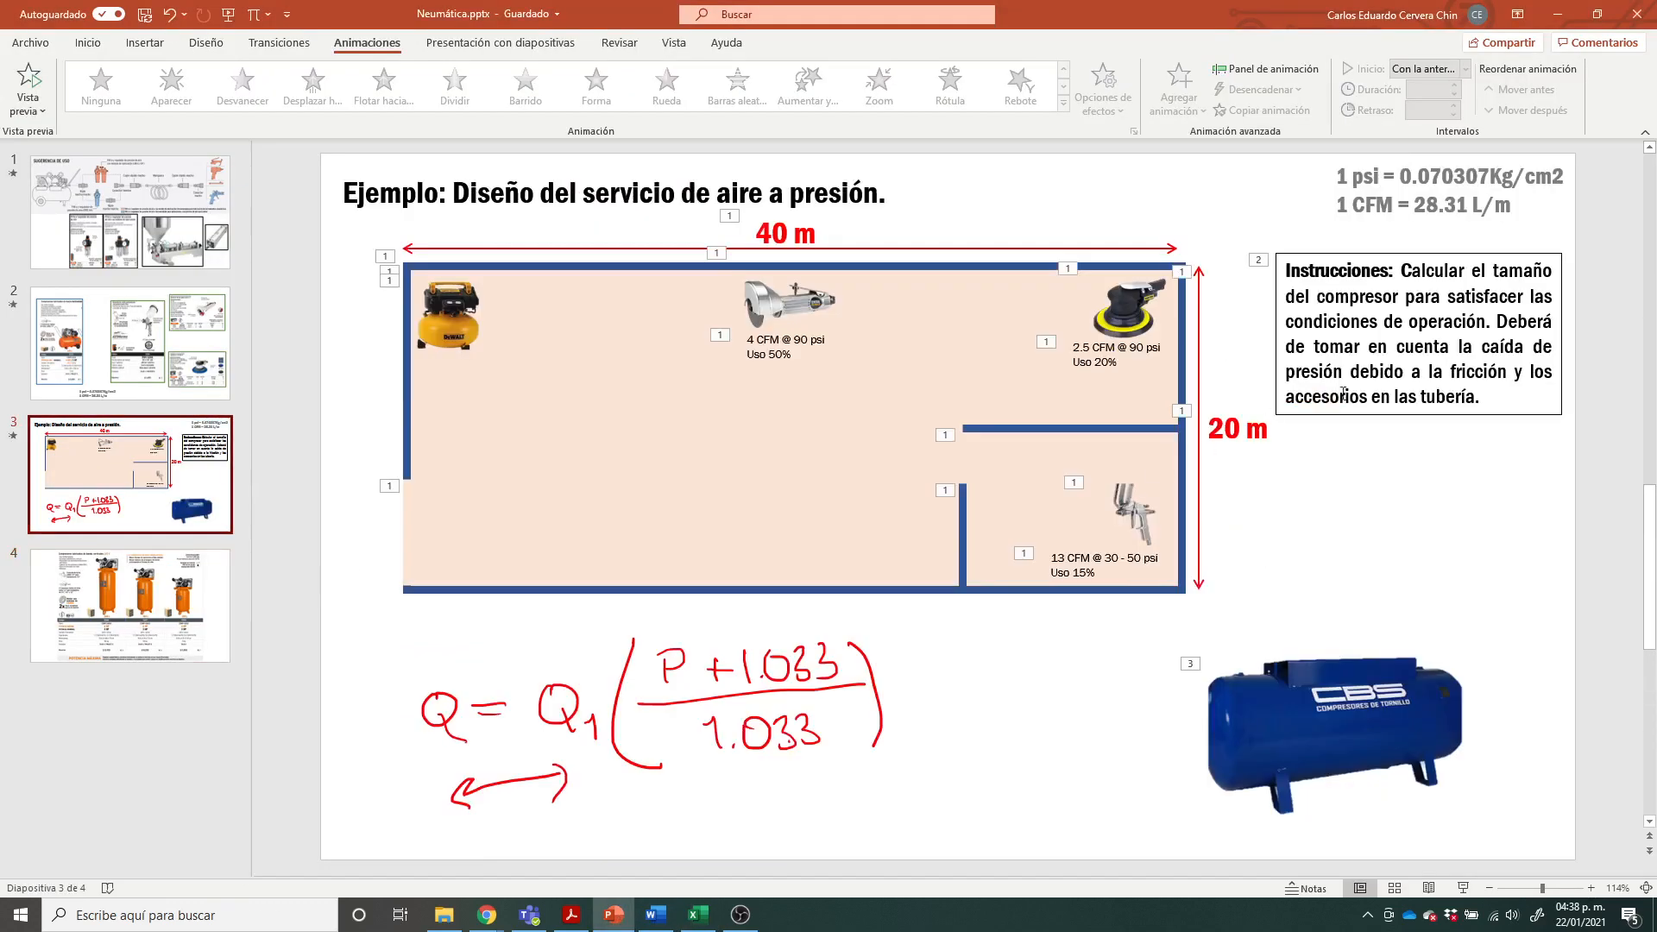
pyautogui.click(699, 915)
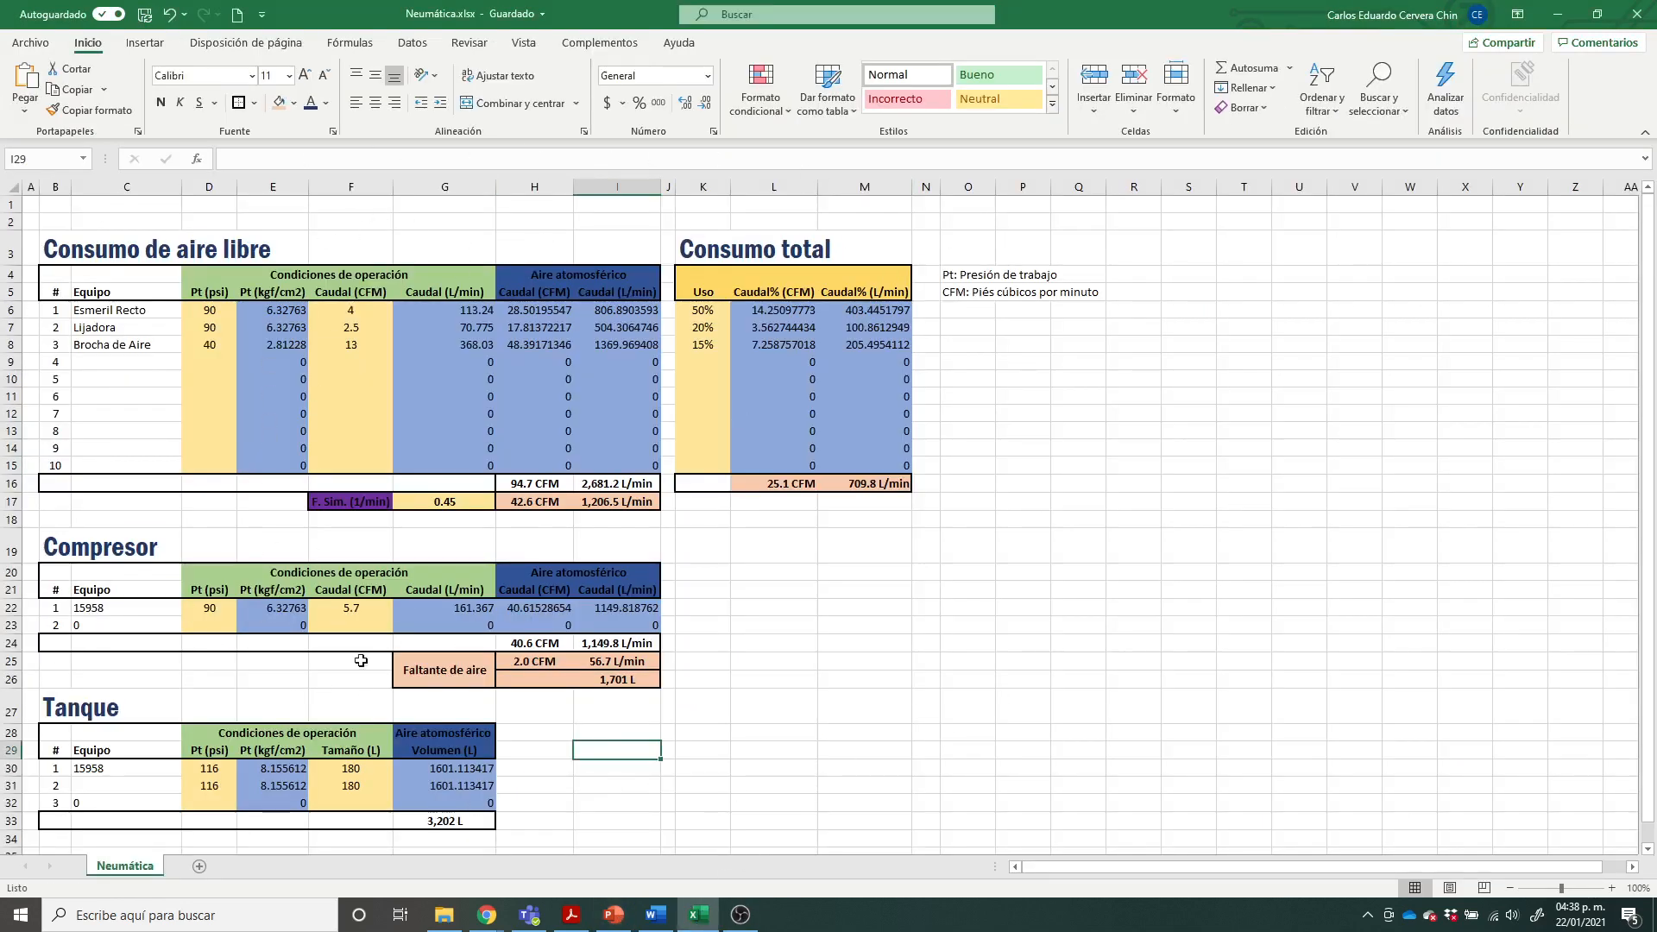
pyautogui.moveTo(205, 612); pyautogui.dragTo(366, 612)
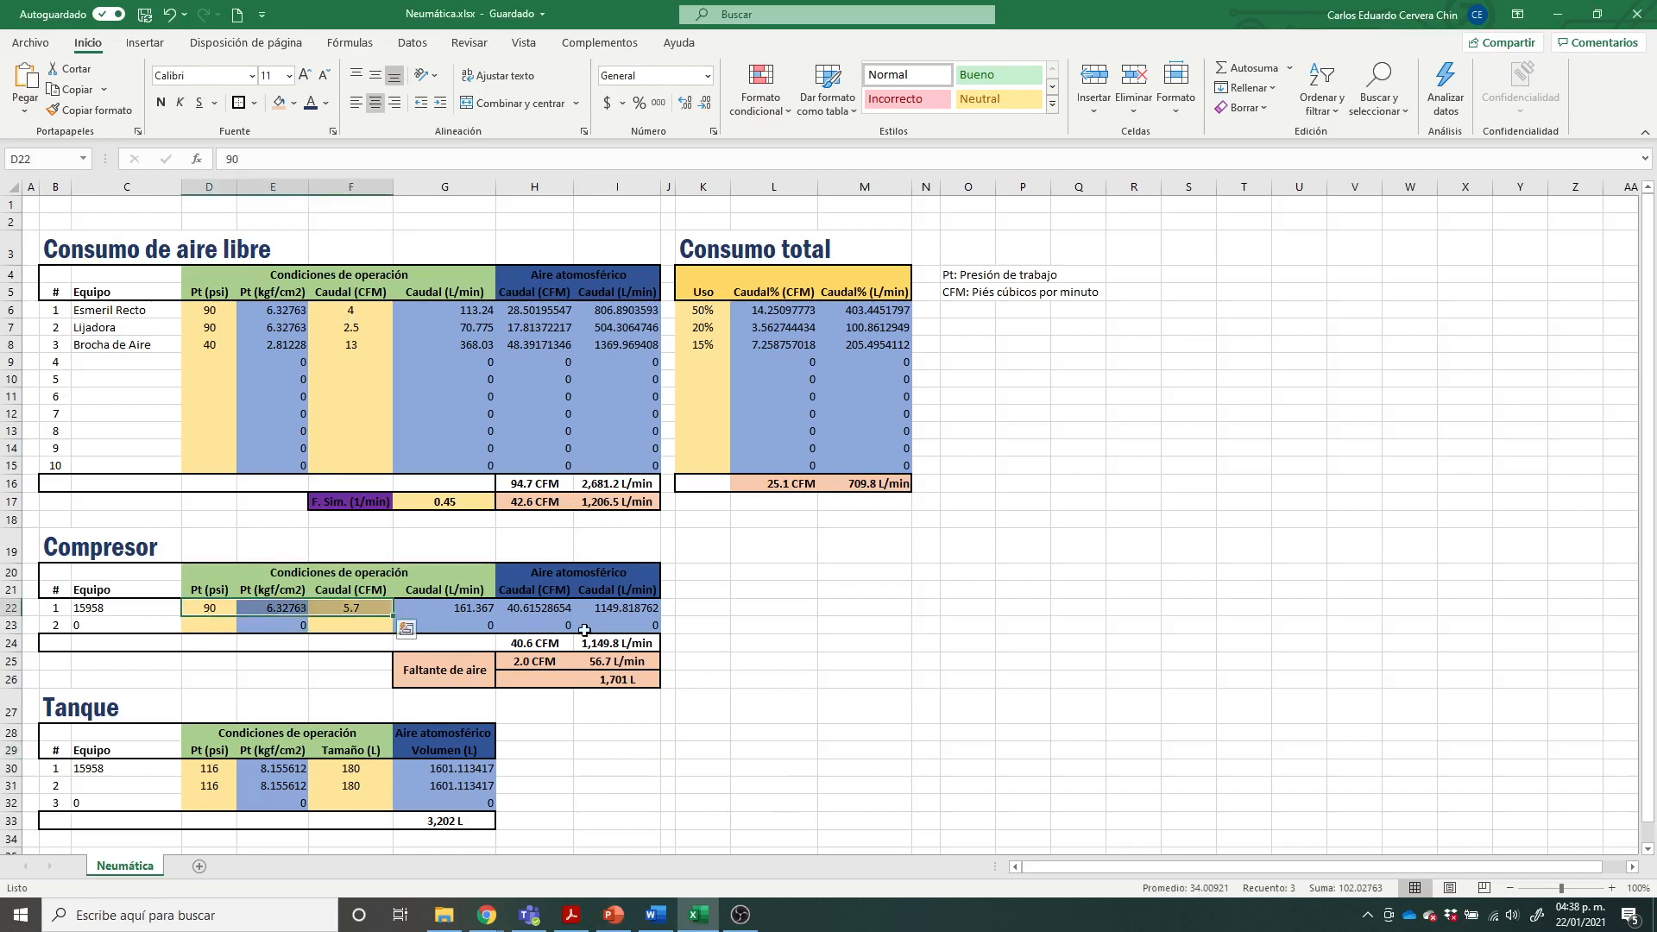
pyautogui.click(968, 625)
pyautogui.moveTo(223, 608); pyautogui.dragTo(367, 609)
pyautogui.click(863, 767)
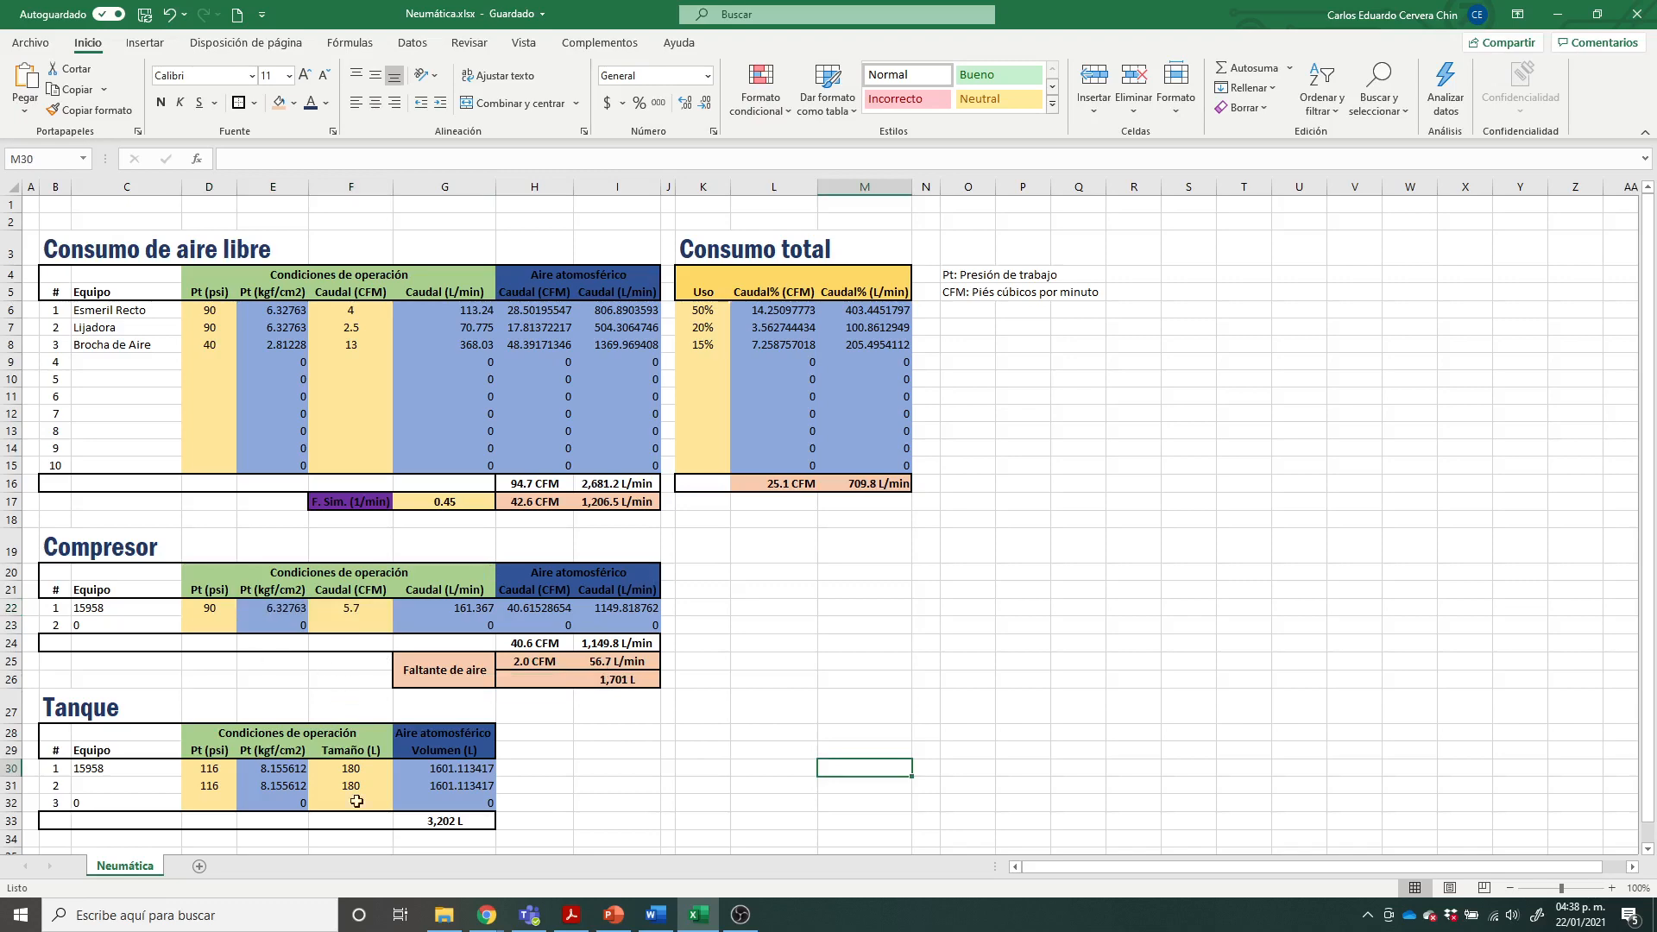
# Step: Review the vertical compressor catalogue slide in PowerPoint, including the 240 L model, and return to the workshop example slide
pyautogui.click(606, 908)
pyautogui.click(130, 604)
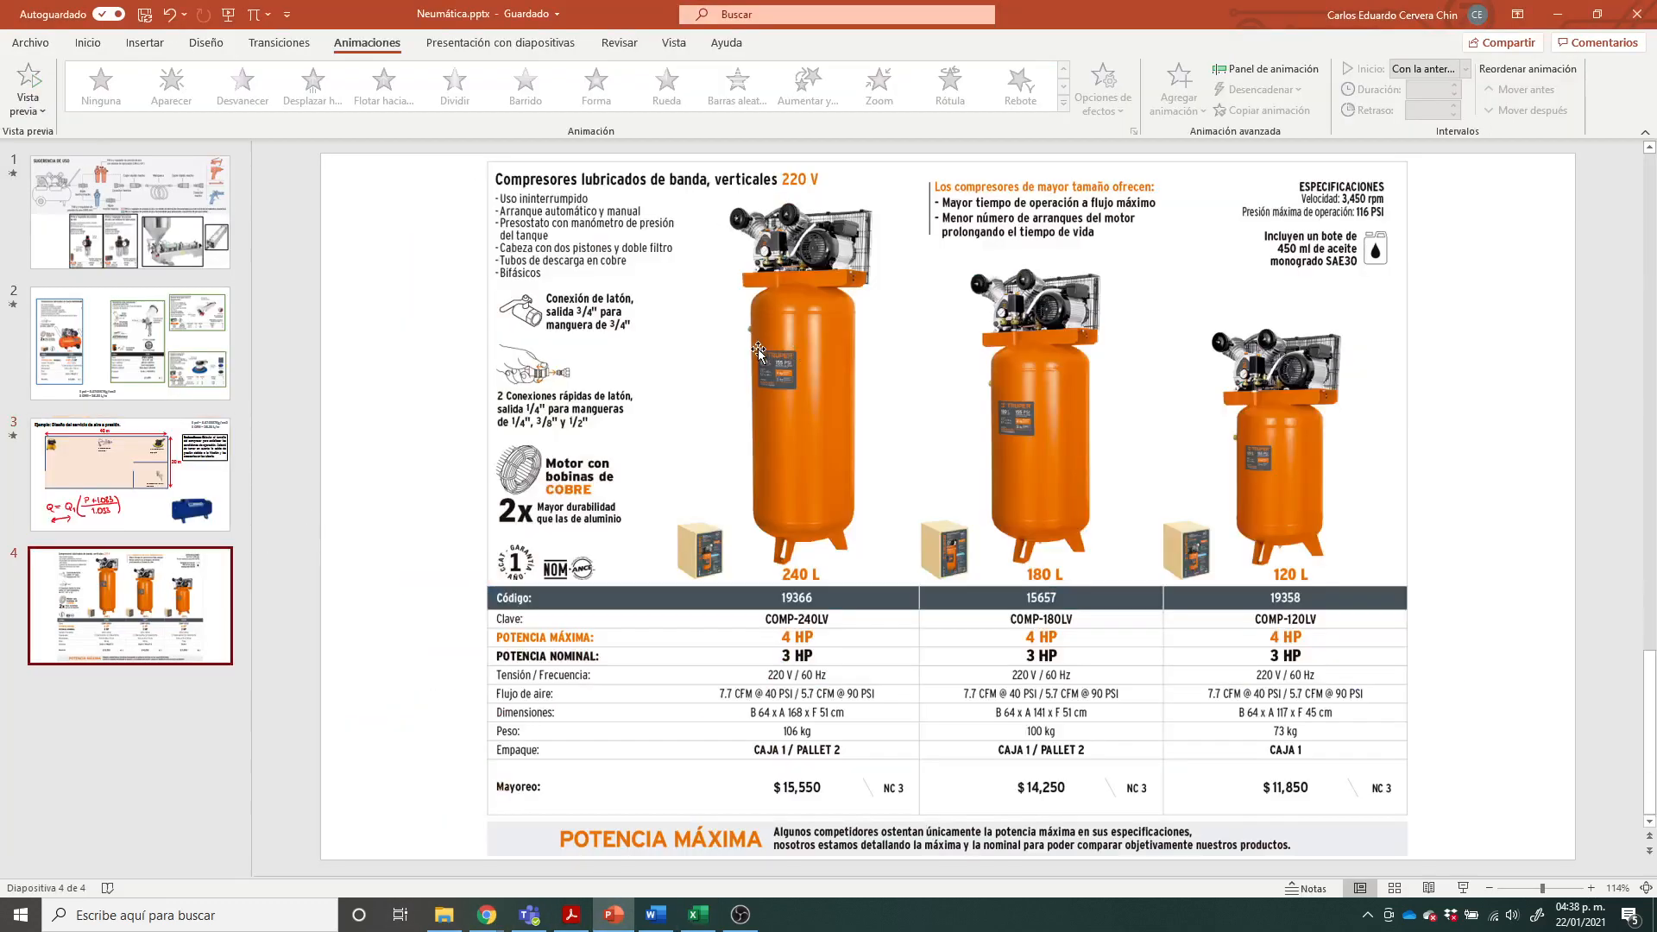
pyautogui.click(791, 352)
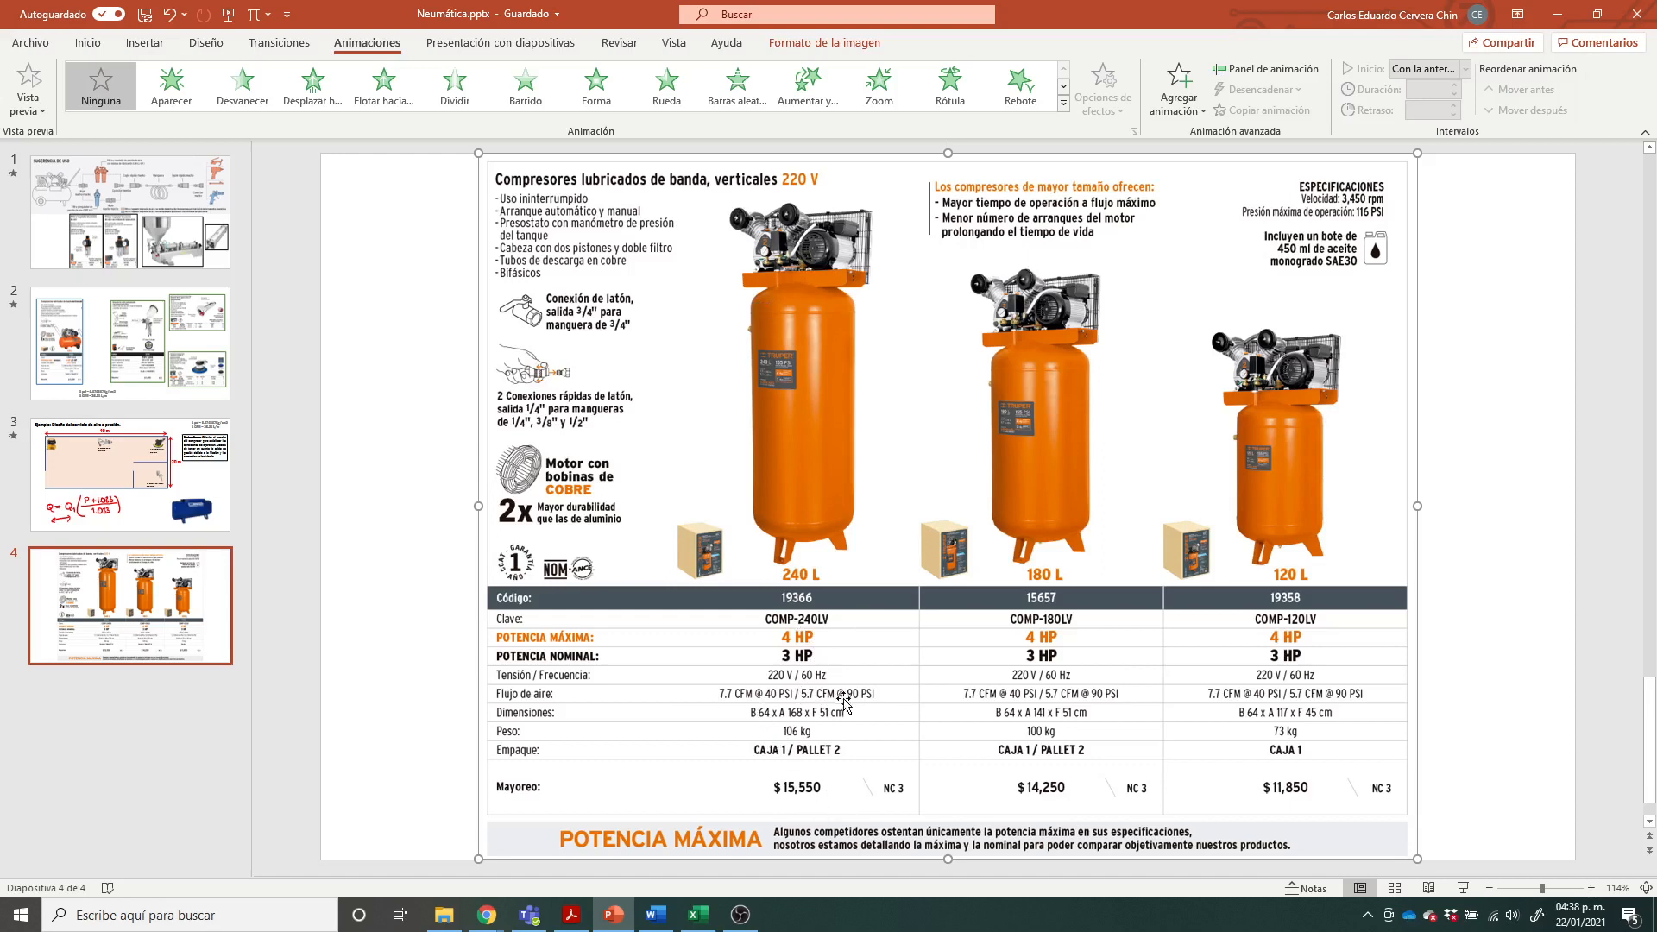
pyautogui.click(430, 578)
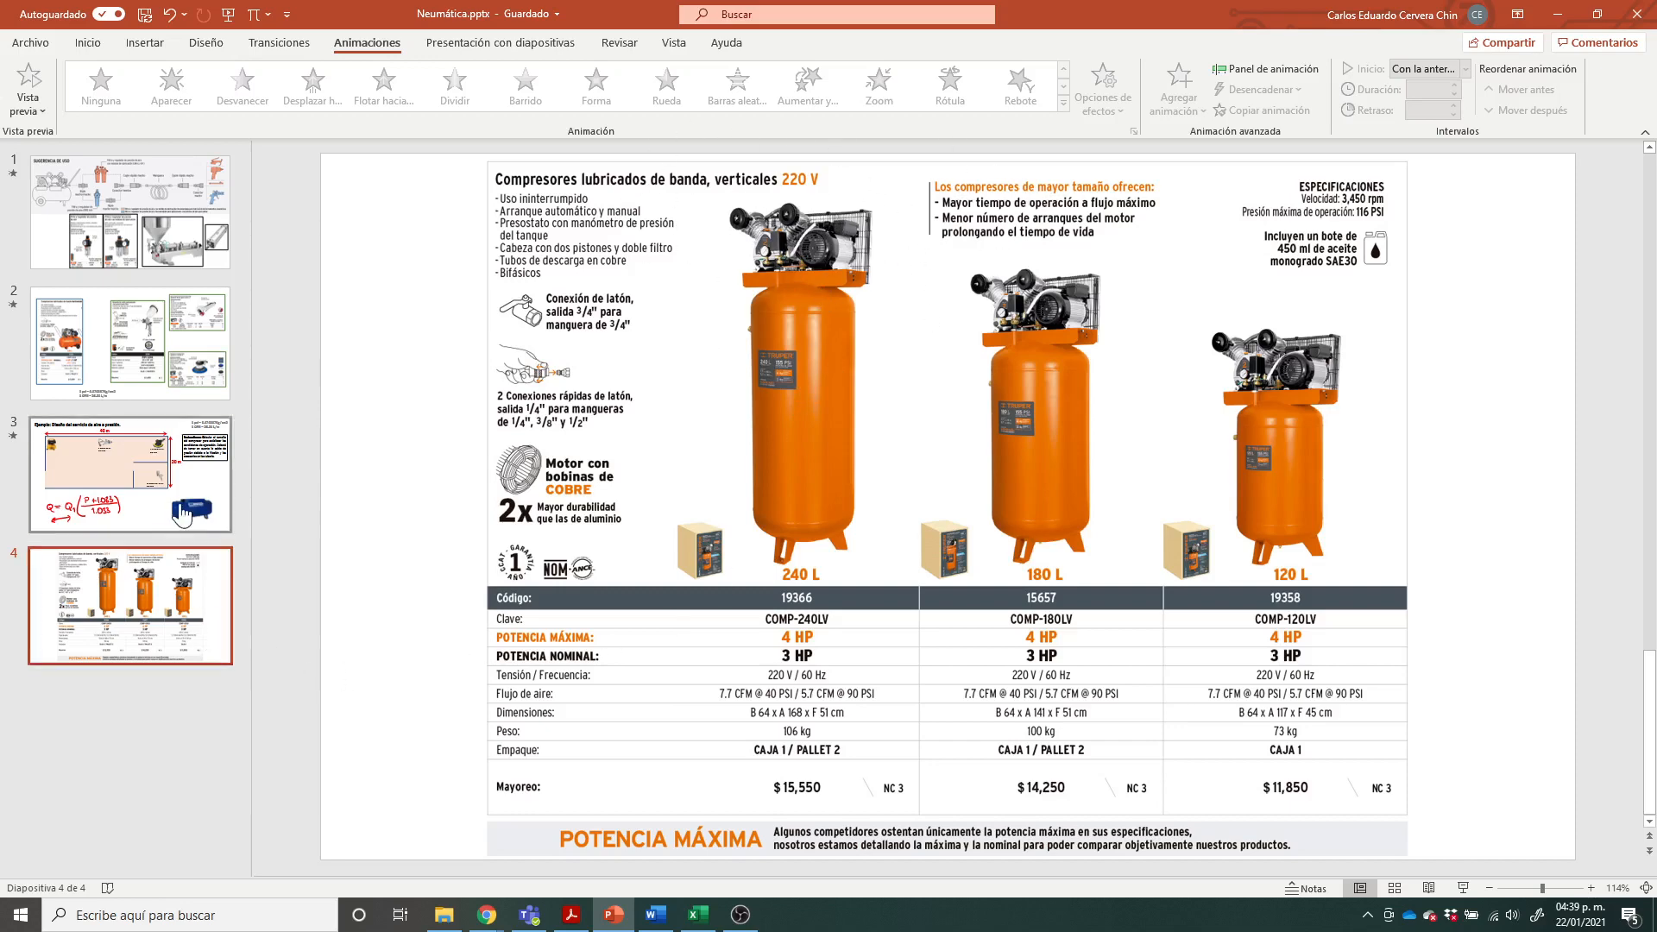
pyautogui.click(130, 475)
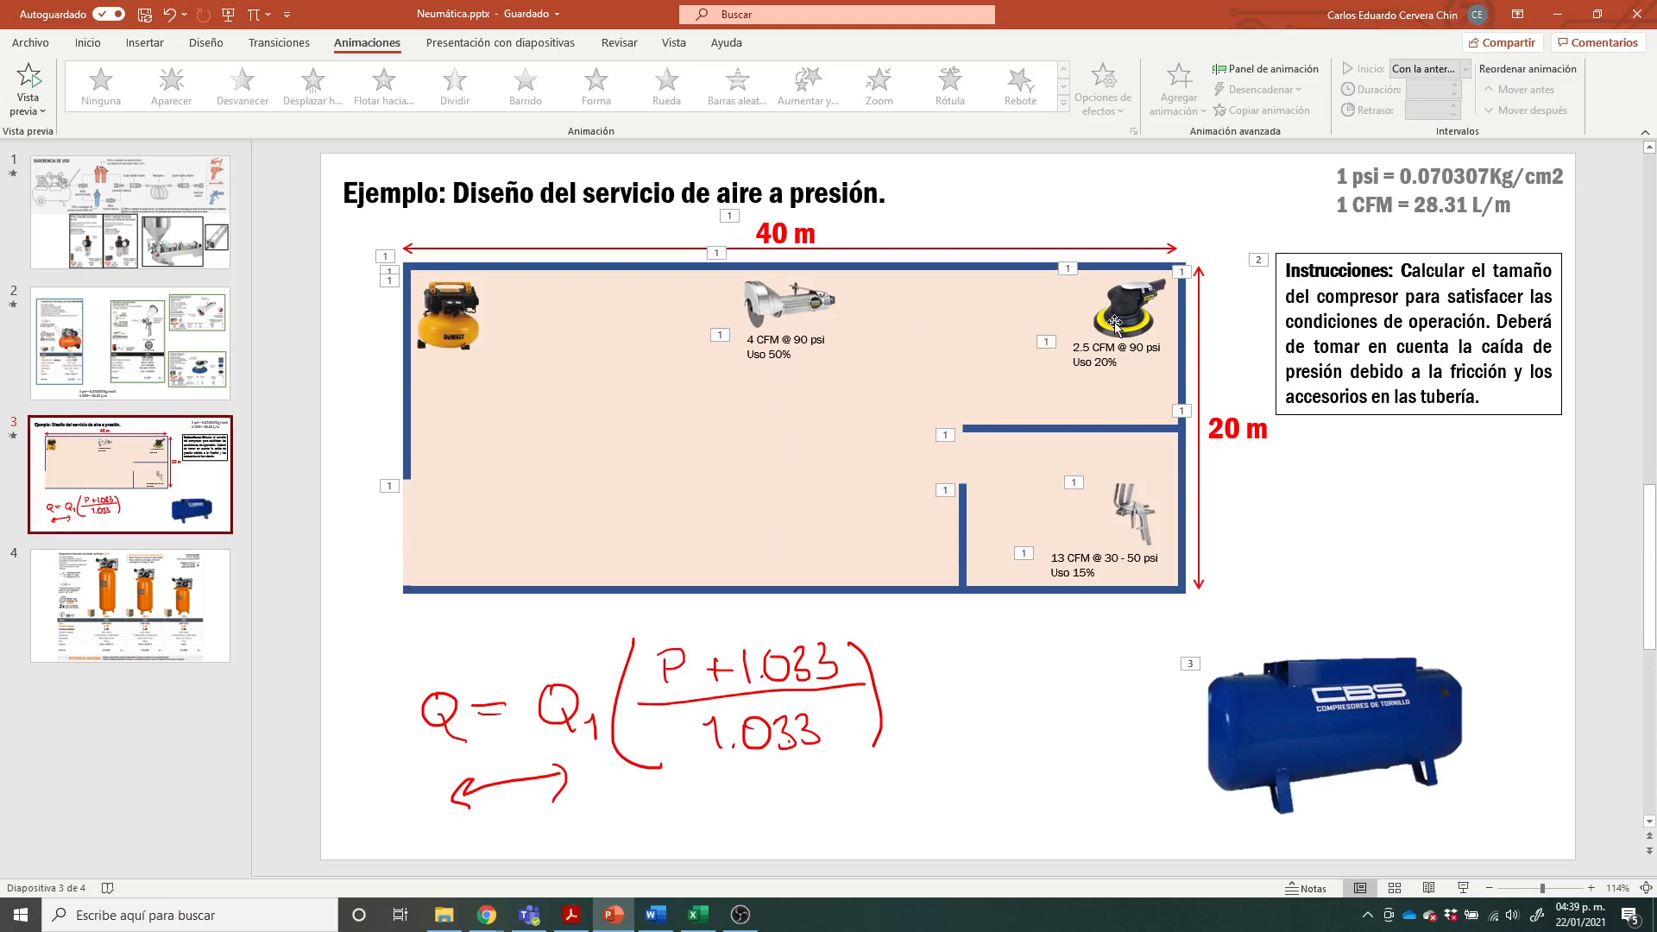